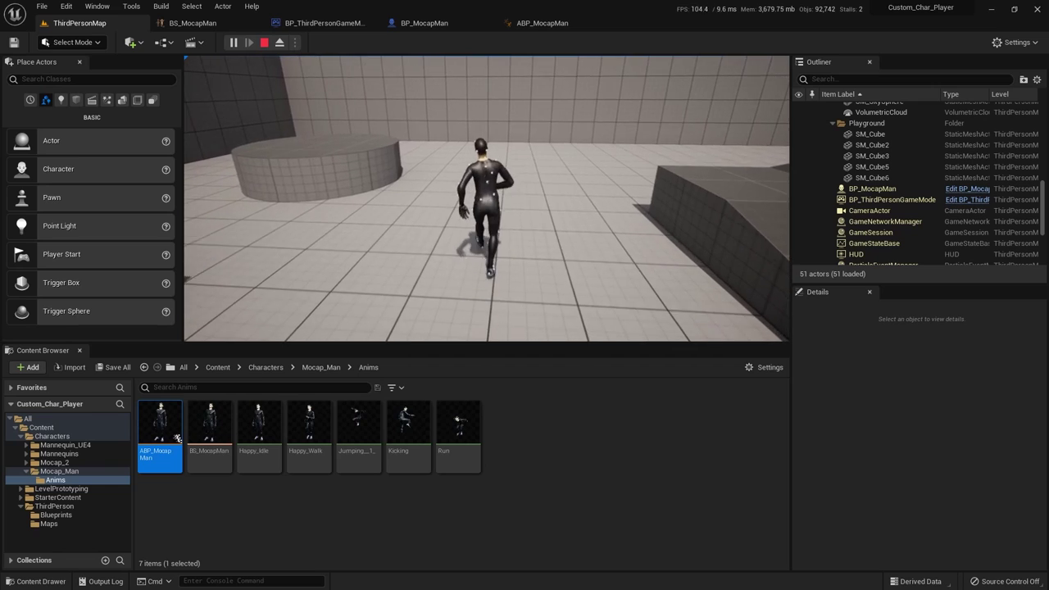
Run the mocap character forward through the level in the play session to check its movement animations.
{"action": "key", "text": "w"}
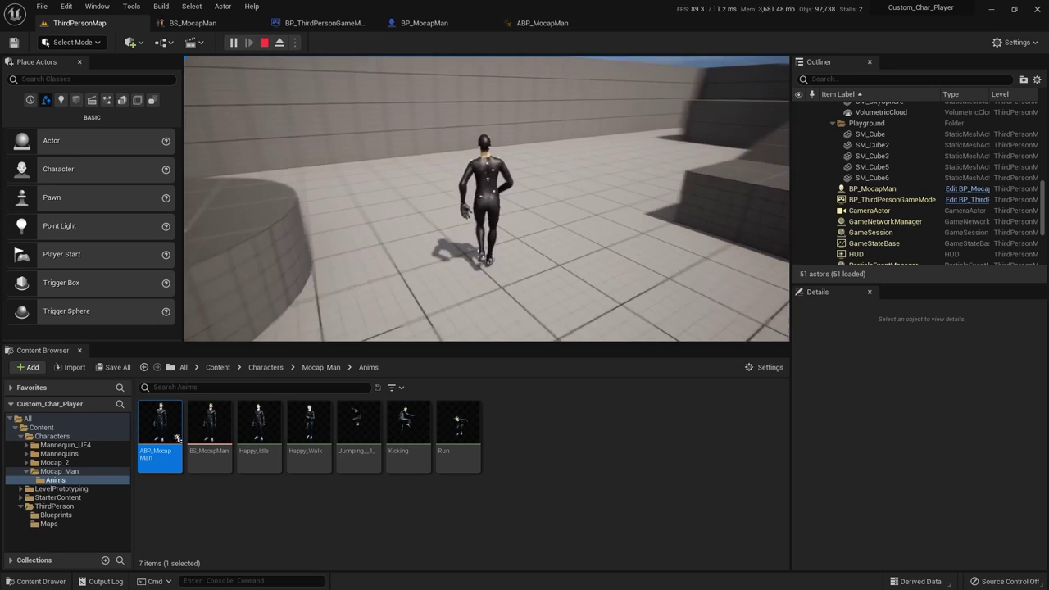
{"action": "key", "text": "w"}
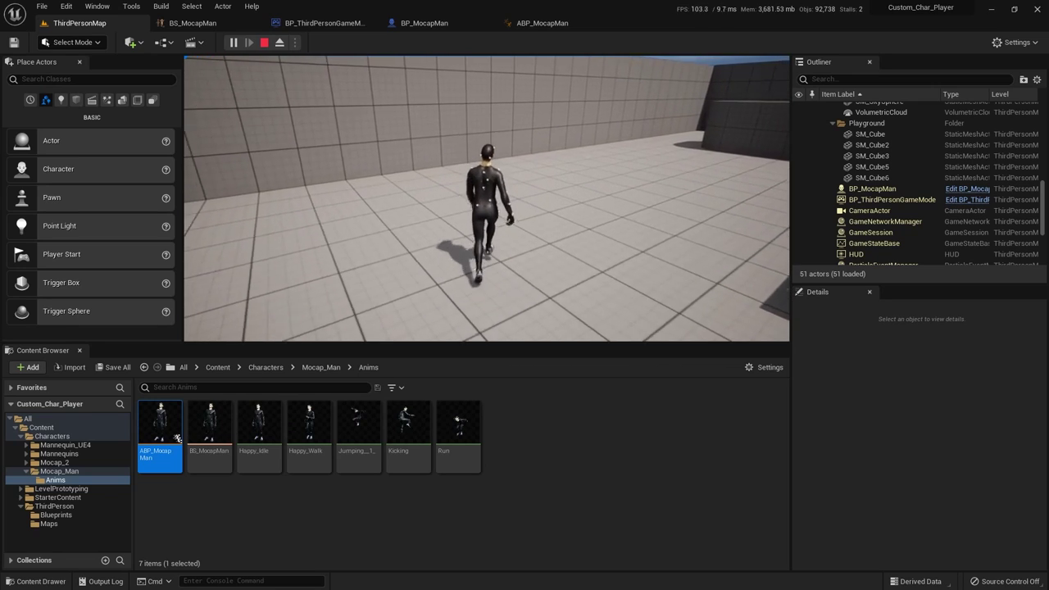
{"action": "key", "text": "w"}
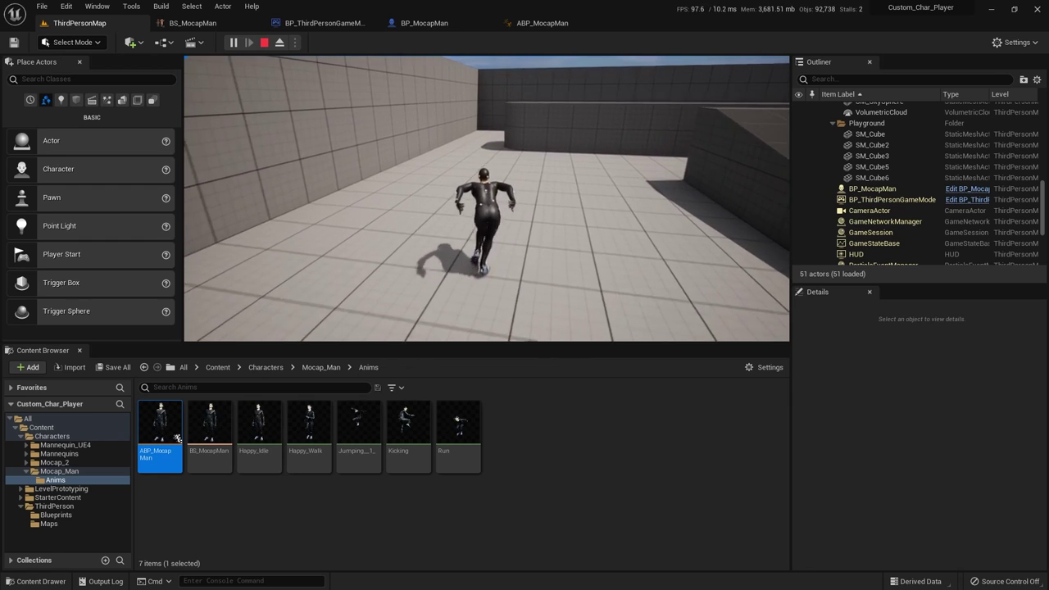
{"action": "key", "text": "w"}
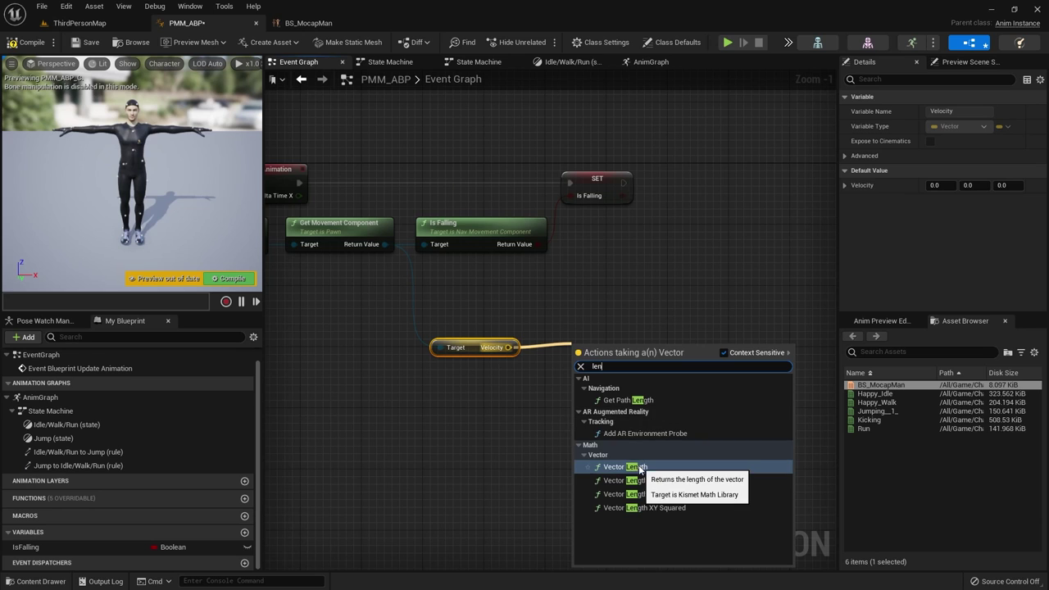
Add a Vector Length node to Velocity with its return value promoted to a variable, and open the AnimGraph's State Machine.
{"action": "left_click", "coordinate": [641, 467]}
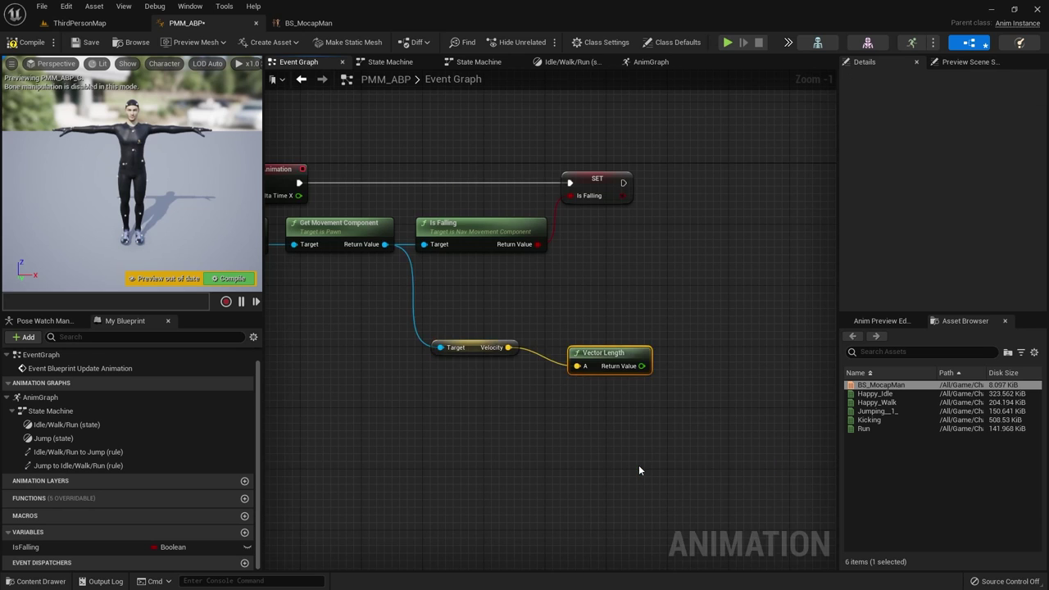
{"action": "right_click", "coordinate": [636, 359]}
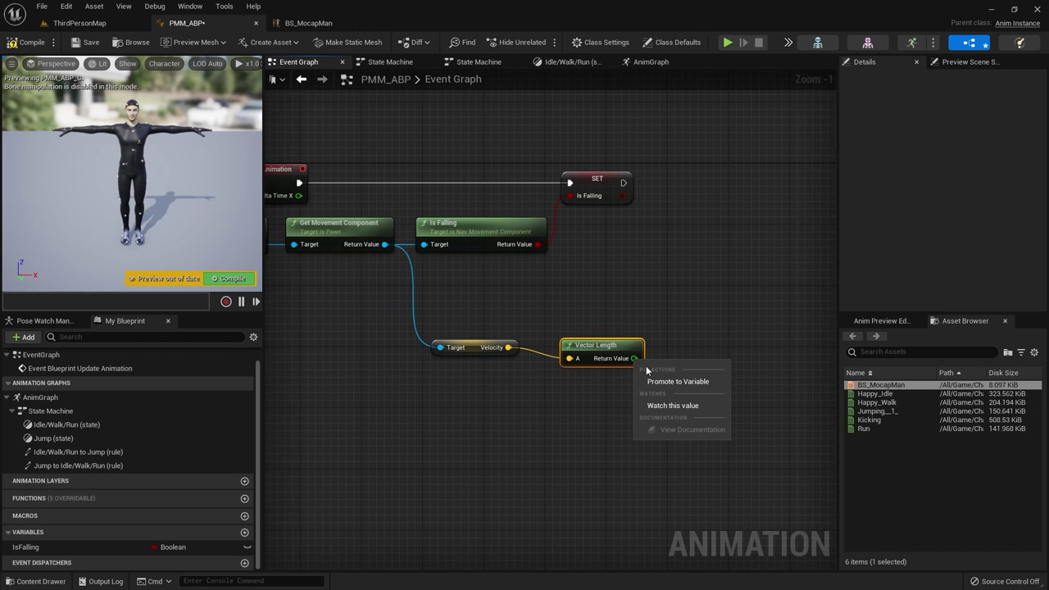
{"action": "left_click", "coordinate": [666, 381]}
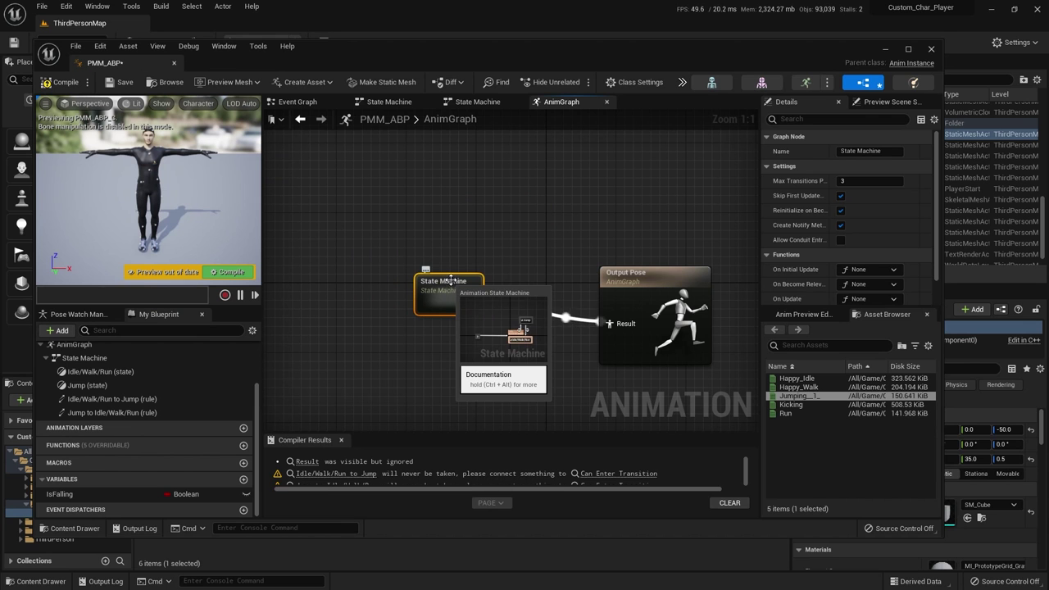
{"action": "double_click", "coordinate": [450, 280]}
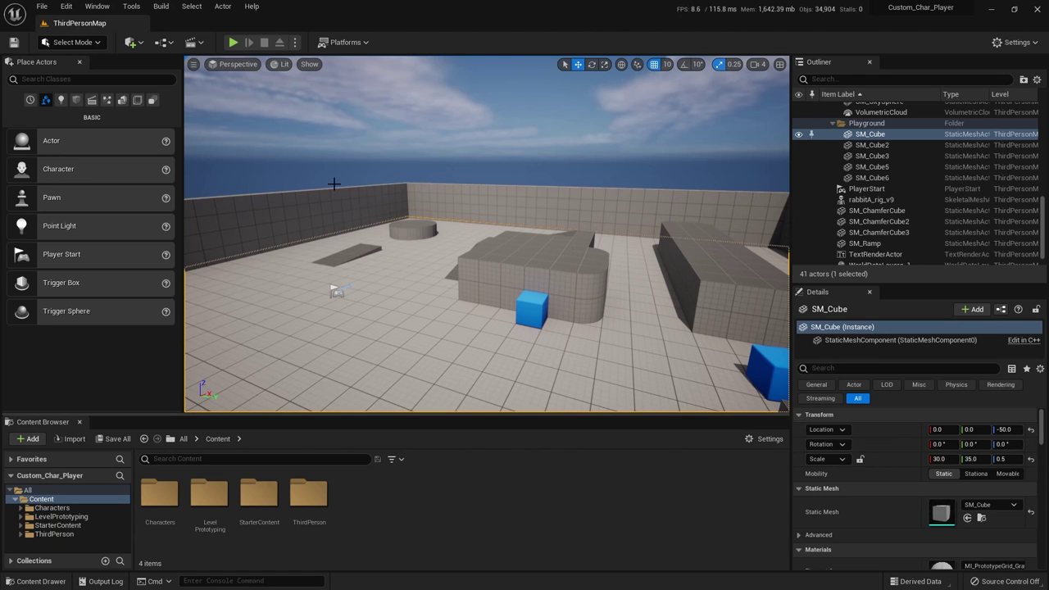
Play ThirdPersonMap, move the default mannequin character around, and end the play session.
{"action": "left_click", "coordinate": [233, 43]}
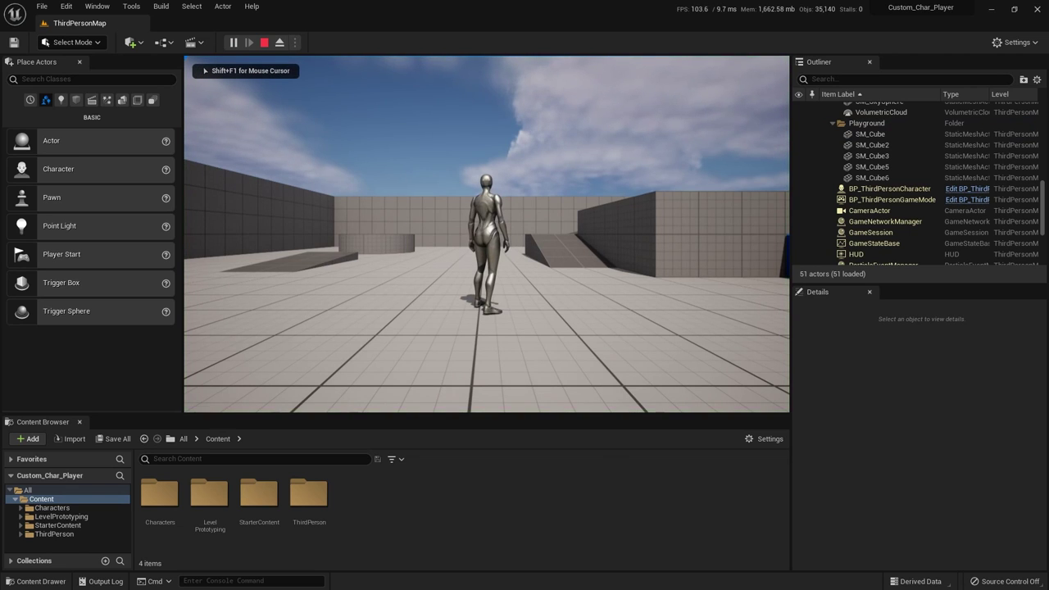
{"action": "key", "text": "a"}
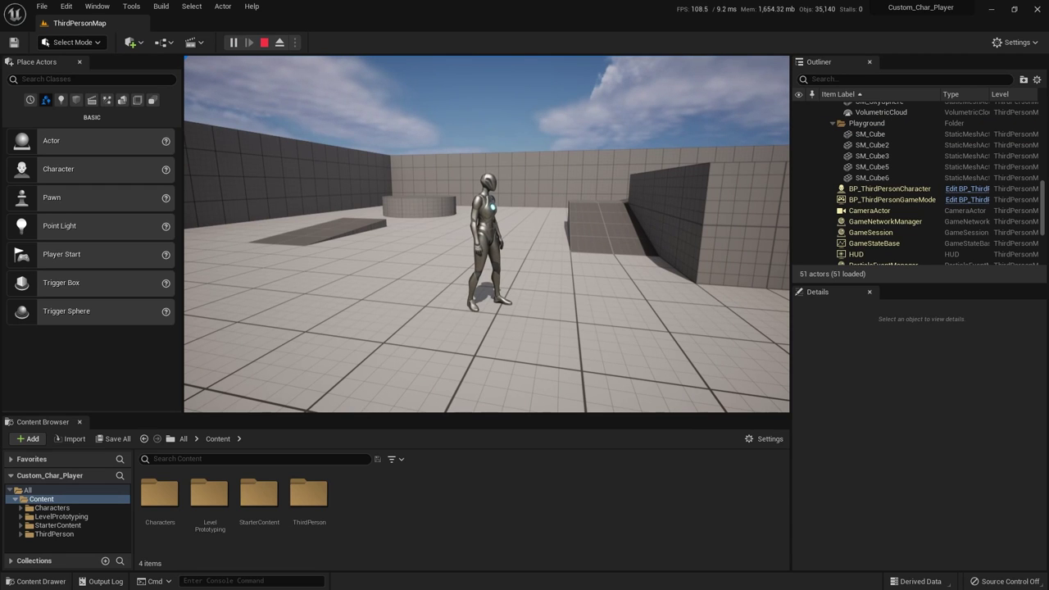
{"action": "mouse_move", "coordinate": [487, 234]}
{"action": "key", "text": "Escape"}
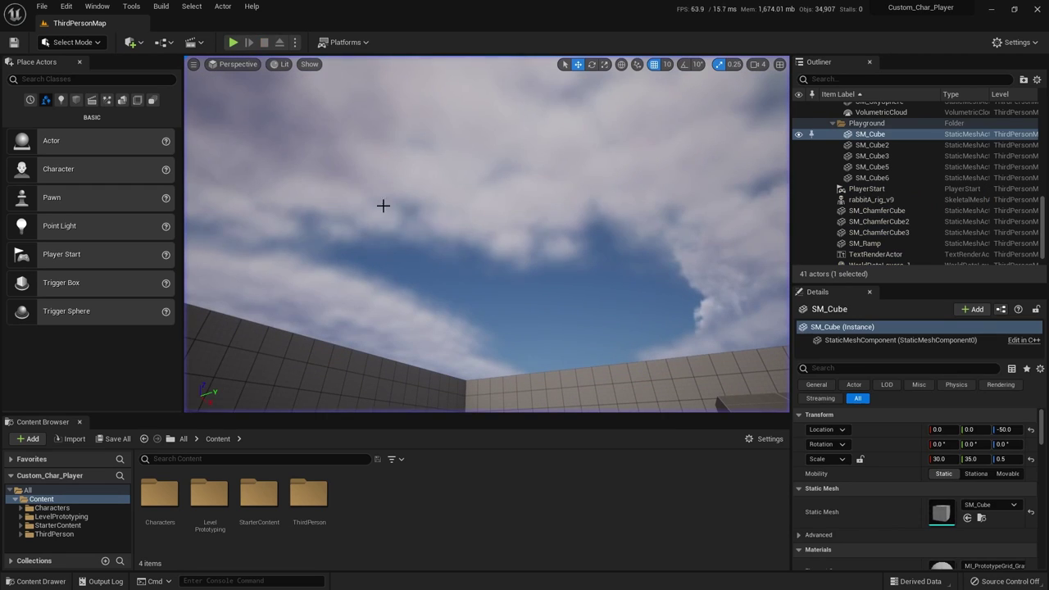
Check the Default GameMode in the project's Maps & Modes settings and locate its asset in the content folders.
{"action": "left_click", "coordinate": [66, 6]}
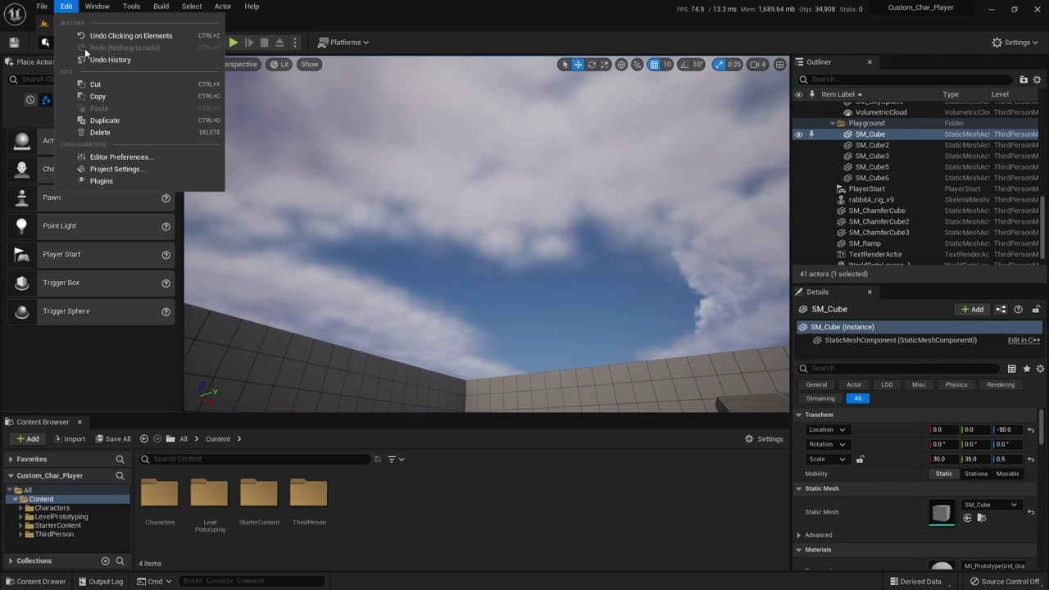
{"action": "left_click", "coordinate": [126, 168]}
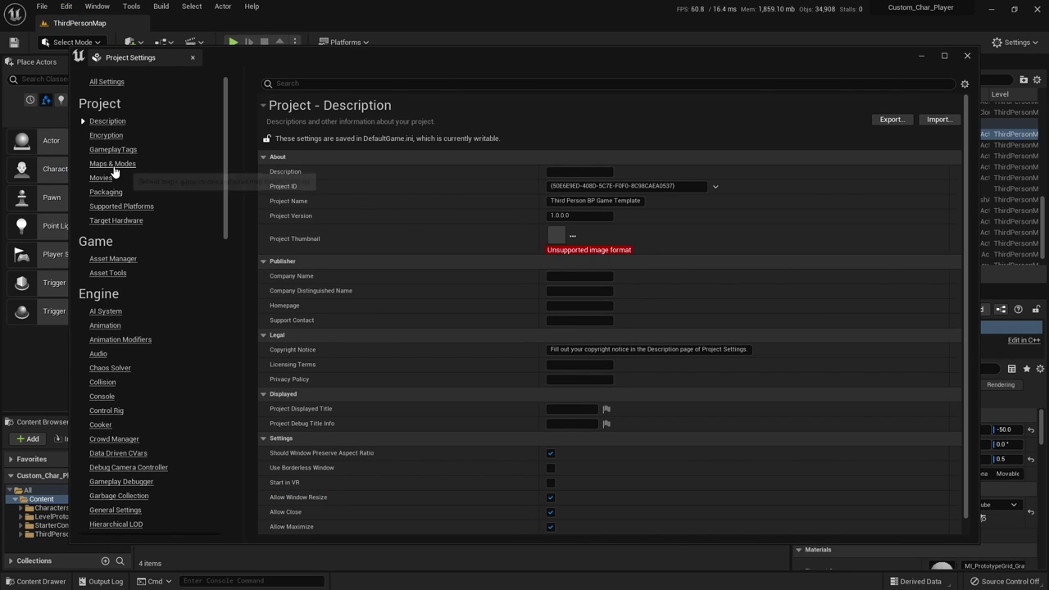
{"action": "left_click", "coordinate": [112, 164]}
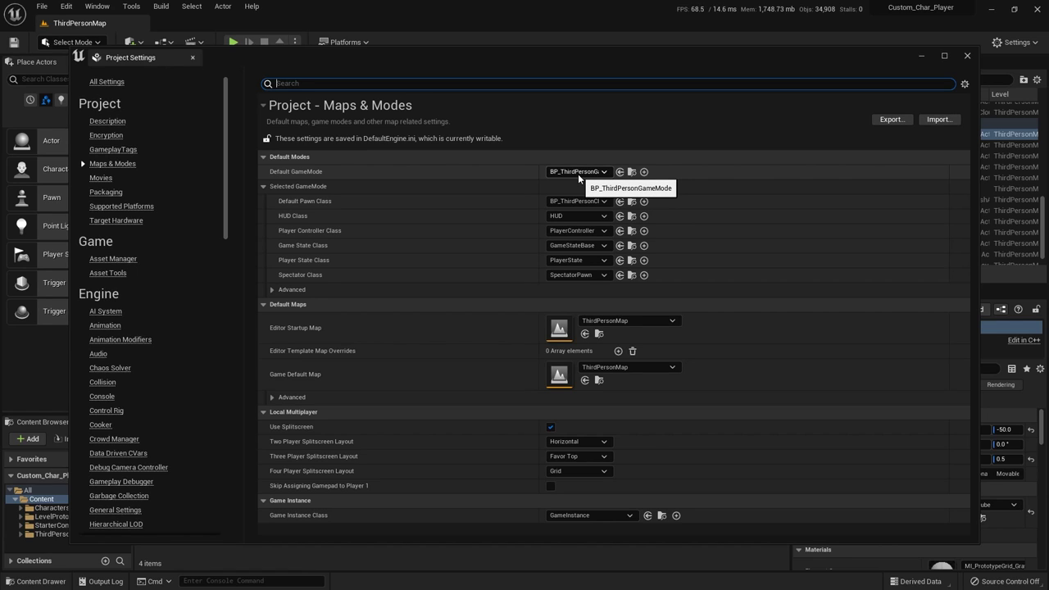
{"action": "left_click", "coordinate": [632, 172]}
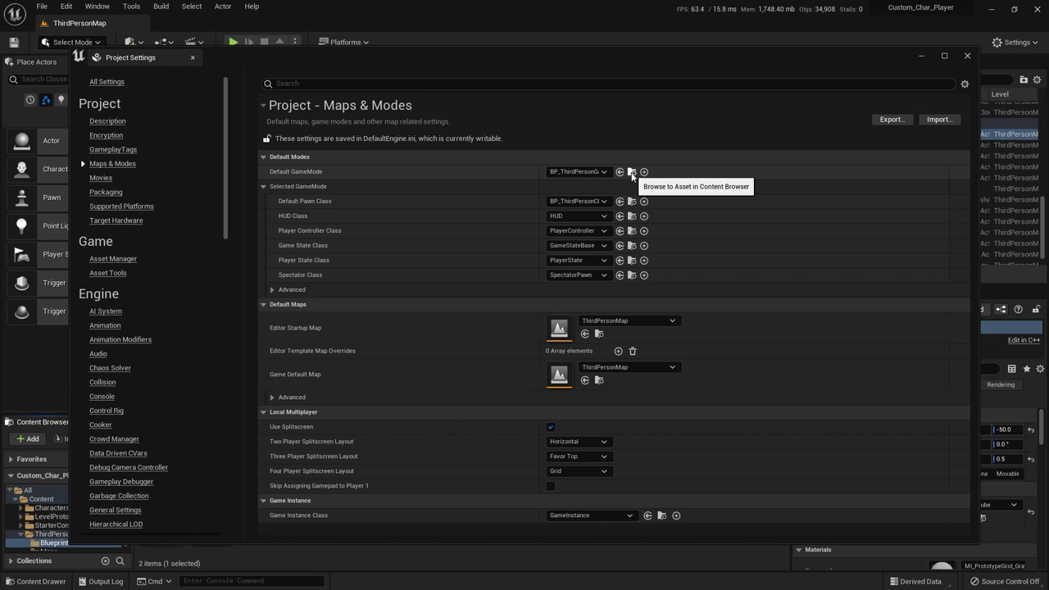
{"action": "left_click", "coordinate": [968, 56]}
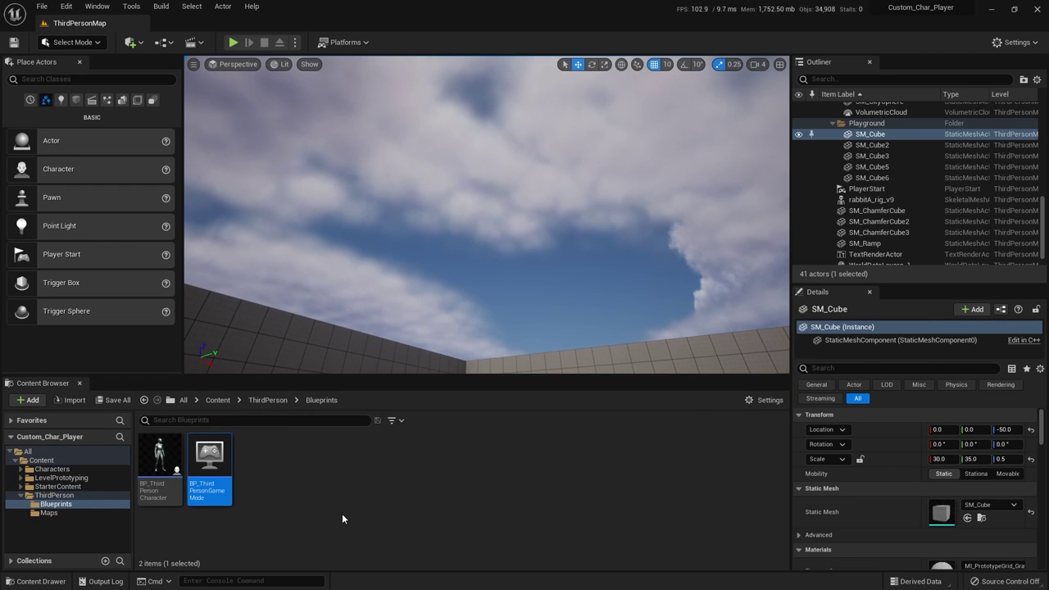
Open BP_ThirdPersonGameMode from the ThirdPerson Blueprints folder, examine its Default Pawn Class, and close it.
{"action": "left_click", "coordinate": [50, 496]}
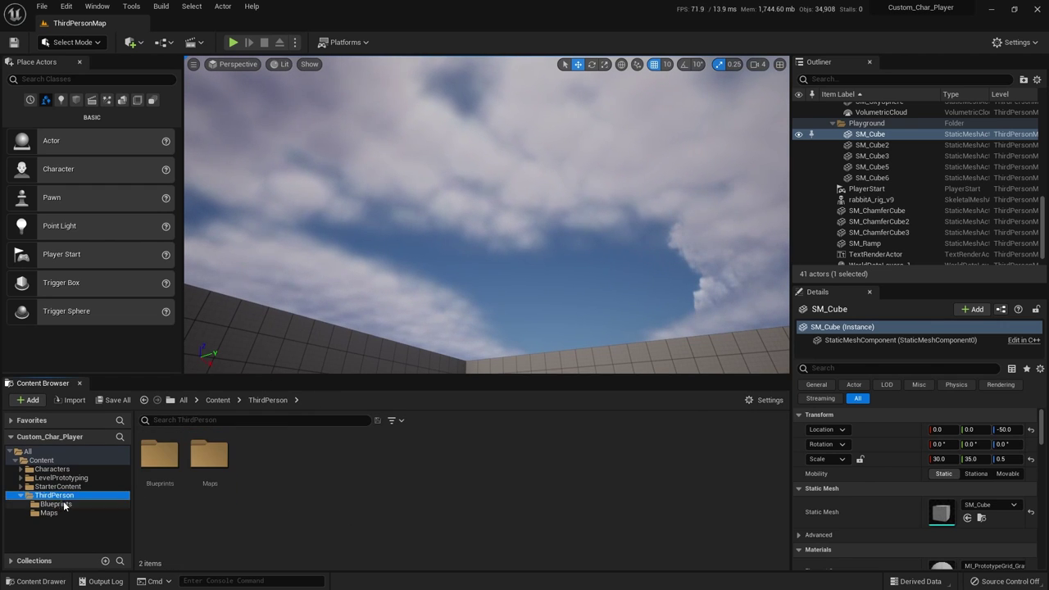
{"action": "left_click", "coordinate": [61, 504]}
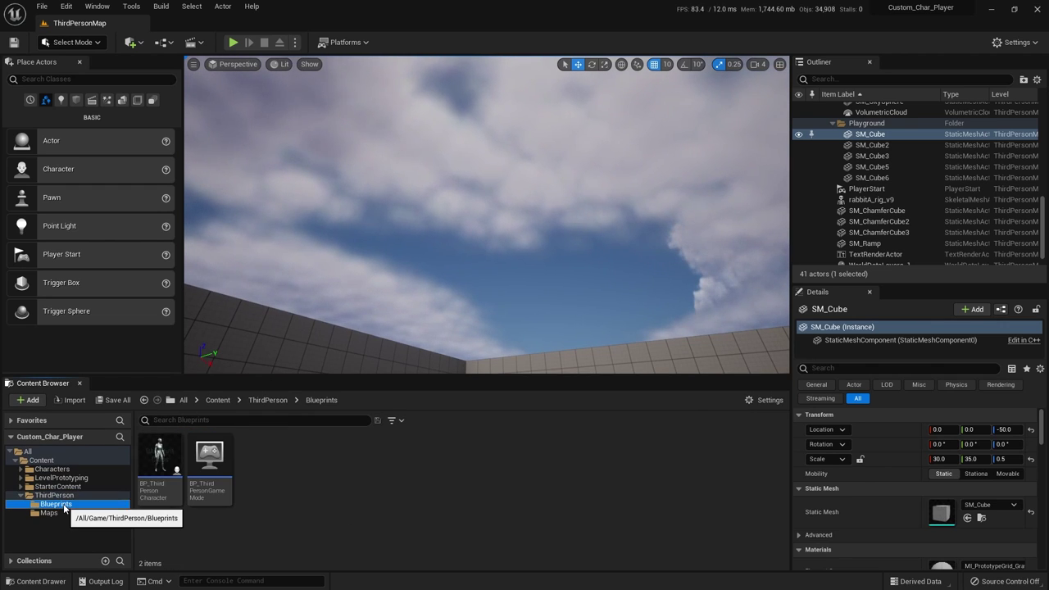
{"action": "left_click", "coordinate": [220, 482]}
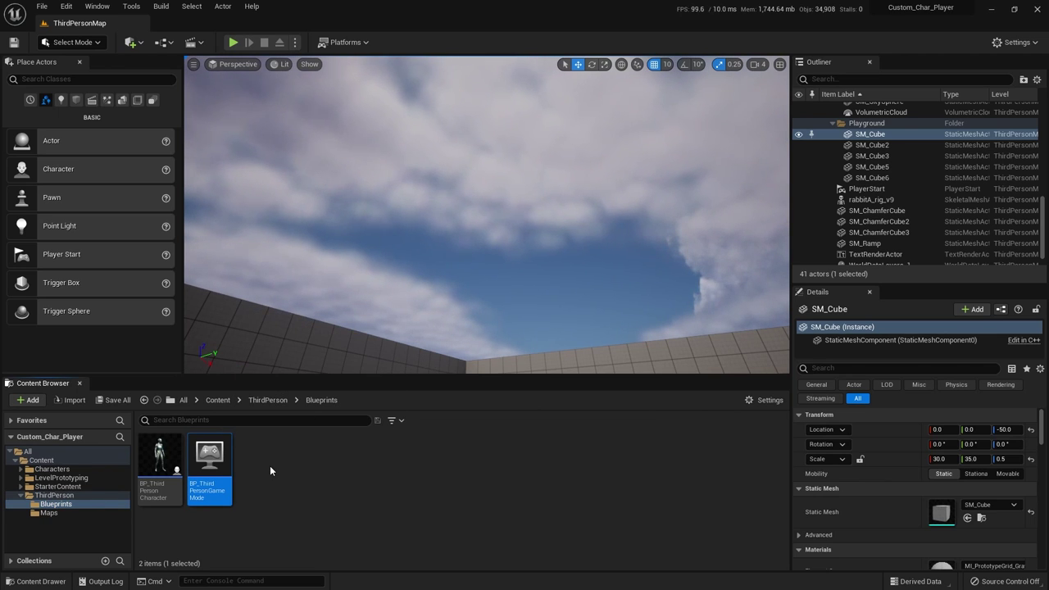
{"action": "double_click", "coordinate": [205, 458]}
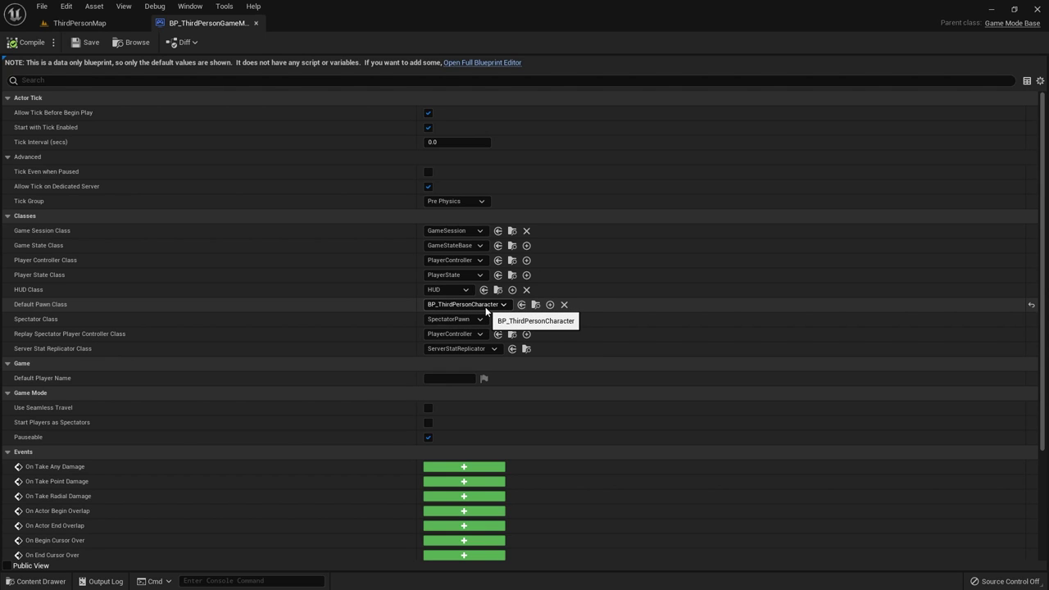
{"action": "left_click", "coordinate": [256, 24]}
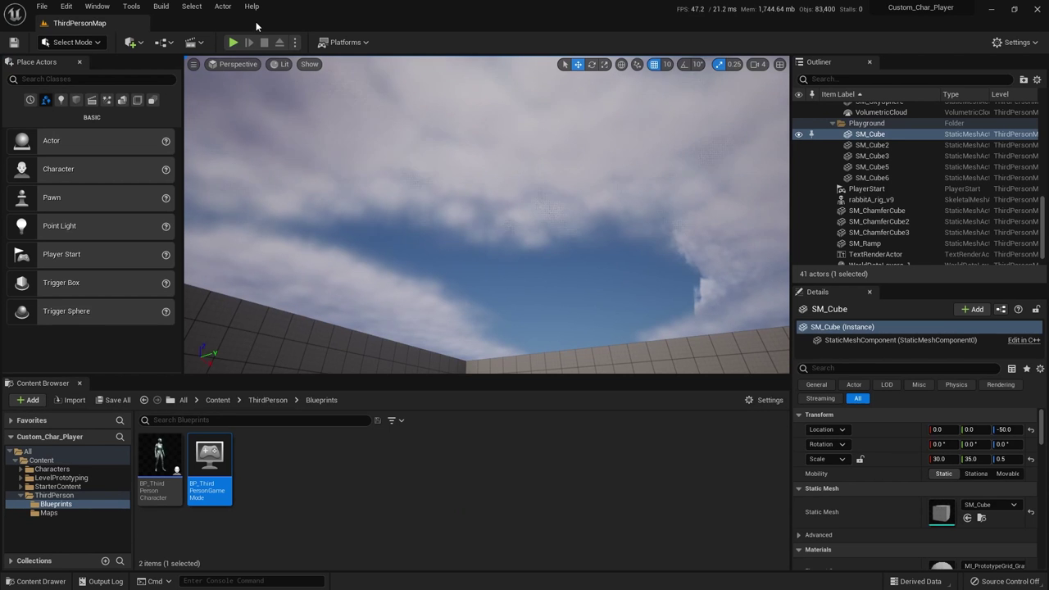
Open the BP_ThirdPersonCharacter blueprint in its 3D viewport with a wider view area, and inspect the Capsule and Arrow components.
{"action": "left_click", "coordinate": [162, 459]}
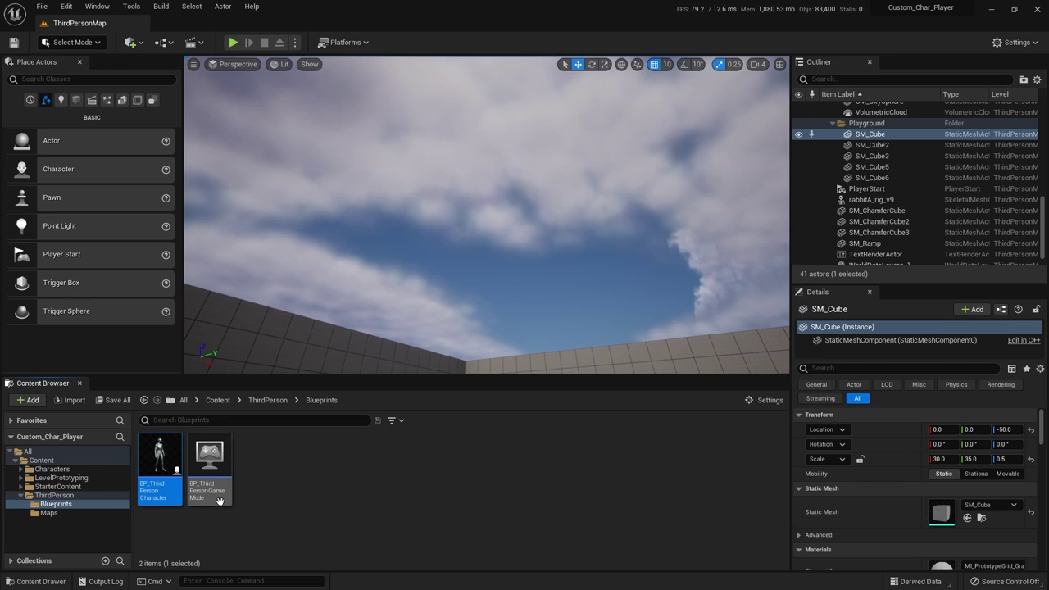
{"action": "double_click", "coordinate": [158, 452]}
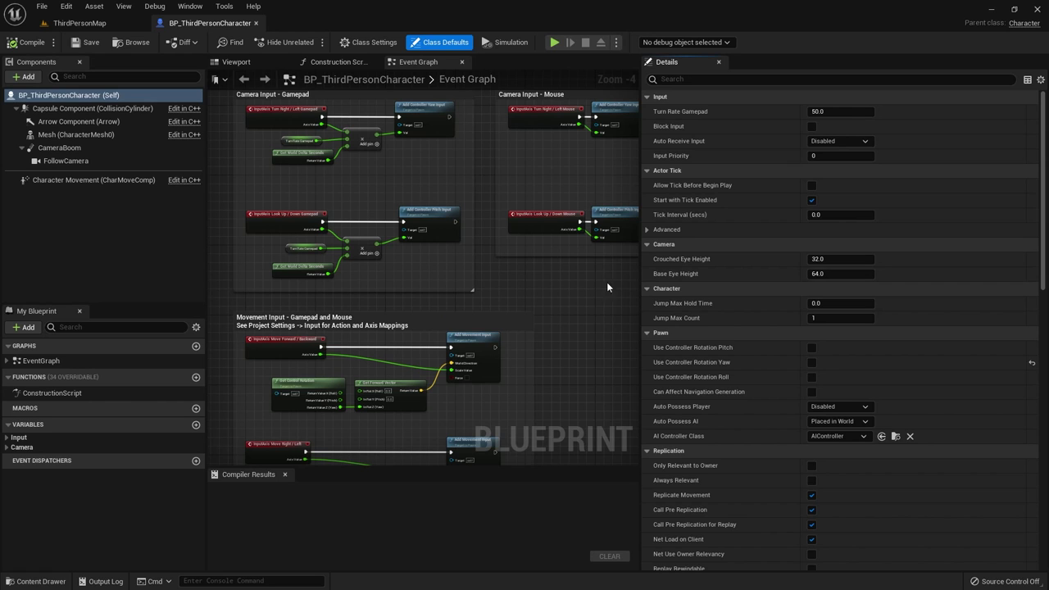
{"action": "left_click_drag", "start_coordinate": [640, 207], "coordinate": [737, 204]}
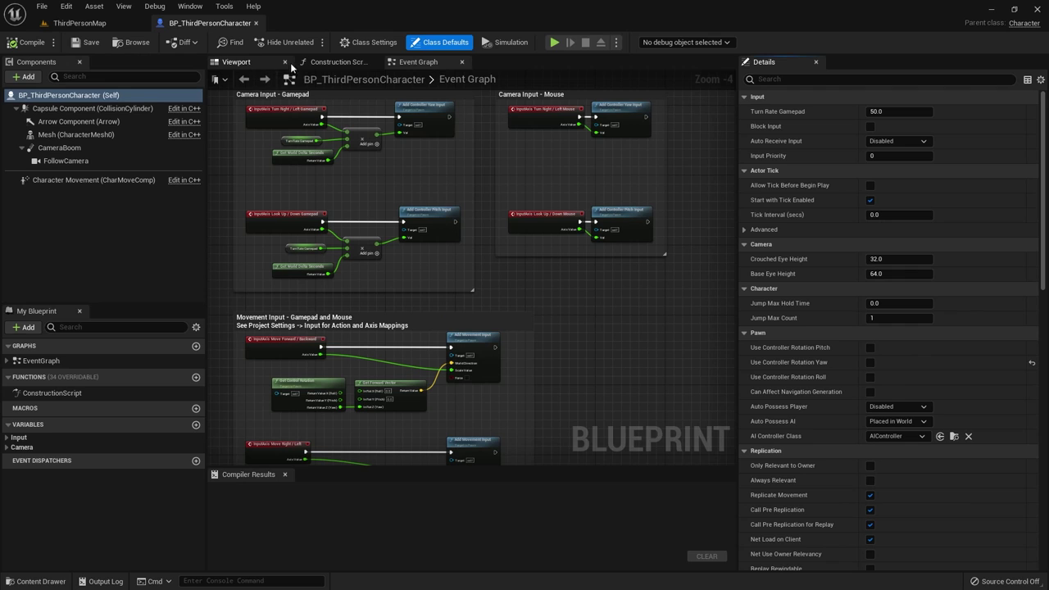
{"action": "left_click", "coordinate": [337, 62]}
{"action": "left_click", "coordinate": [247, 62]}
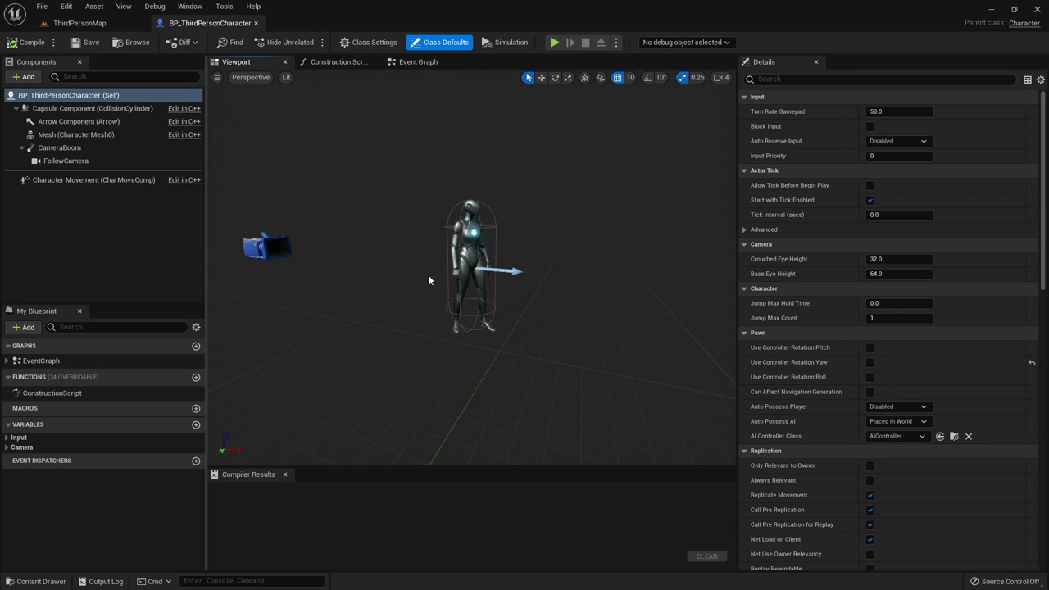
{"action": "left_click", "coordinate": [58, 113]}
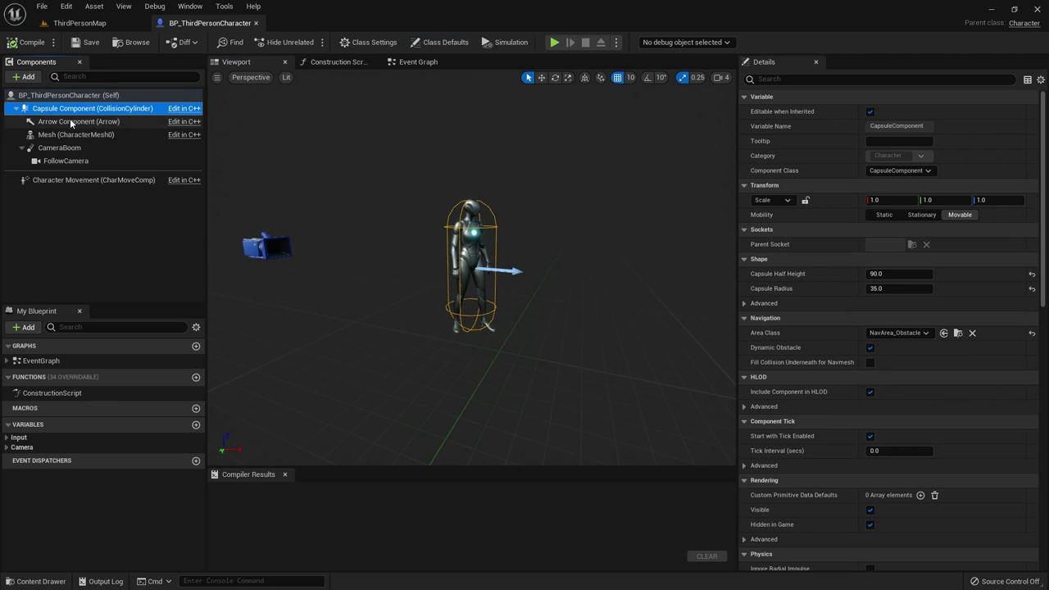
{"action": "left_click", "coordinate": [71, 123]}
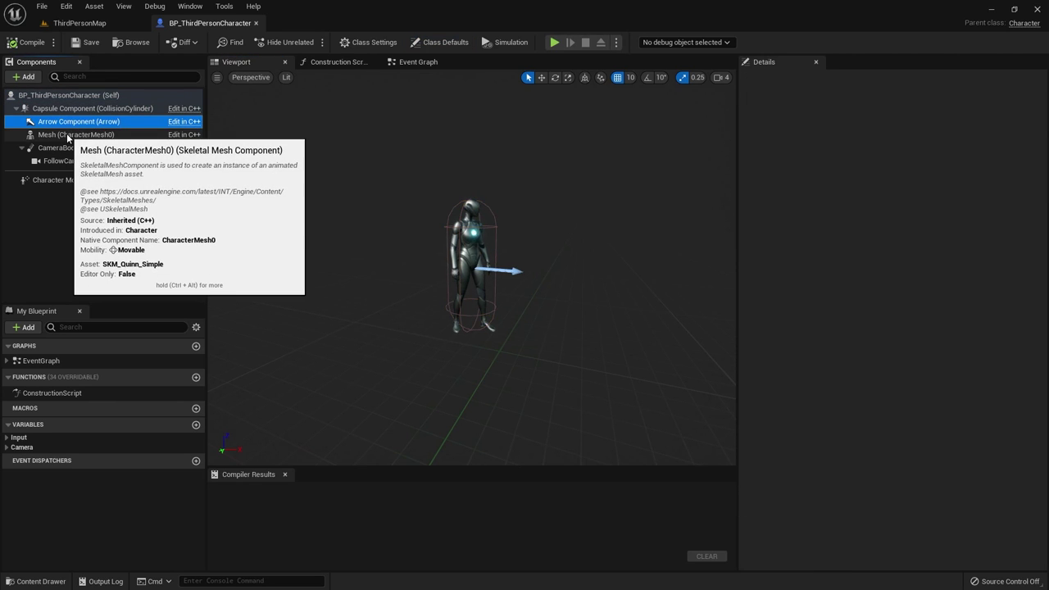
Set the Mesh component's skeletal mesh to SKM_Manny, and compile and save the character blueprint.
{"action": "left_click", "coordinate": [62, 135]}
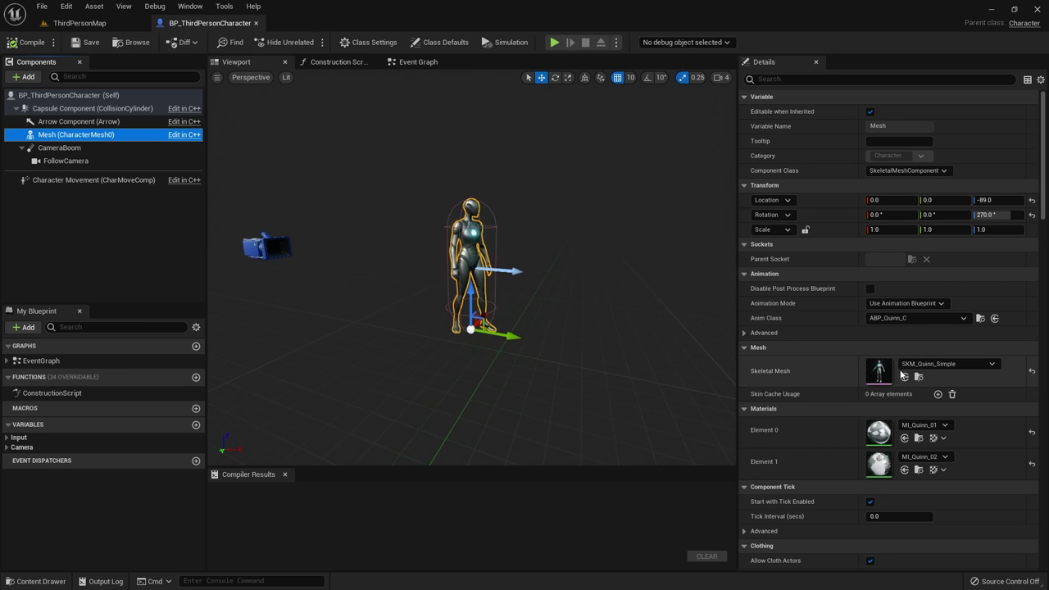
{"action": "left_click", "coordinate": [970, 365]}
{"action": "left_click", "coordinate": [940, 261]}
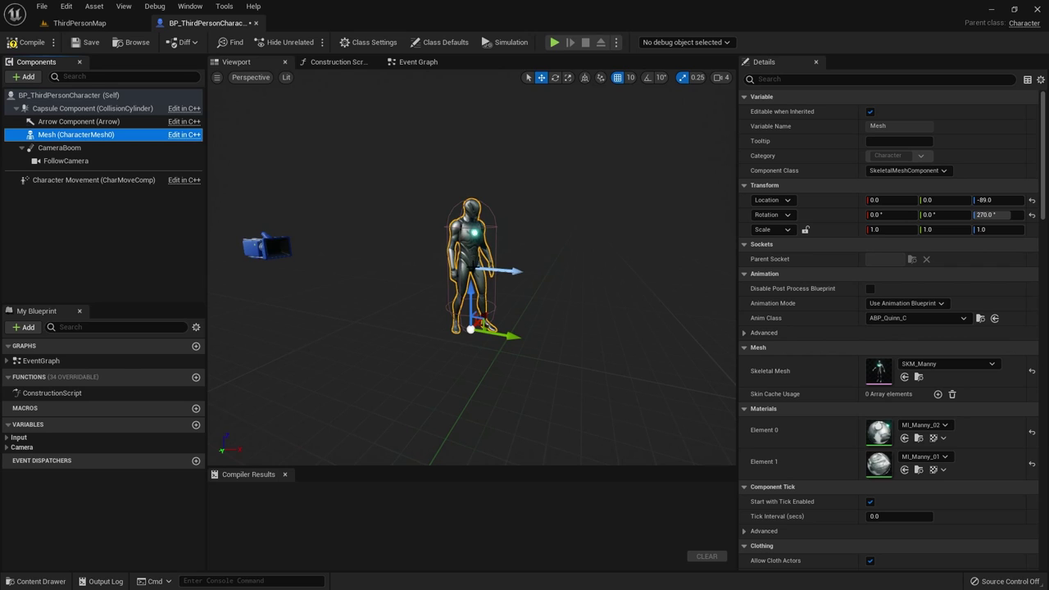
{"action": "left_click", "coordinate": [35, 51]}
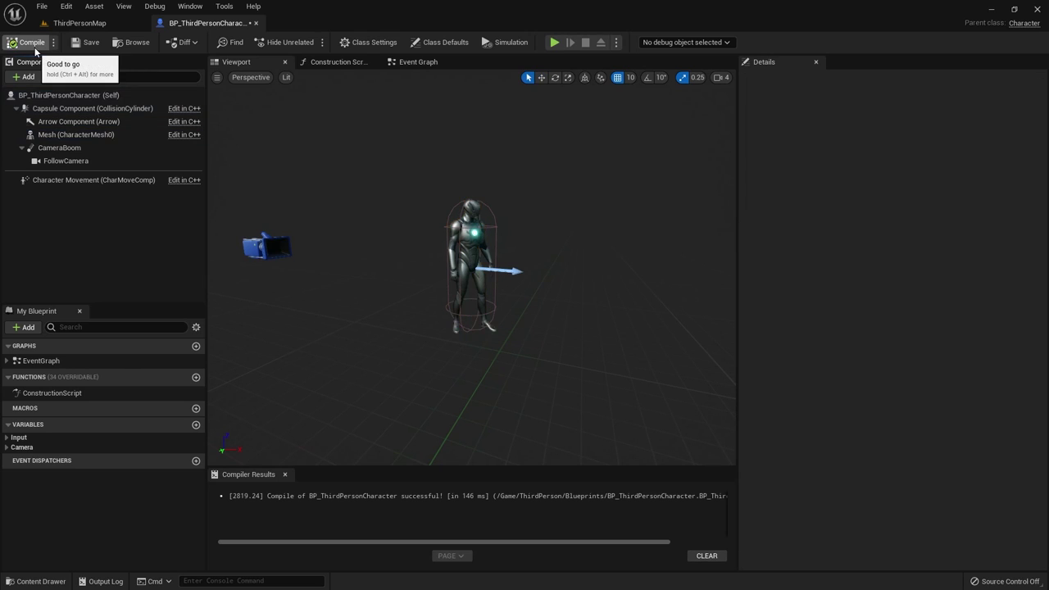
{"action": "left_click", "coordinate": [86, 42]}
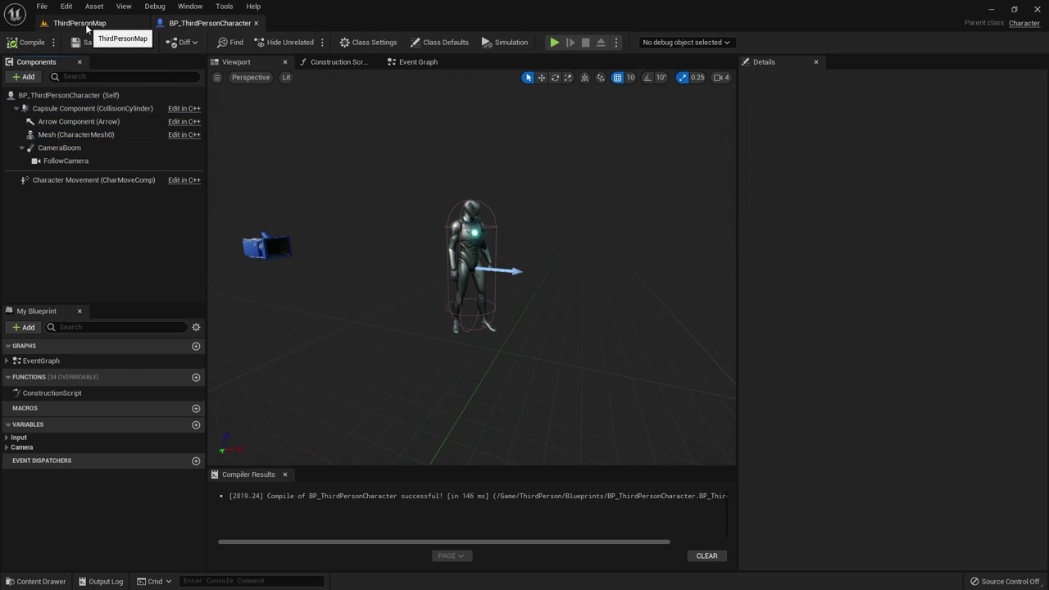
Close the character blueprint and play the level to check the swapped character mesh.
{"action": "left_click", "coordinate": [256, 23]}
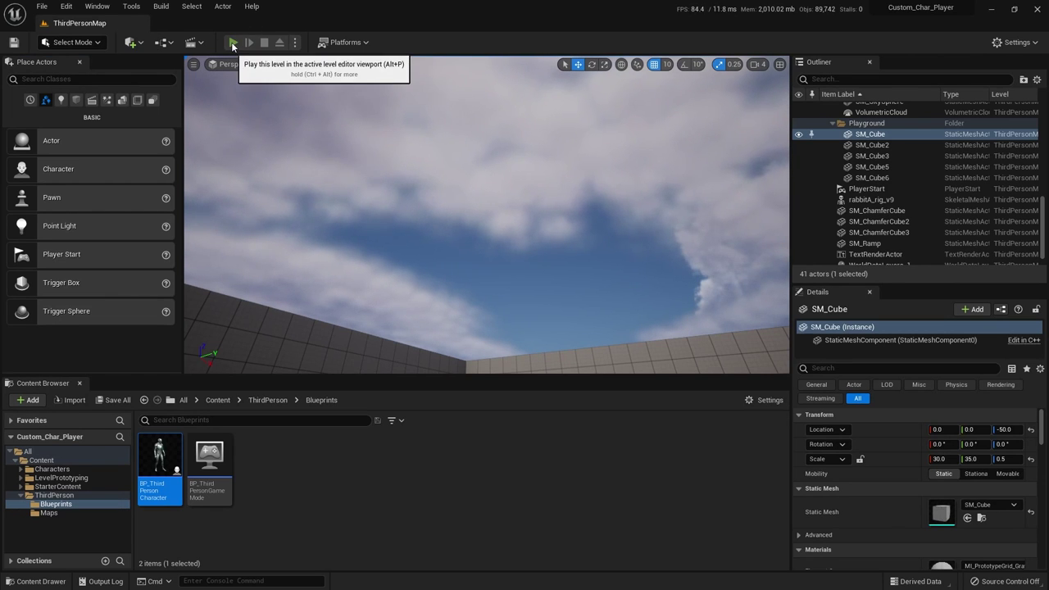
{"action": "left_click", "coordinate": [233, 42]}
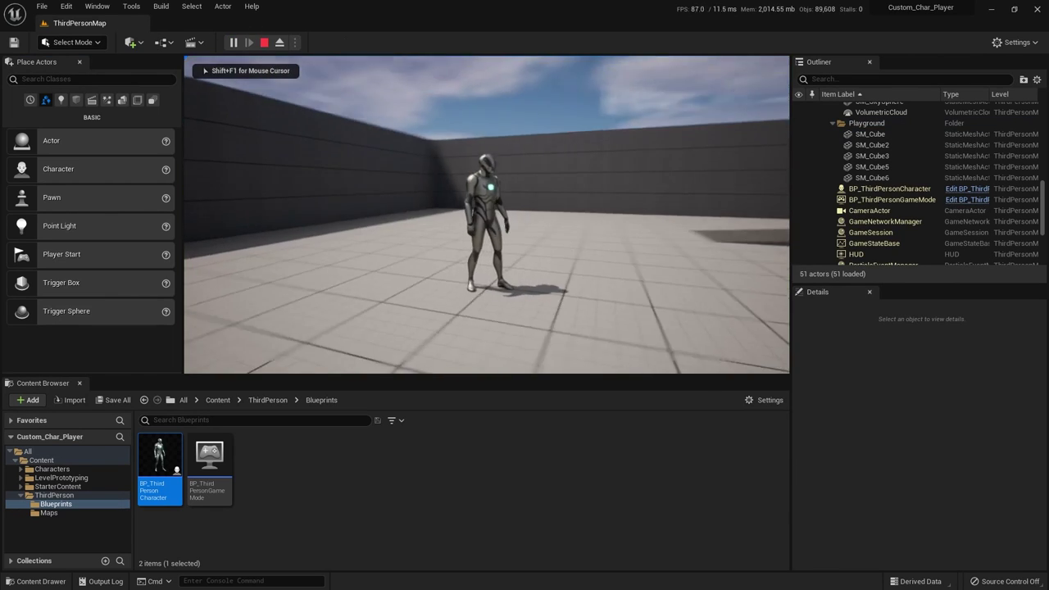
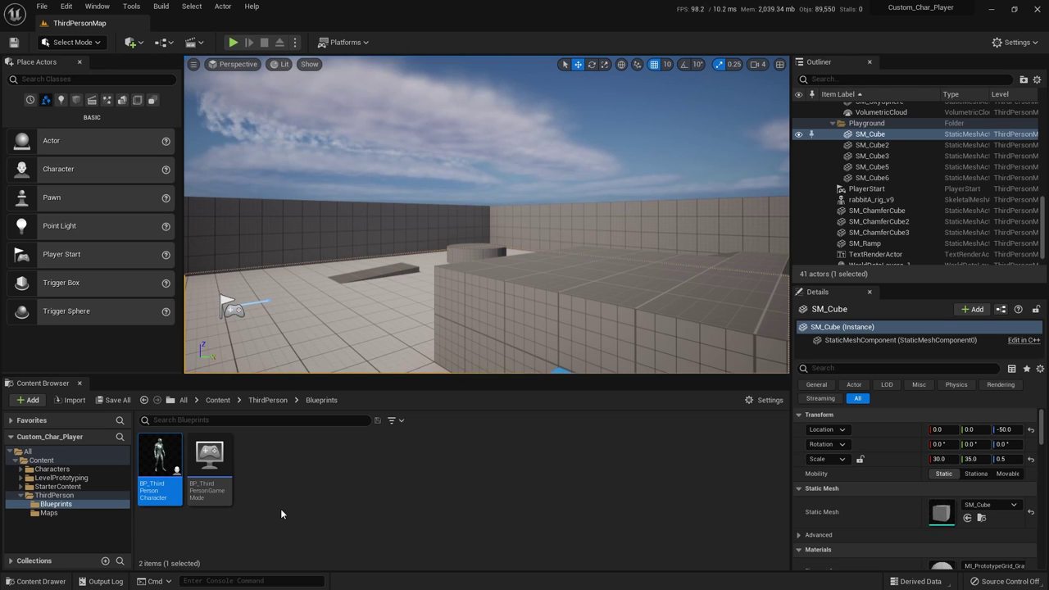
Set the Mesh component of BP_ThirdPersonCharacter back to the SKM_Quinn skeletal mesh and close the blueprint.
{"action": "double_click", "coordinate": [160, 459]}
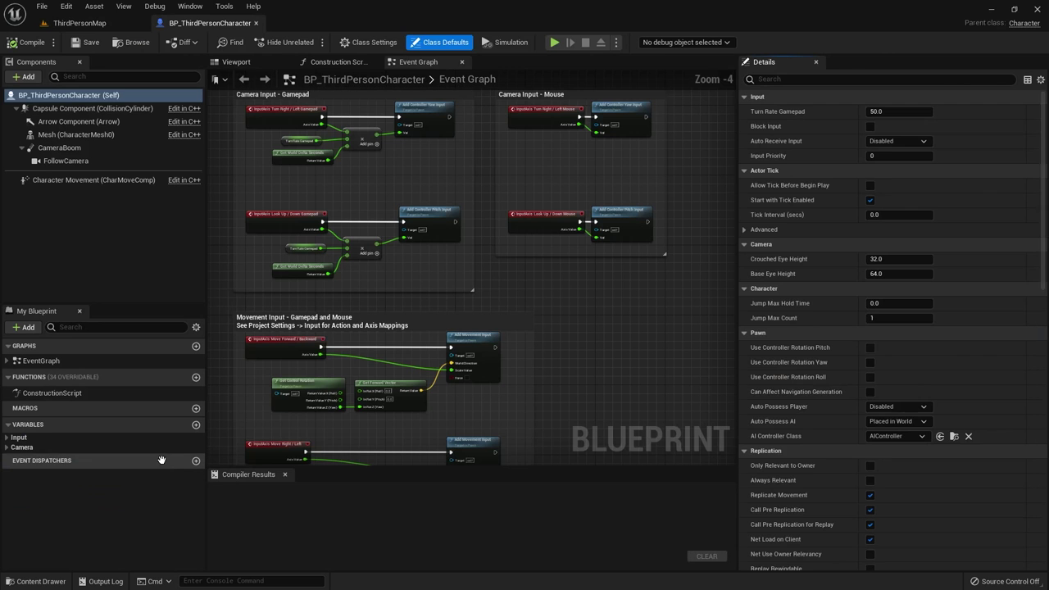
{"action": "left_click", "coordinate": [49, 135]}
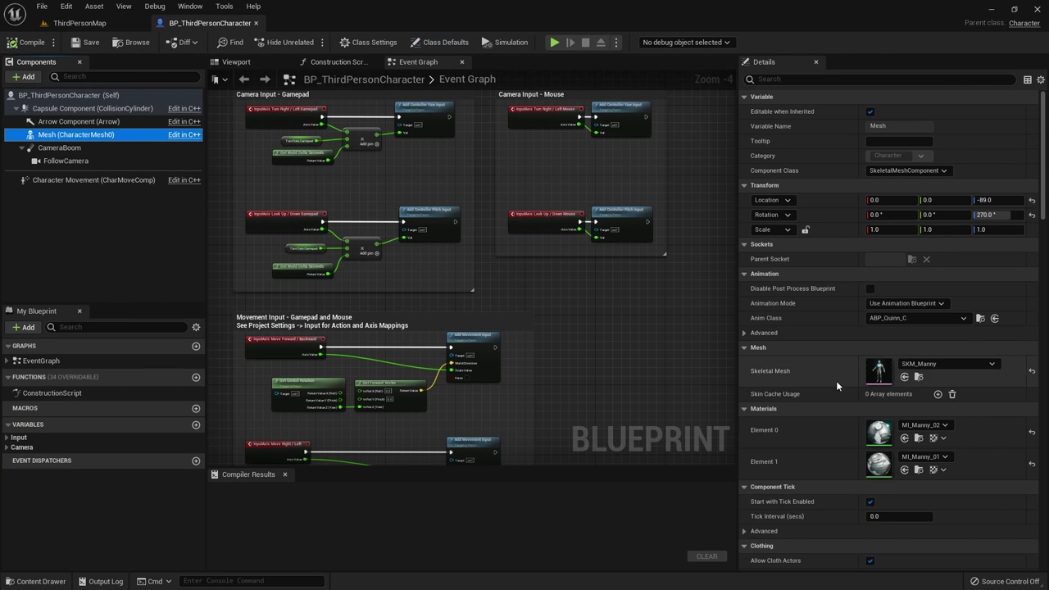
{"action": "left_click", "coordinate": [947, 364]}
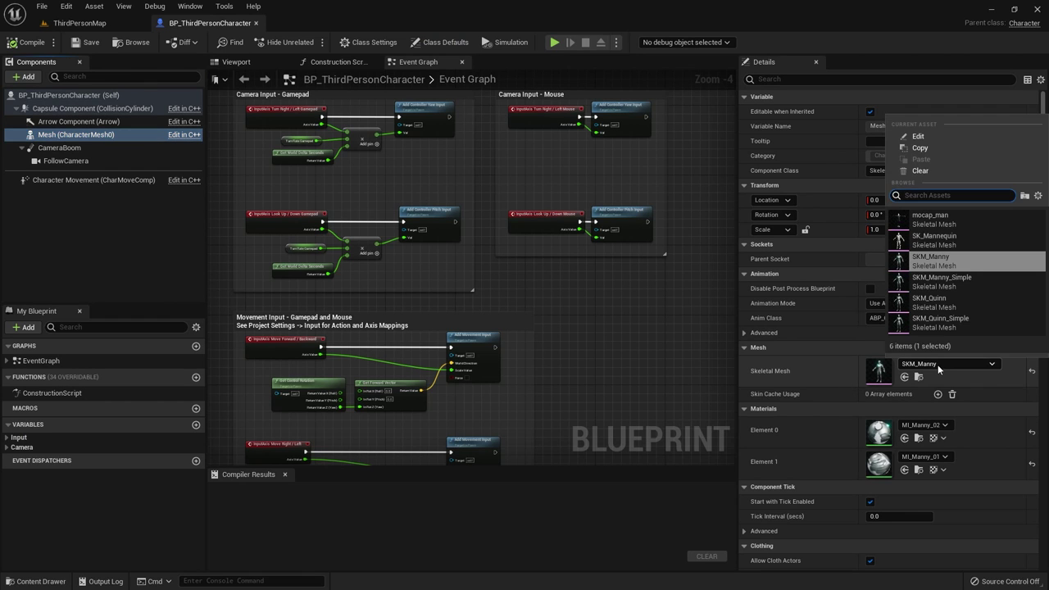
{"action": "left_click", "coordinate": [935, 301]}
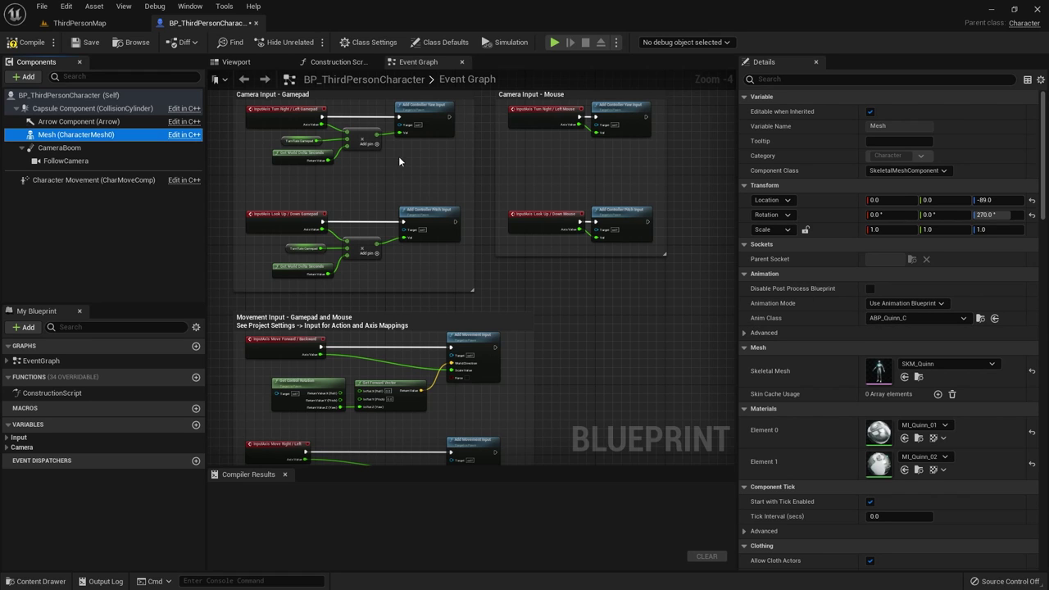
{"action": "left_click", "coordinate": [254, 23]}
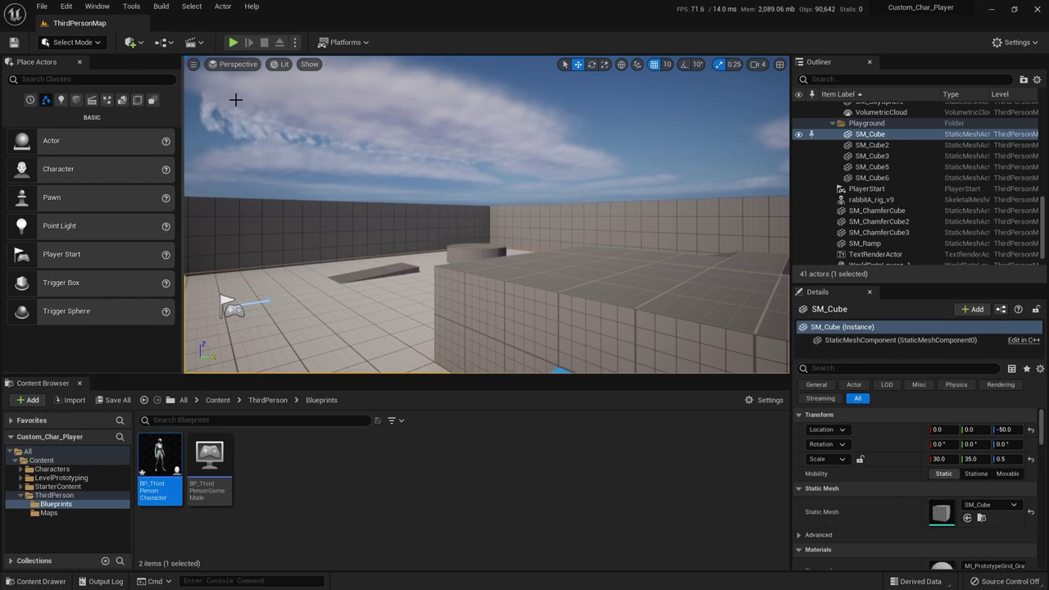
Play the level, run and jump around with the character to check its mesh and animations, and stop playing.
{"action": "left_click", "coordinate": [233, 42]}
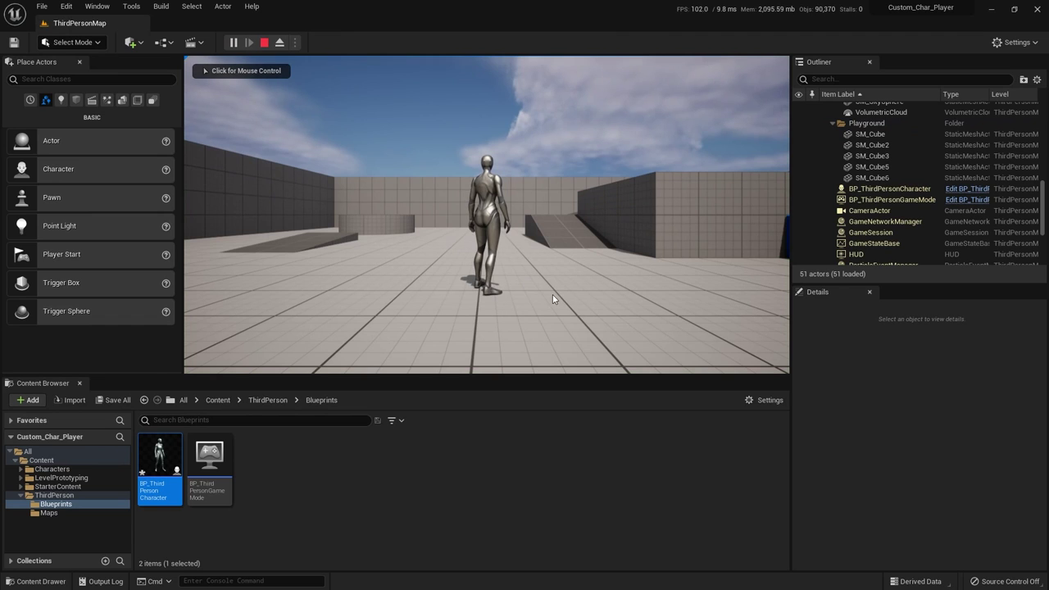
{"action": "left_click", "coordinate": [553, 294]}
{"action": "key", "text": "w"}
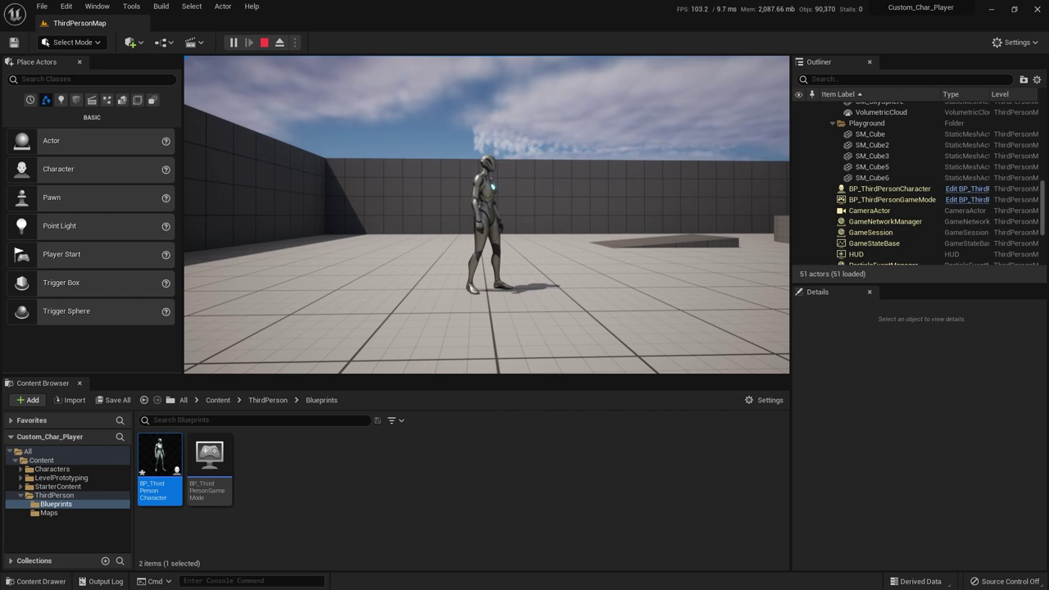
{"action": "key", "text": "w"}
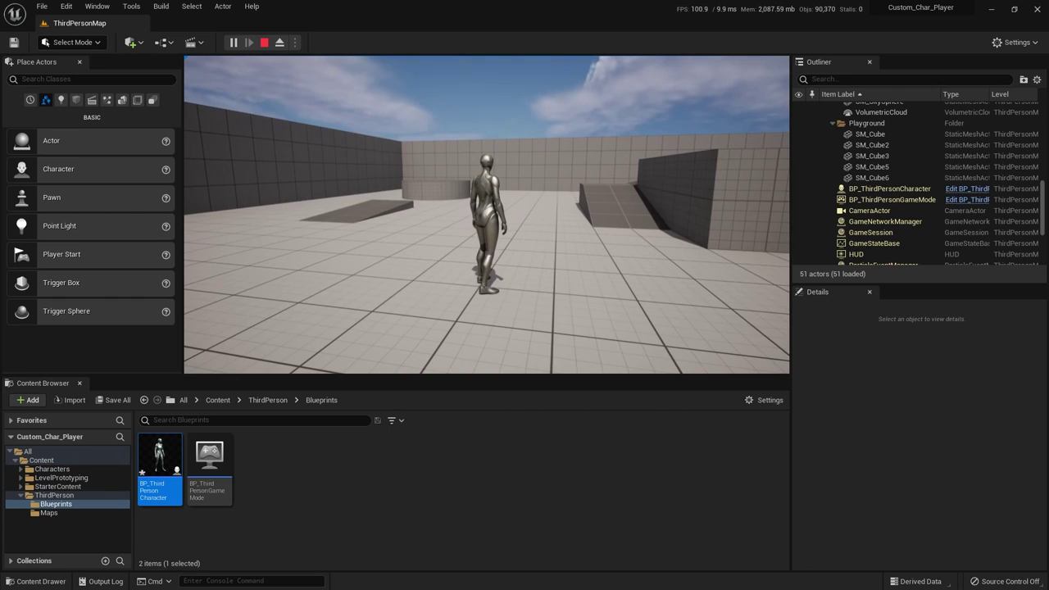
{"action": "key", "text": "w"}
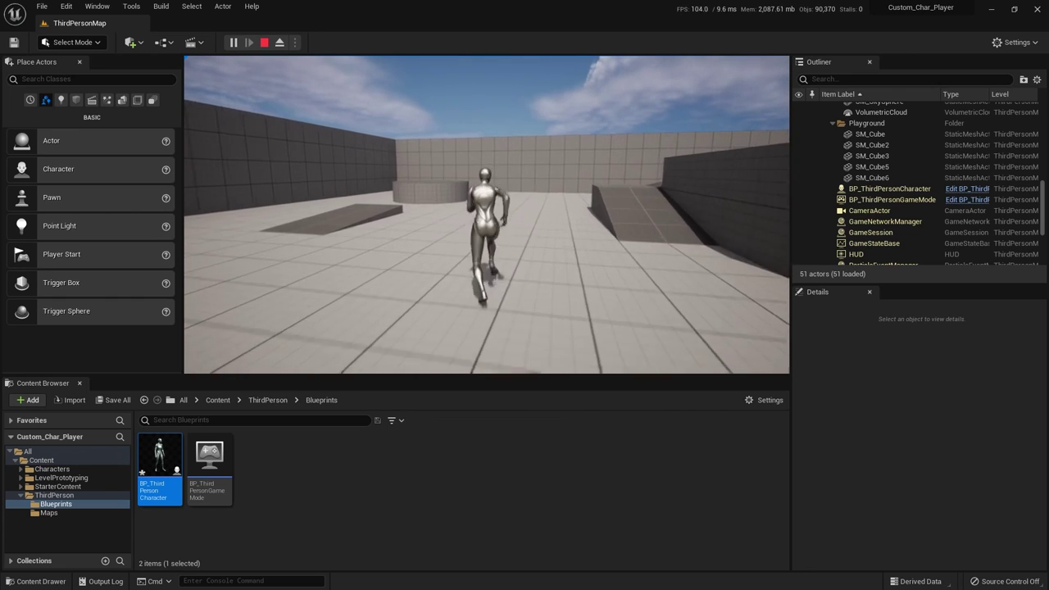
{"action": "key", "text": "w"}
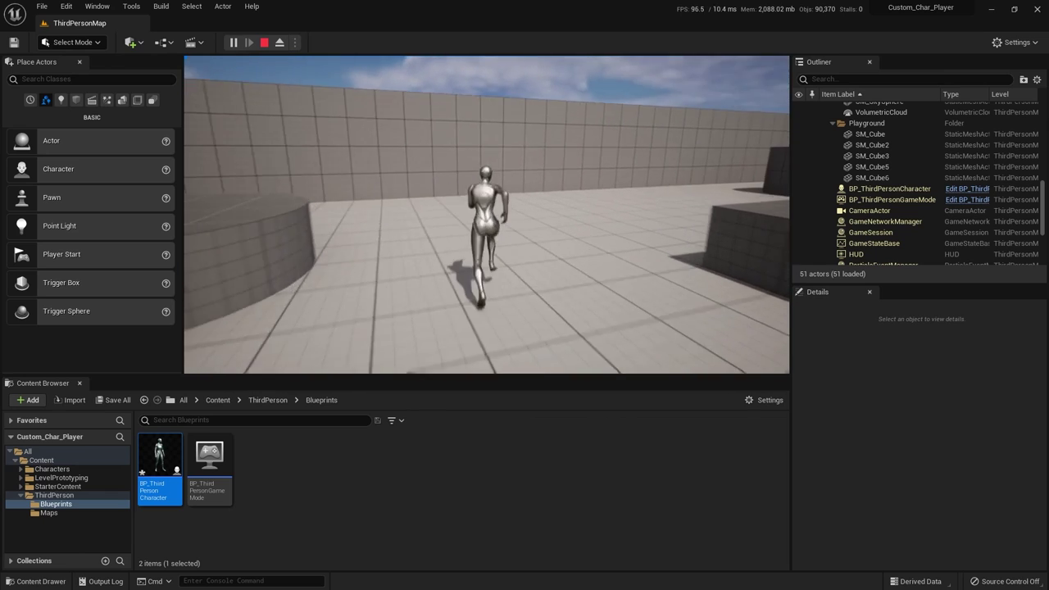
{"action": "key", "text": "w"}
{"action": "key", "text": "space"}
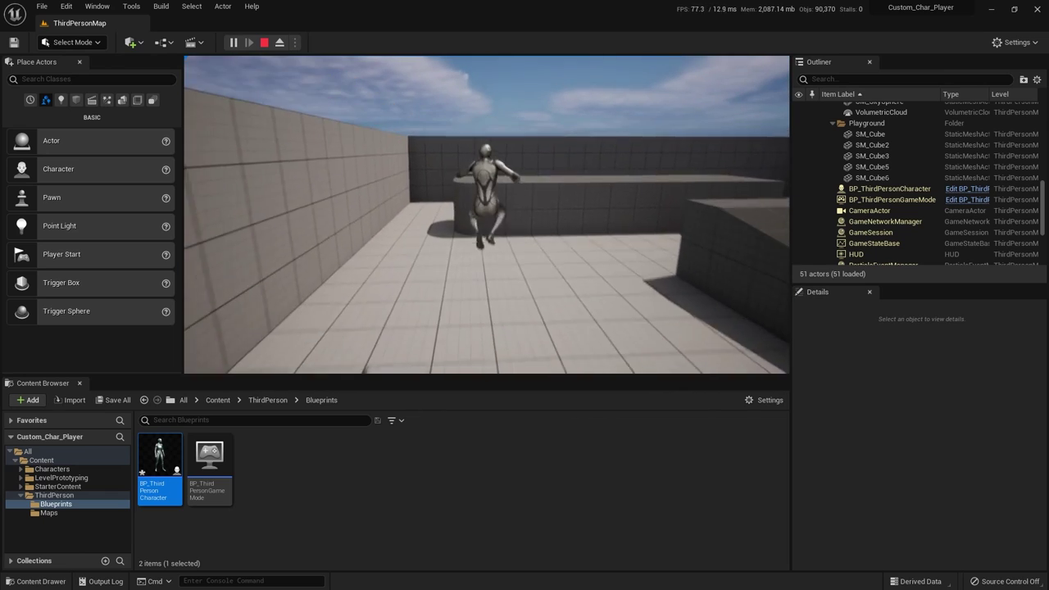
{"action": "key", "text": "w"}
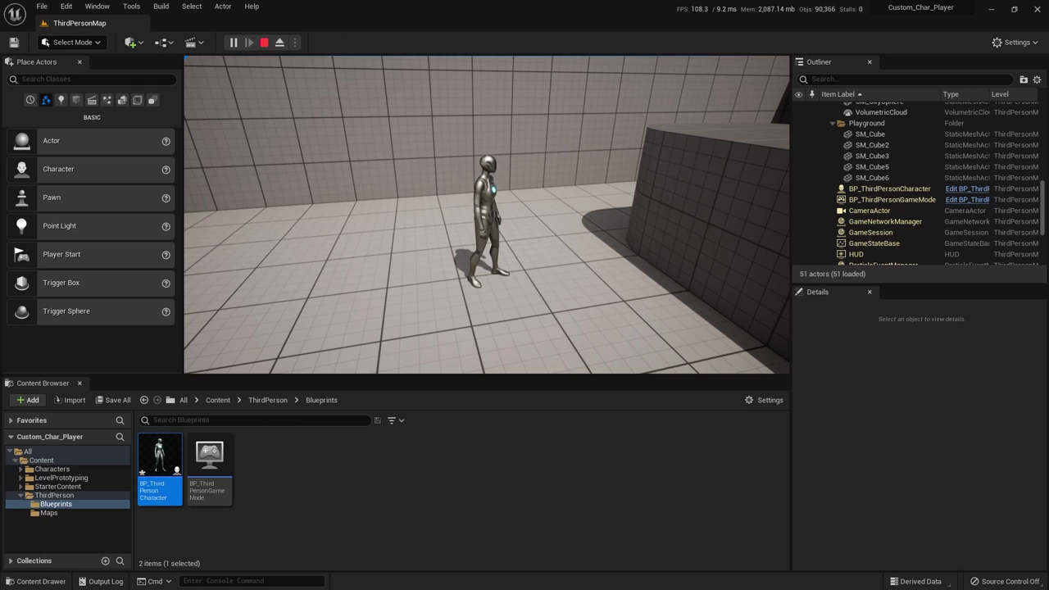
{"action": "key", "text": "Escape"}
{"action": "left_click", "coordinate": [563, 324]}
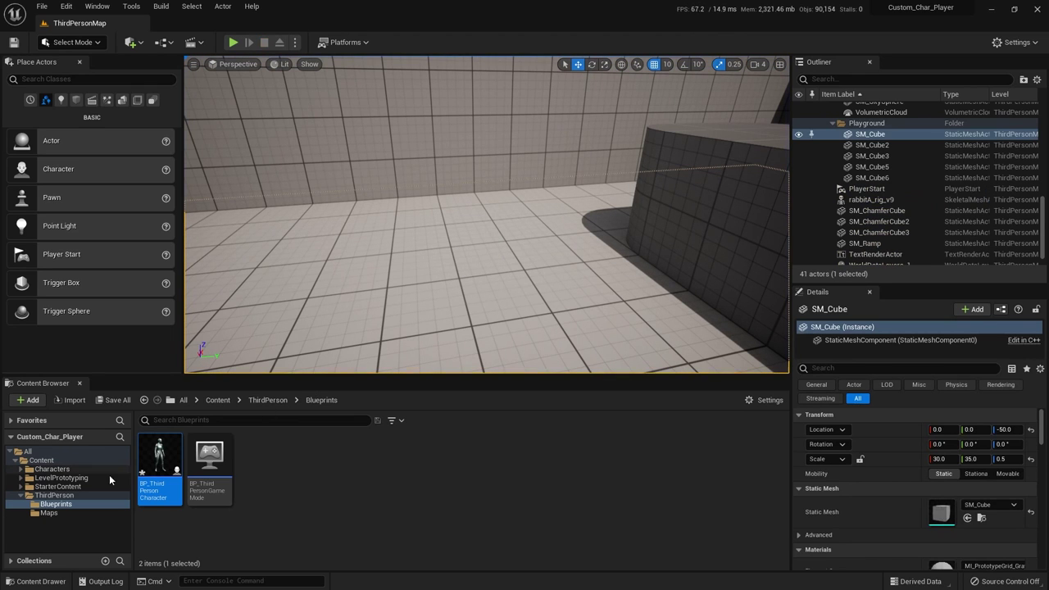
Open the Mocap_Man folder inside Characters to examine the assets of the existing custom character.
{"action": "left_click", "coordinate": [47, 469]}
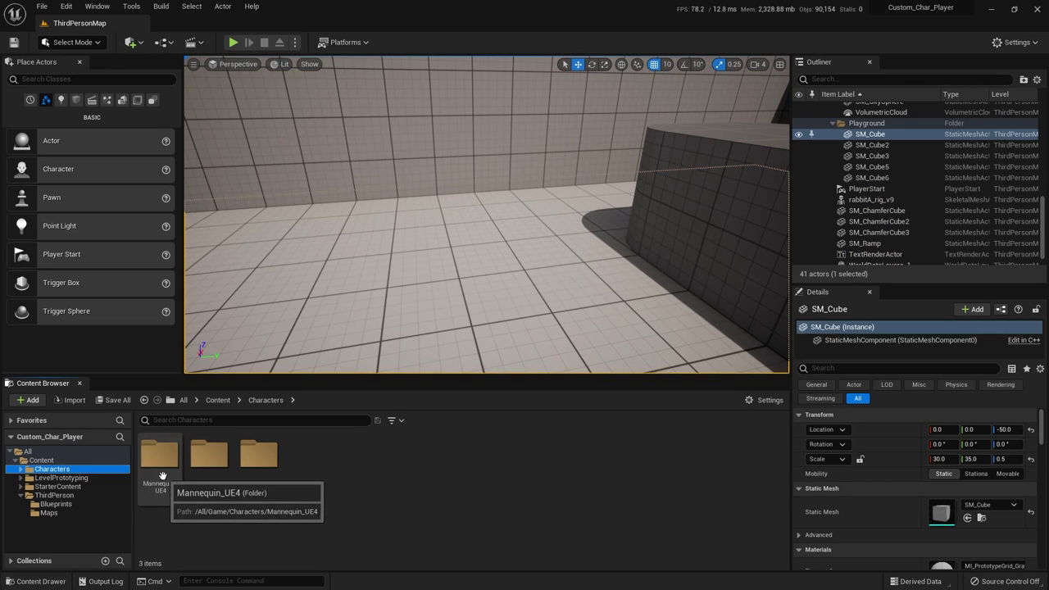
{"action": "double_click", "coordinate": [259, 460]}
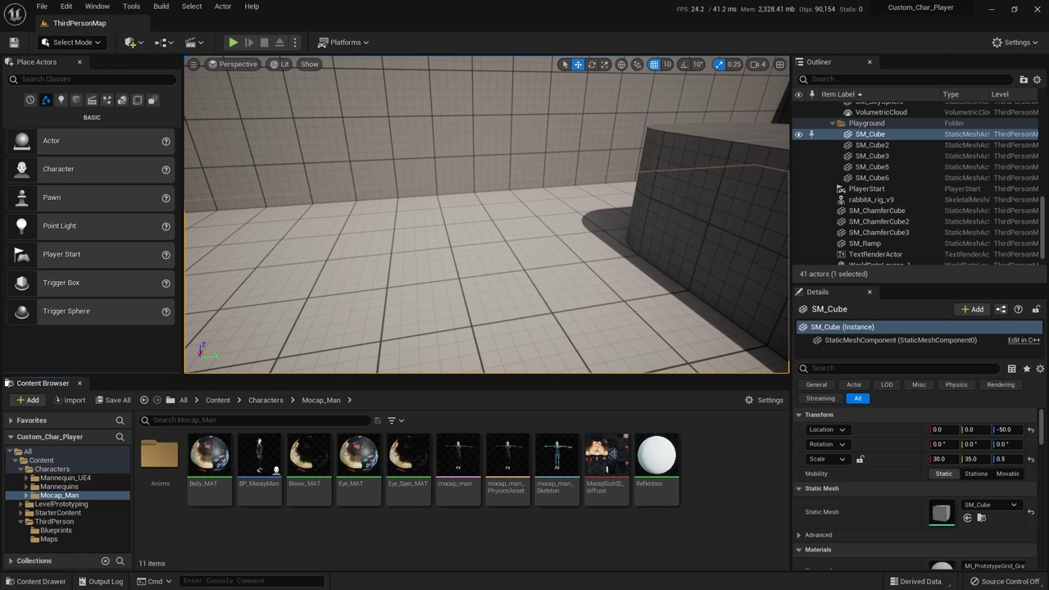
Switch to Mixamo in the browser and download the Passive_Marker_Man character as FBX Binary in T-pose.
{"action": "left_click_drag", "start_coordinate": [1048, 46], "coordinate": [549, 45]}
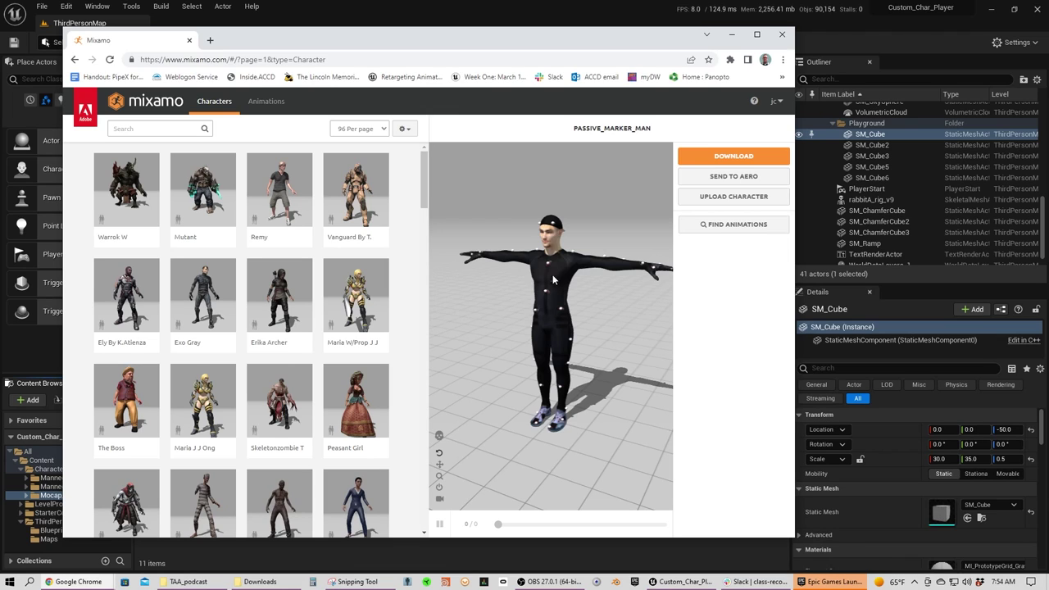
{"action": "left_click", "coordinate": [735, 156]}
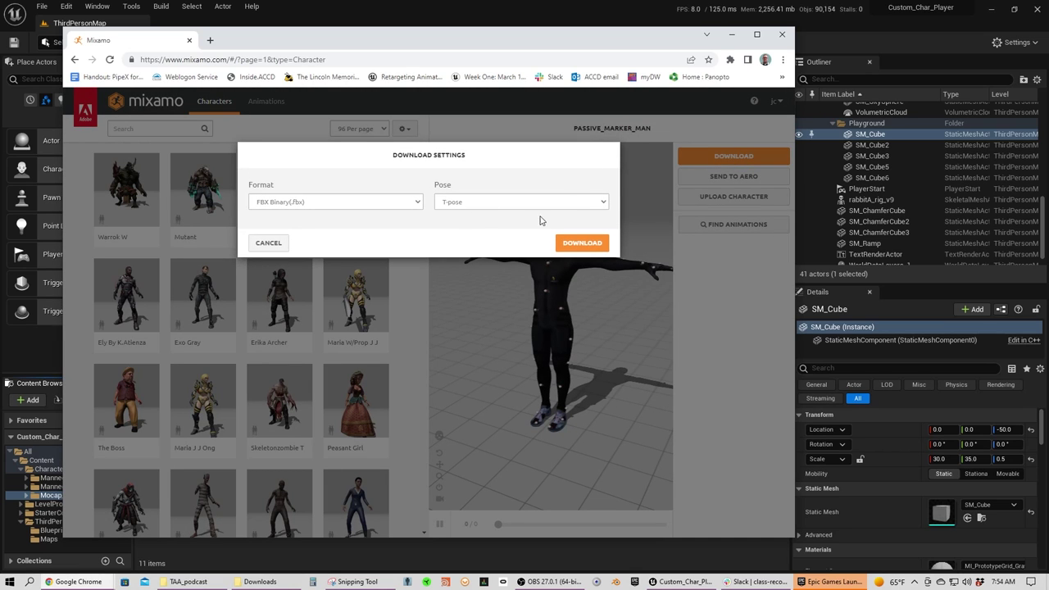
{"action": "left_click", "coordinate": [583, 243]}
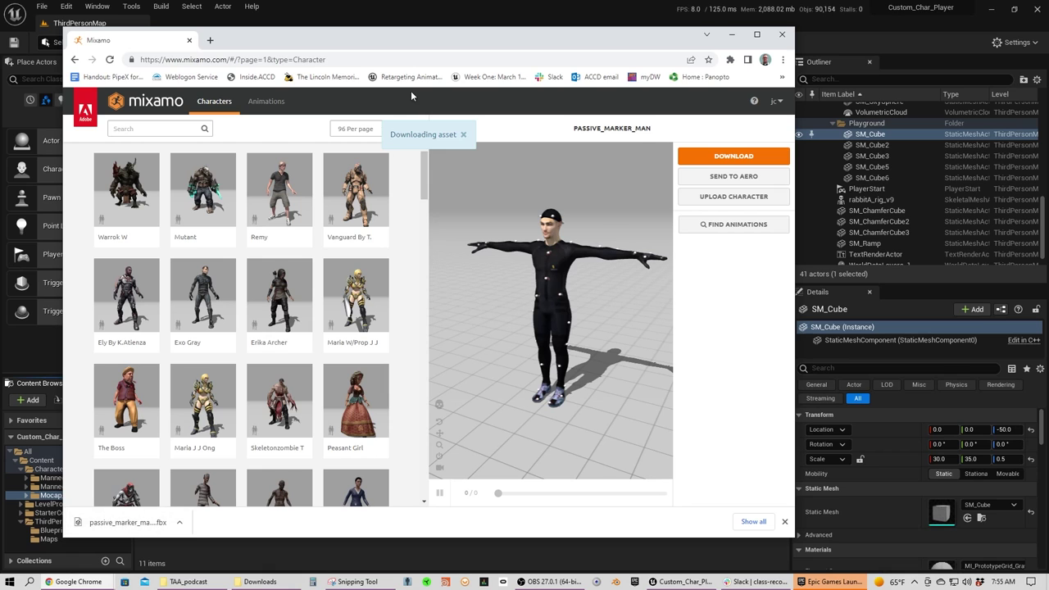
{"action": "left_click_drag", "start_coordinate": [377, 46], "coordinate": [927, 42]}
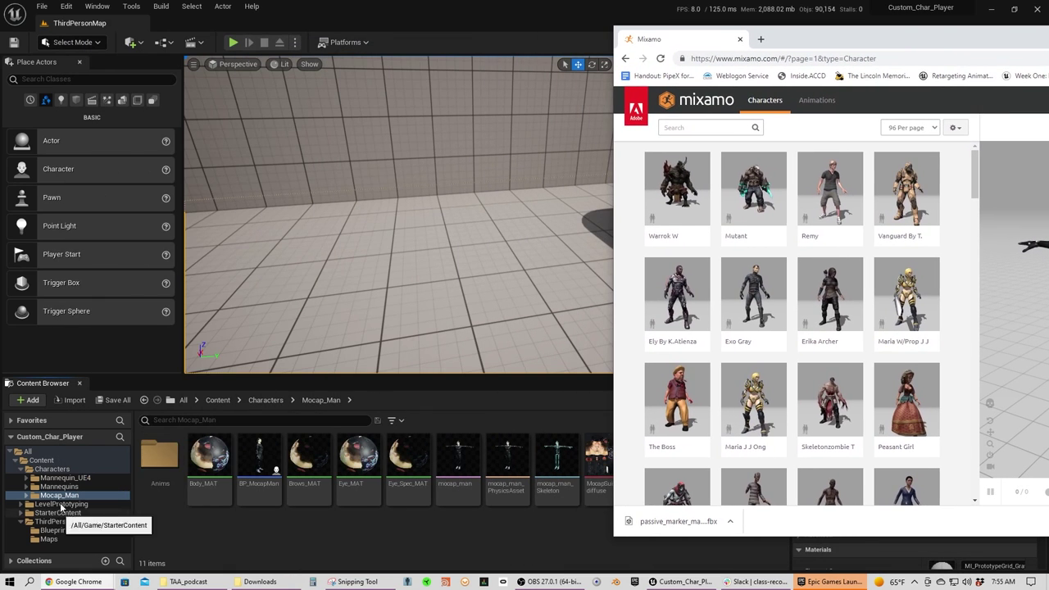
Create a new folder named Mocap_2 inside the Characters folder and open it.
{"action": "left_click", "coordinate": [60, 469]}
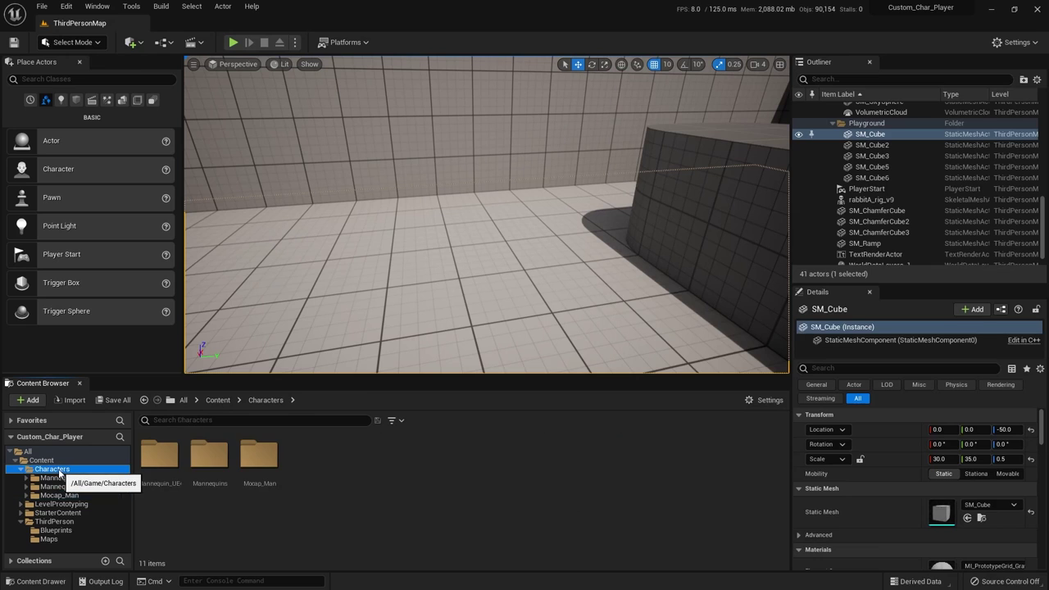
{"action": "right_click", "coordinate": [340, 463]}
{"action": "left_click", "coordinate": [385, 144]}
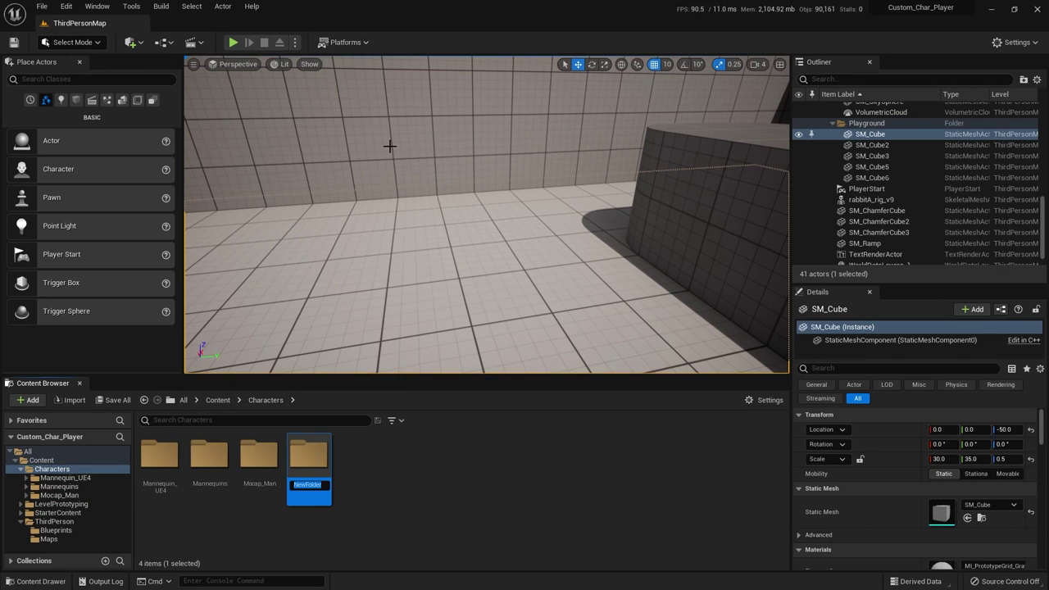
{"action": "type", "text": "Mocap_2"}
{"action": "key", "text": "Return"}
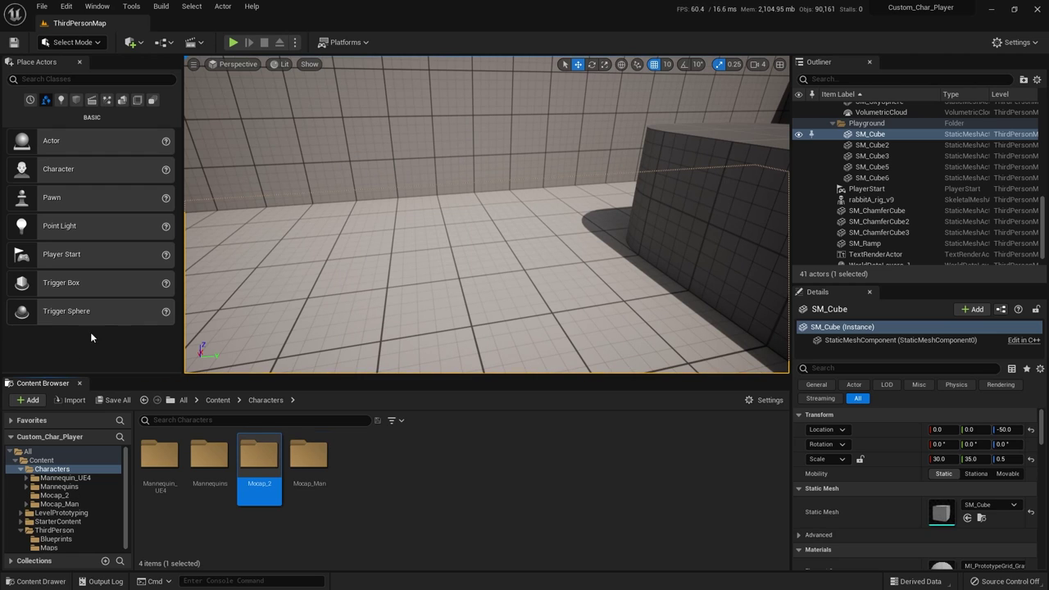
{"action": "double_click", "coordinate": [256, 463]}
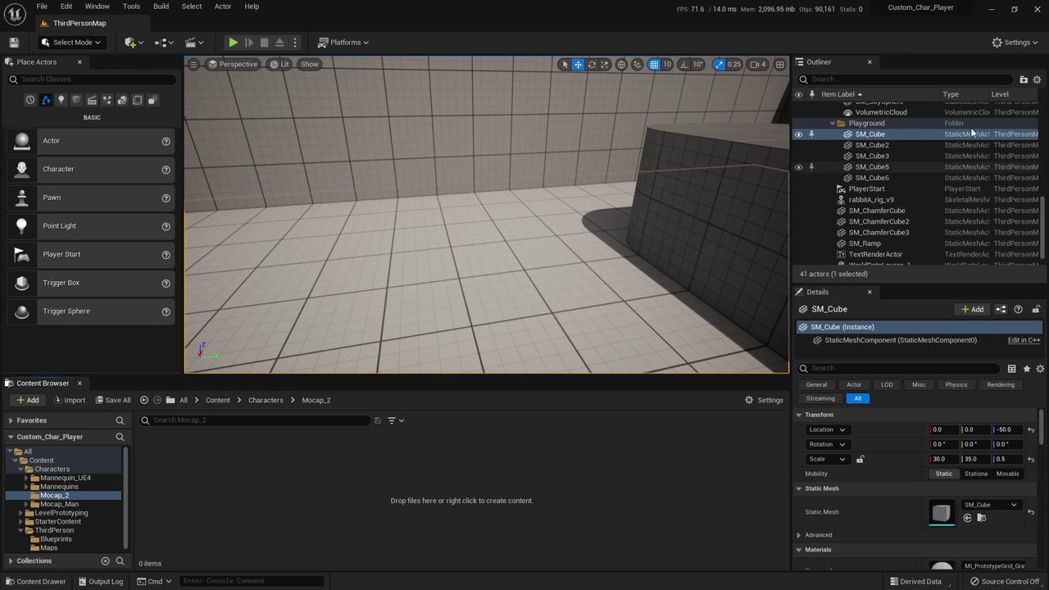
Import the downloaded passive marker man FBX into the Mocap_2 folder as a skeletal mesh with the default options, and dismiss the message log.
{"action": "key", "text": "alt+Tab"}
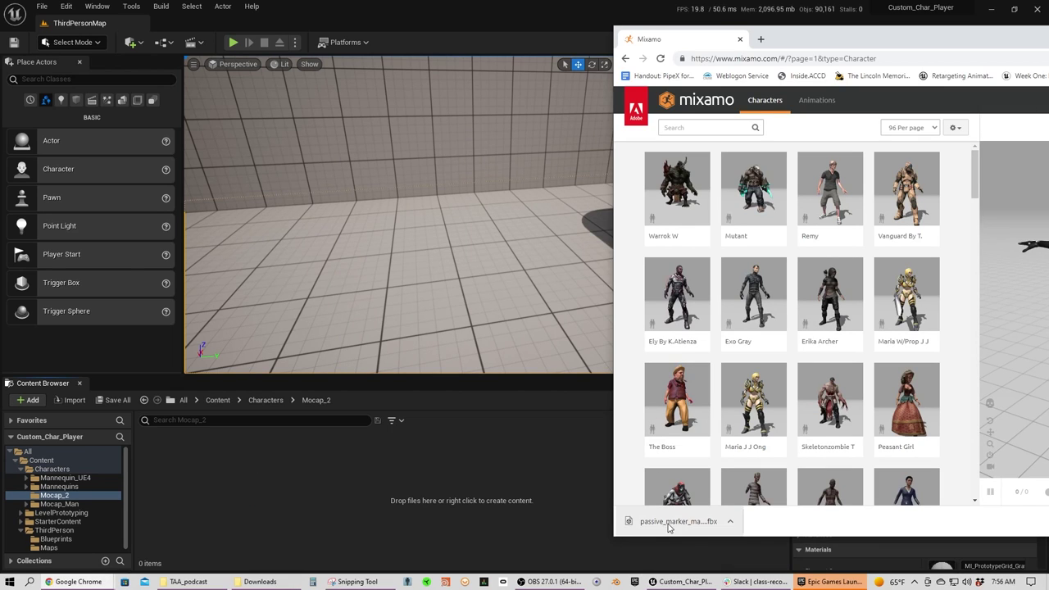
{"action": "left_click_drag", "start_coordinate": [673, 525], "coordinate": [348, 505]}
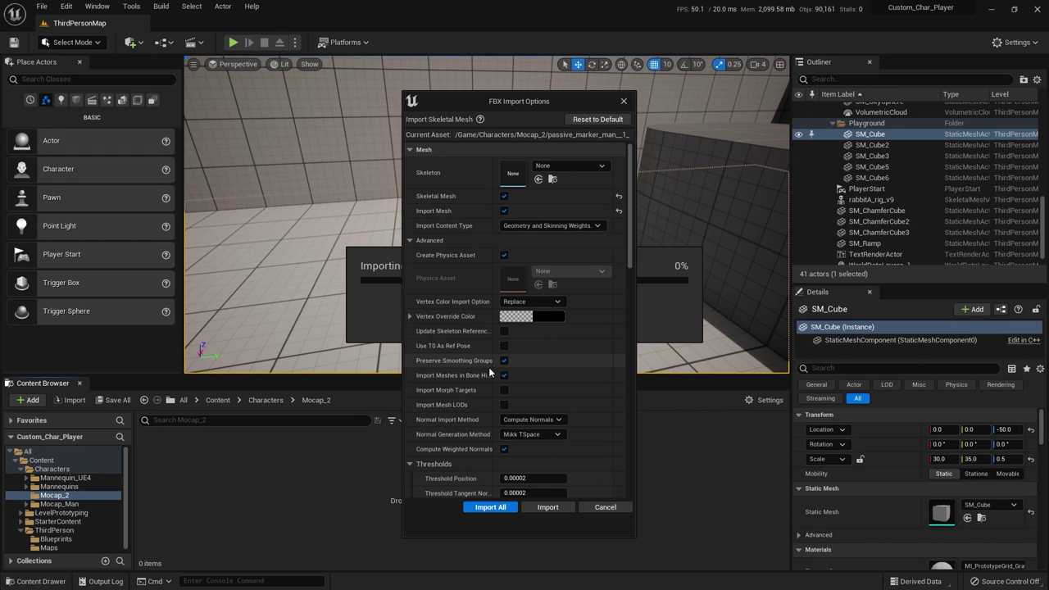
{"action": "left_click", "coordinate": [550, 508]}
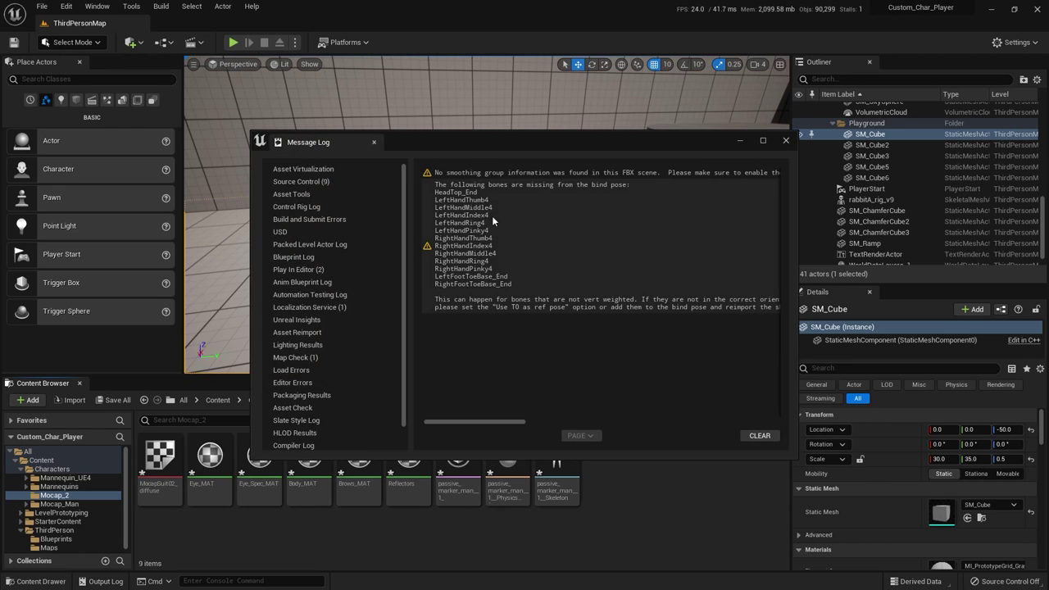
{"action": "left_click", "coordinate": [786, 143]}
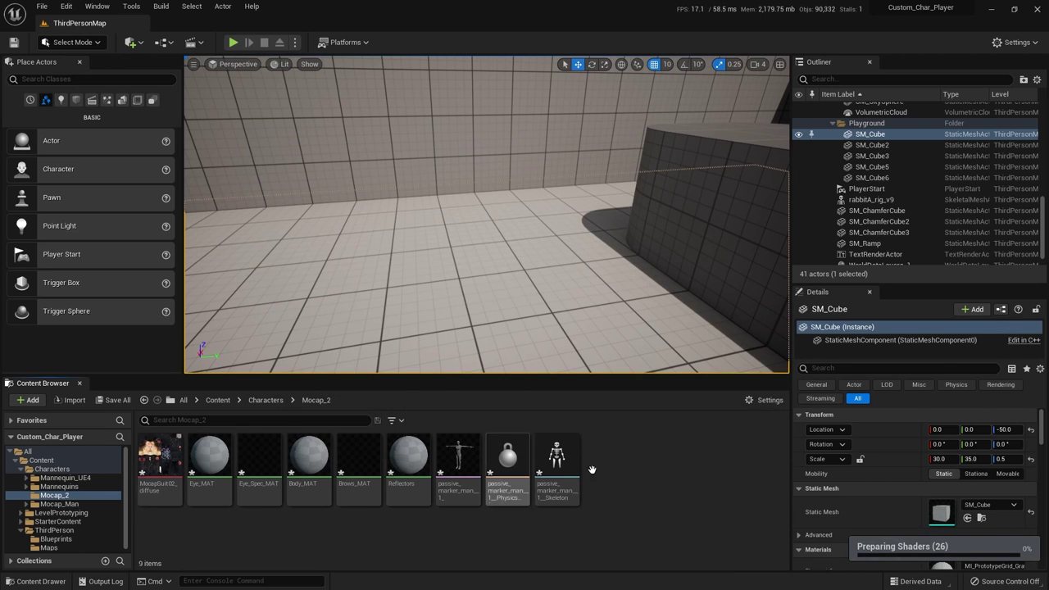
Create a subfolder named anims inside Mocap_2 and open it.
{"action": "right_click", "coordinate": [641, 465]}
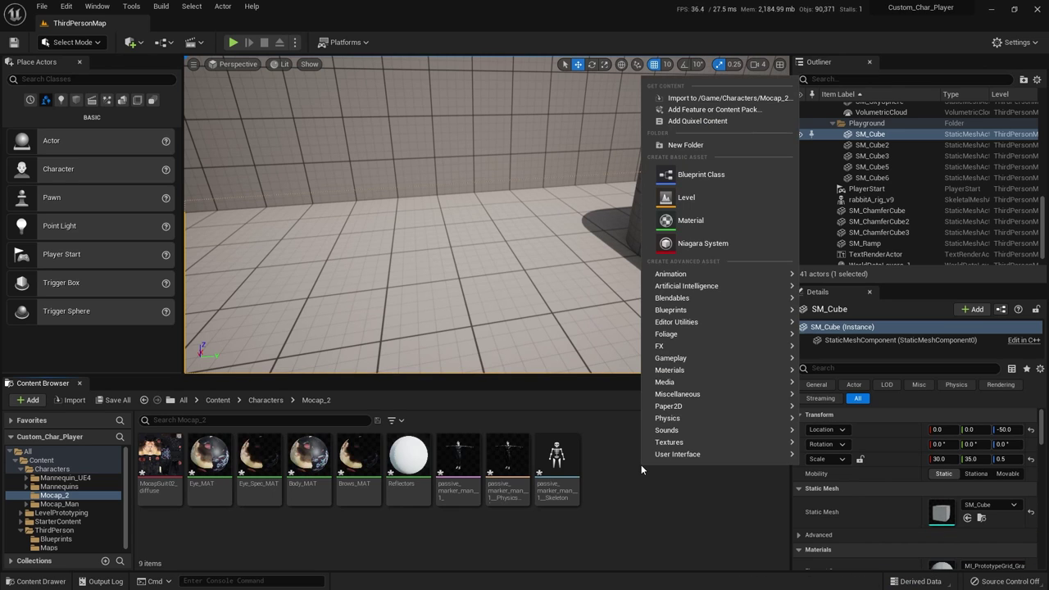
{"action": "left_click", "coordinate": [693, 144]}
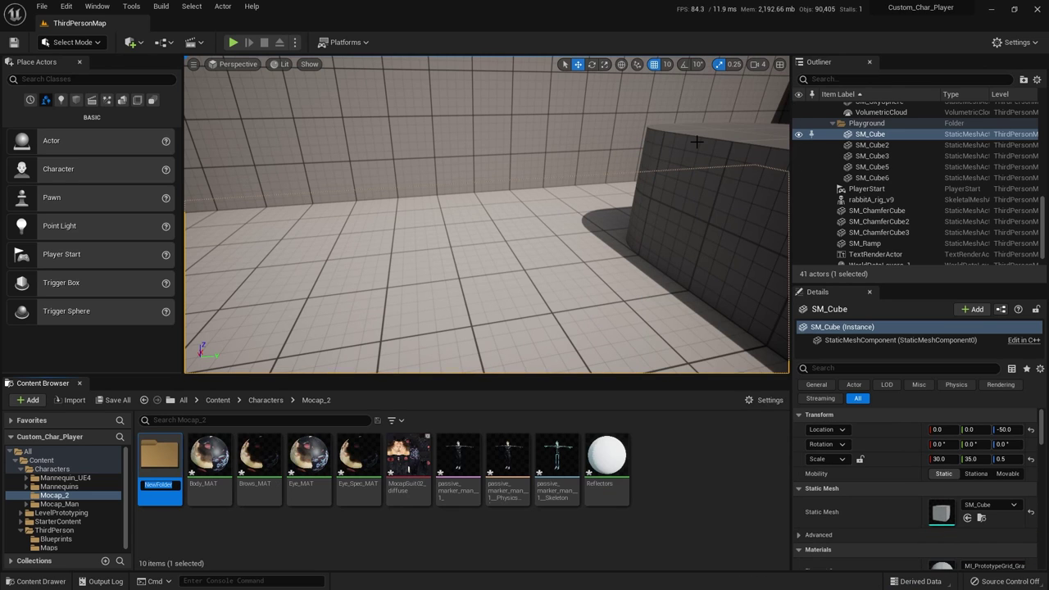
{"action": "type", "text": "anims"}
{"action": "key", "text": "Return"}
{"action": "double_click", "coordinate": [164, 459]}
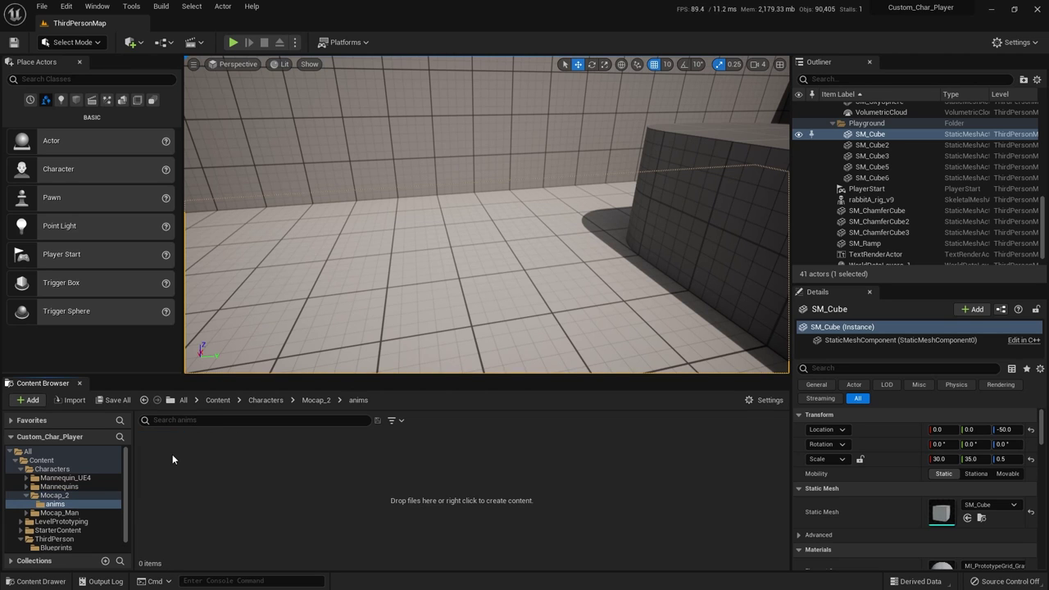
Switch back to Mixamo, bring the whole page into view, and search its animations for "idle".
{"action": "key", "text": "alt+Tab"}
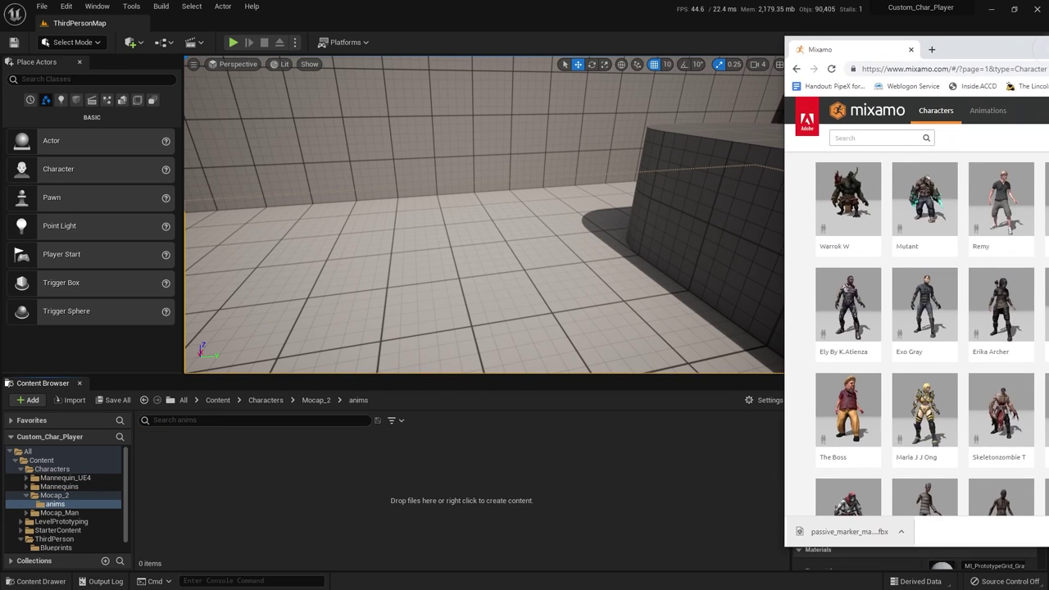
{"action": "left_click_drag", "start_coordinate": [1000, 75], "coordinate": [952, 221]}
{"action": "left_click_drag", "start_coordinate": [706, 68], "coordinate": [589, 54]}
{"action": "left_click", "coordinate": [527, 113]}
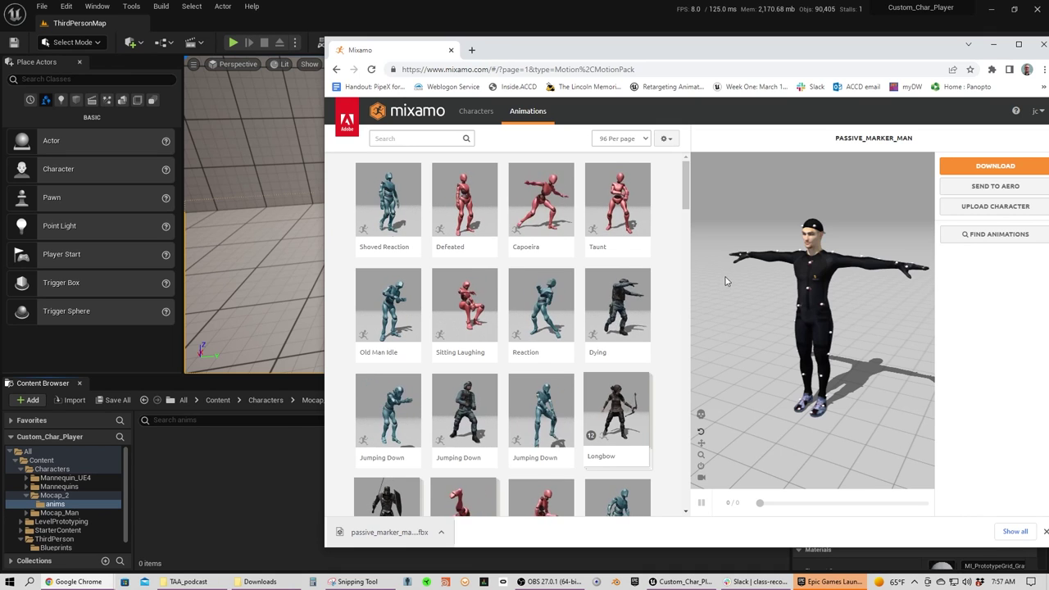
{"action": "left_click", "coordinate": [408, 138]}
{"action": "type", "text": "idle"}
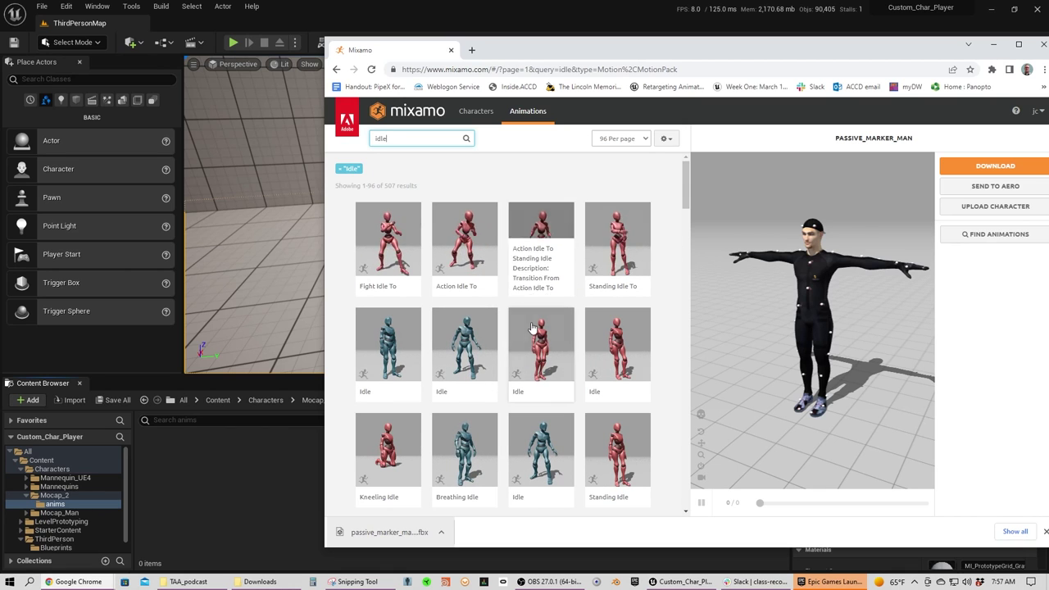
Apply the Breathing Idle animation to the character and download it as FBX Binary without skin at 30 frames per second.
{"action": "left_click", "coordinate": [465, 456]}
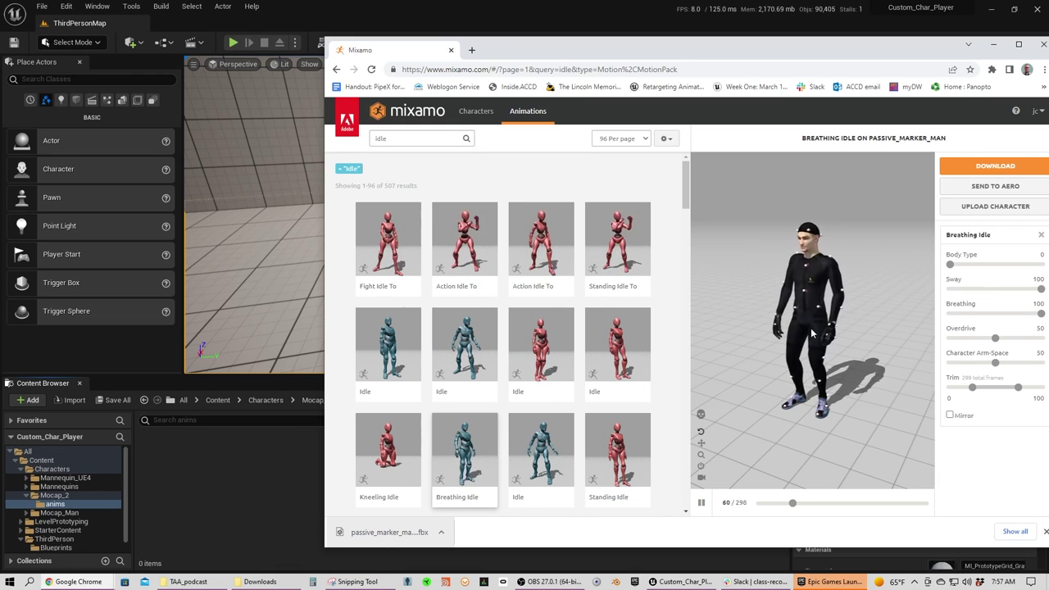
{"action": "left_click", "coordinate": [990, 172]}
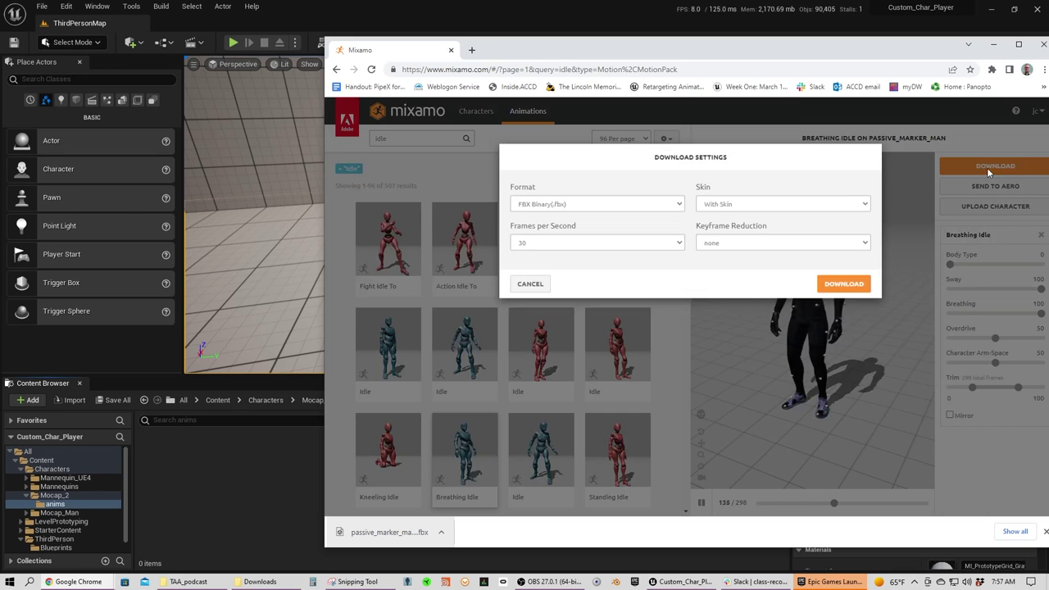
{"action": "left_click", "coordinate": [720, 215]}
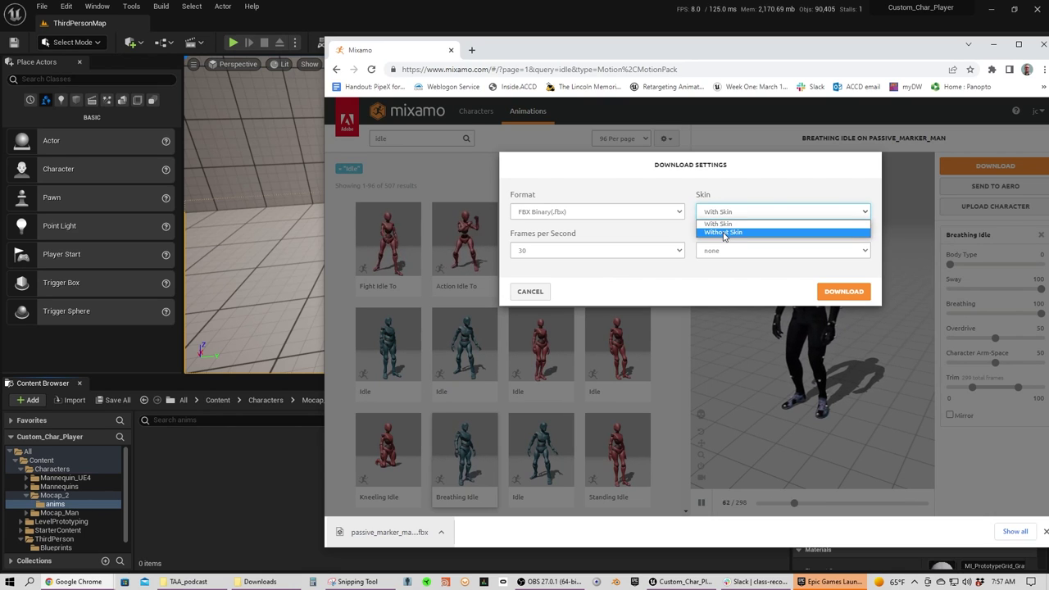
{"action": "left_click", "coordinate": [724, 233]}
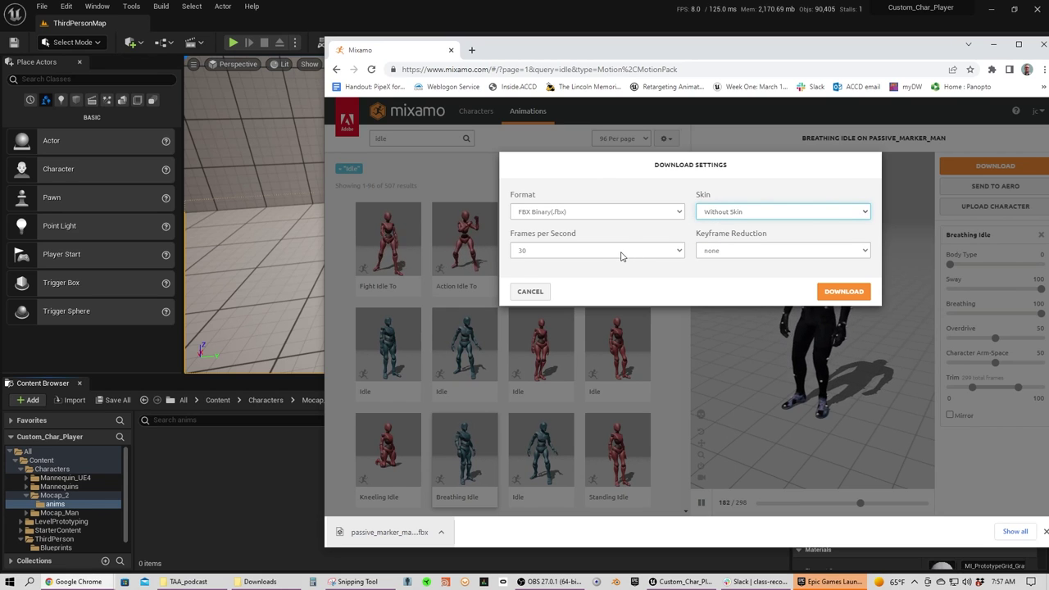
{"action": "left_click", "coordinate": [847, 292]}
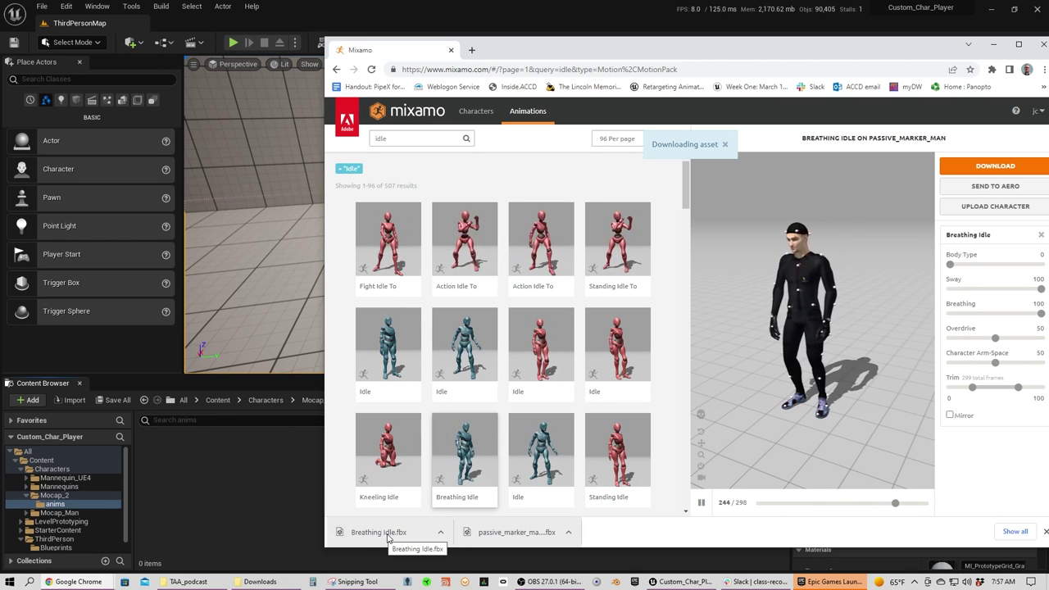
Import Breathing Idle.fbx into the Mocap_2 anims folder in Unreal, assigning passive_marker_man__1__Skeleton as its skeleton.
{"action": "left_click_drag", "start_coordinate": [388, 538], "coordinate": [215, 498]}
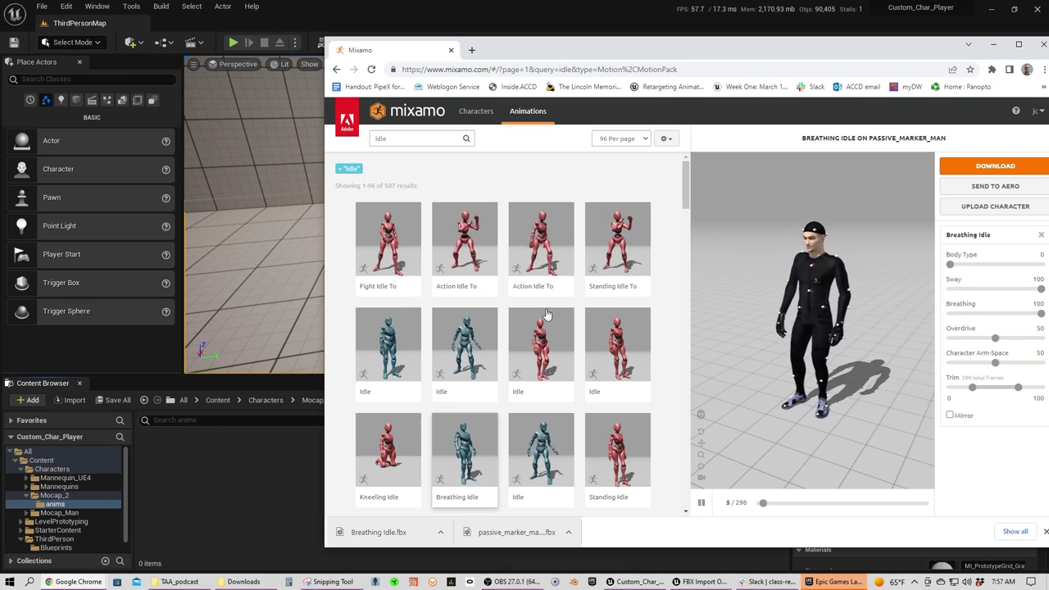
{"action": "left_click", "coordinate": [995, 44]}
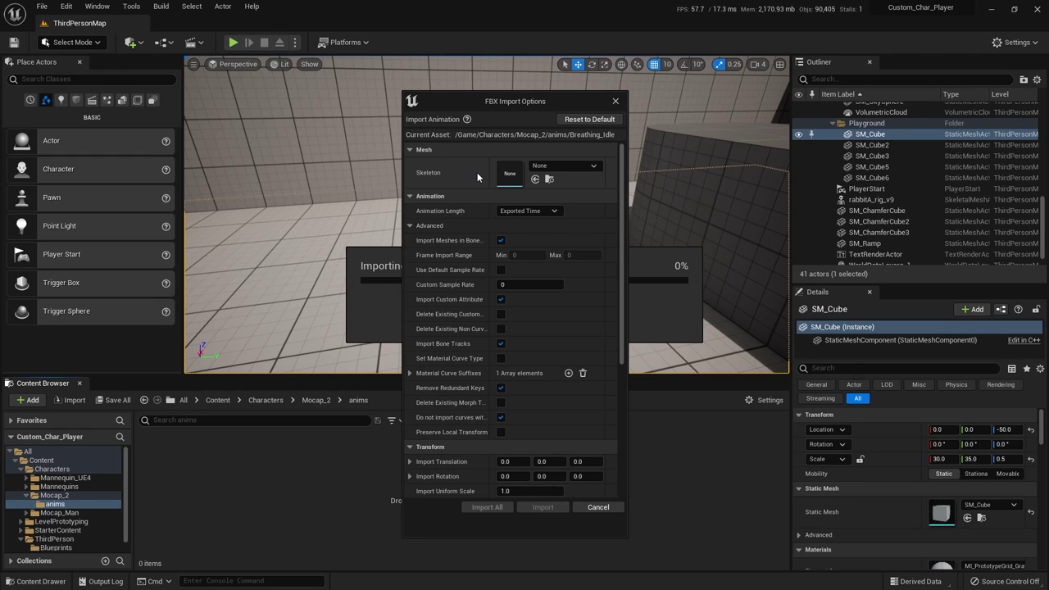
{"action": "left_click", "coordinate": [574, 167]}
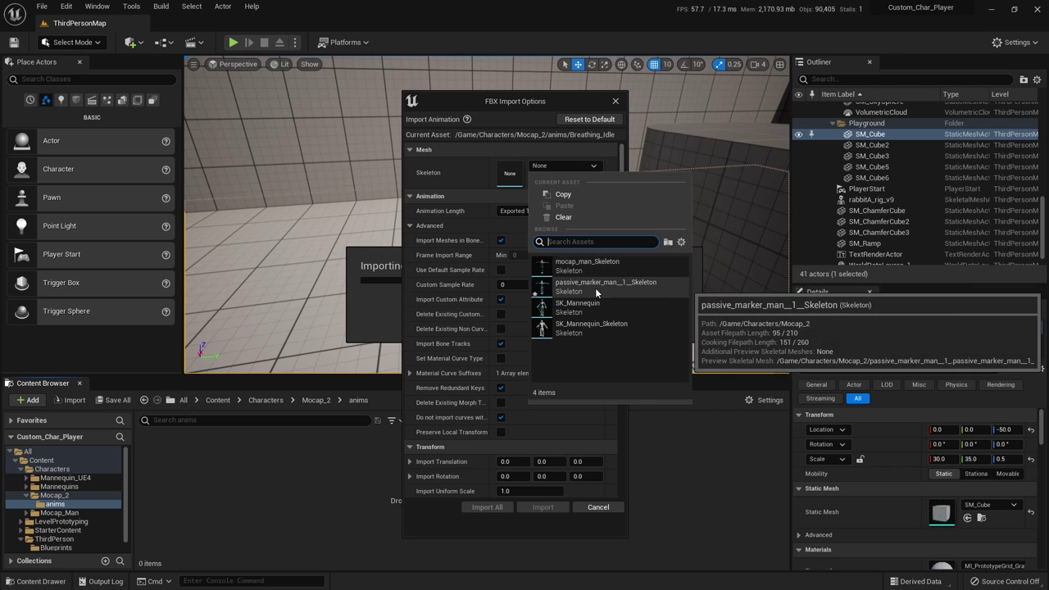
{"action": "left_click", "coordinate": [595, 288]}
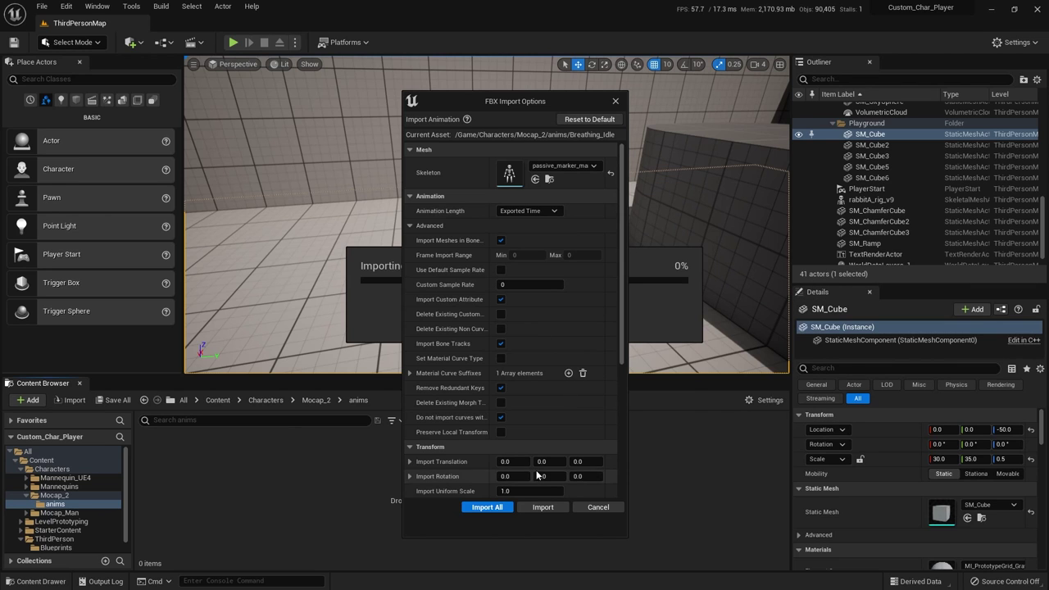
{"action": "left_click", "coordinate": [543, 507]}
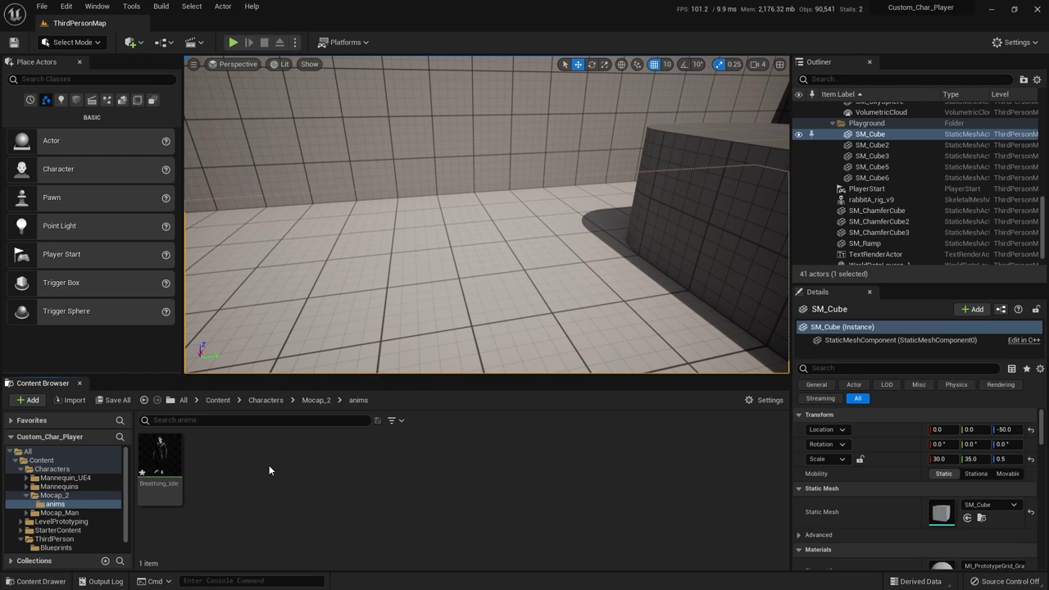
Go to the Anims folder inside Characters/Mocap_Man and open the Happy_Idle animation sequence.
{"action": "left_click", "coordinate": [267, 400]}
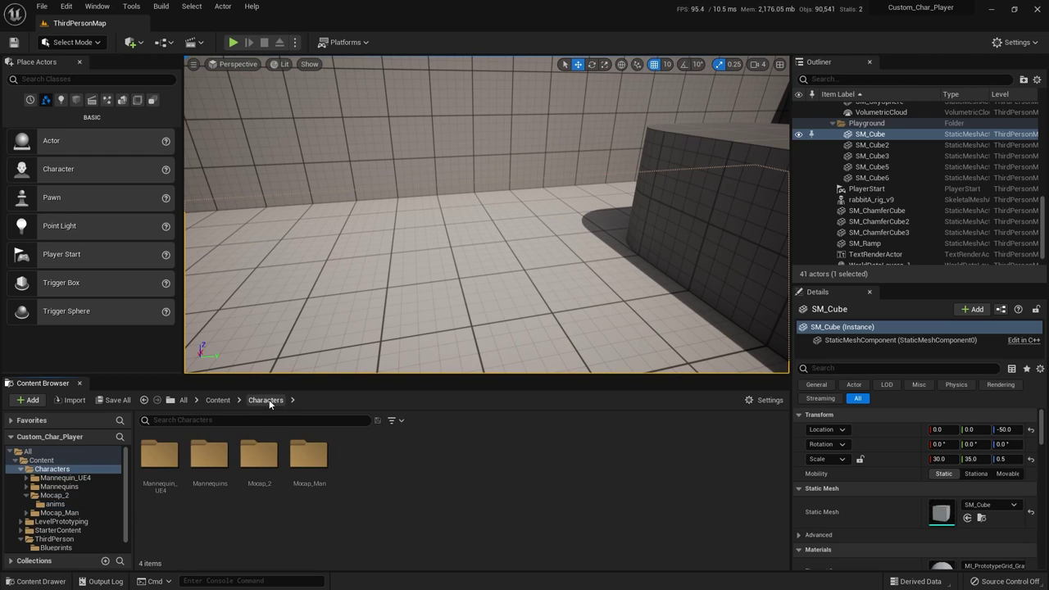
{"action": "double_click", "coordinate": [305, 455]}
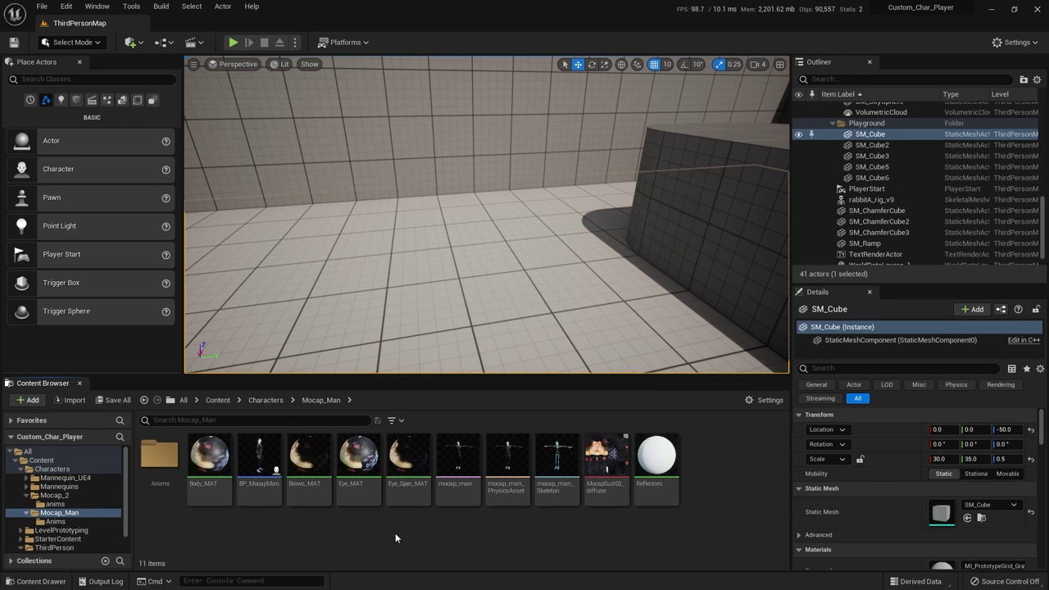
{"action": "double_click", "coordinate": [160, 456]}
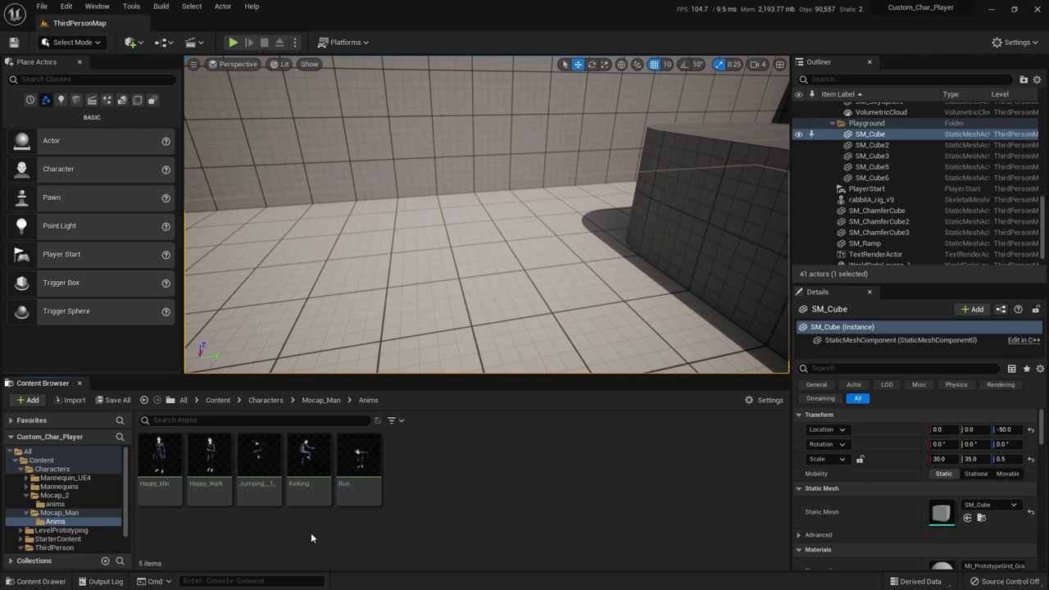
{"action": "left_click", "coordinate": [165, 462]}
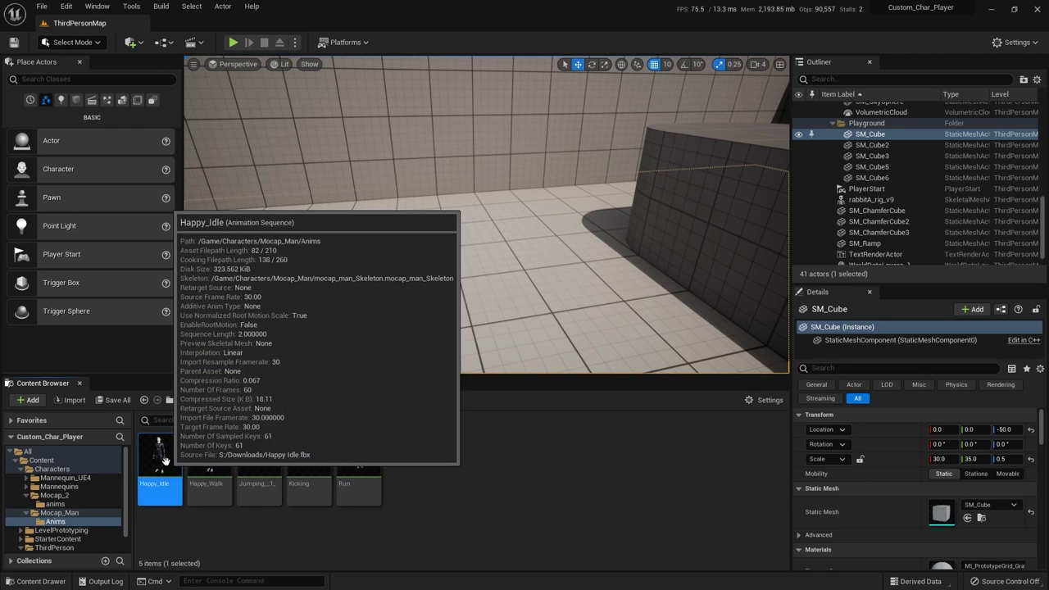
{"action": "double_click", "coordinate": [166, 464]}
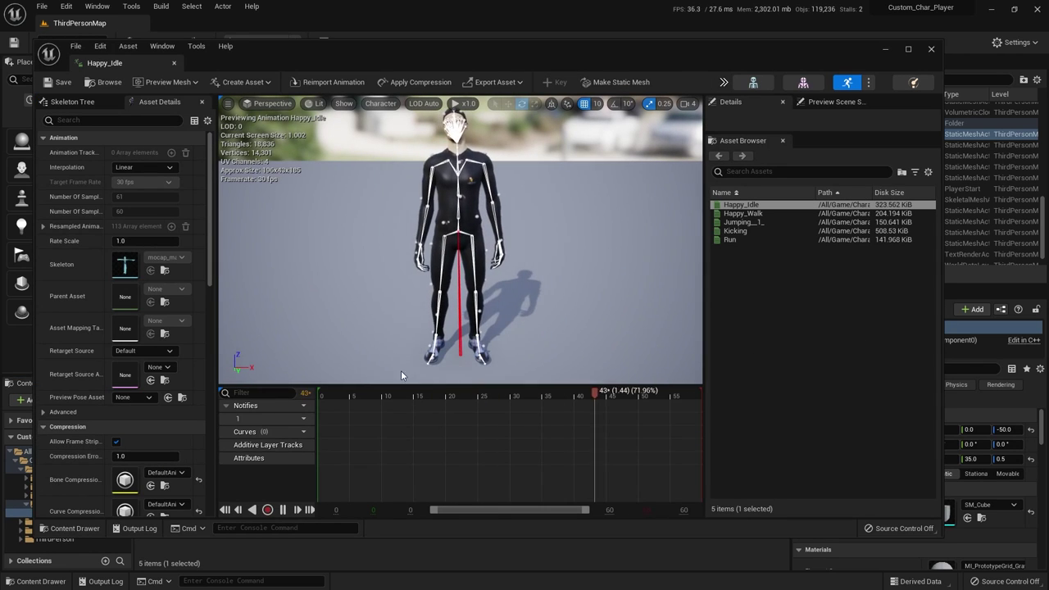
Set the preview character's bone drawing to Selected Only.
{"action": "left_click", "coordinate": [381, 103]}
{"action": "mouse_move", "coordinate": [399, 158]}
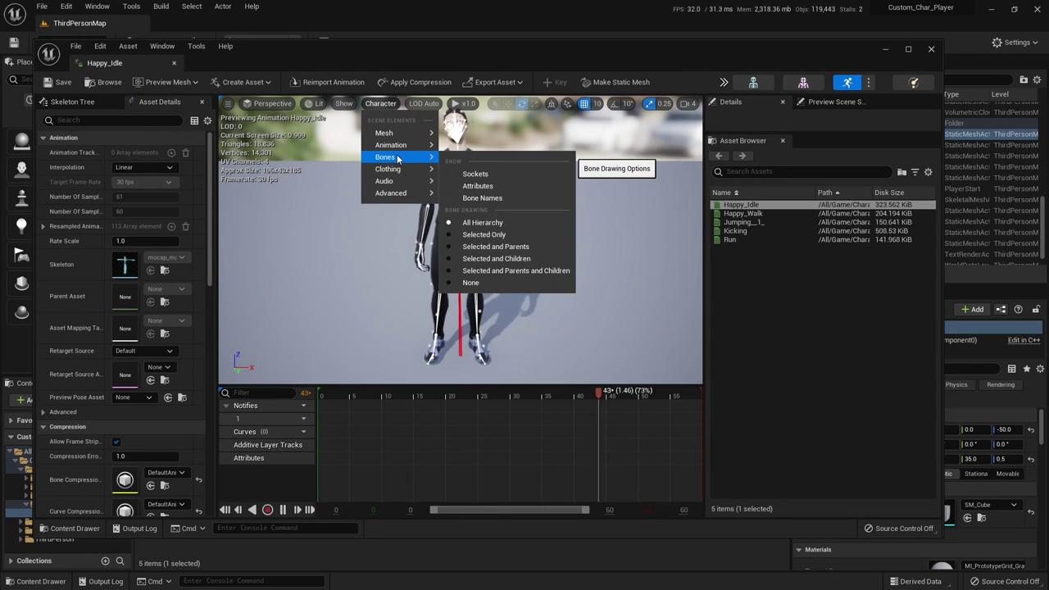
{"action": "left_click", "coordinate": [484, 235]}
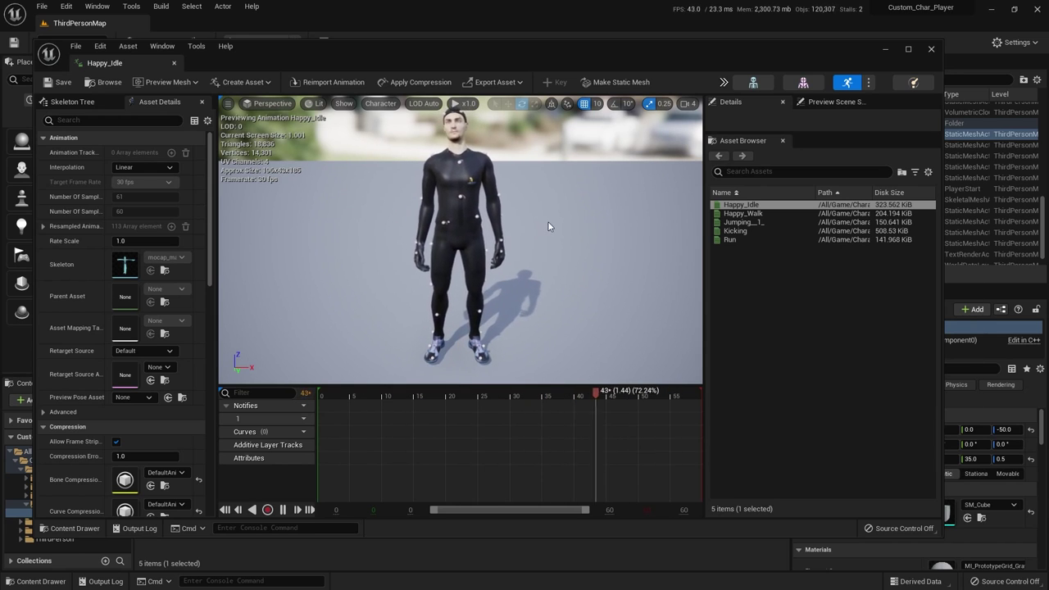
Preview the Happy_Walk, Run and Jumping__1_ animations, and close the animation editor.
{"action": "double_click", "coordinate": [743, 213]}
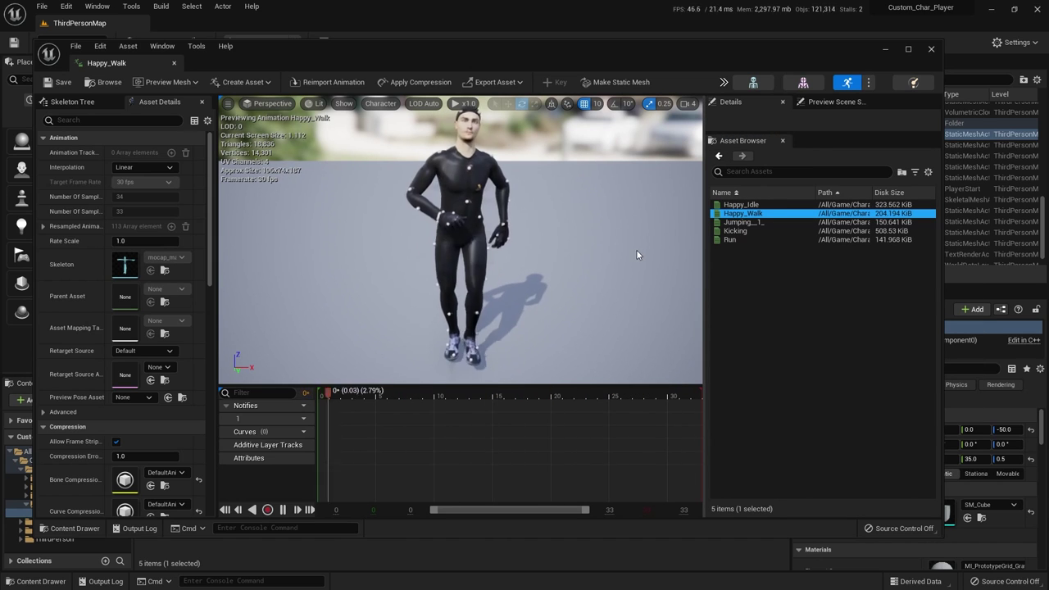
{"action": "double_click", "coordinate": [730, 239]}
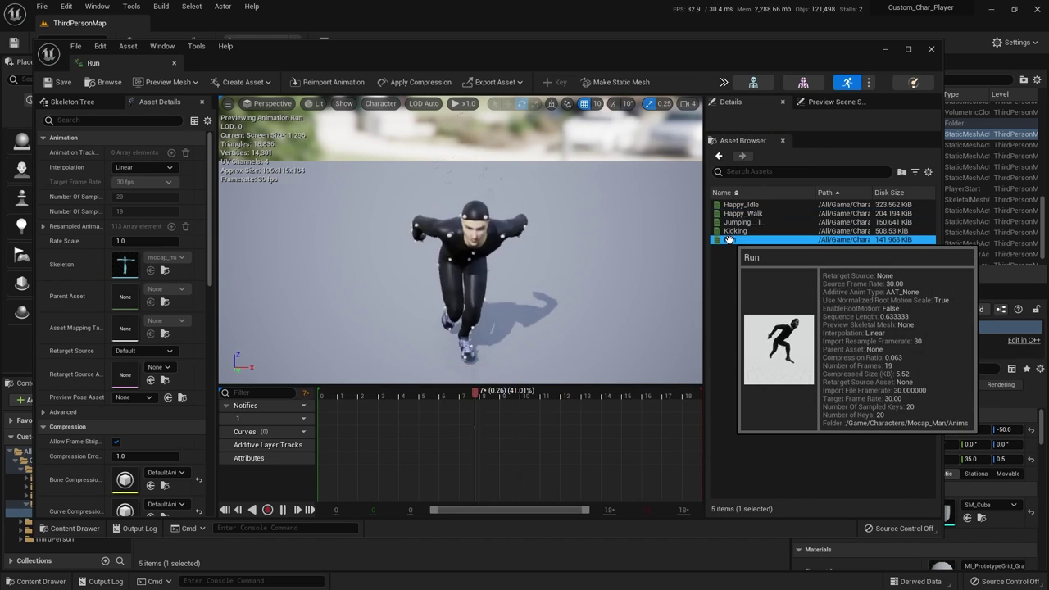
{"action": "left_click_drag", "start_coordinate": [492, 294], "coordinate": [574, 293]}
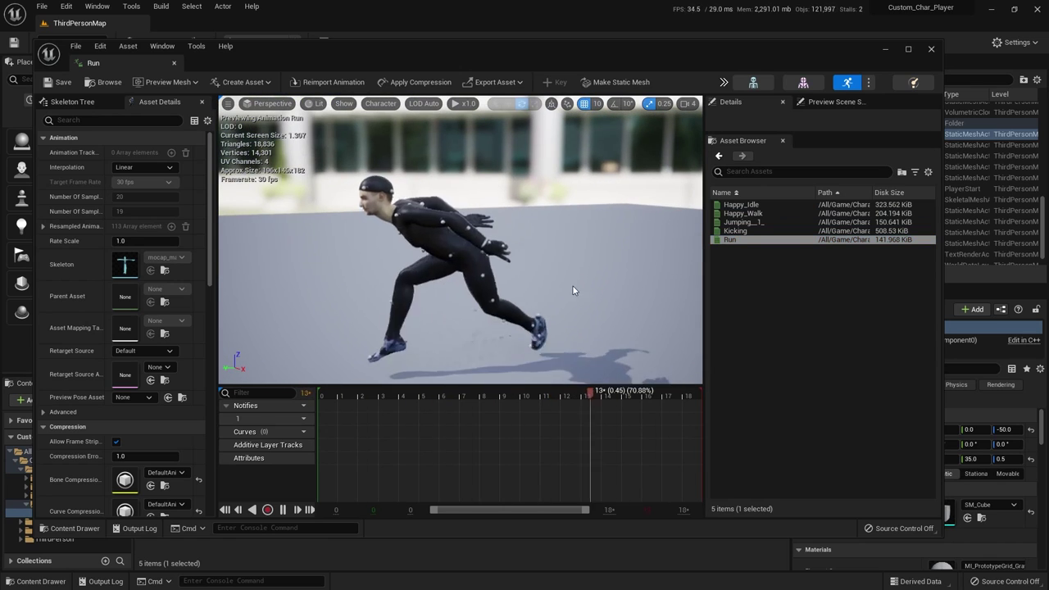
{"action": "mouse_move", "coordinate": [737, 223]}
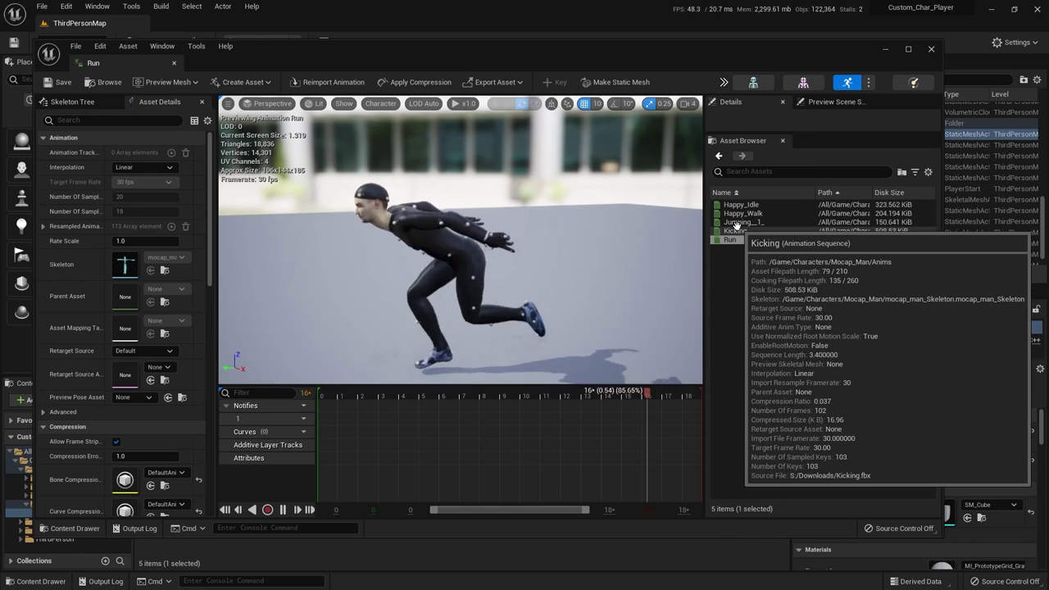
{"action": "left_click", "coordinate": [737, 223]}
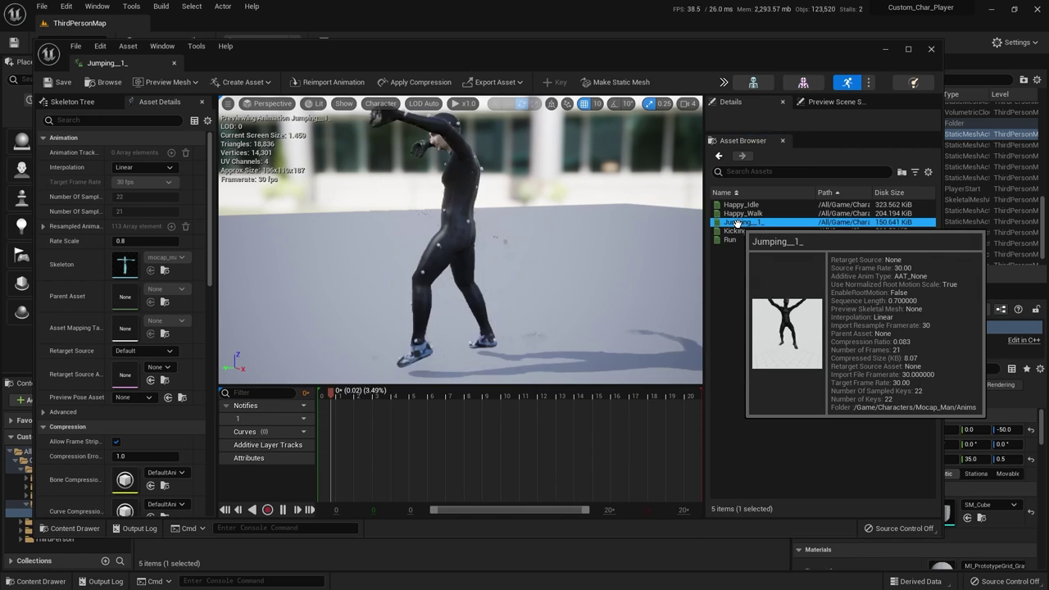
{"action": "left_click", "coordinate": [599, 292]}
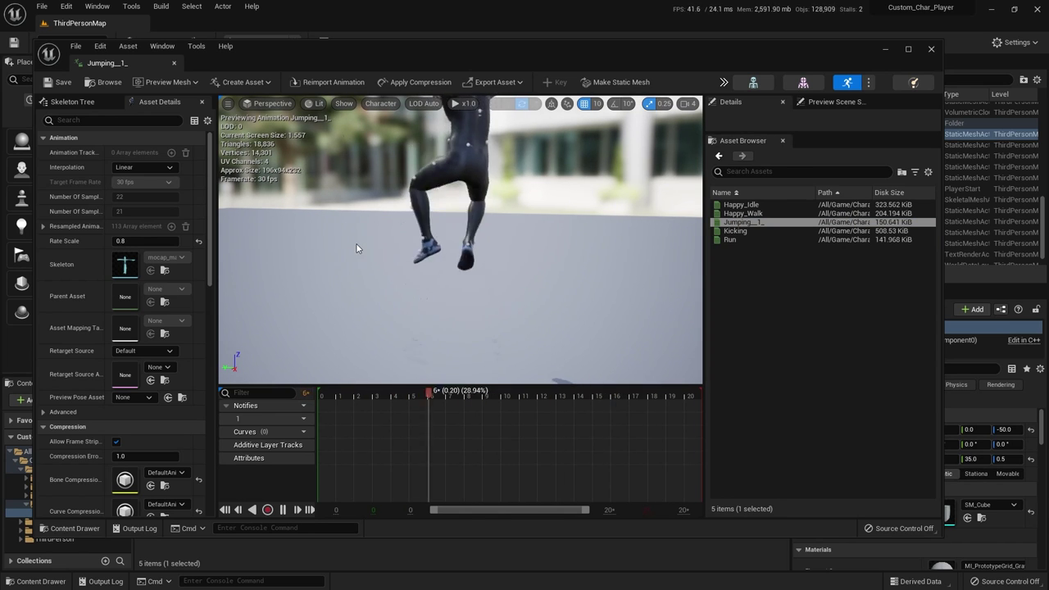
{"action": "left_click", "coordinate": [173, 64]}
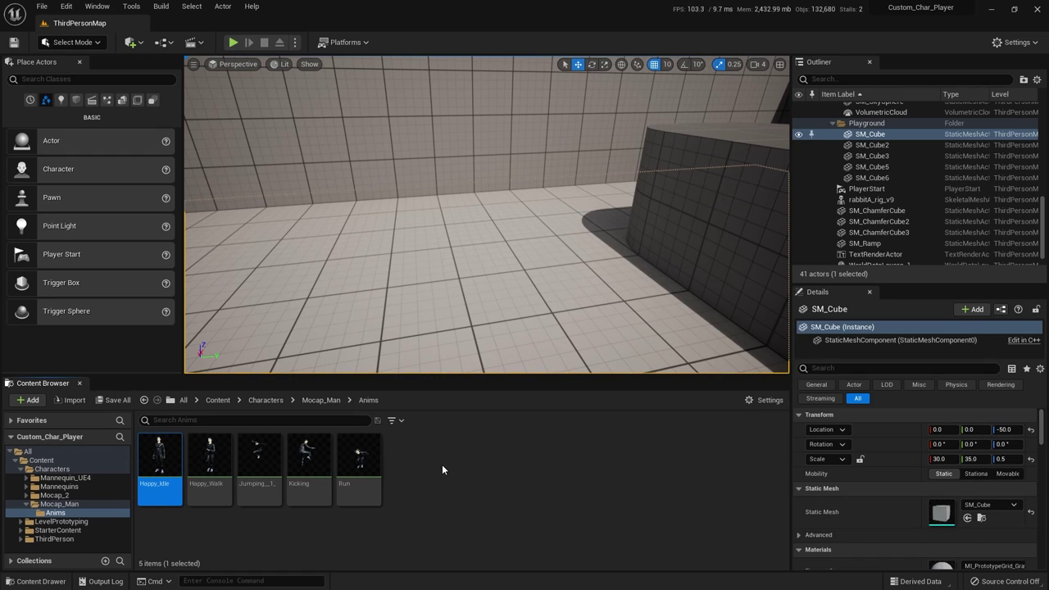
Create an Animation Blueprint for mocap_man_Skeleton in the Mocap_Man Anims folder and name it PMM_ABP.
{"action": "right_click", "coordinate": [442, 469]}
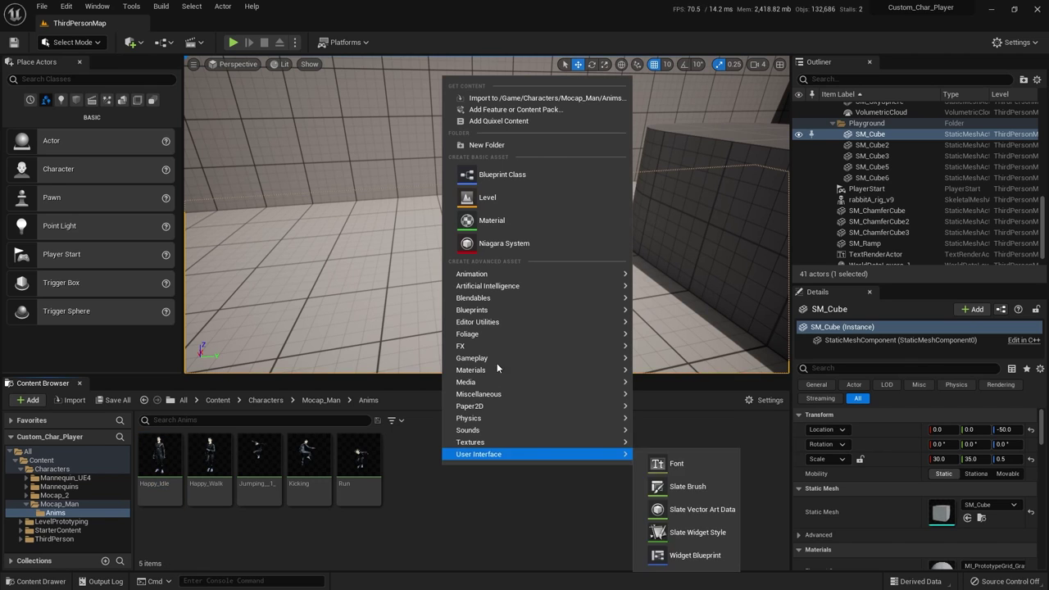
{"action": "mouse_move", "coordinate": [504, 279]}
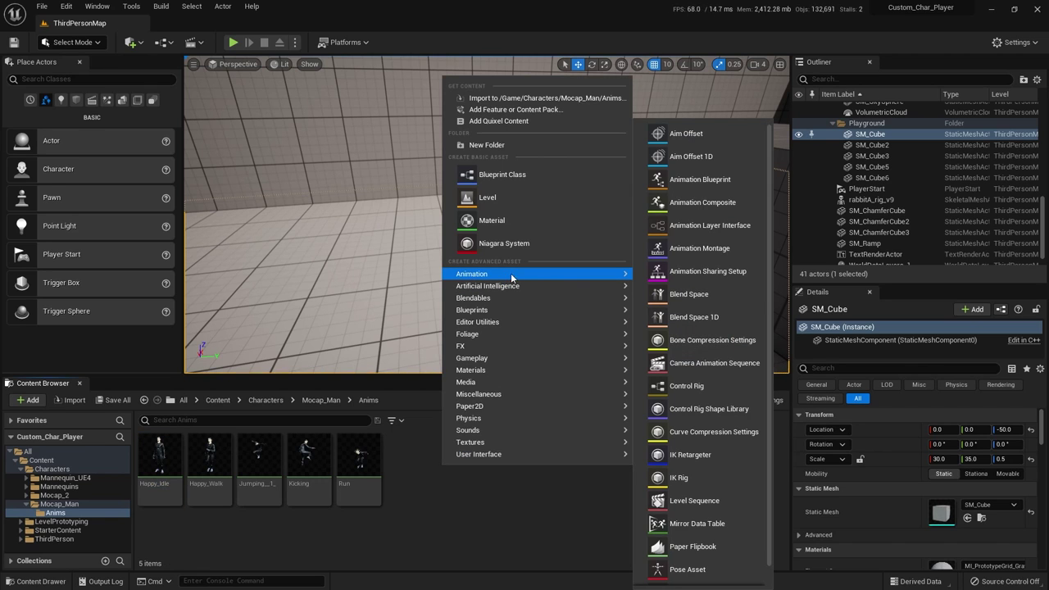
{"action": "left_click", "coordinate": [698, 182]}
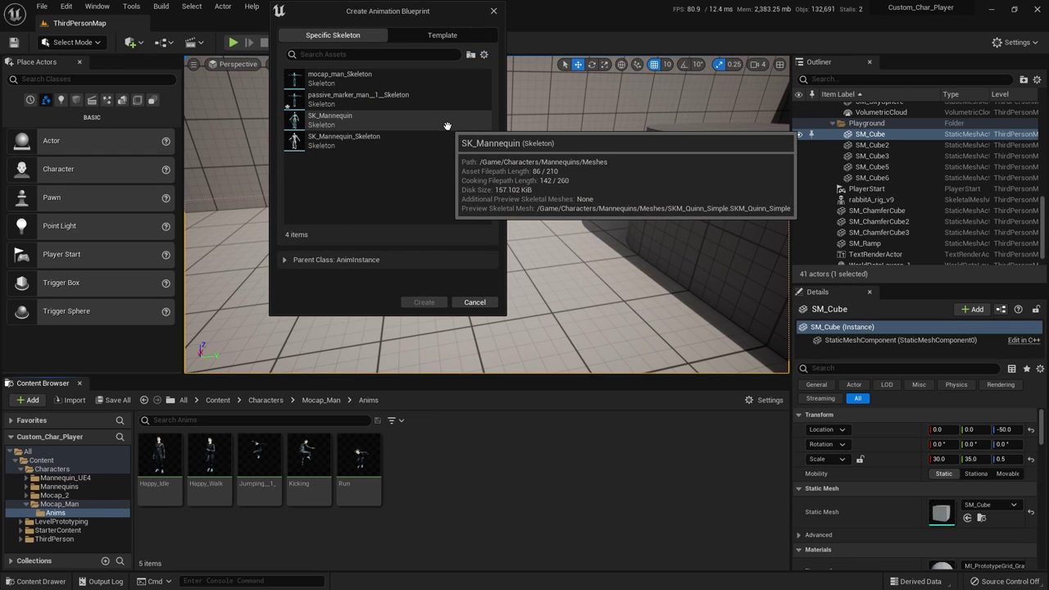
{"action": "left_click", "coordinate": [342, 81]}
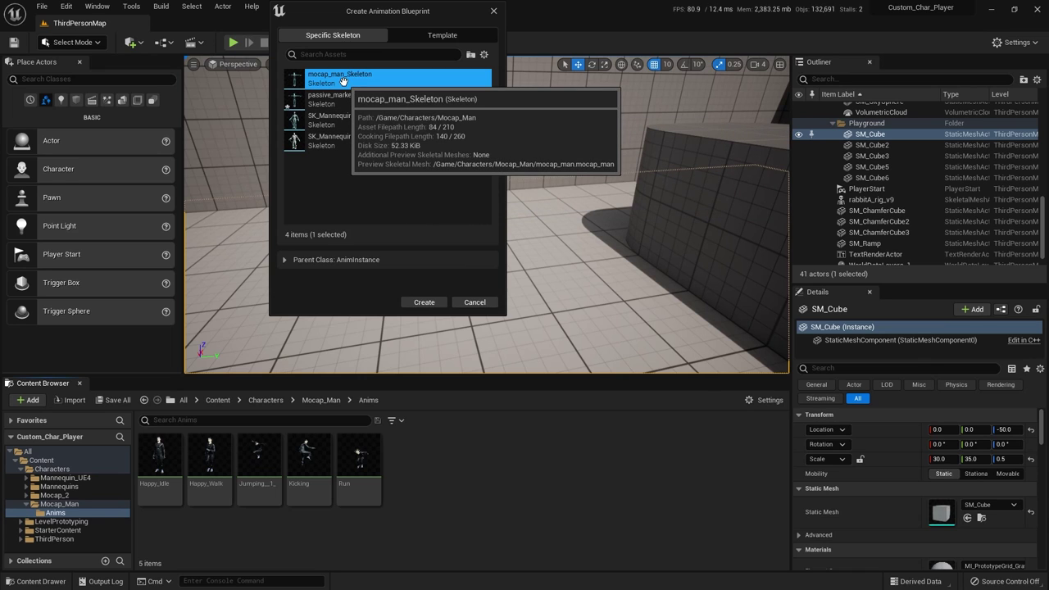
{"action": "left_click", "coordinate": [424, 303]}
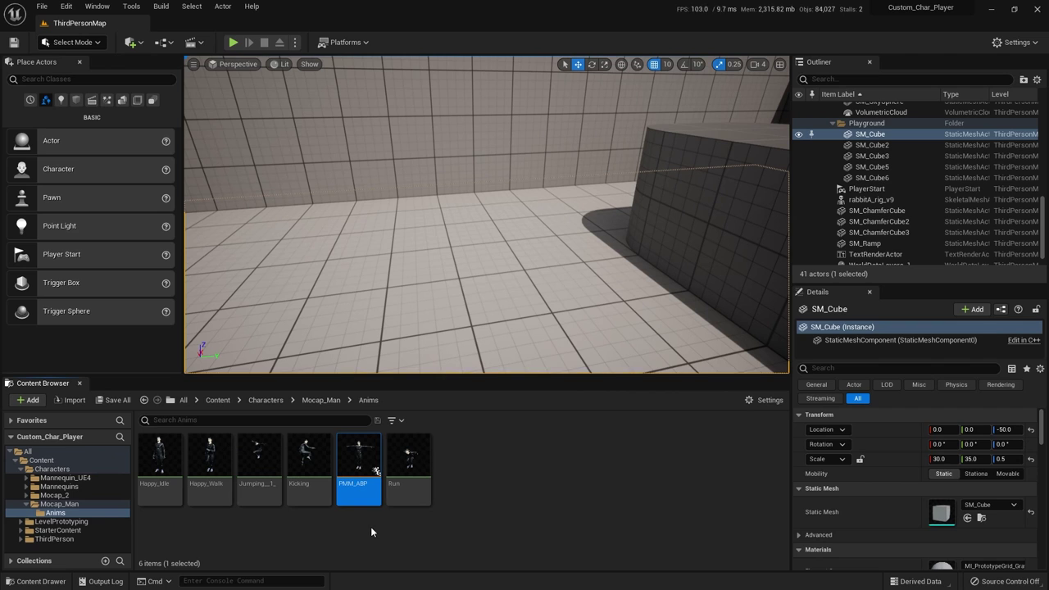
Open PMM_ABP, move the Output Pose node up and to the right in the AnimGraph, and show the available animation assets.
{"action": "mouse_move", "coordinate": [358, 489]}
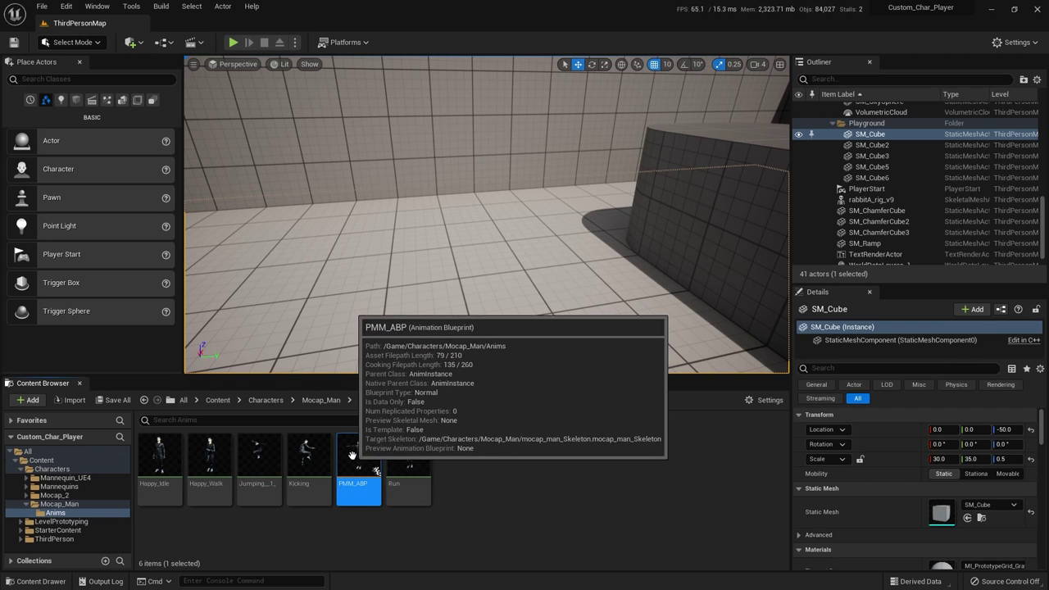
{"action": "double_click", "coordinate": [359, 464]}
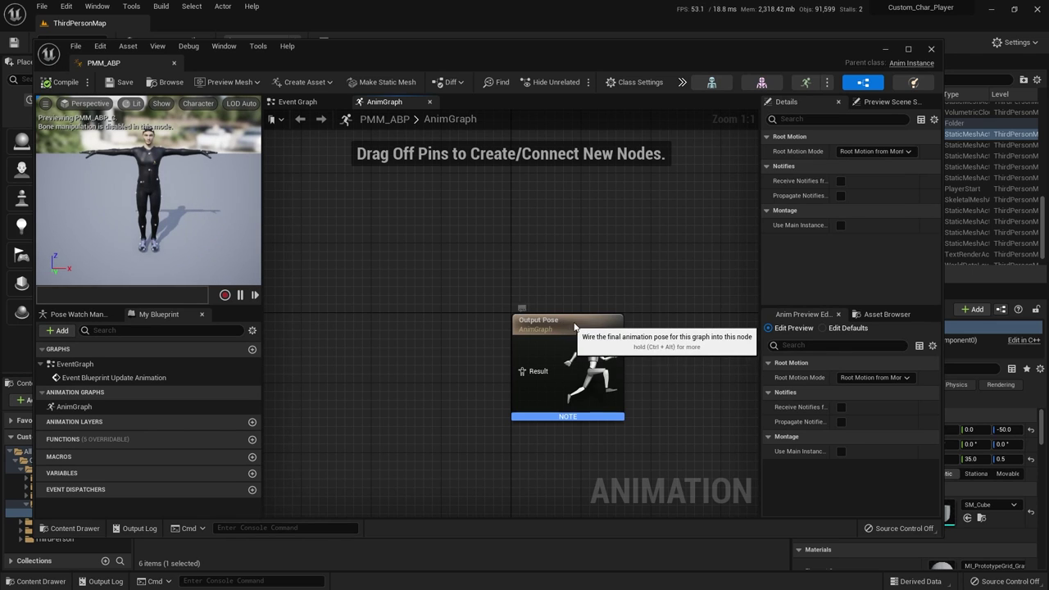
{"action": "left_click_drag", "start_coordinate": [568, 331], "coordinate": [622, 304]}
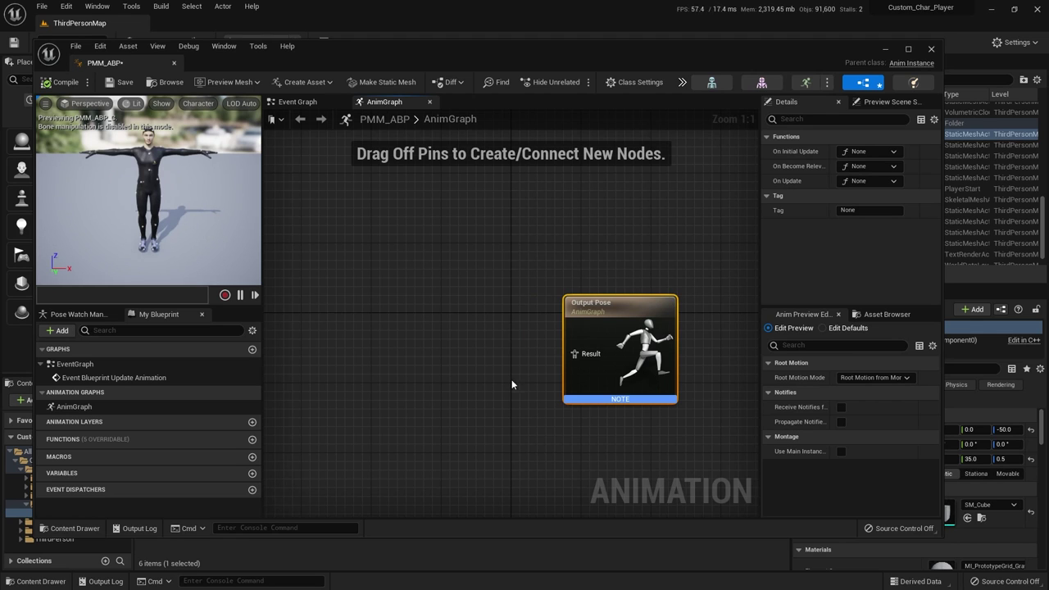
{"action": "left_click", "coordinate": [882, 318]}
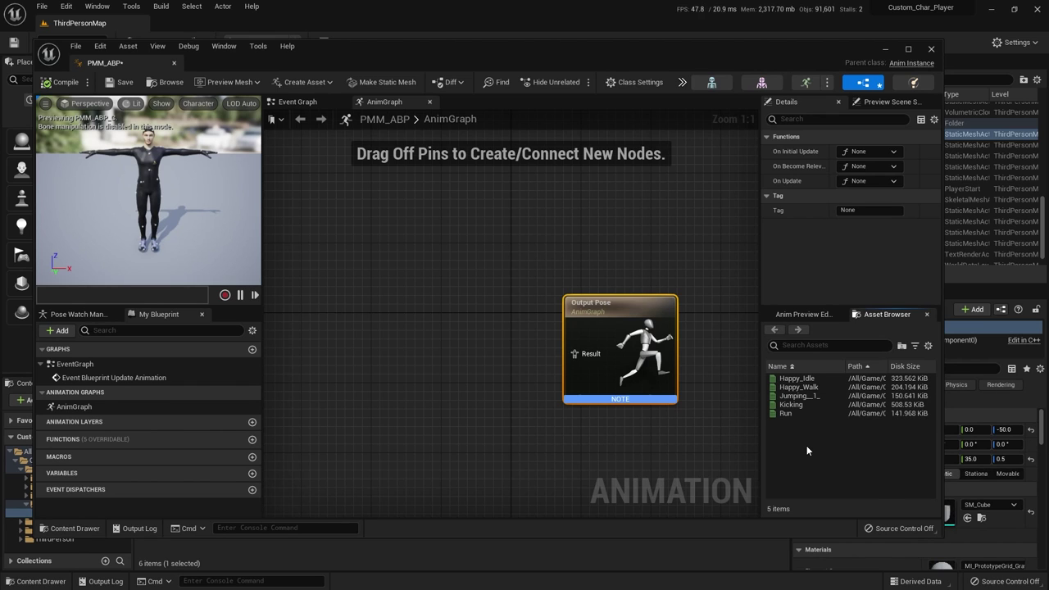
Add a new state machine to the AnimGraph and connect its pose output to the Result of the Output Pose.
{"action": "left_click", "coordinate": [379, 337]}
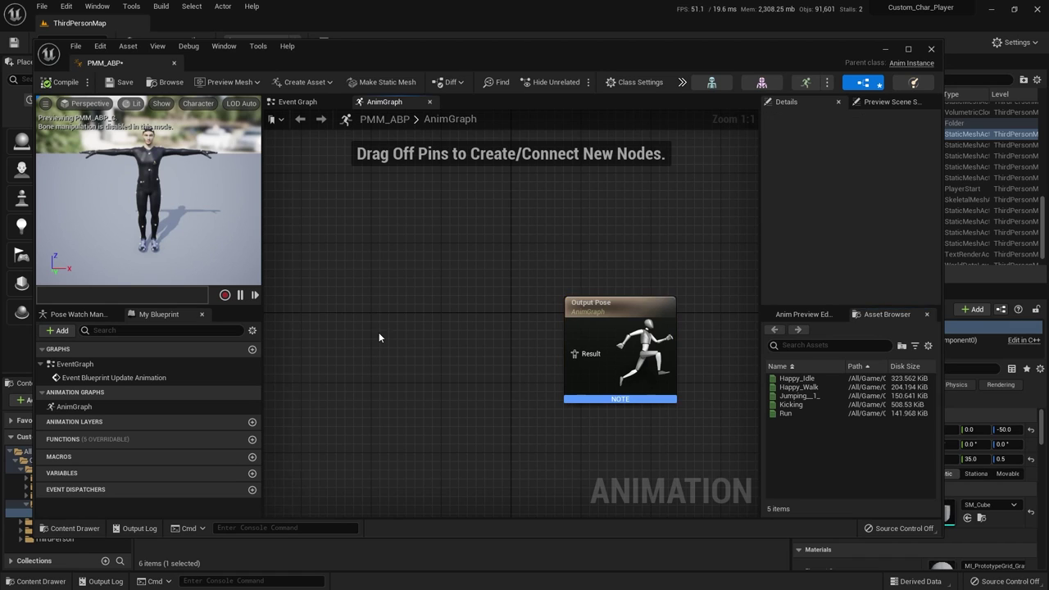
{"action": "right_click", "coordinate": [379, 332]}
{"action": "type", "text": "state"}
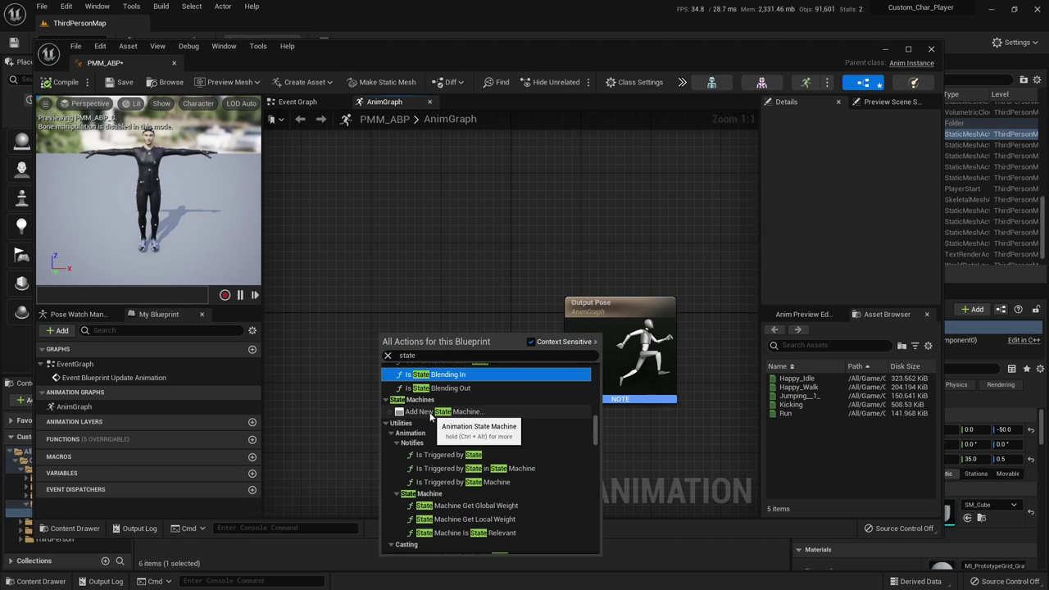
{"action": "left_click", "coordinate": [435, 413]}
{"action": "left_click_drag", "start_coordinate": [422, 345], "coordinate": [432, 318]}
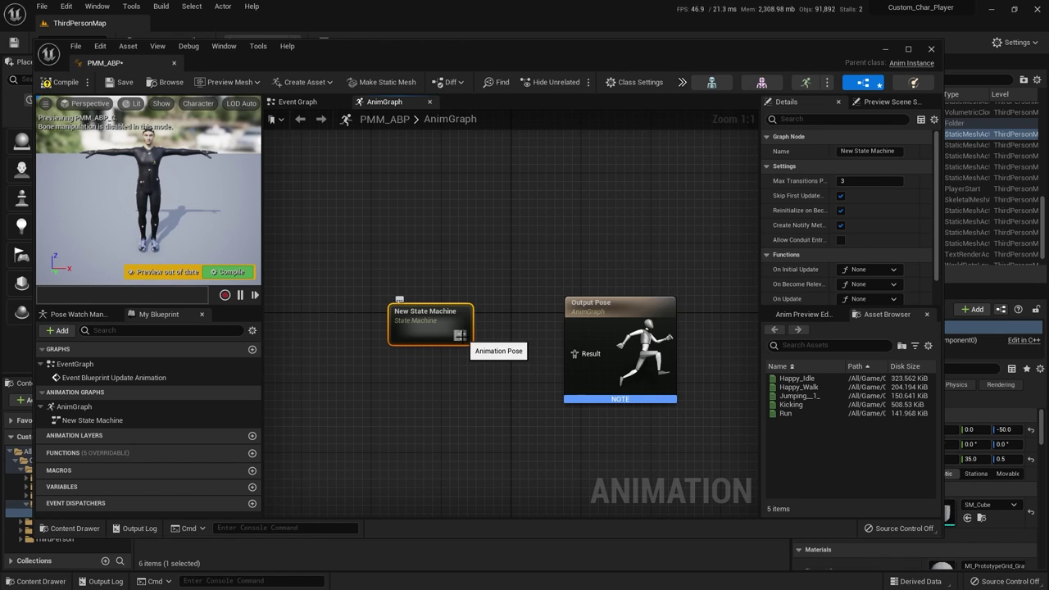
{"action": "left_click_drag", "start_coordinate": [460, 335], "coordinate": [577, 357]}
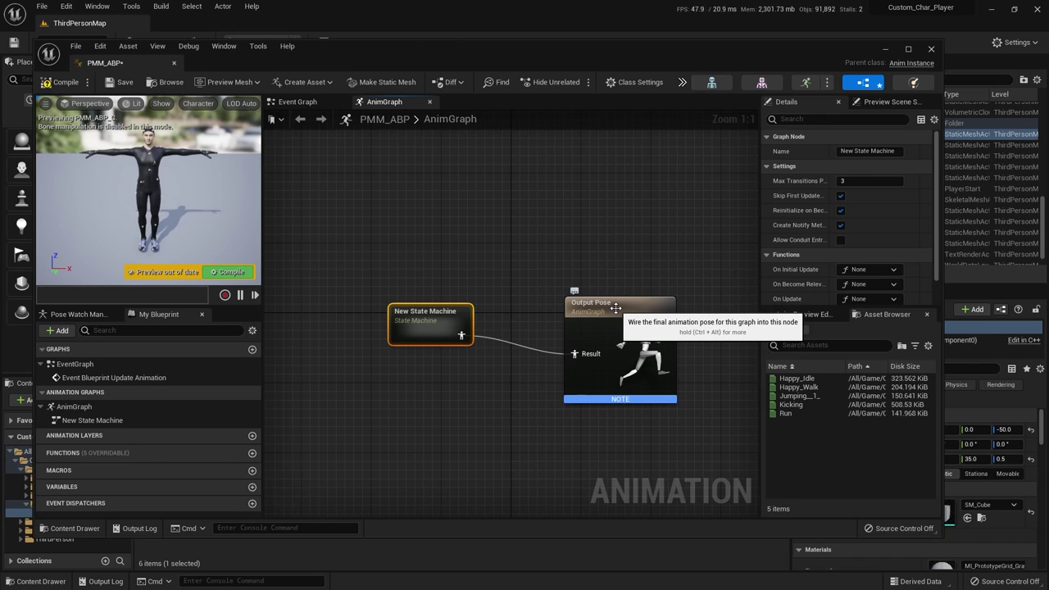
{"action": "left_click", "coordinate": [517, 280]}
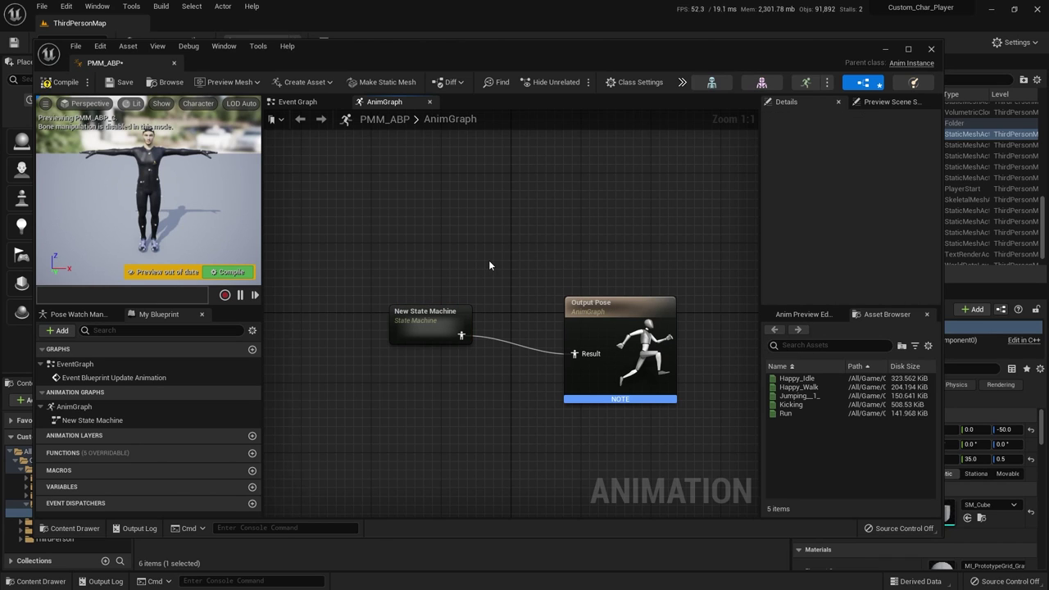
Look inside the new state machine, return to the AnimGraph and rename its node to State Machine.
{"action": "mouse_move", "coordinate": [432, 311]}
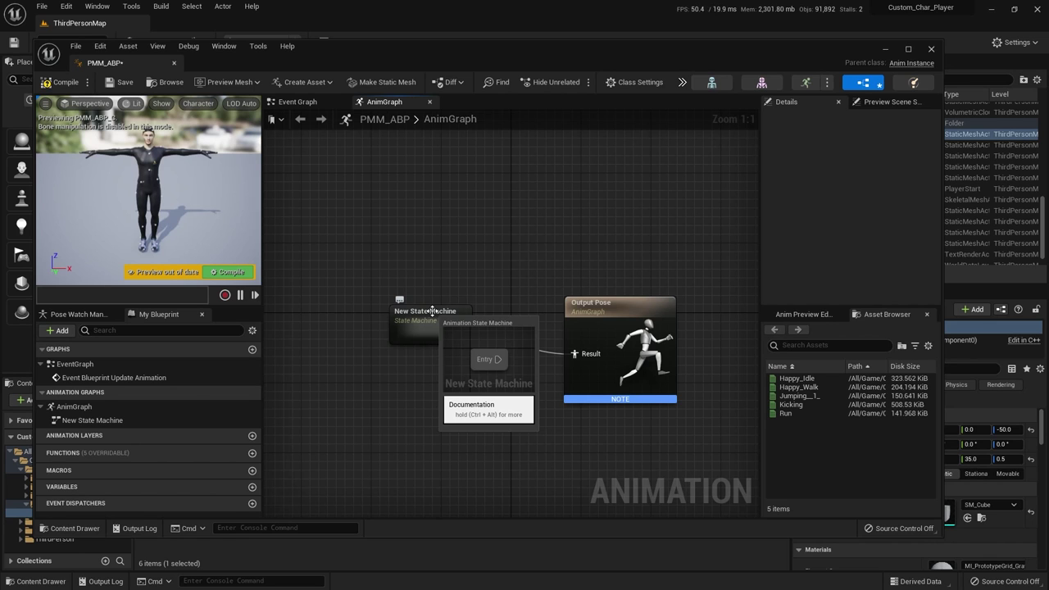
{"action": "double_click", "coordinate": [432, 312]}
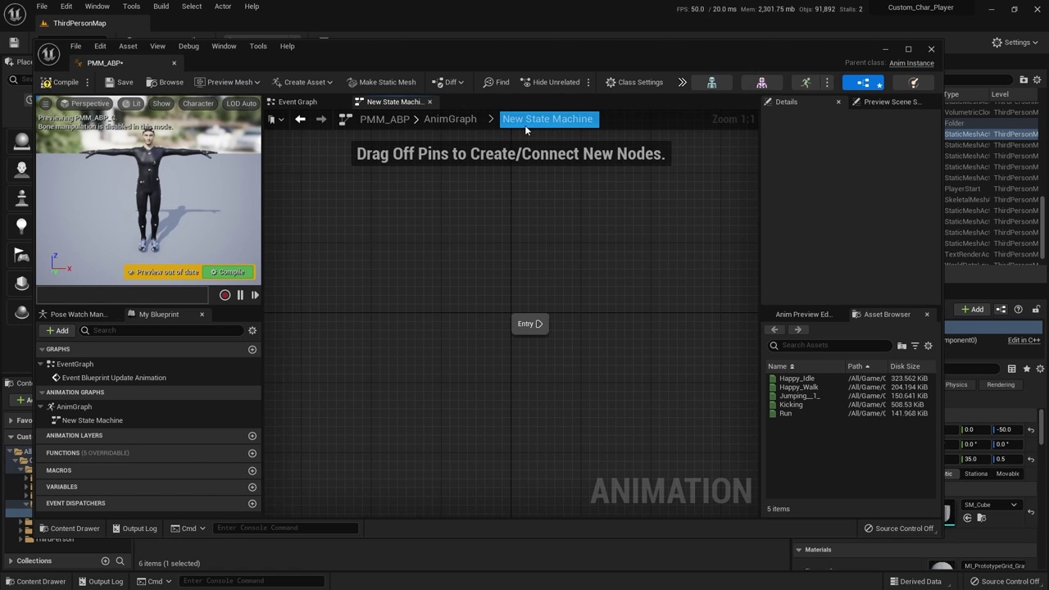
{"action": "left_click", "coordinate": [456, 123]}
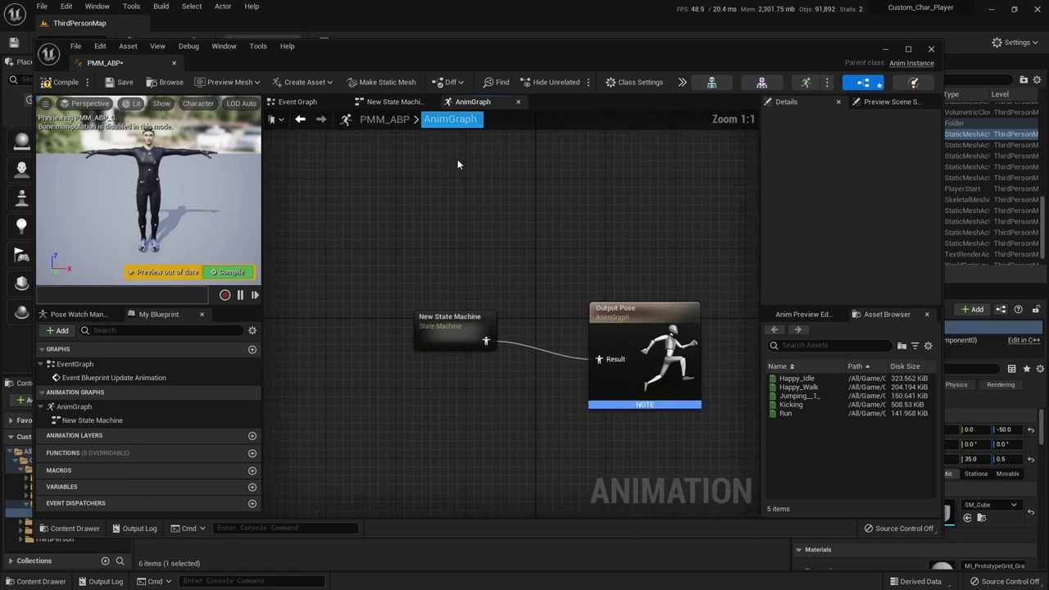
{"action": "right_click_drag", "start_coordinate": [568, 253], "coordinate": [500, 218]}
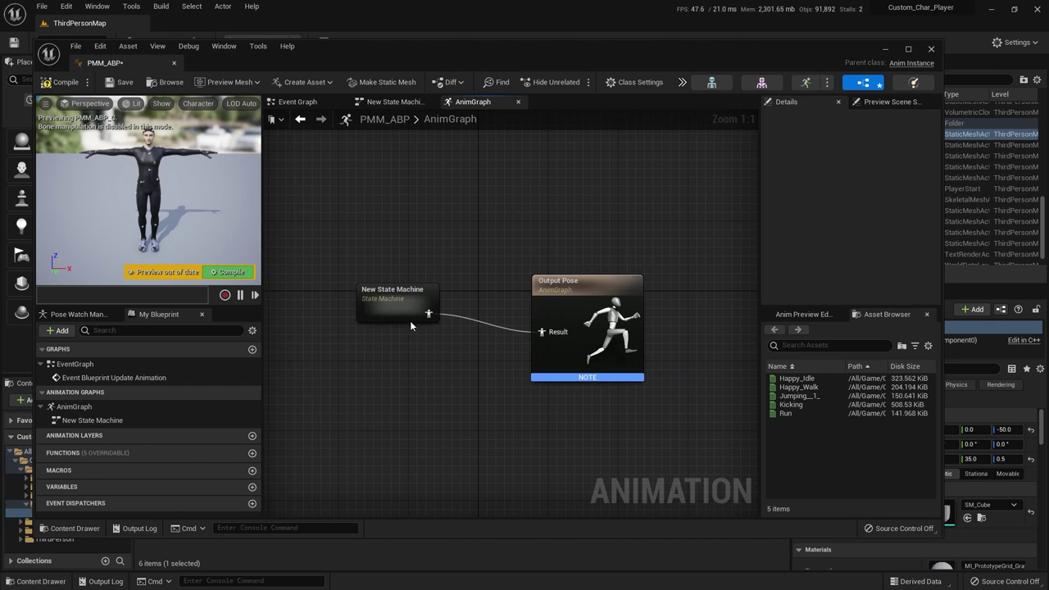
{"action": "left_click", "coordinate": [408, 290]}
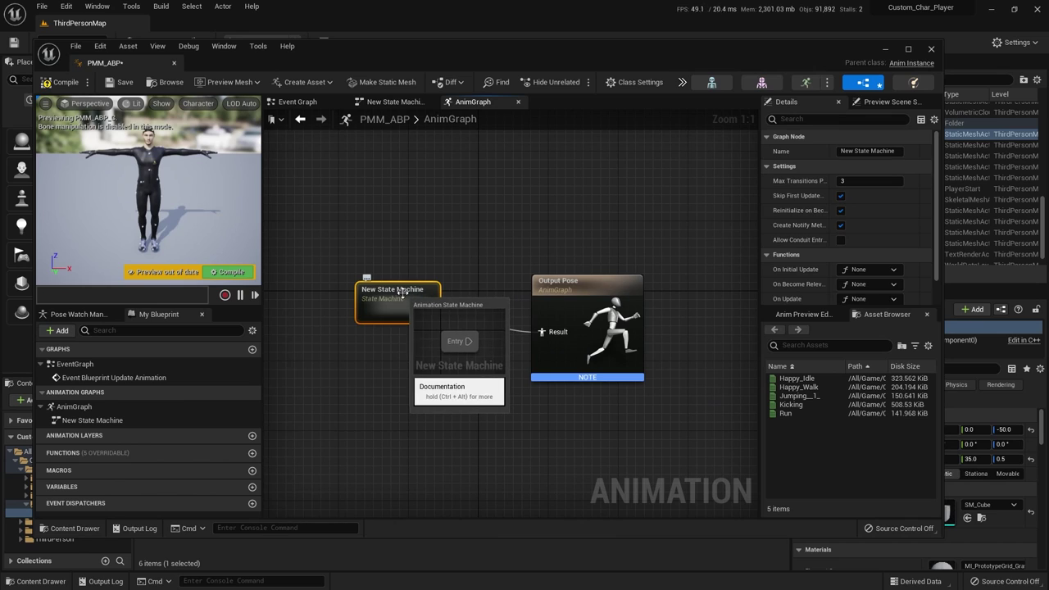
{"action": "double_click", "coordinate": [847, 151]}
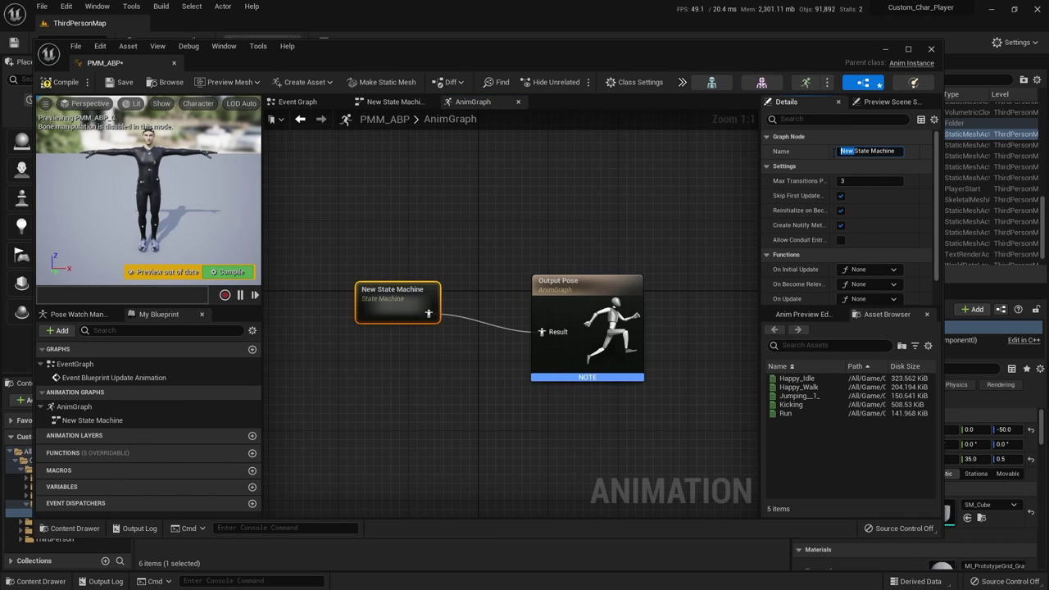
{"action": "key", "text": "BackSpace"}
{"action": "left_click", "coordinate": [516, 215]}
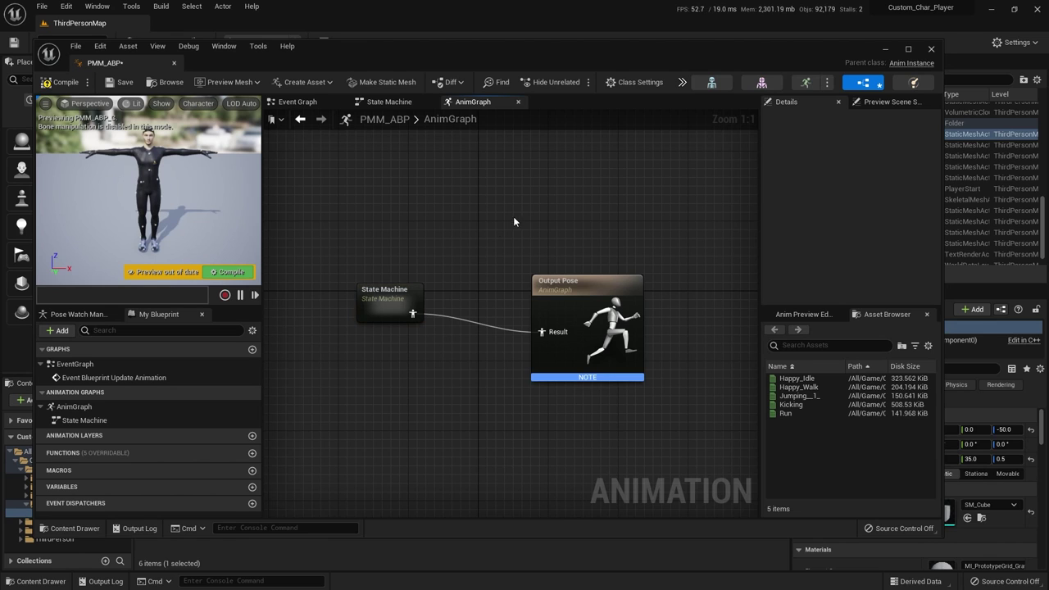
Inside the state machine, move the Entry node to the left and add a state named Idle/Walk/Run connected from it.
{"action": "double_click", "coordinate": [390, 289]}
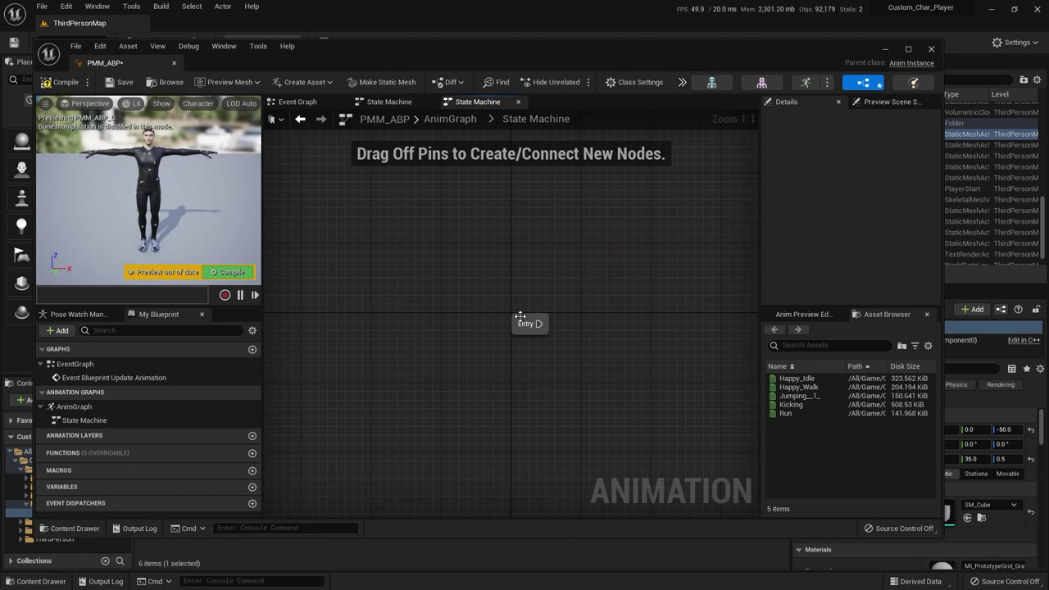
{"action": "left_click_drag", "start_coordinate": [519, 316], "coordinate": [378, 305]}
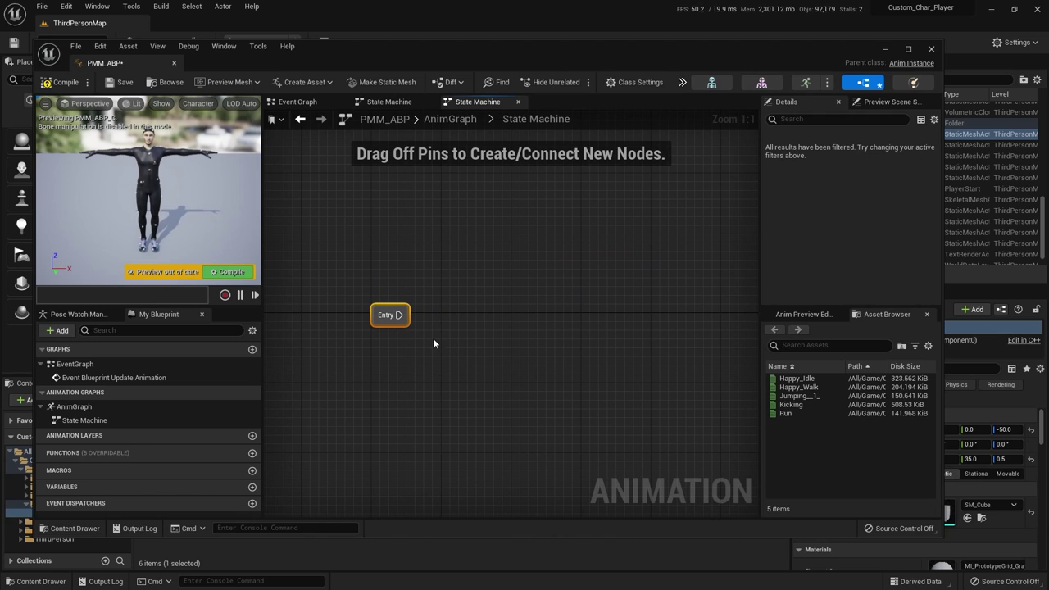
{"action": "left_click_drag", "start_coordinate": [402, 315], "coordinate": [498, 319]}
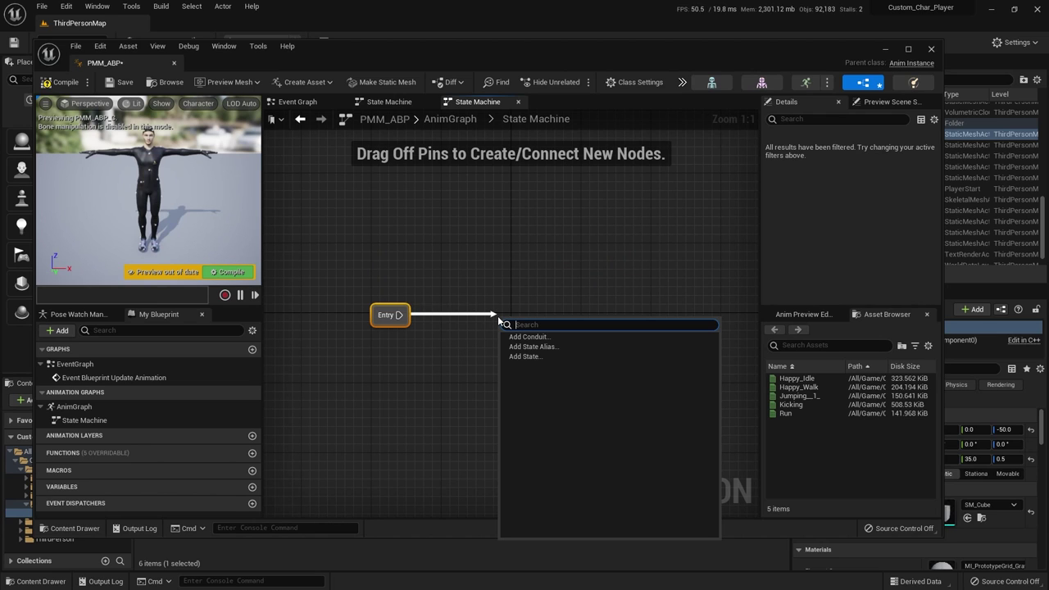
{"action": "left_click", "coordinate": [525, 357]}
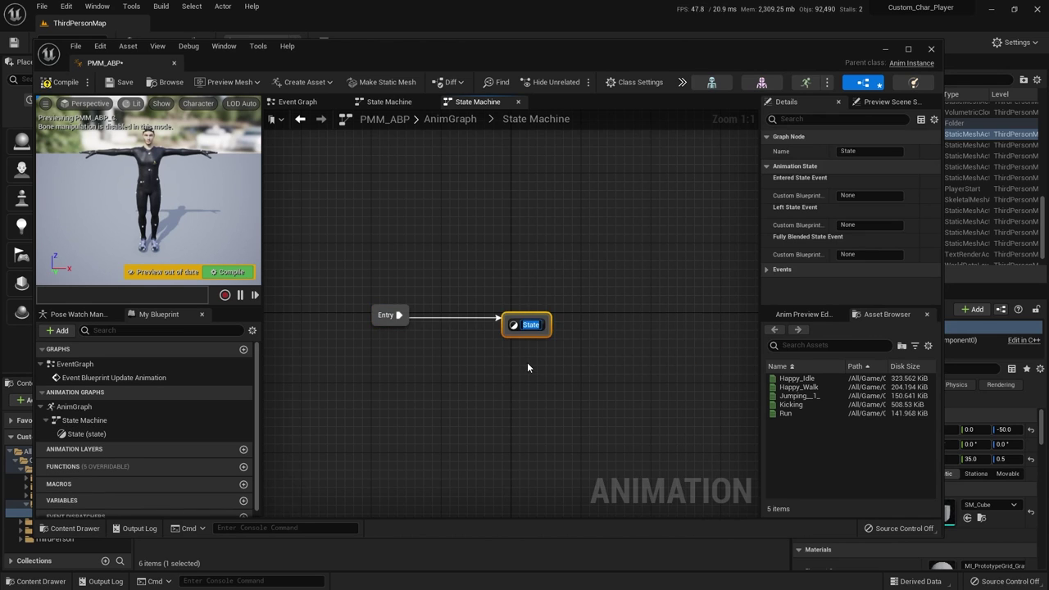
{"action": "type", "text": "Idle/Walk"}
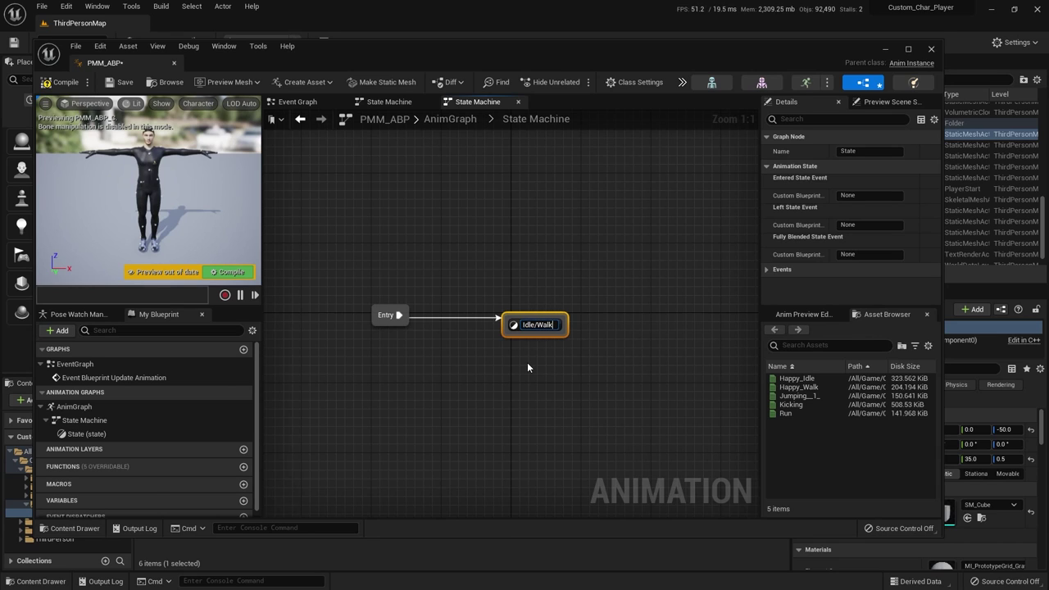
{"action": "type", "text": "/Run"}
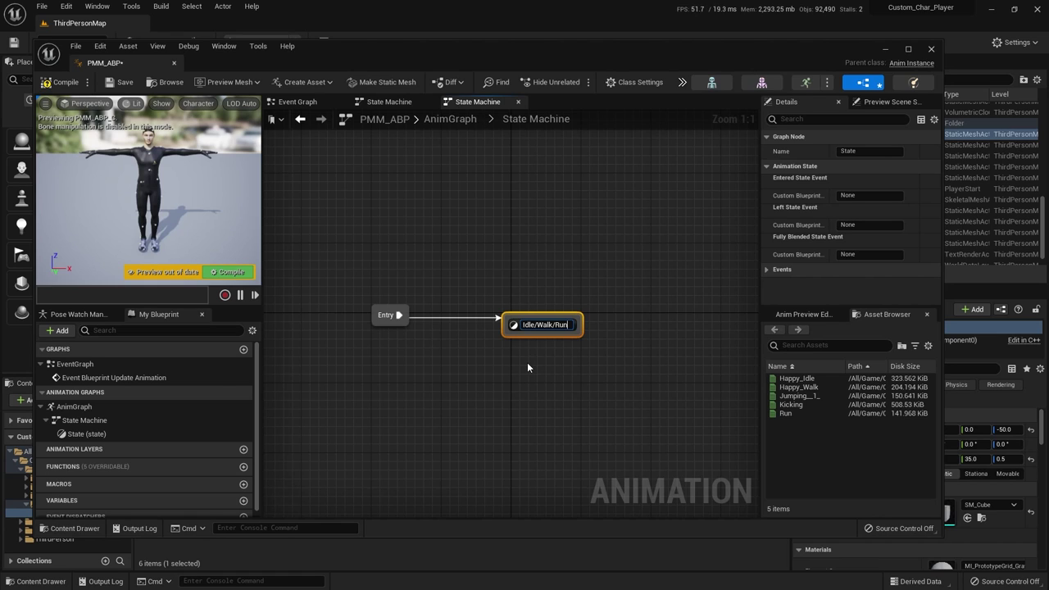
{"action": "key", "text": "Return"}
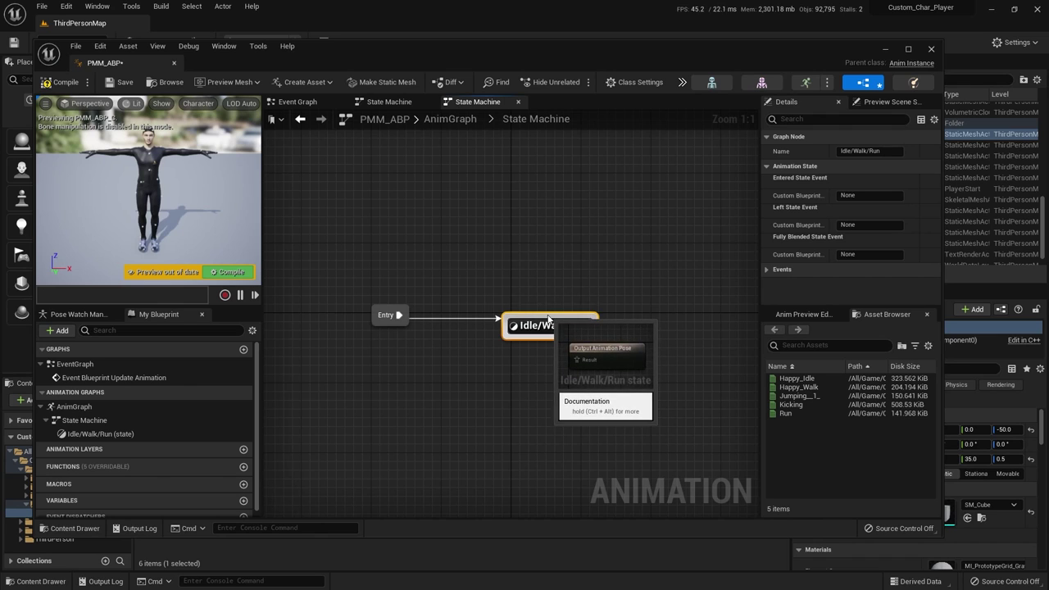
Add a Jump state above Idle/Walk/Run, with transitions between the two states in both directions.
{"action": "left_click_drag", "start_coordinate": [549, 320], "coordinate": [543, 235]}
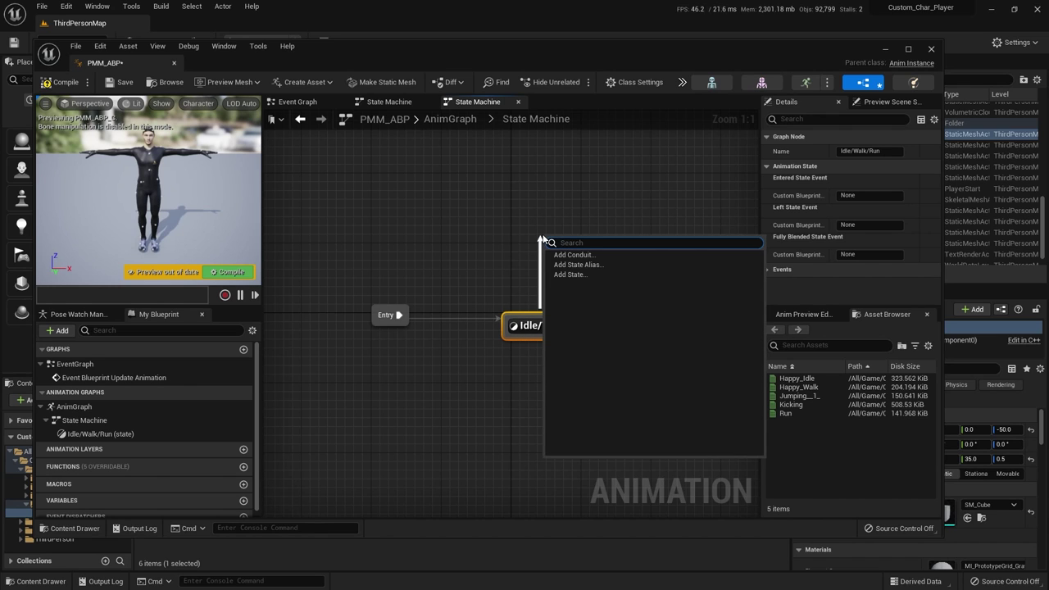
{"action": "left_click", "coordinate": [569, 275]}
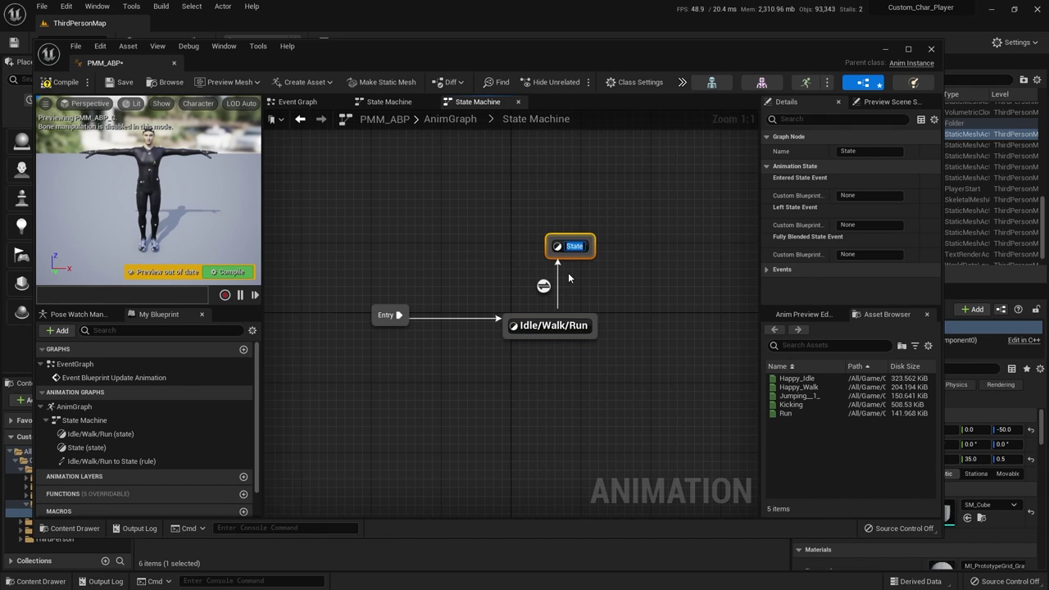
{"action": "type", "text": "Jump"}
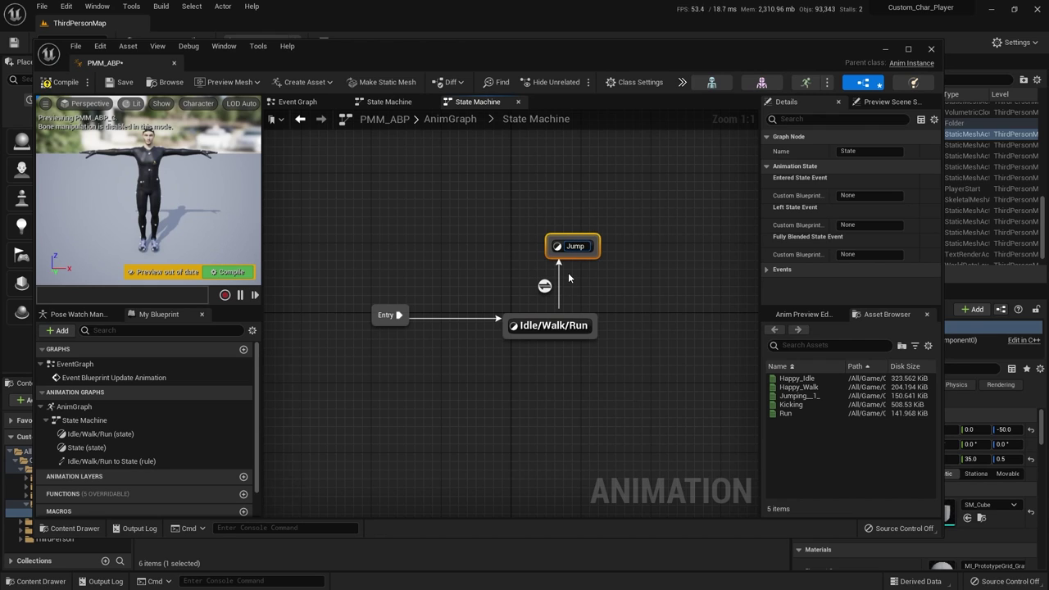
{"action": "left_click", "coordinate": [625, 381]}
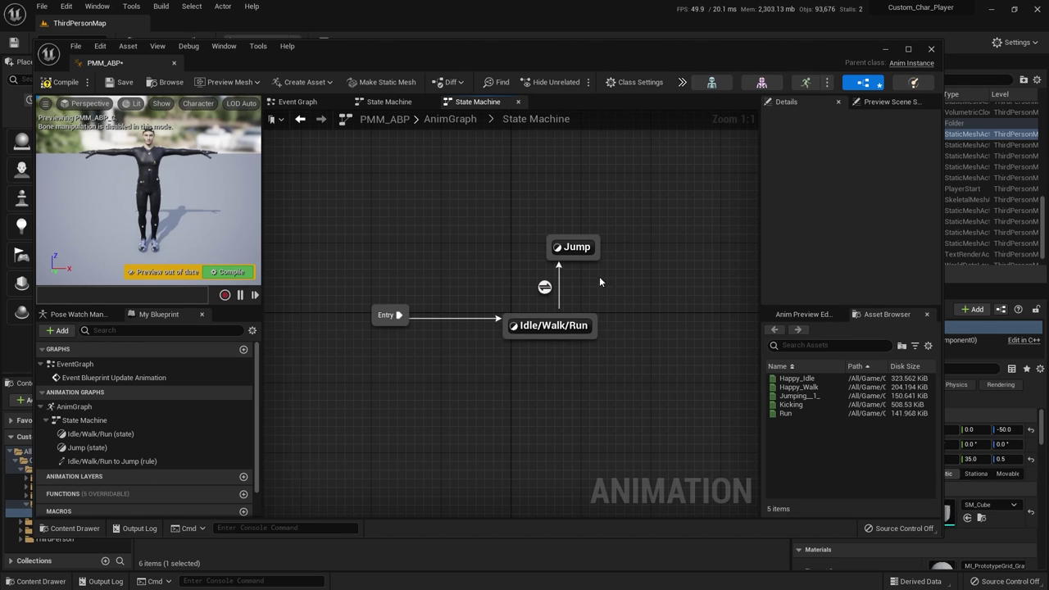
{"action": "left_click_drag", "start_coordinate": [578, 256], "coordinate": [578, 323]}
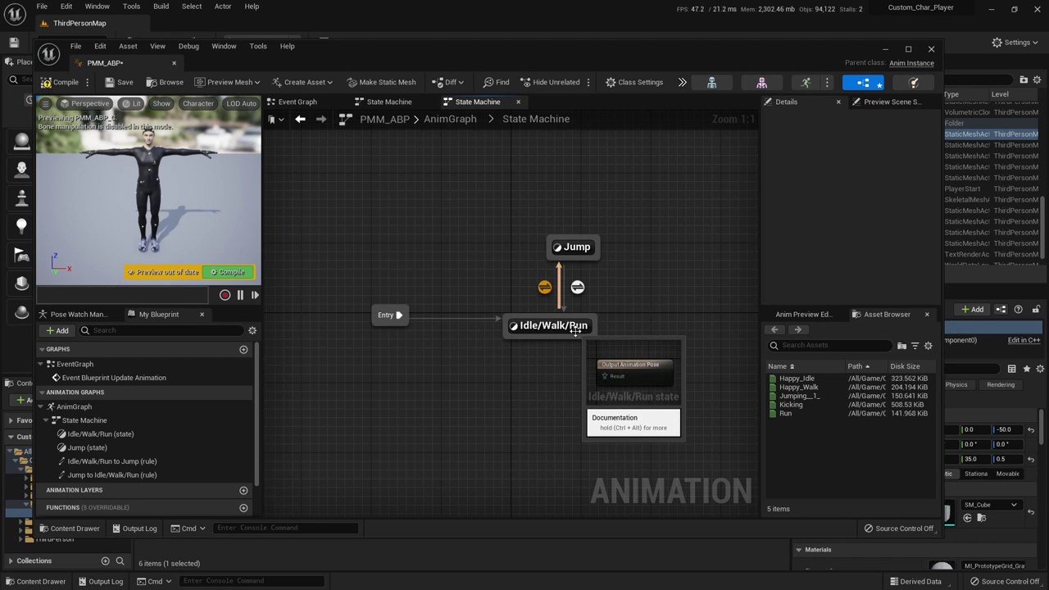
In the Jump state, place the Jumping__1_ animation, connect it to the Output Animation Pose and compile the blueprint.
{"action": "double_click", "coordinate": [580, 246]}
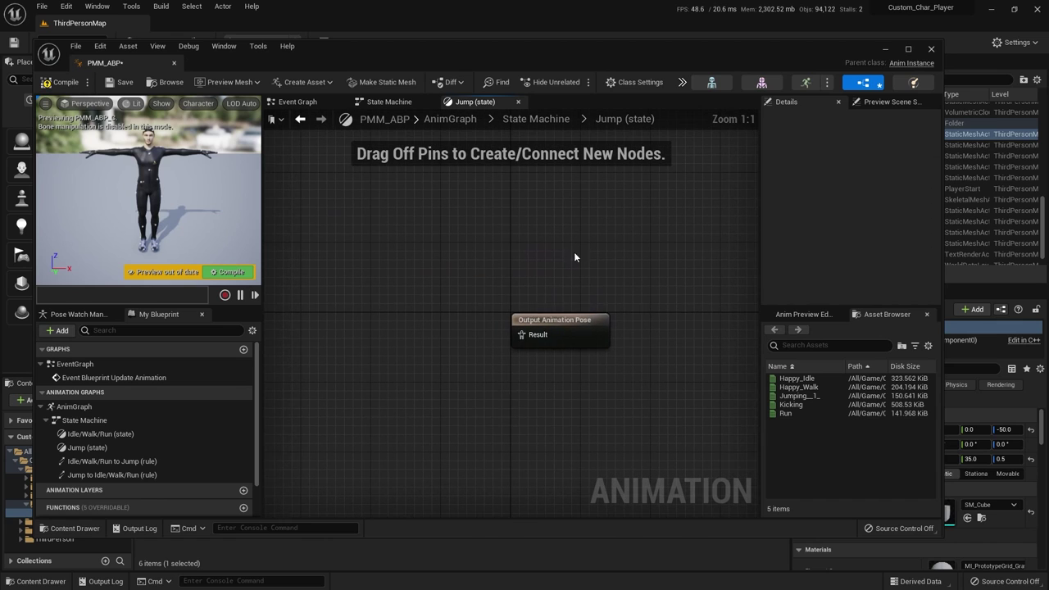
{"action": "left_click", "coordinate": [580, 313]}
{"action": "left_click_drag", "start_coordinate": [581, 313], "coordinate": [580, 304]}
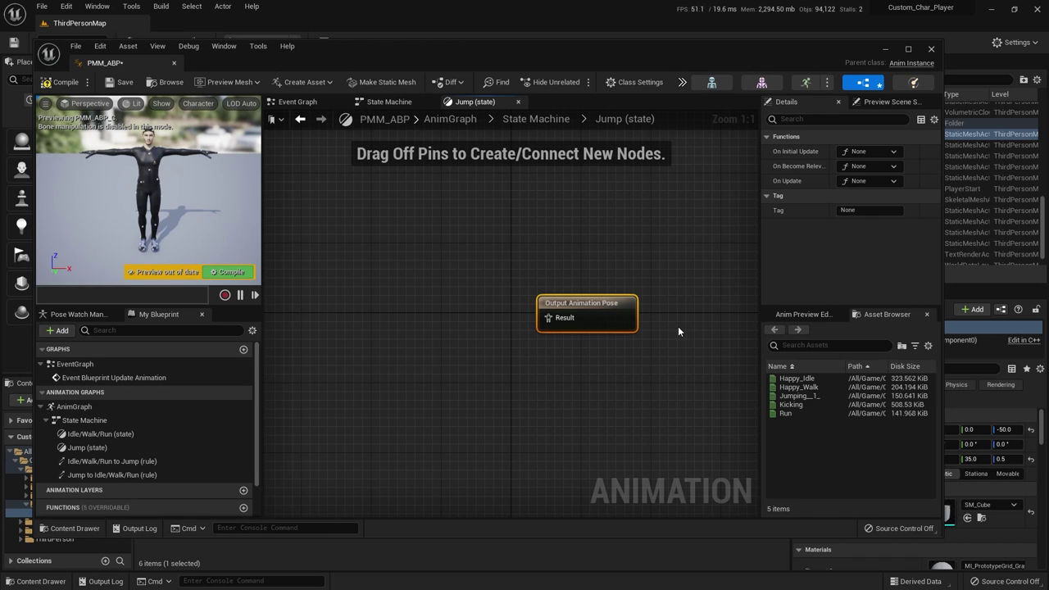
{"action": "left_click_drag", "start_coordinate": [797, 396], "coordinate": [387, 301]}
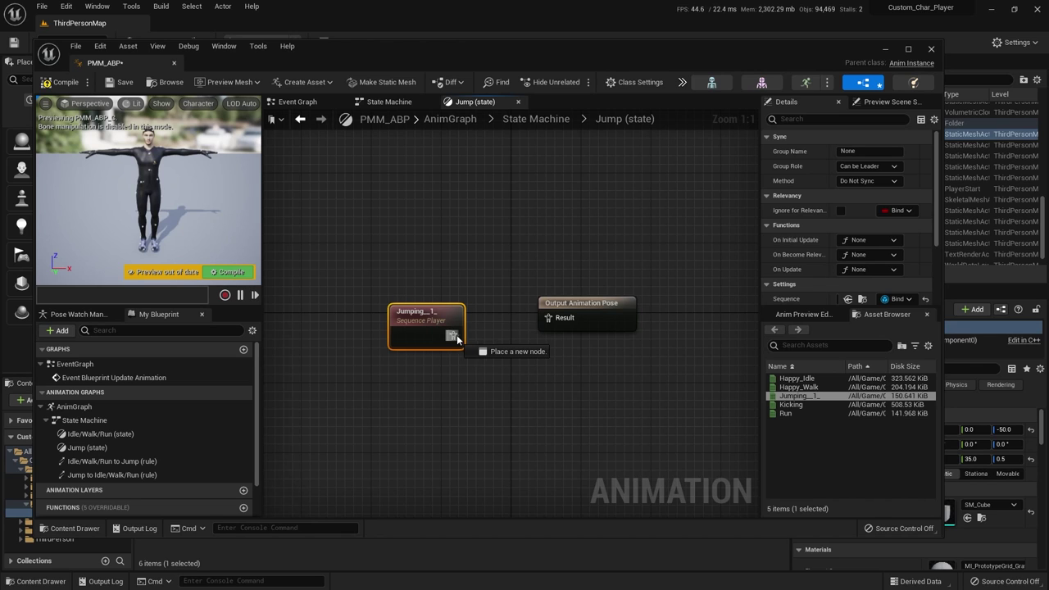
{"action": "left_click_drag", "start_coordinate": [452, 336], "coordinate": [550, 322]}
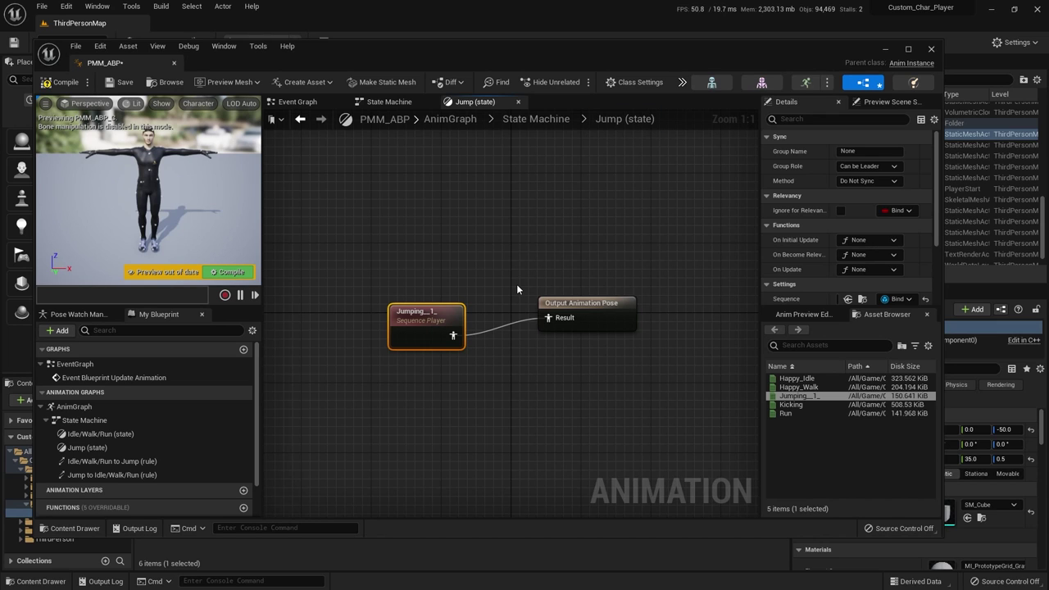
{"action": "left_click", "coordinate": [61, 82]}
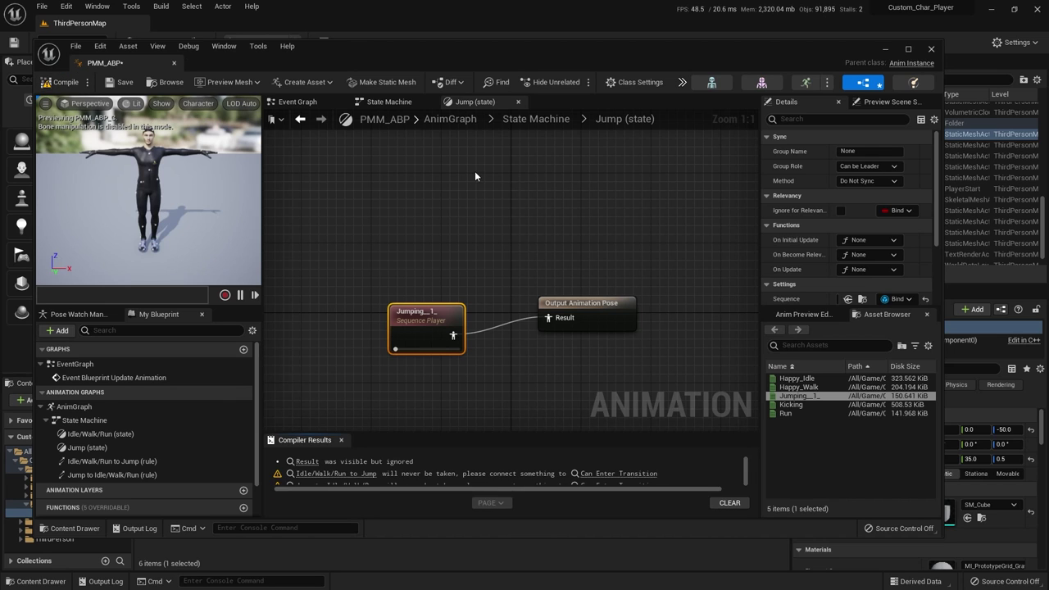
Inspect the Idle/Walk/Run to Jump transition rule and return to the state machine.
{"action": "left_click", "coordinate": [535, 120]}
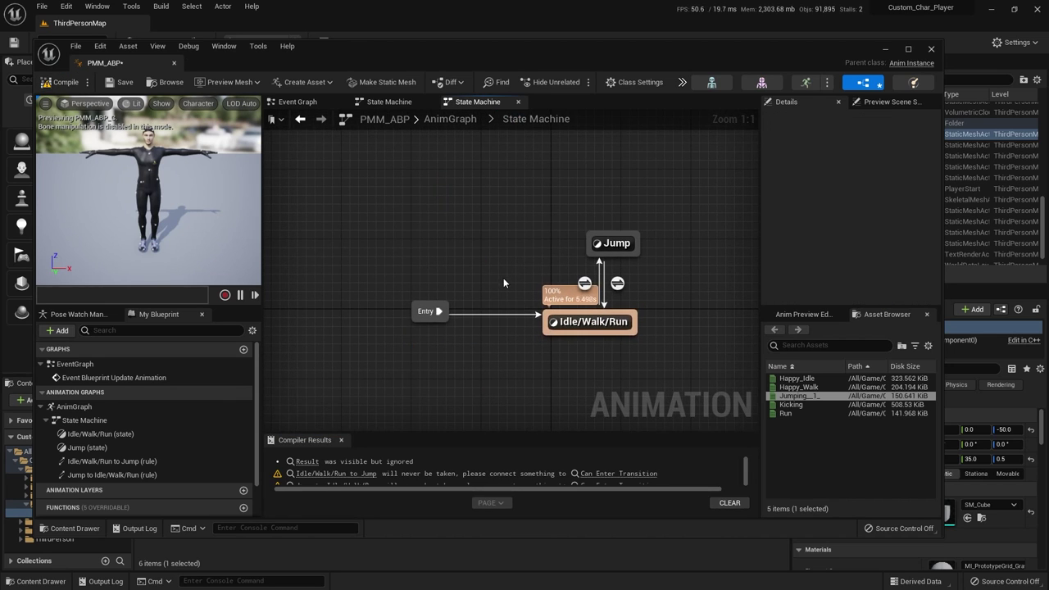
{"action": "double_click", "coordinate": [584, 285]}
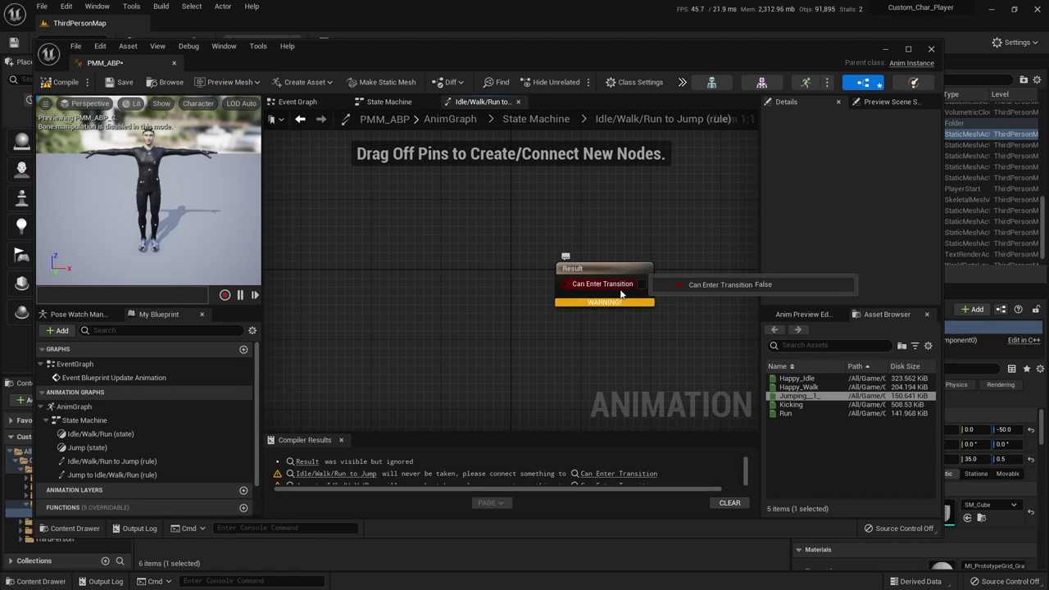
{"action": "left_click", "coordinate": [545, 119]}
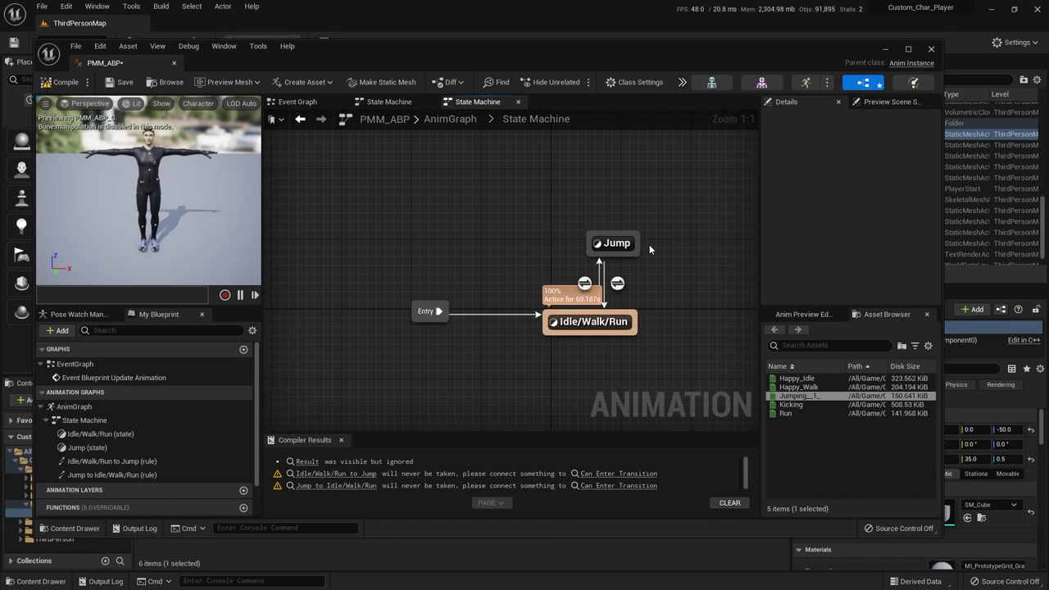
In the Event Graph, add a Get Movement Component node fed by Try Get Pawn Owner's Return Value.
{"action": "left_click", "coordinate": [297, 101]}
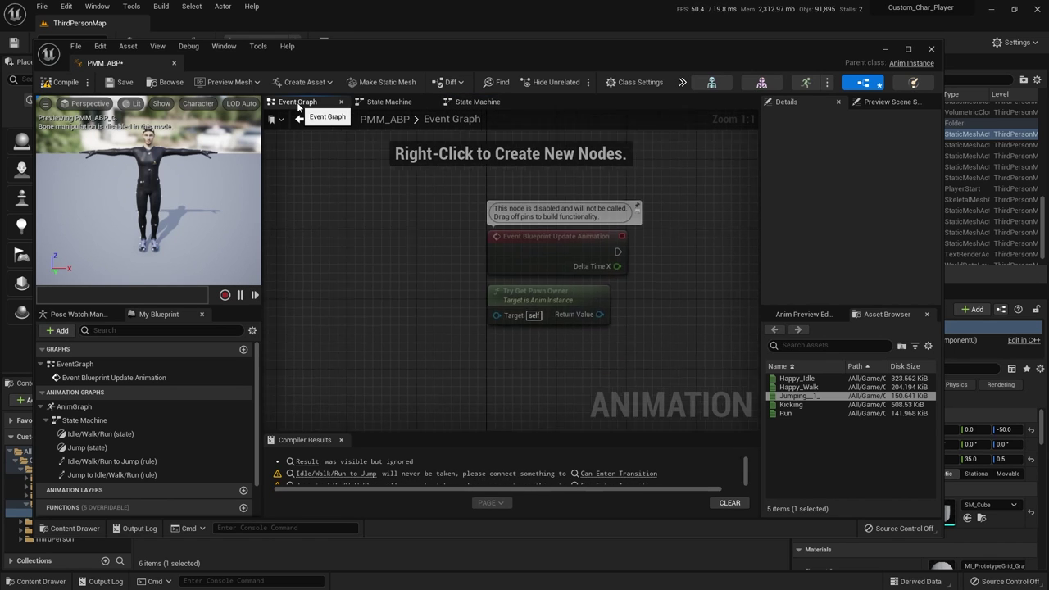
{"action": "right_click_drag", "start_coordinate": [469, 244], "coordinate": [289, 238]}
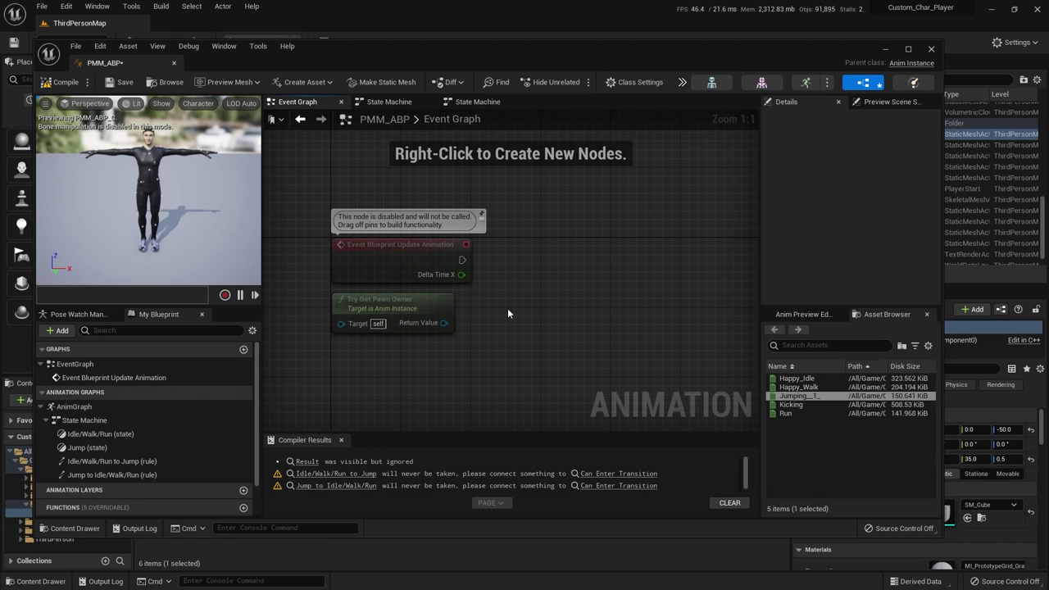
{"action": "right_click_drag", "start_coordinate": [509, 311], "coordinate": [487, 283]}
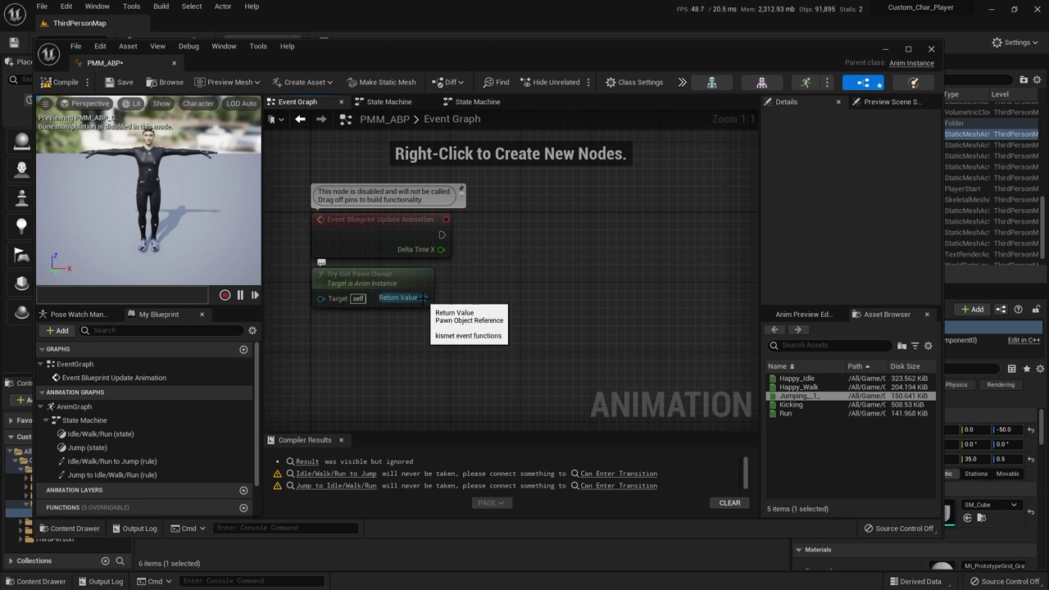
{"action": "left_click_drag", "start_coordinate": [424, 297], "coordinate": [510, 297]}
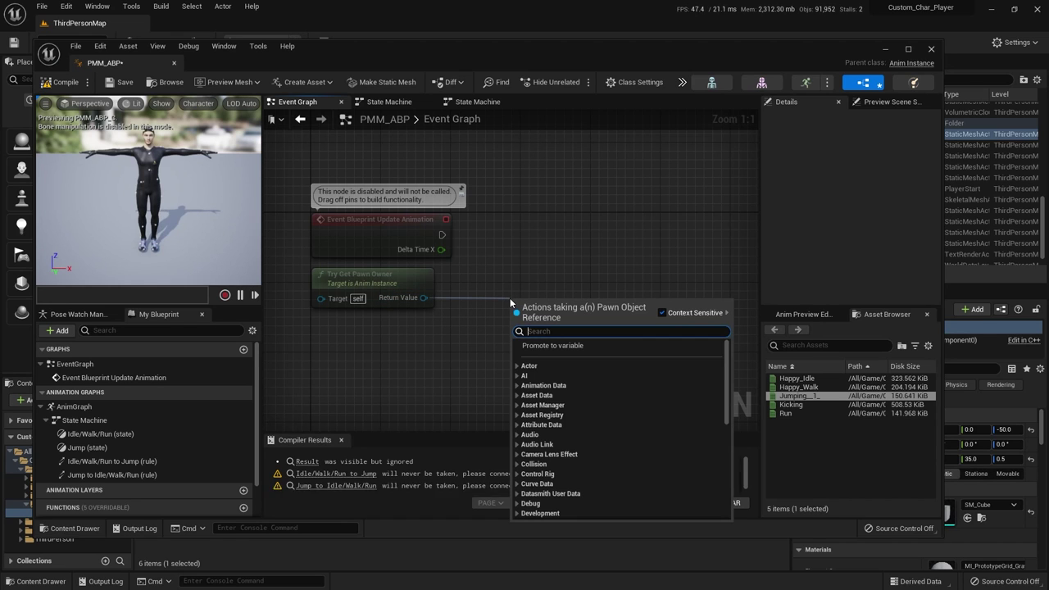
{"action": "type", "text": "get move"}
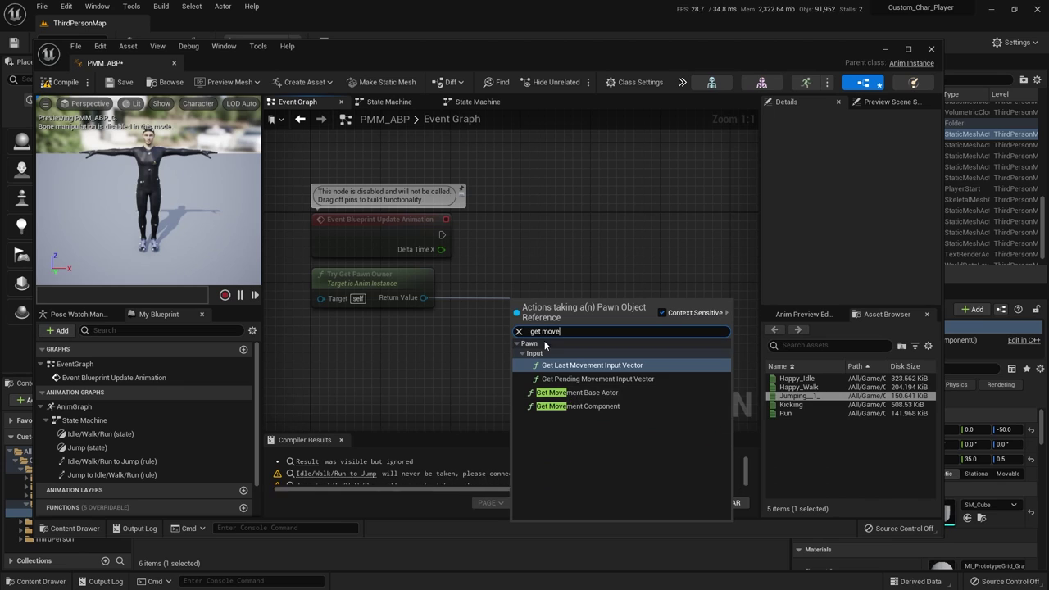
{"action": "left_click", "coordinate": [579, 406]}
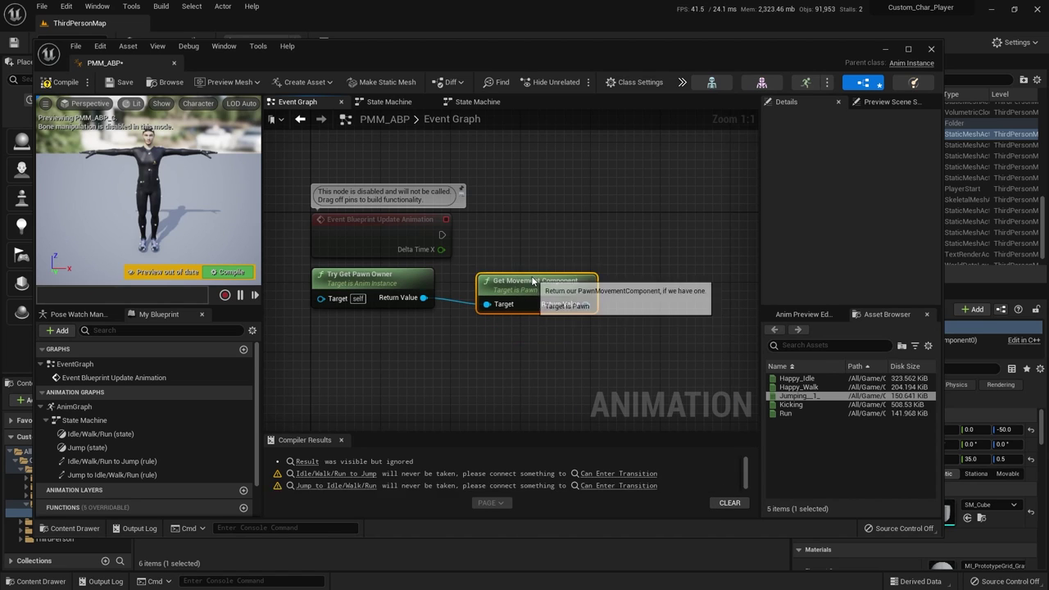
Add an Is Falling node connected to the Return Value of Get Movement Component.
{"action": "right_click_drag", "start_coordinate": [562, 351], "coordinate": [504, 342]}
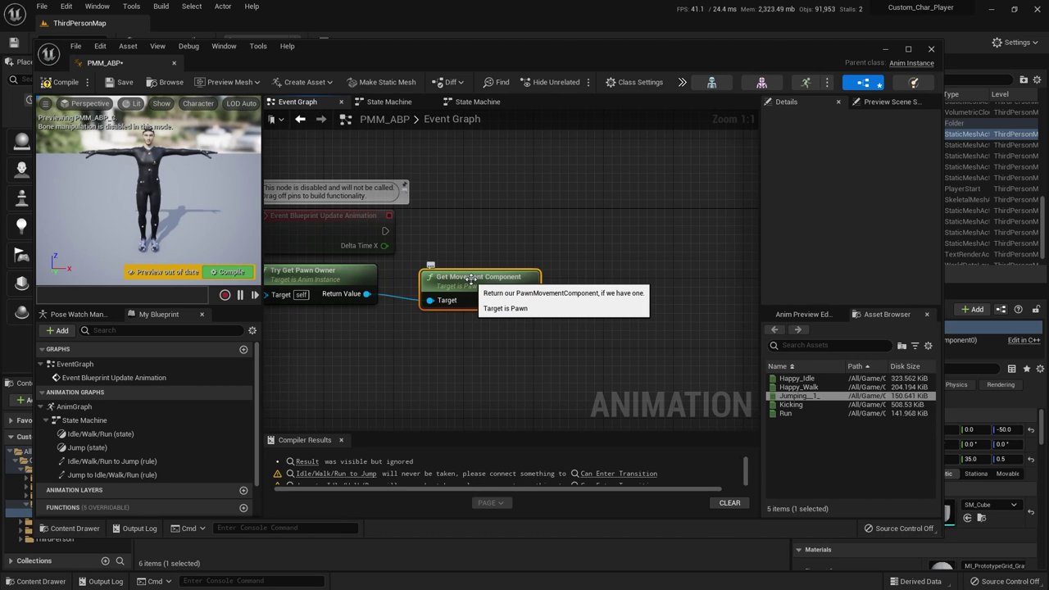
{"action": "right_click_drag", "start_coordinate": [601, 285], "coordinate": [509, 270]}
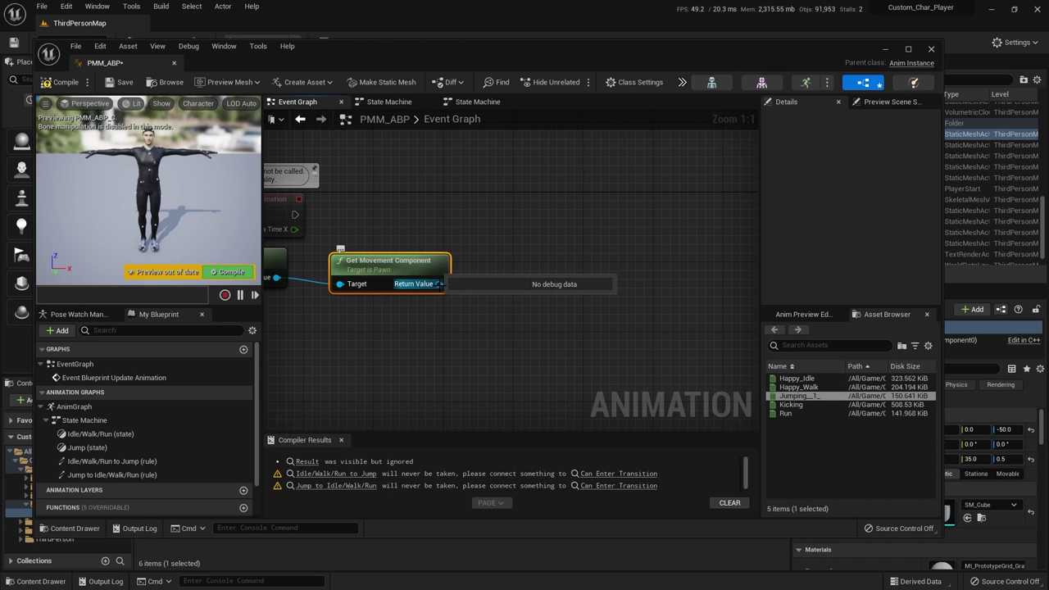
{"action": "left_click_drag", "start_coordinate": [439, 284], "coordinate": [524, 272]}
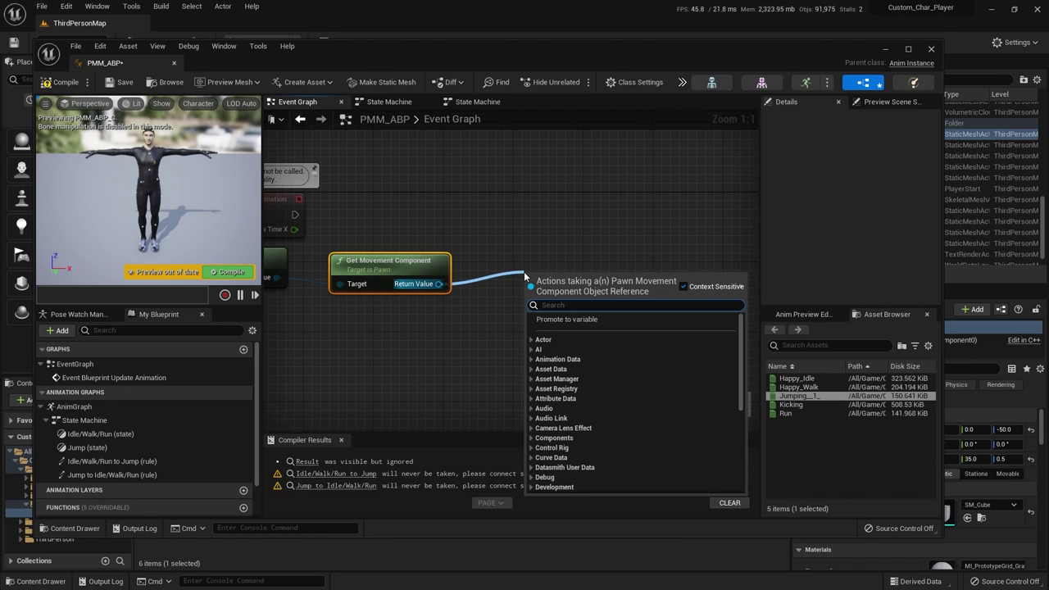
{"action": "type", "text": "is fall"}
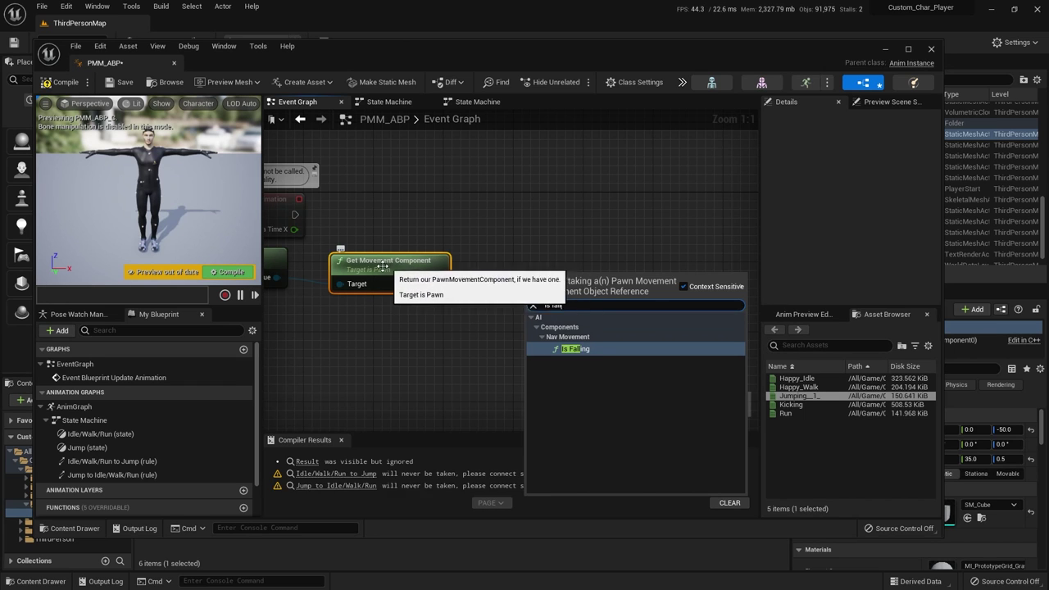
{"action": "left_click", "coordinate": [585, 349]}
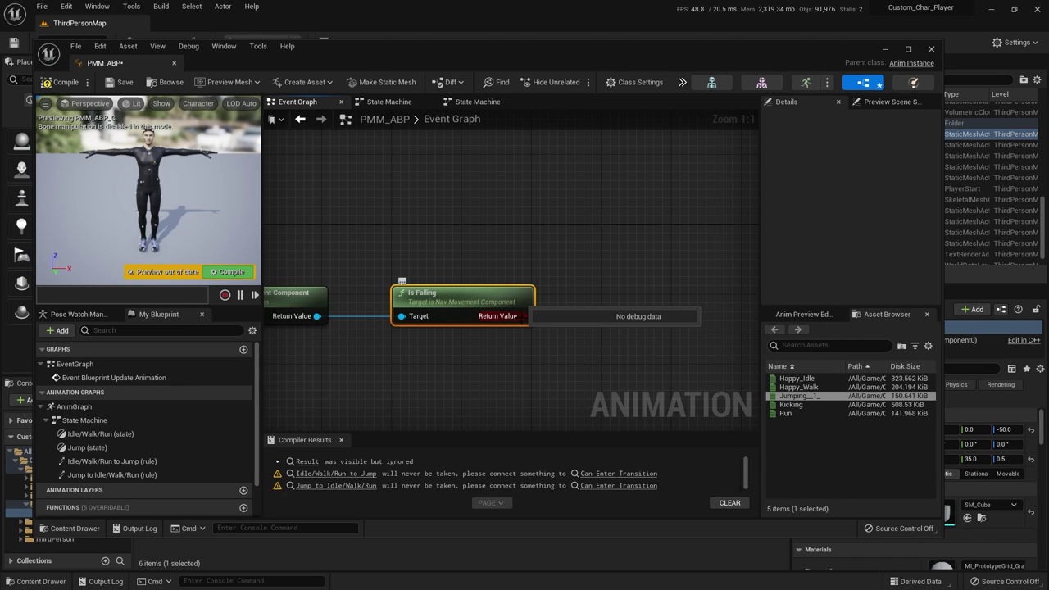
Promote the Is Falling node's Return Value to a Boolean variable and name it IsFalling.
{"action": "right_click", "coordinate": [524, 317]}
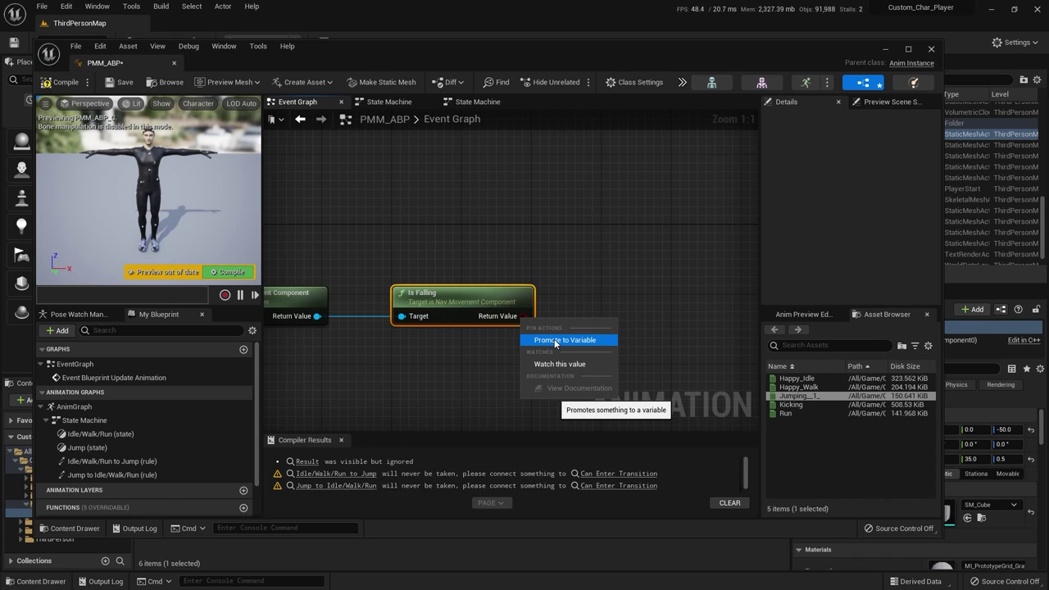
{"action": "left_click", "coordinate": [555, 340]}
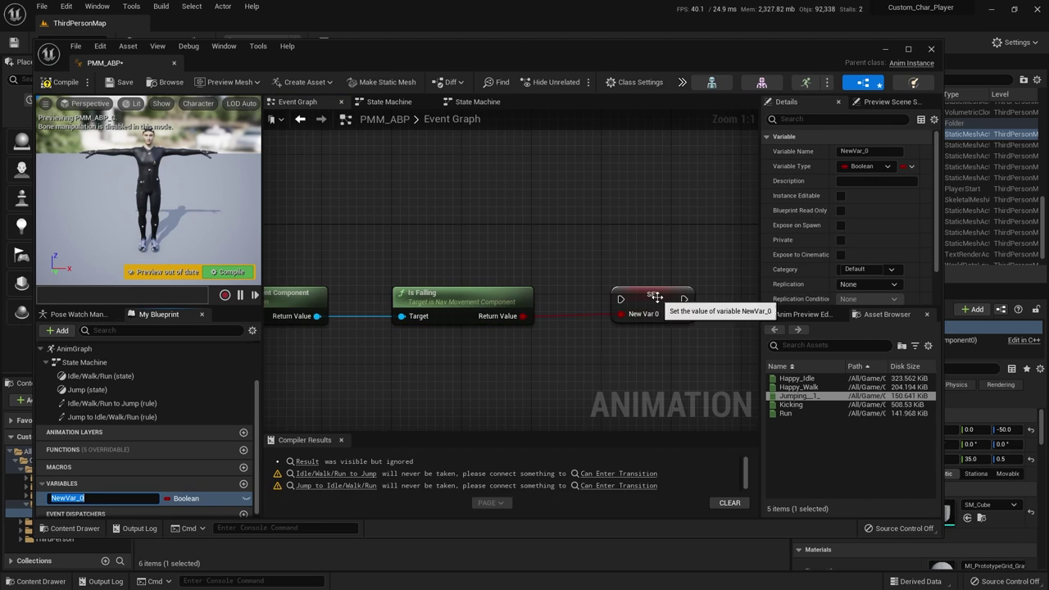
{"action": "key", "text": "Return"}
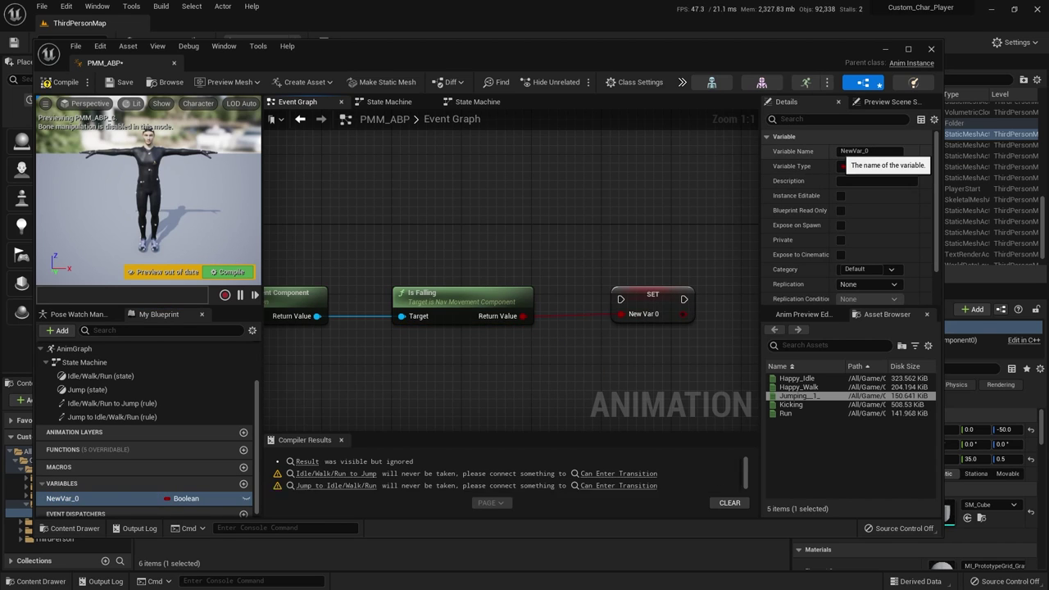
{"action": "left_click", "coordinate": [870, 152]}
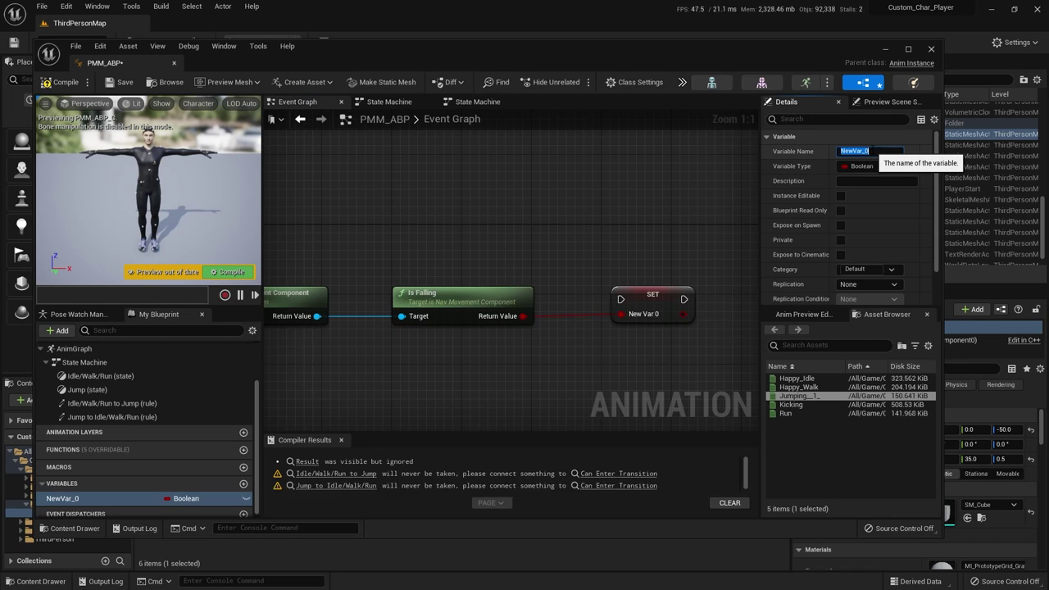
{"action": "type", "text": "IsFalling"}
{"action": "key", "text": "Return"}
Move the SET Is Falling node up and connect Event Blueprint Update Animation's execution output to it.
{"action": "left_click_drag", "start_coordinate": [654, 322], "coordinate": [613, 275]}
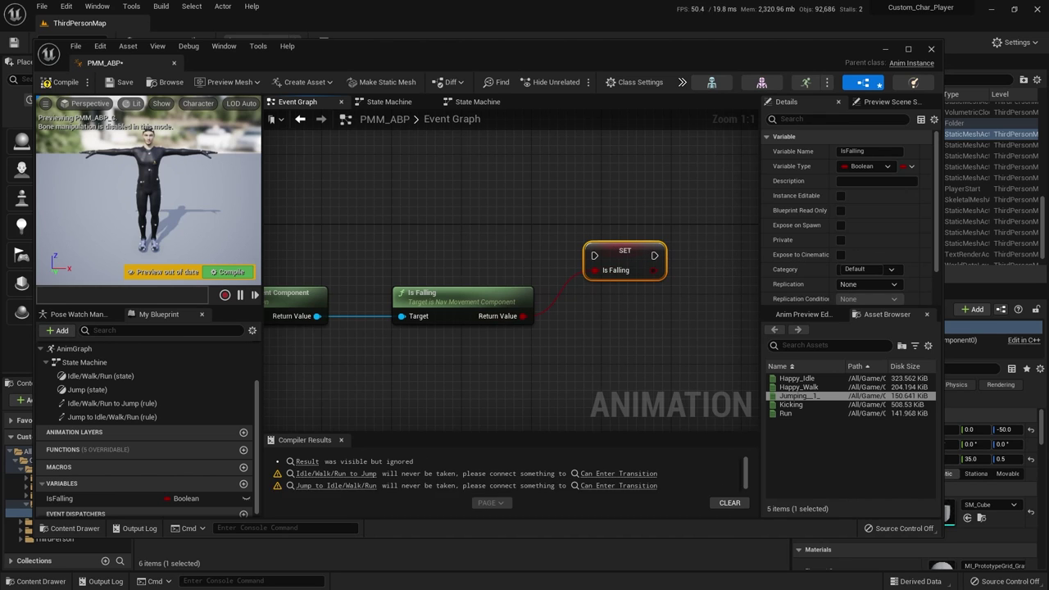
{"action": "right_click_drag", "start_coordinate": [447, 223], "coordinate": [632, 251]}
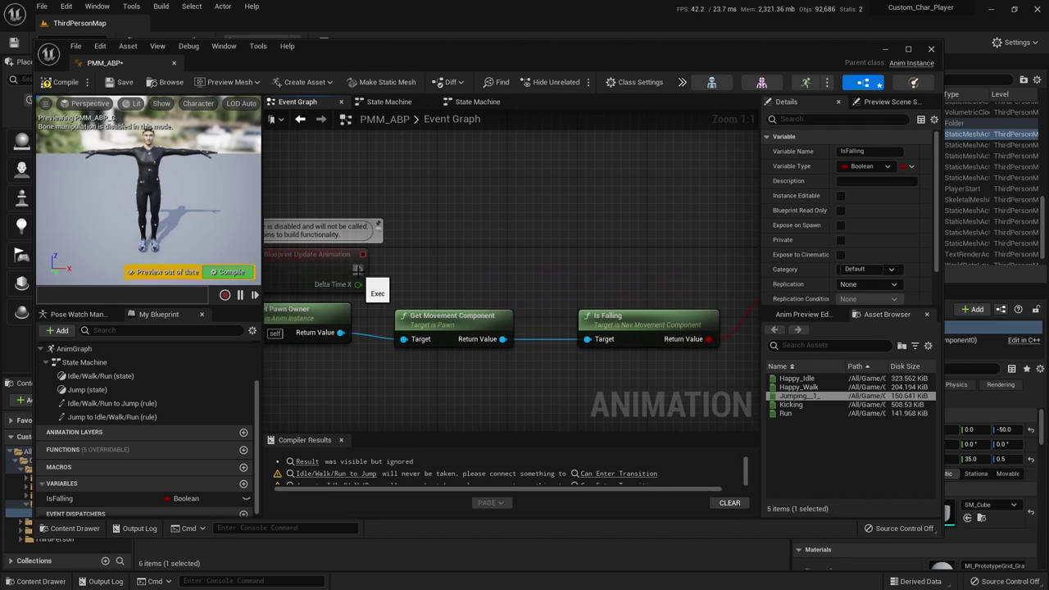
{"action": "left_click_drag", "start_coordinate": [359, 270], "coordinate": [690, 279]}
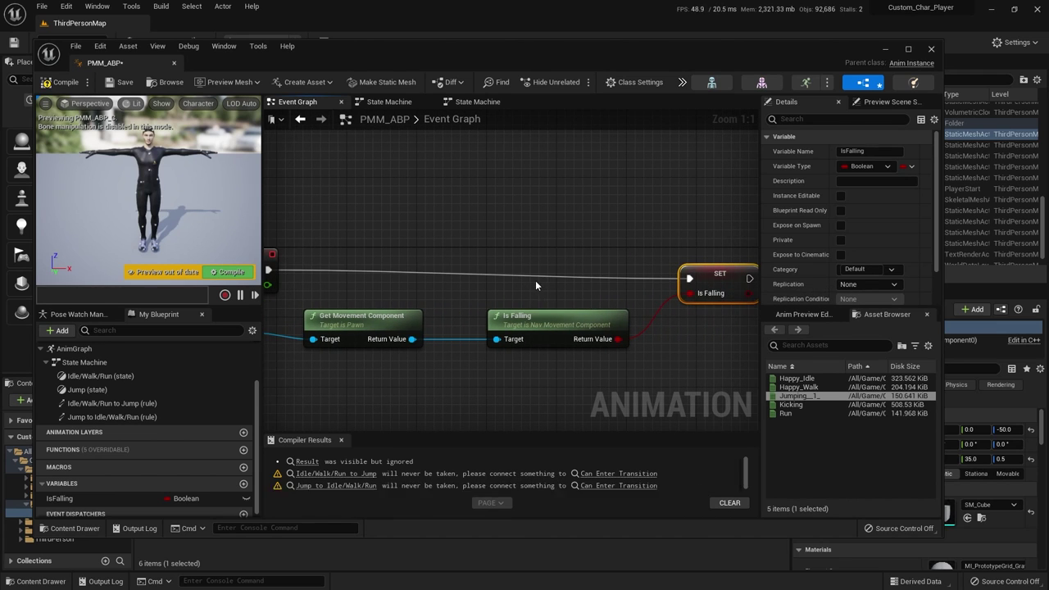
Tidy the Event Graph by moving the Try Get Pawn Owner, Get Movement Component, Is Falling and SET nodes closer together.
{"action": "left_click_drag", "start_coordinate": [398, 316], "coordinate": [356, 316]}
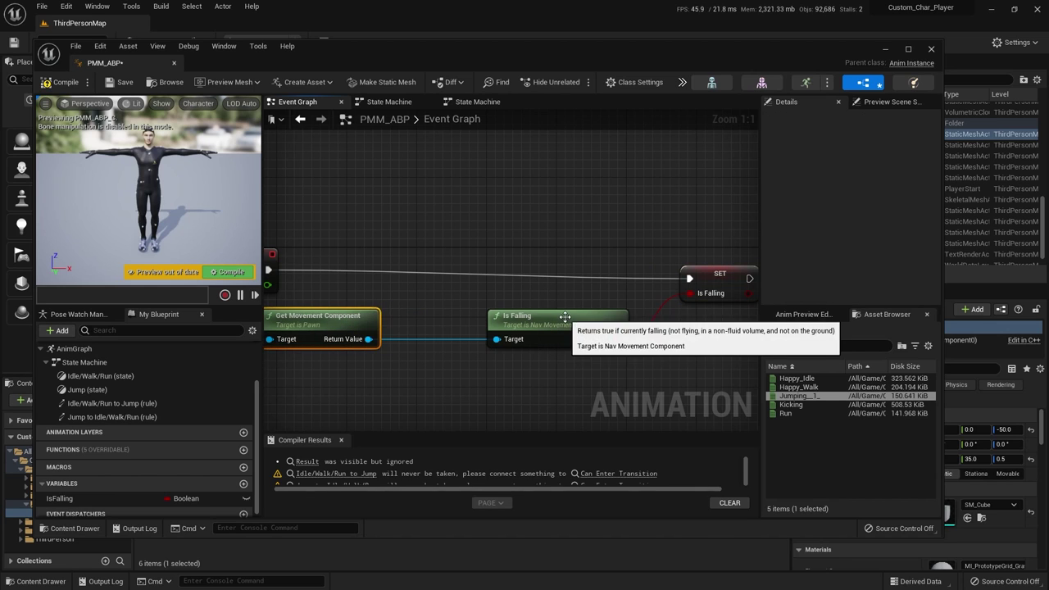
{"action": "left_click_drag", "start_coordinate": [565, 317], "coordinate": [486, 316]}
{"action": "left_click_drag", "start_coordinate": [729, 275], "coordinate": [623, 267]}
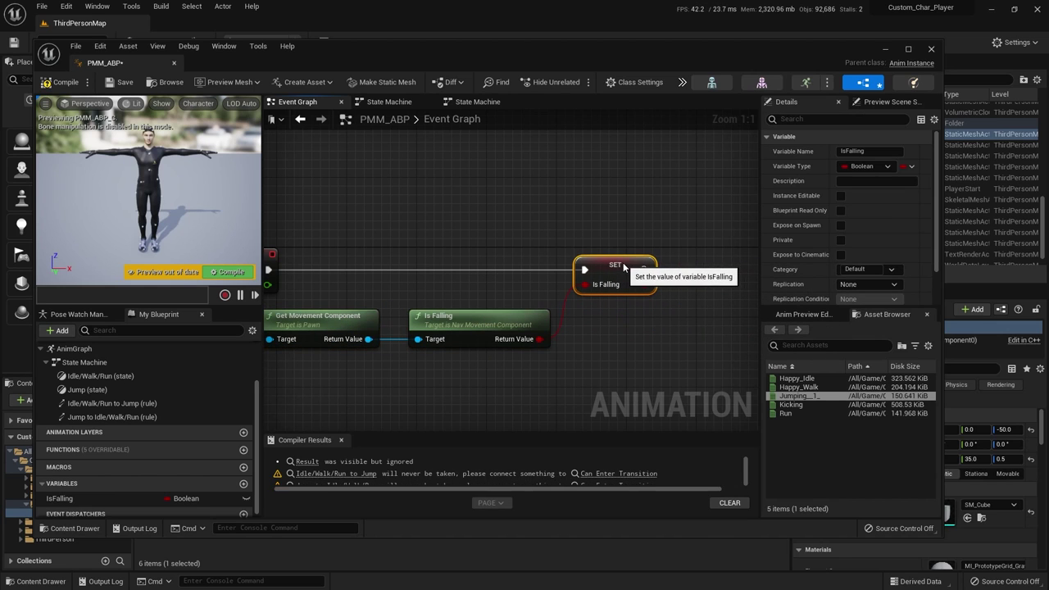
{"action": "scroll", "coordinate": [589, 331], "scroll_direction": "down", "scroll_amount": 1}
{"action": "right_click_drag", "start_coordinate": [588, 330], "coordinate": [684, 281]}
{"action": "left_click_drag", "start_coordinate": [370, 269], "coordinate": [347, 274]}
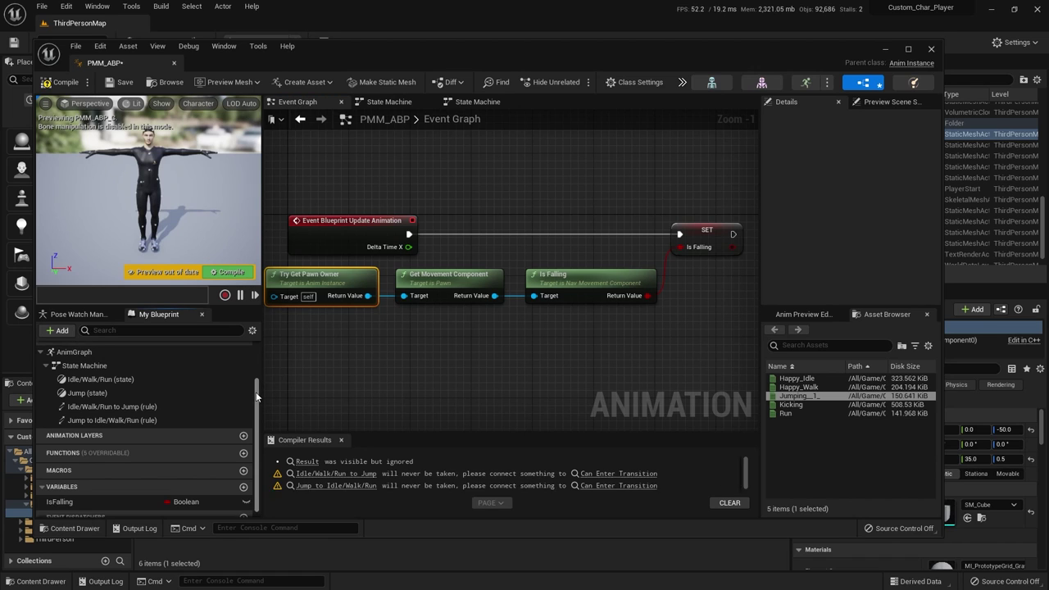
In the Idle/Walk/Run to Jump transition rule, place a getter for IsFalling and connect it to Can Enter Transition.
{"action": "scroll", "coordinate": [246, 410], "scroll_direction": "up", "scroll_amount": 2}
{"action": "scroll", "coordinate": [253, 415], "scroll_direction": "down", "scroll_amount": 2}
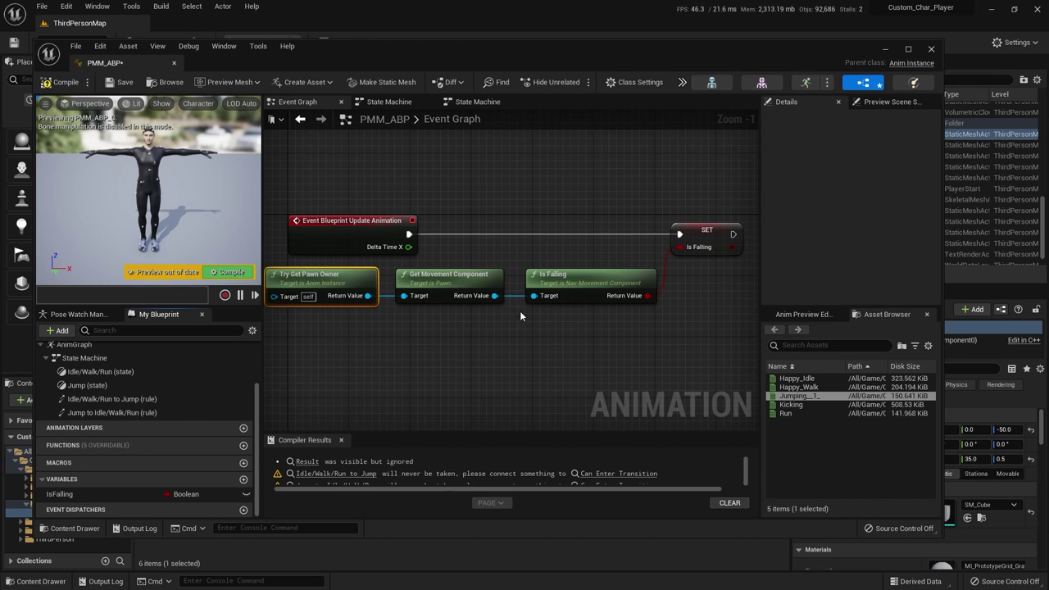
{"action": "left_click", "coordinate": [392, 104]}
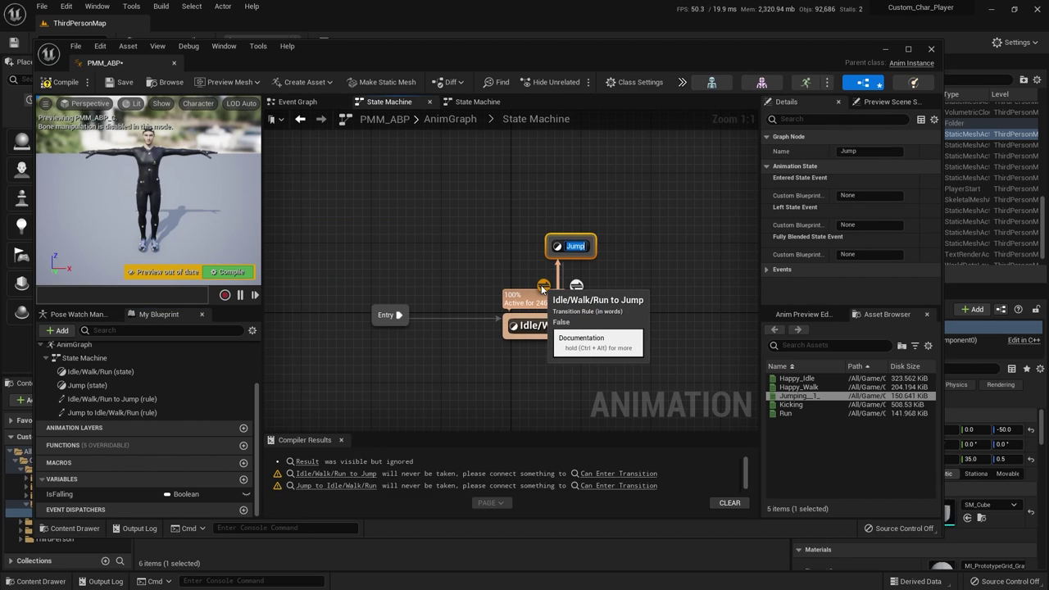
{"action": "double_click", "coordinate": [543, 288]}
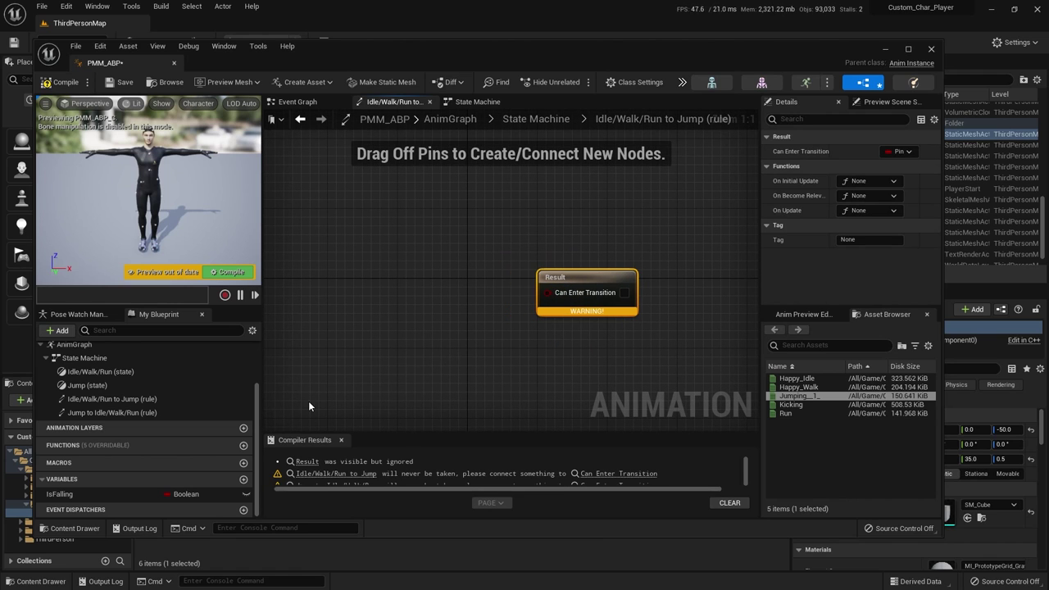
{"action": "scroll", "coordinate": [123, 443], "scroll_direction": "up", "scroll_amount": 2}
{"action": "scroll", "coordinate": [114, 459], "scroll_direction": "down", "scroll_amount": 2}
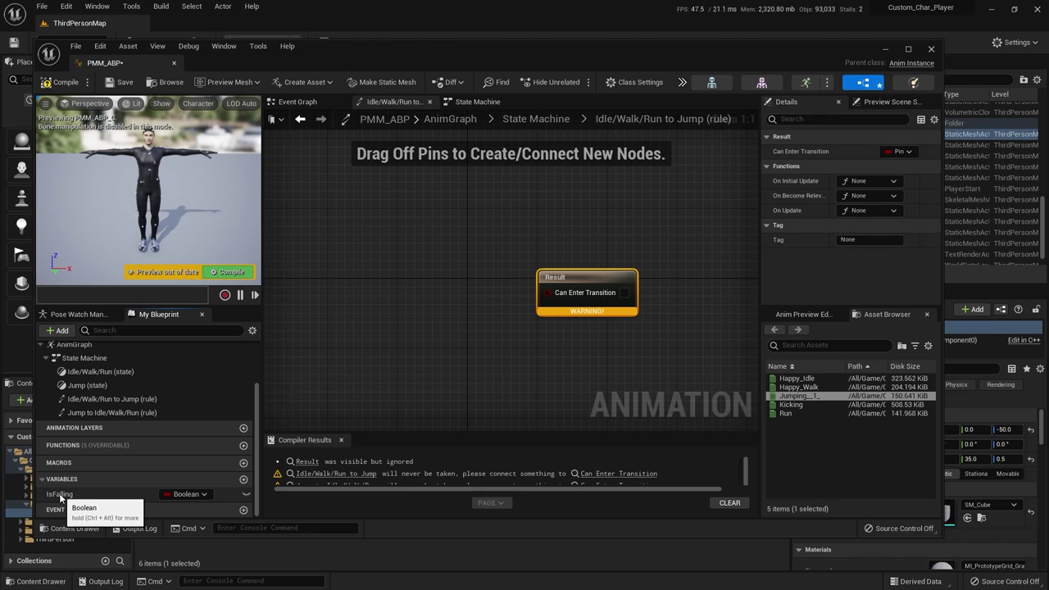
{"action": "left_click_drag", "start_coordinate": [59, 495], "coordinate": [368, 291]}
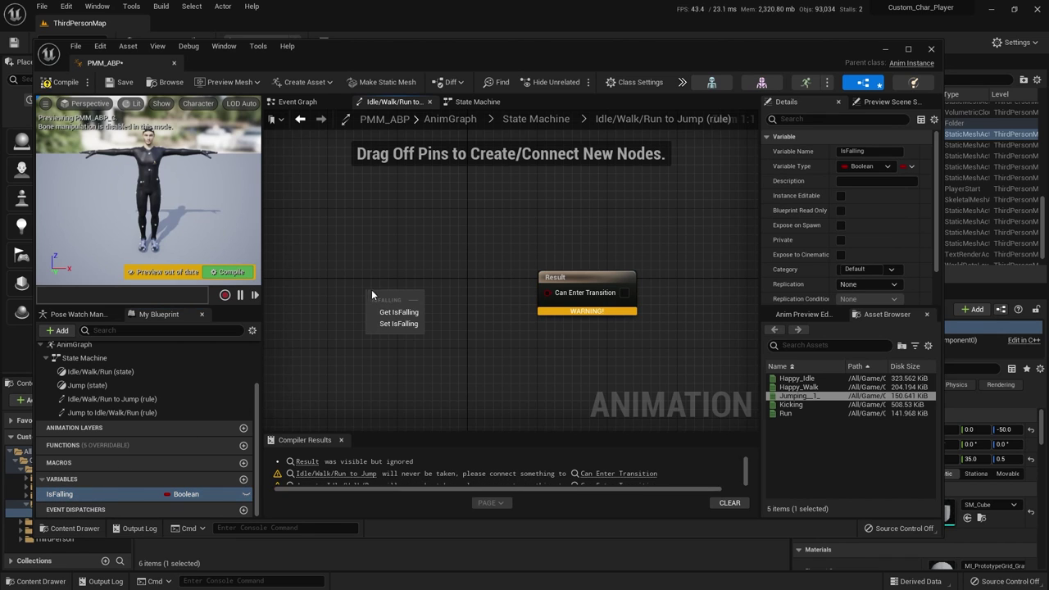
{"action": "left_click", "coordinate": [392, 308]}
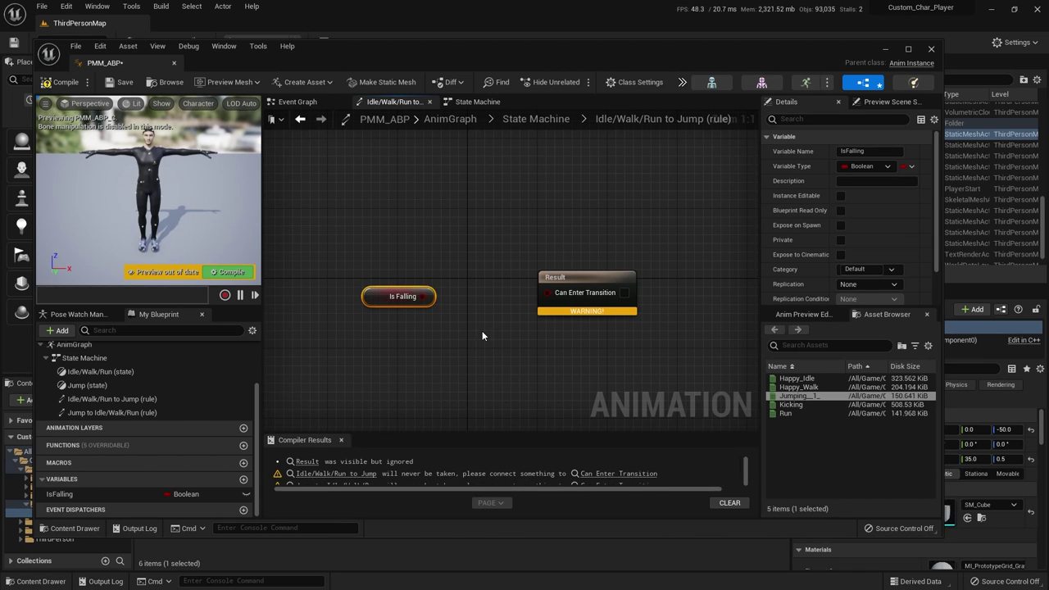
{"action": "left_click_drag", "start_coordinate": [425, 297], "coordinate": [547, 297]}
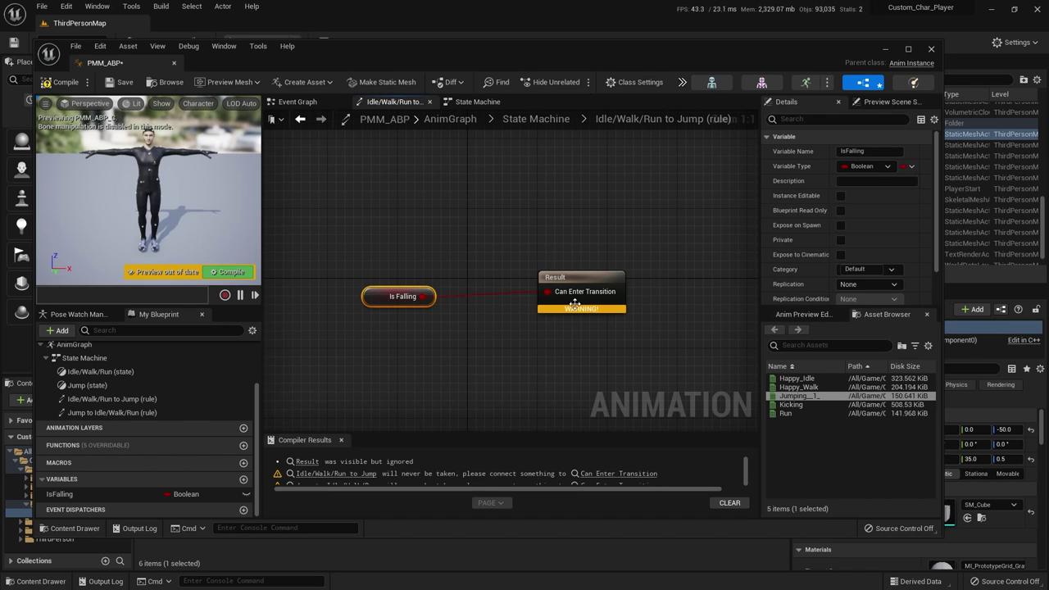
Examine the Jump state's animation graph and return to the state machine.
{"action": "left_click", "coordinate": [549, 120]}
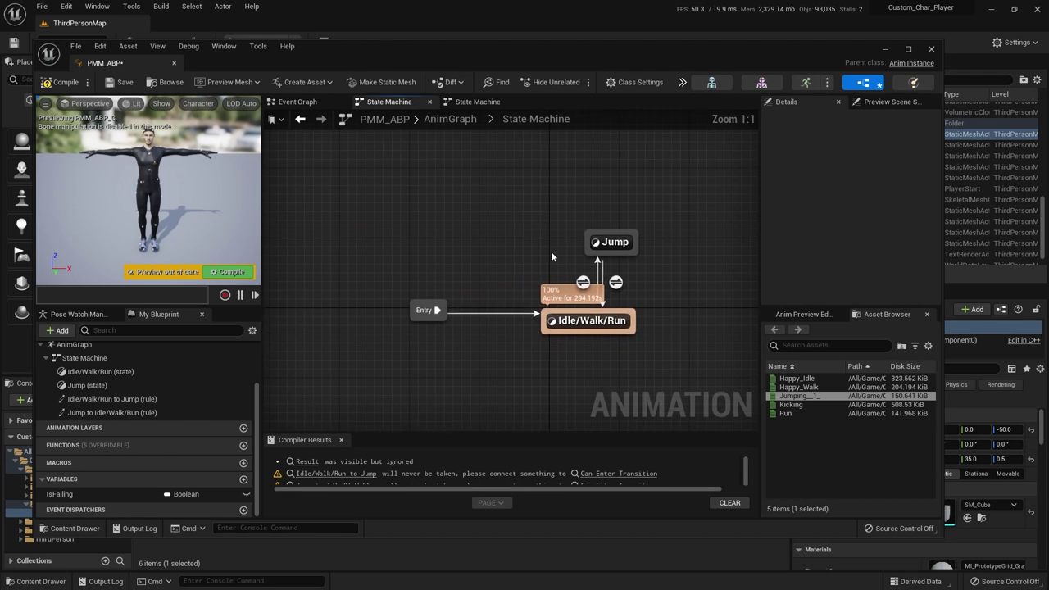
{"action": "double_click", "coordinate": [619, 239]}
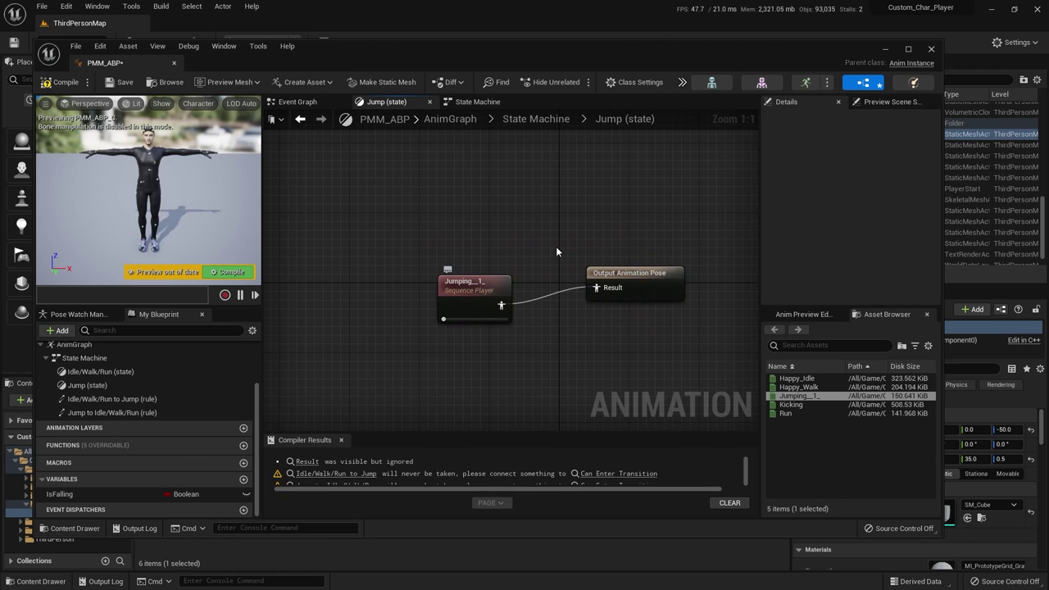
{"action": "left_click", "coordinate": [545, 125]}
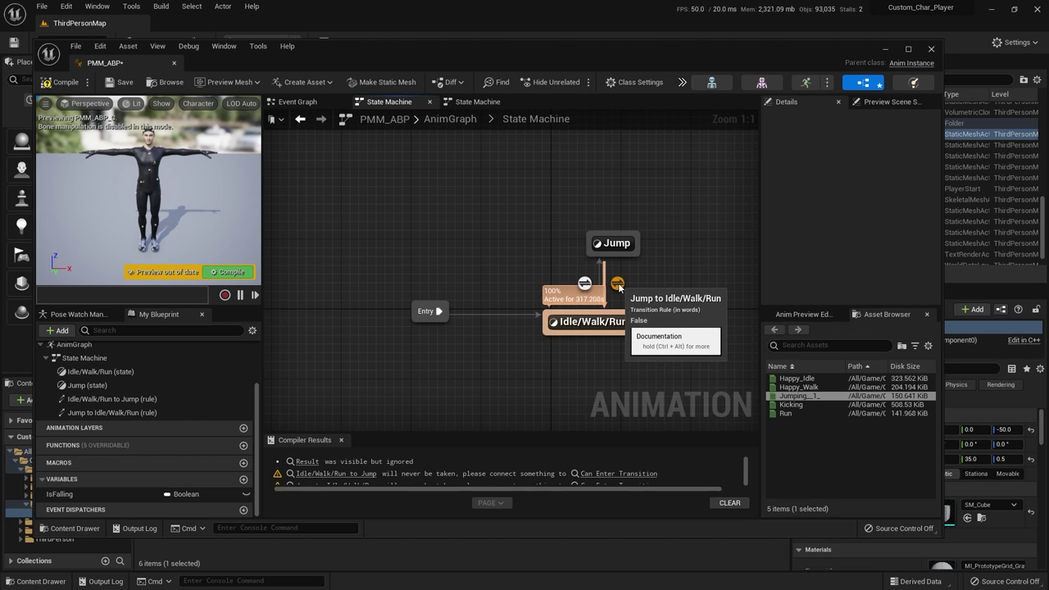
In the Jump to Idle/Walk/Run transition rule, reposition the Result node and place a getter for IsFalling.
{"action": "double_click", "coordinate": [618, 283]}
{"action": "left_click_drag", "start_coordinate": [577, 277], "coordinate": [612, 268]}
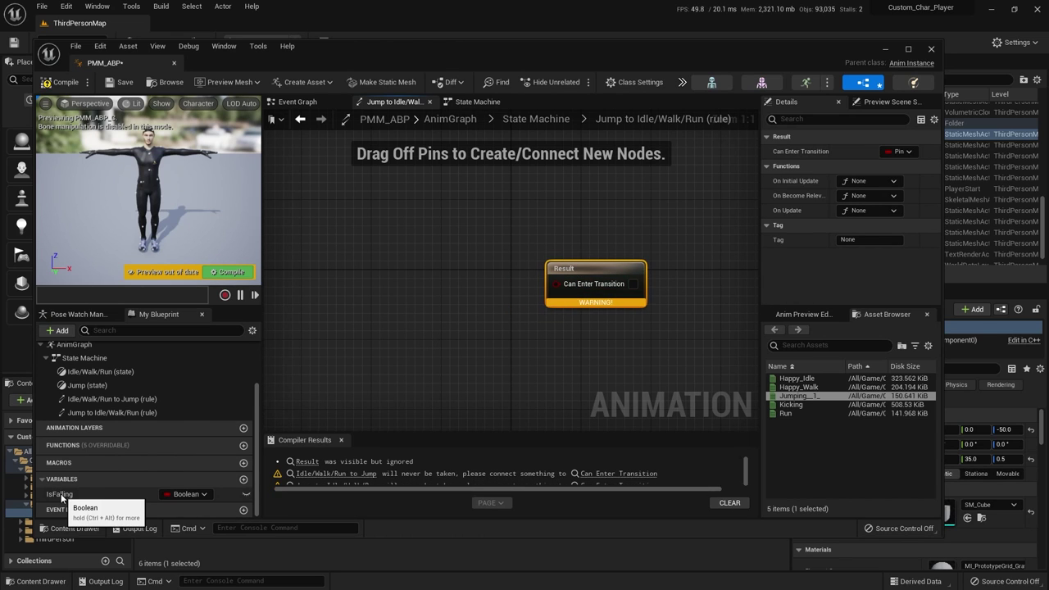
{"action": "left_click_drag", "start_coordinate": [61, 495], "coordinate": [368, 278], "text": "ctrl"}
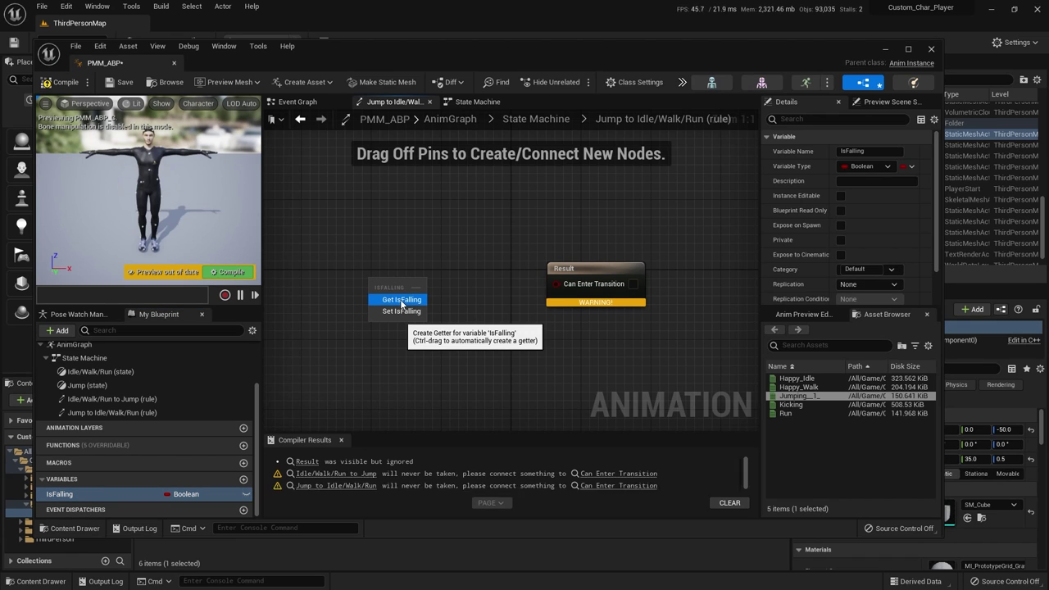
{"action": "left_click", "coordinate": [401, 300]}
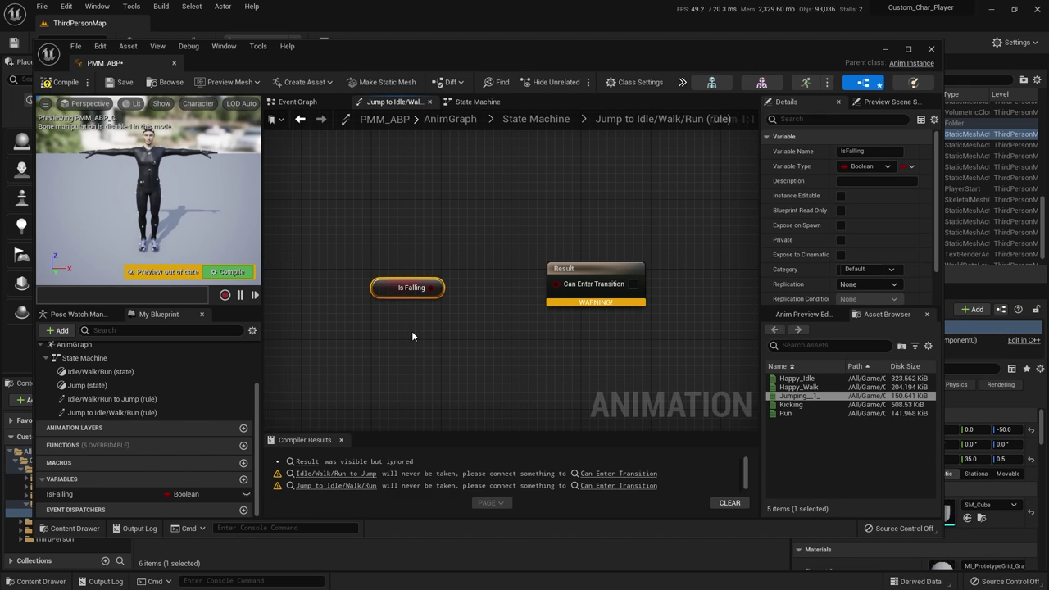
Feed Is Falling through a new NOT Boolean node into the Result node's Can Enter Transition input.
{"action": "left_click_drag", "start_coordinate": [404, 281], "coordinate": [442, 289]}
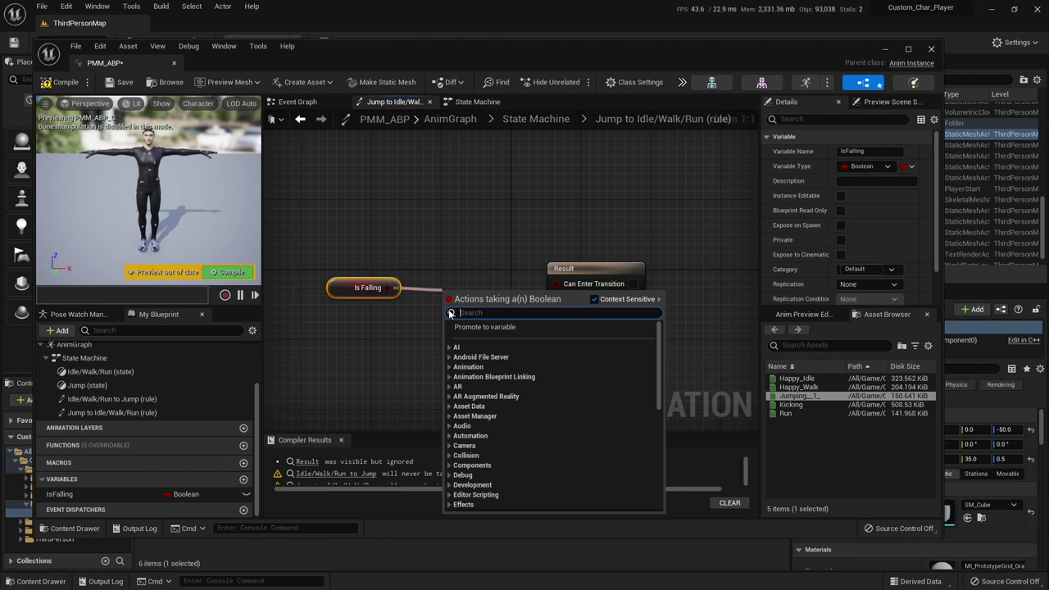
{"action": "type", "text": "not"}
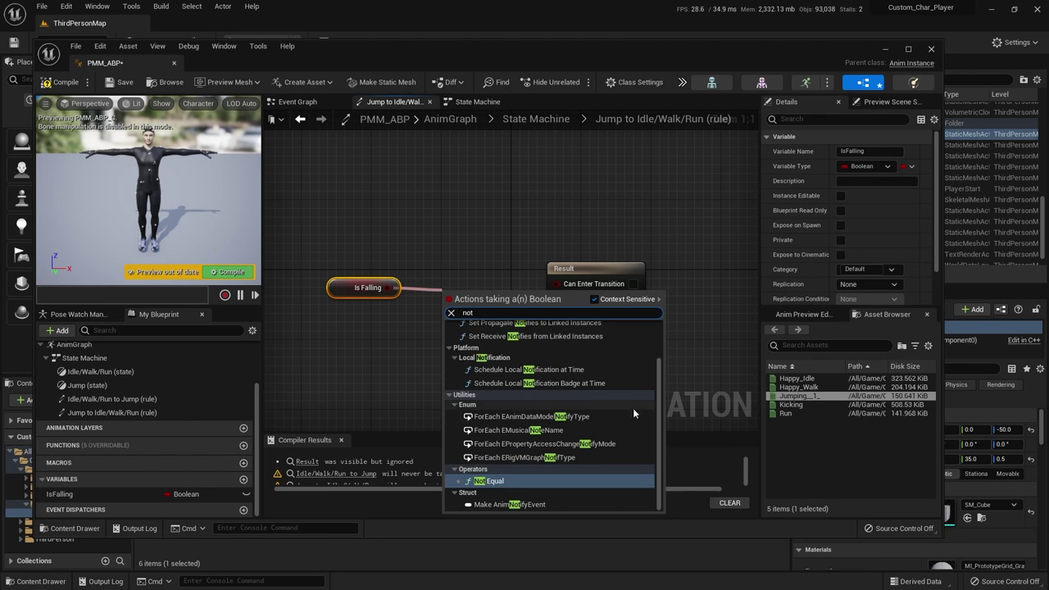
{"action": "left_click_drag", "start_coordinate": [660, 391], "coordinate": [660, 355]}
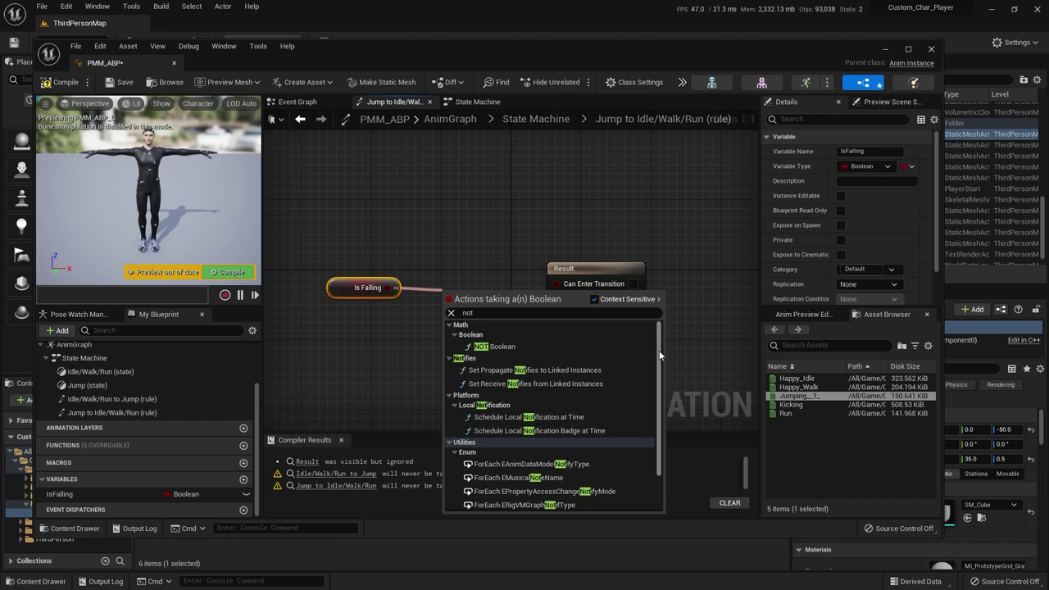
{"action": "left_click", "coordinate": [500, 348]}
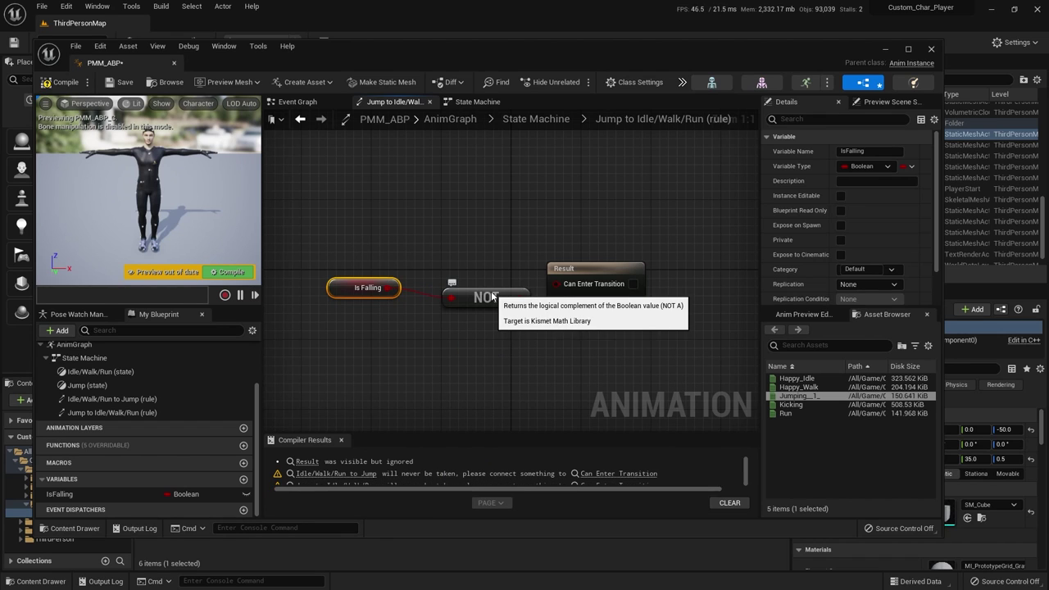
{"action": "left_click_drag", "start_coordinate": [491, 299], "coordinate": [473, 297]}
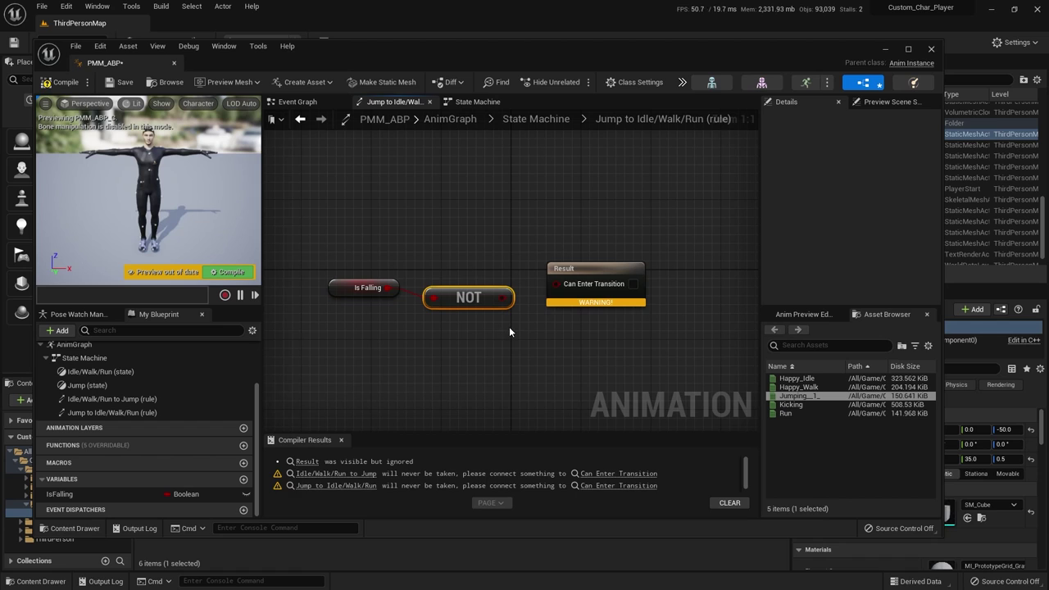
{"action": "left_click_drag", "start_coordinate": [502, 298], "coordinate": [556, 284]}
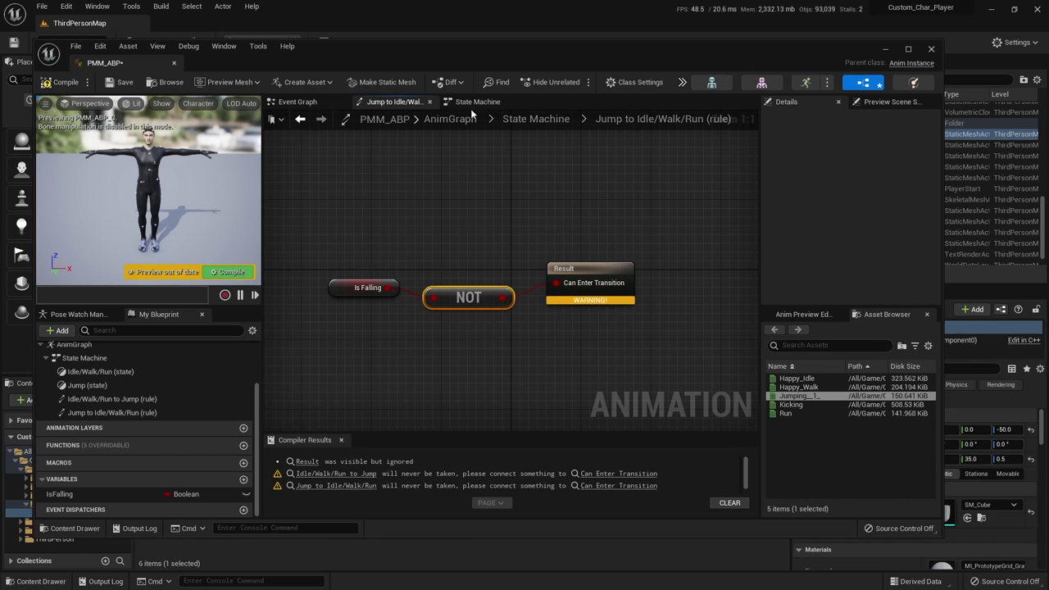
Review the state machine and how its node feeds Output Pose in the AnimGraph, and return to the state machine.
{"action": "left_click", "coordinate": [536, 119]}
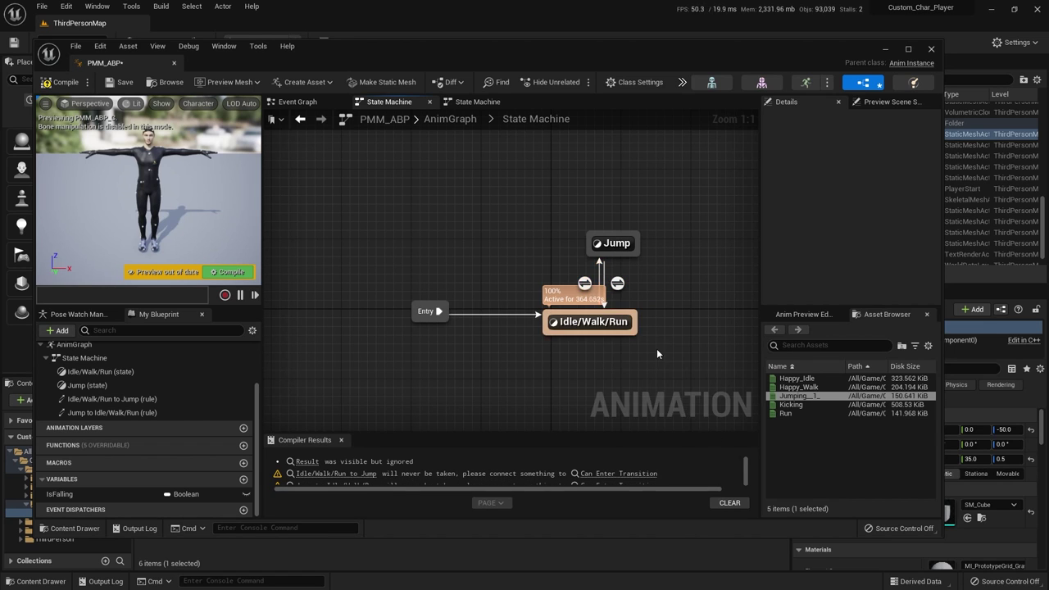
{"action": "right_click_drag", "start_coordinate": [605, 333], "coordinate": [545, 305]}
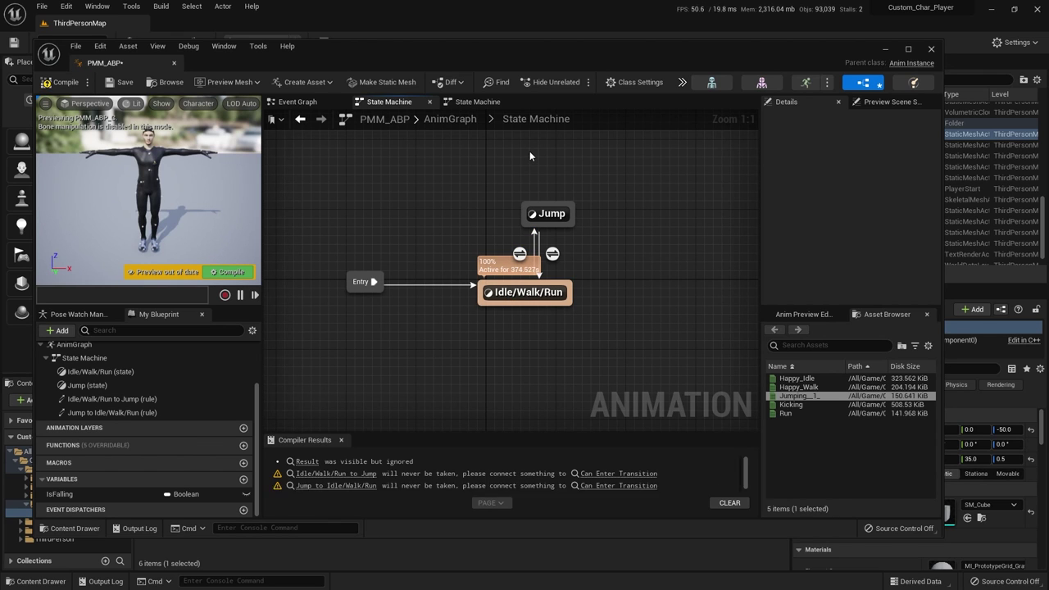
{"action": "left_click", "coordinate": [459, 122]}
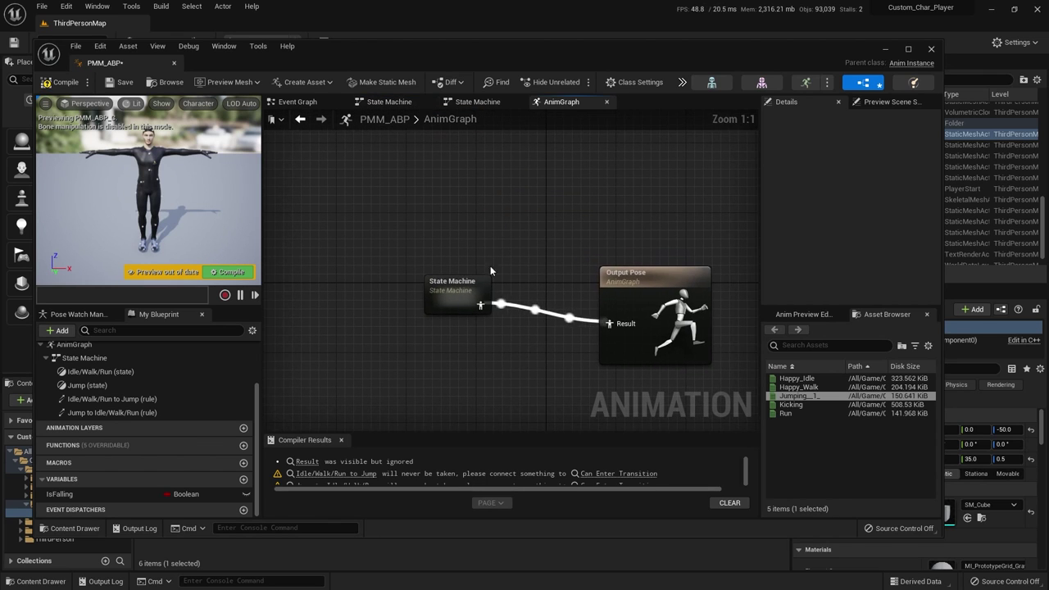
{"action": "left_click", "coordinate": [445, 282]}
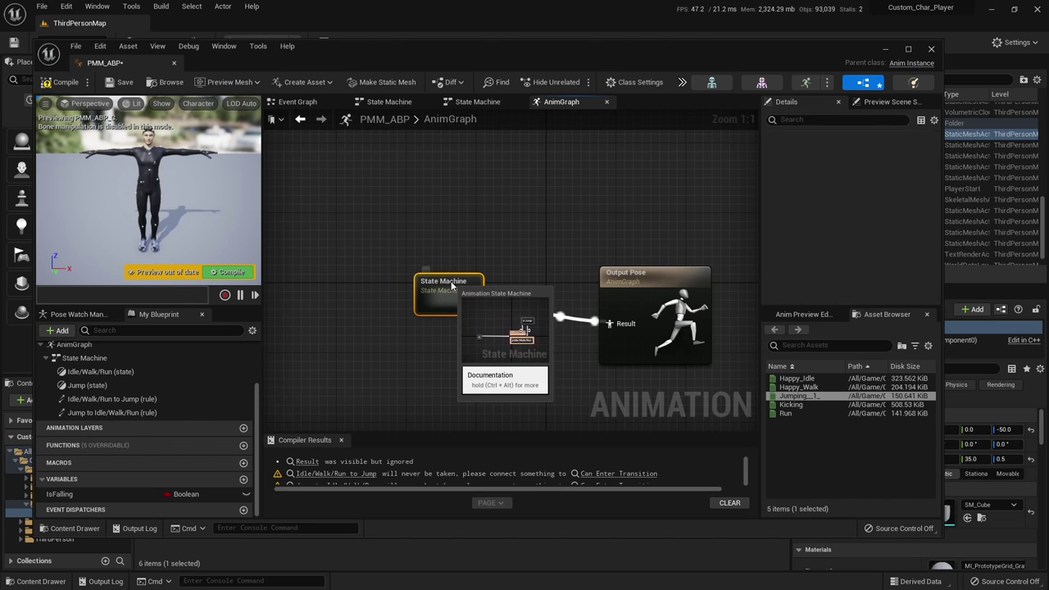
{"action": "double_click", "coordinate": [450, 281]}
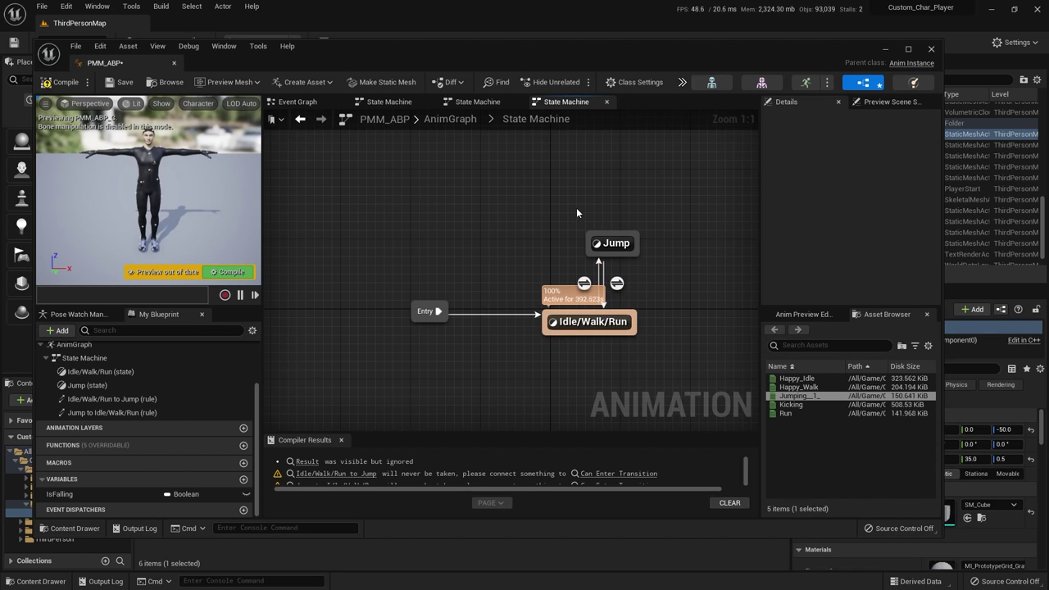
{"action": "left_click", "coordinate": [450, 118]}
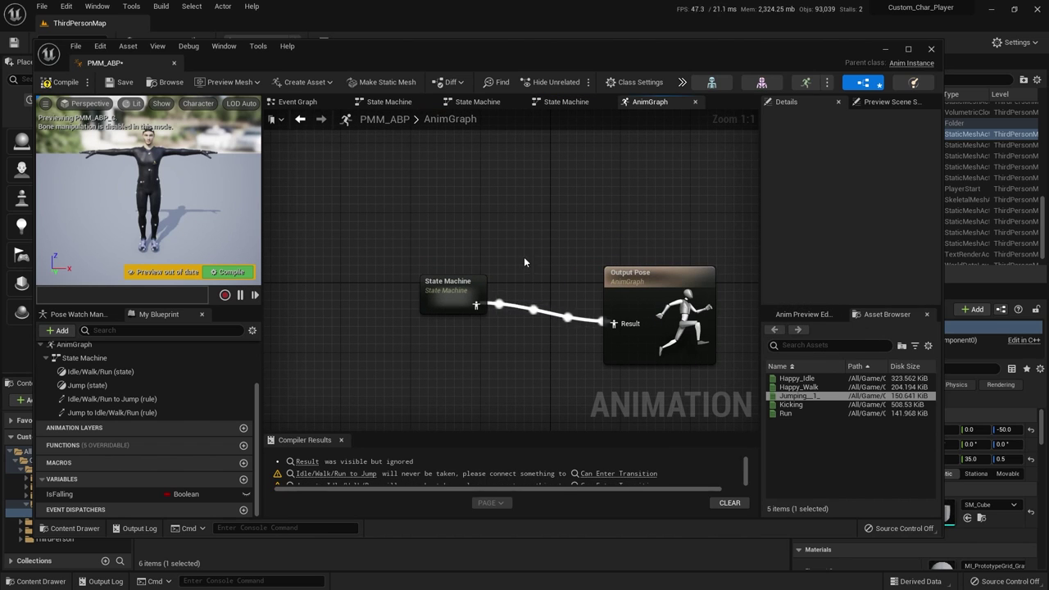
{"action": "left_click", "coordinate": [564, 103]}
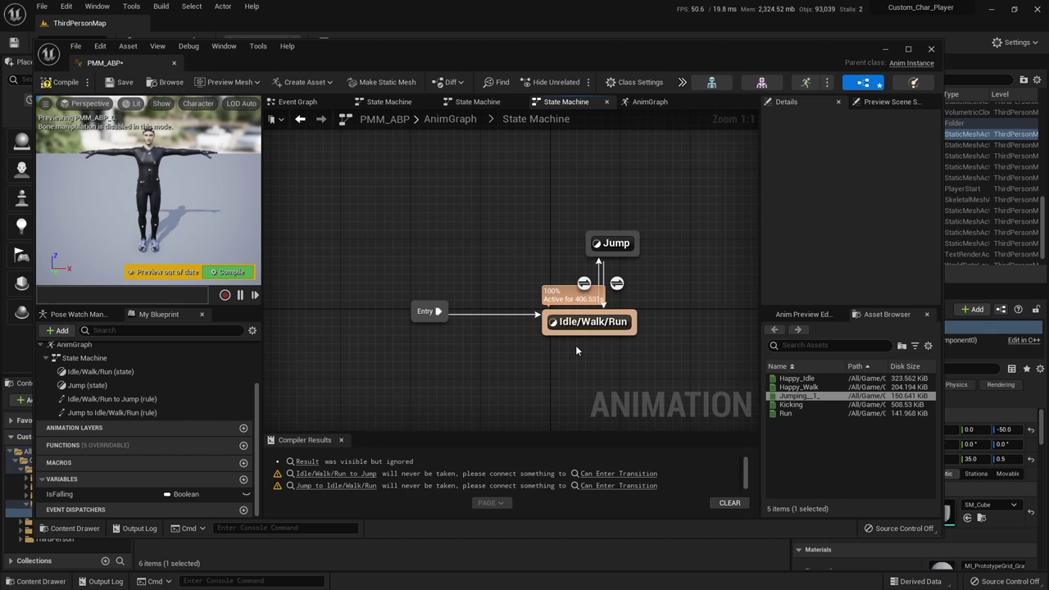
In the Idle/Walk/Run state's graph, close the Compiler Results and move the Output Animation Pose node down and to the right.
{"action": "left_click", "coordinate": [610, 321]}
{"action": "double_click", "coordinate": [612, 320]}
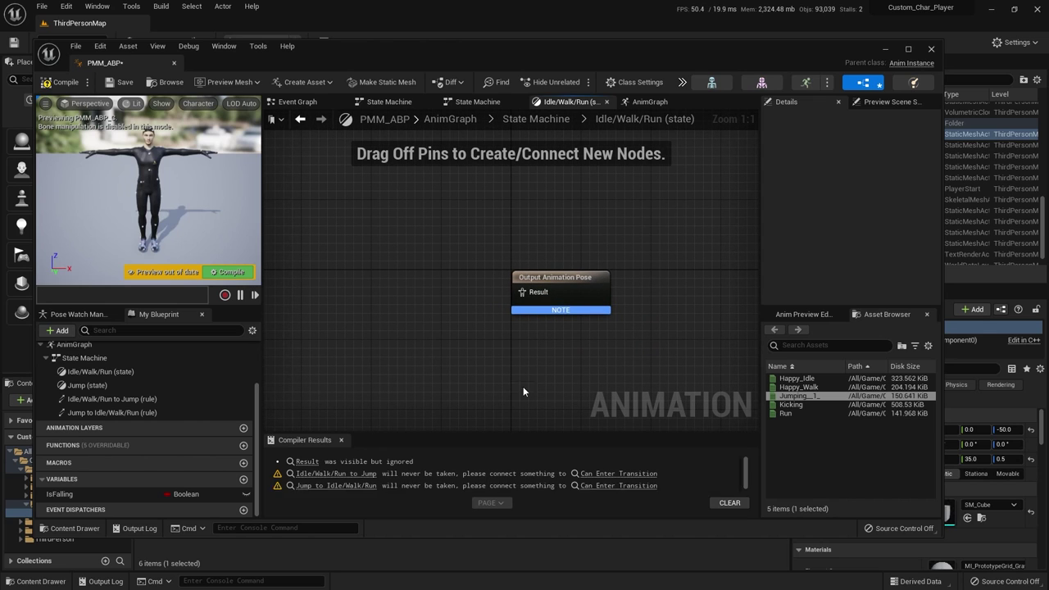
{"action": "left_click", "coordinate": [341, 441]}
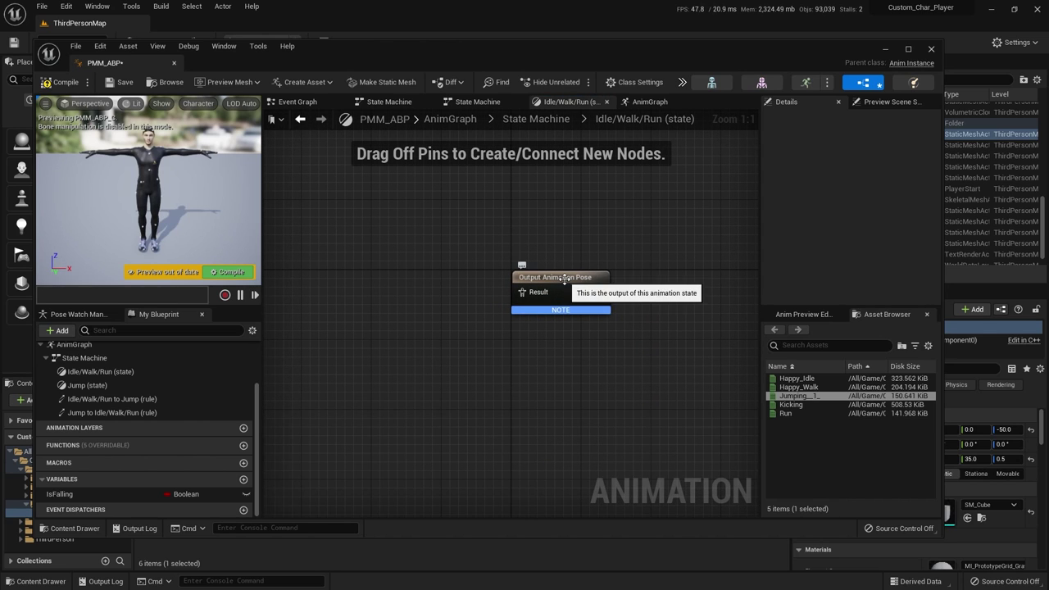
{"action": "left_click_drag", "start_coordinate": [567, 280], "coordinate": [609, 307]}
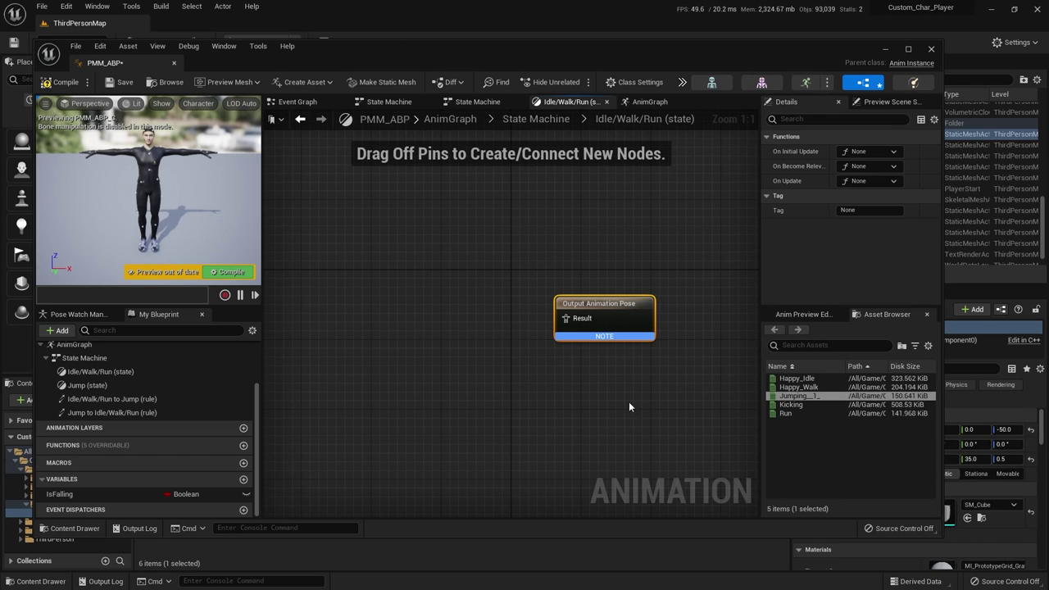
{"action": "left_click_drag", "start_coordinate": [795, 378], "coordinate": [420, 287]}
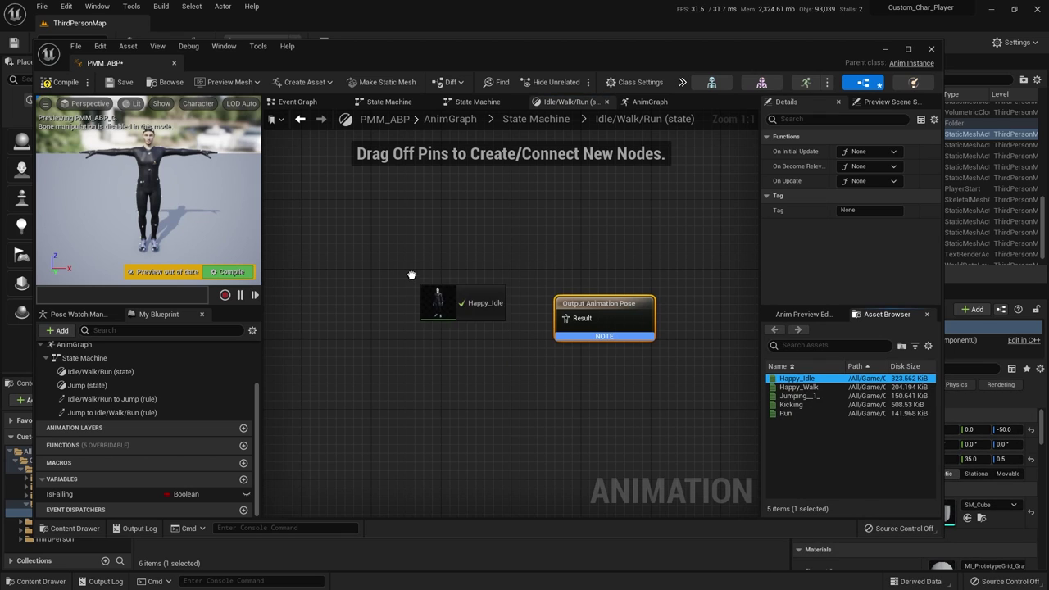
{"action": "mouse_move", "coordinate": [480, 310]}
{"action": "left_mouse_down"}
{"action": "mouse_move", "coordinate": [570, 328]}
{"action": "mouse_move", "coordinate": [478, 310]}
{"action": "left_mouse_up"}
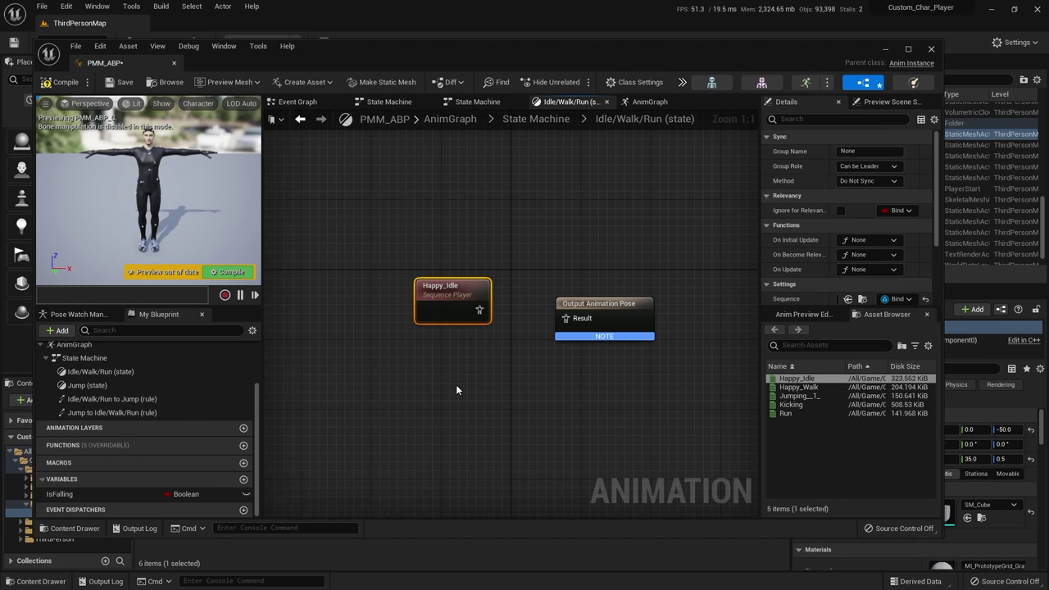
{"action": "key", "text": "Delete"}
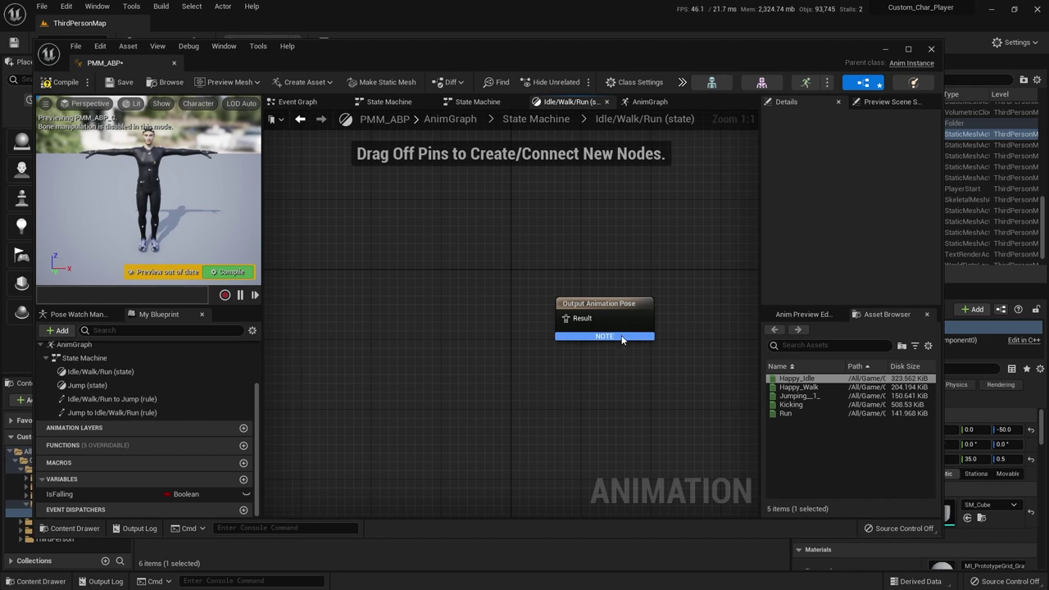
Dock the PMM_ABP editor in the main window beside ThirdPersonMap and switch back to the level editor.
{"action": "left_click_drag", "start_coordinate": [148, 63], "coordinate": [170, 25]}
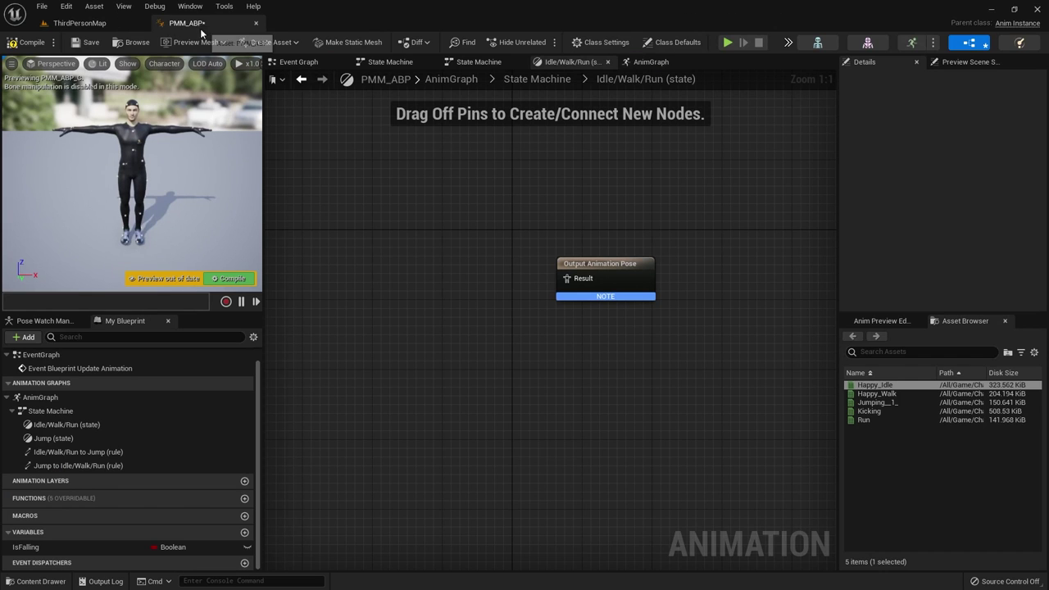
{"action": "left_click", "coordinate": [84, 26]}
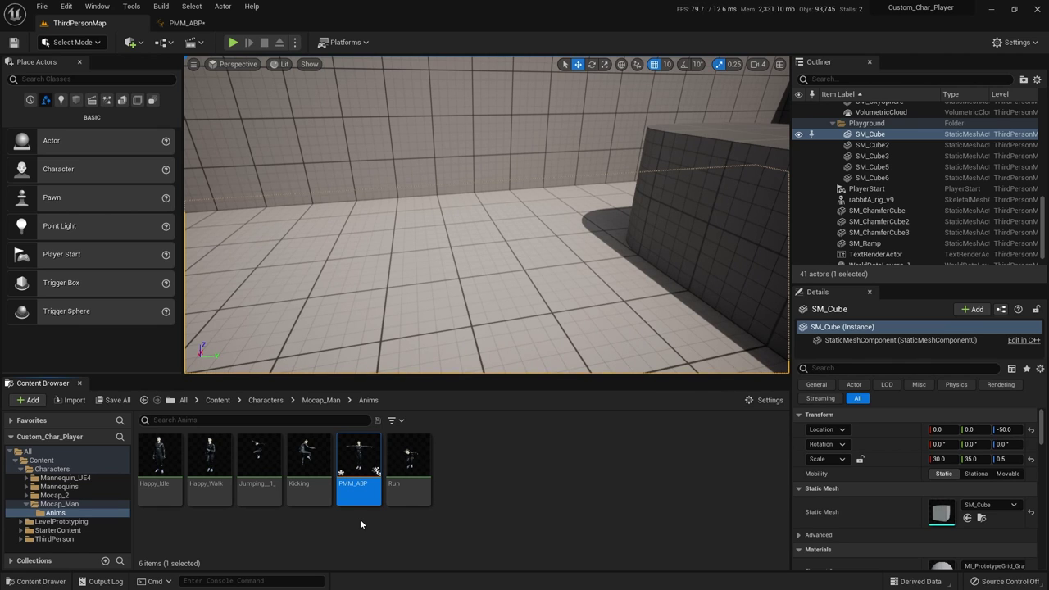
Create a Blend Space 1D in the Anims folder using mocap_man_Skeleton and name it BS_MocapMan.
{"action": "right_click", "coordinate": [491, 465]}
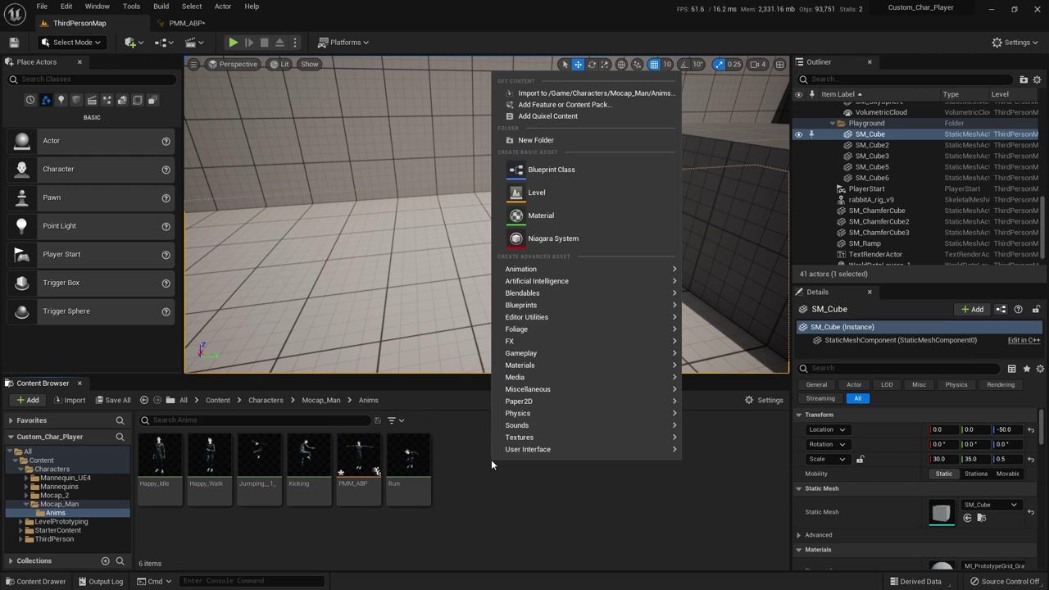
{"action": "mouse_move", "coordinate": [579, 274]}
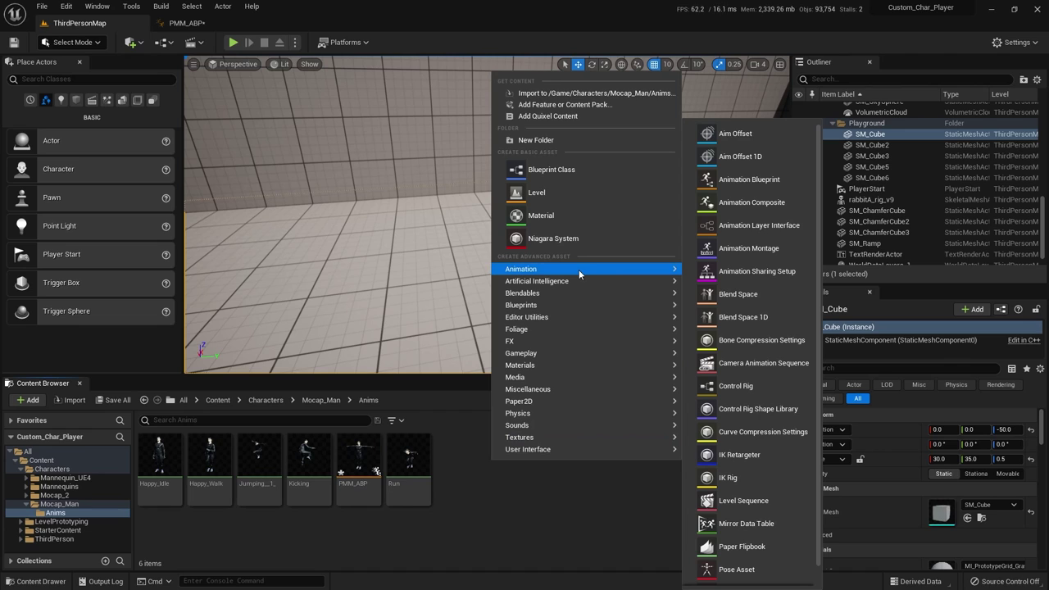
{"action": "left_click", "coordinate": [742, 320]}
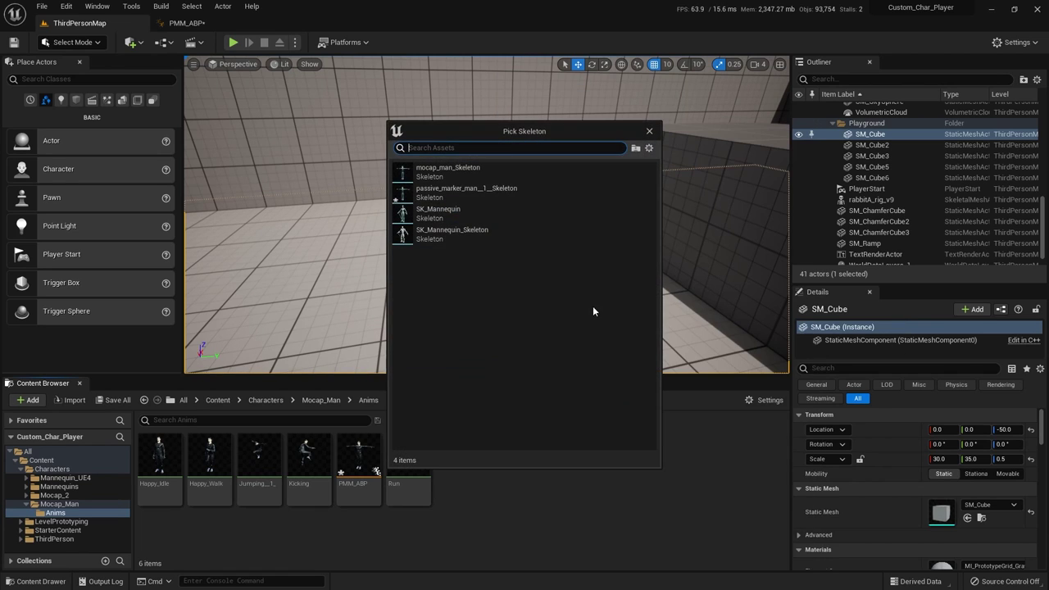
{"action": "left_click", "coordinate": [464, 175]}
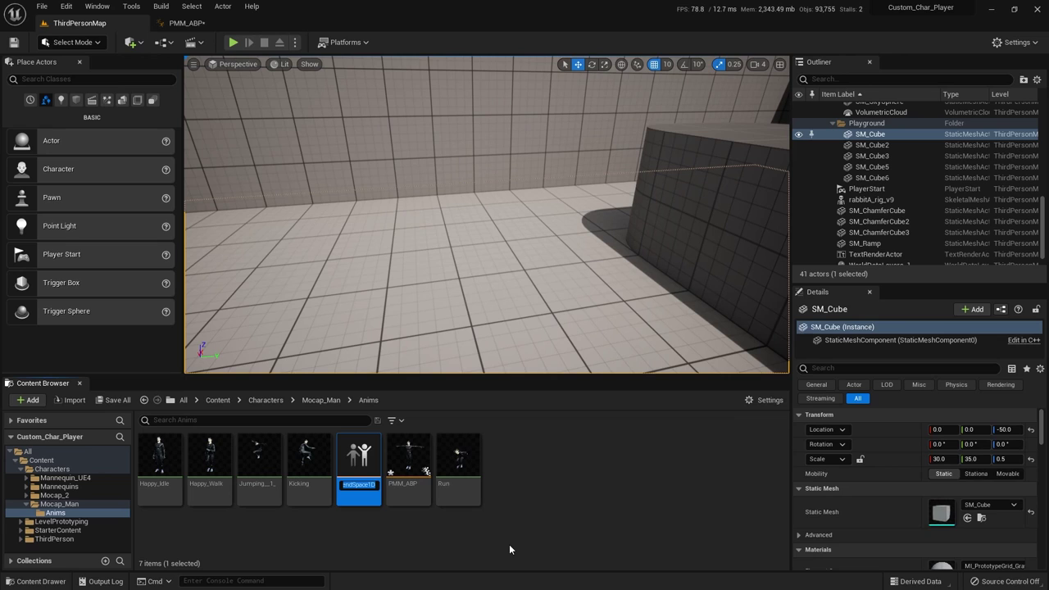
{"action": "type", "text": "BS"}
{"action": "type", "text": "_"}
{"action": "type", "text": "MocapMan"}
{"action": "key", "text": "Return"}
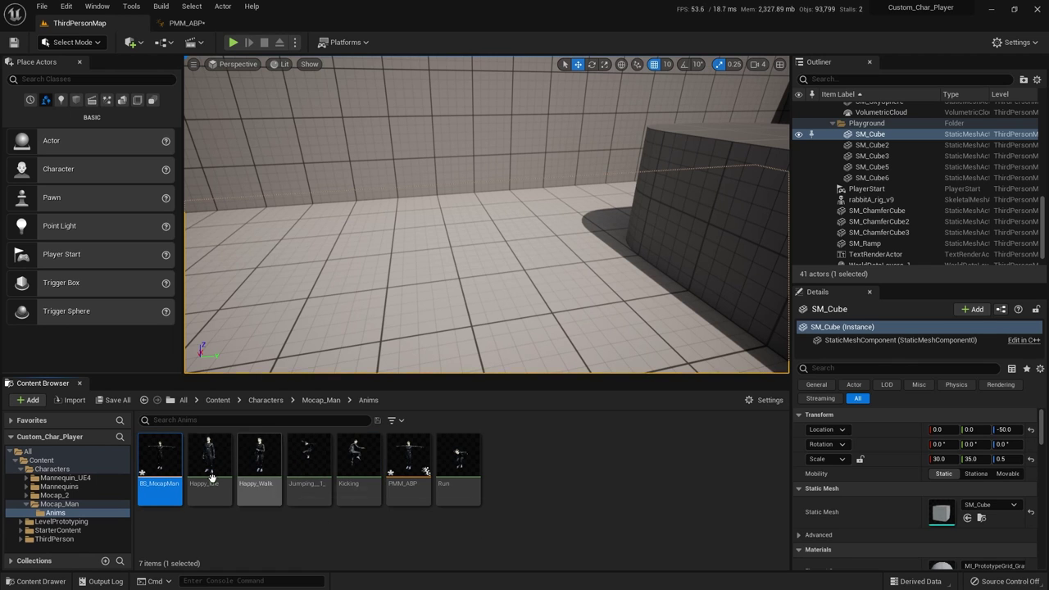
Open BS_MocapMan and name its horizontal axis Speed.
{"action": "double_click", "coordinate": [159, 457]}
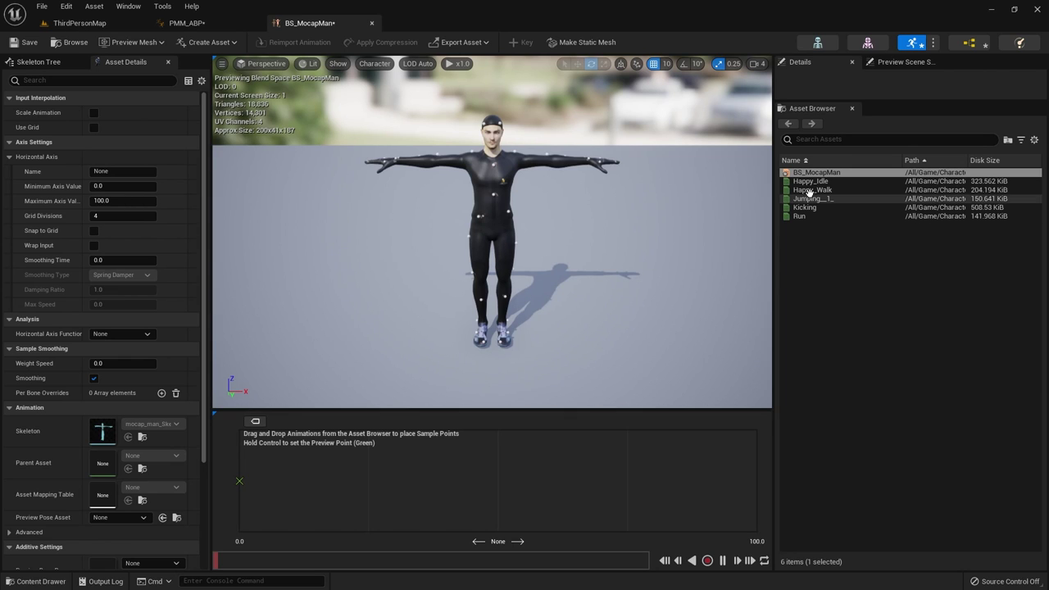
{"action": "mouse_move", "coordinate": [806, 183]}
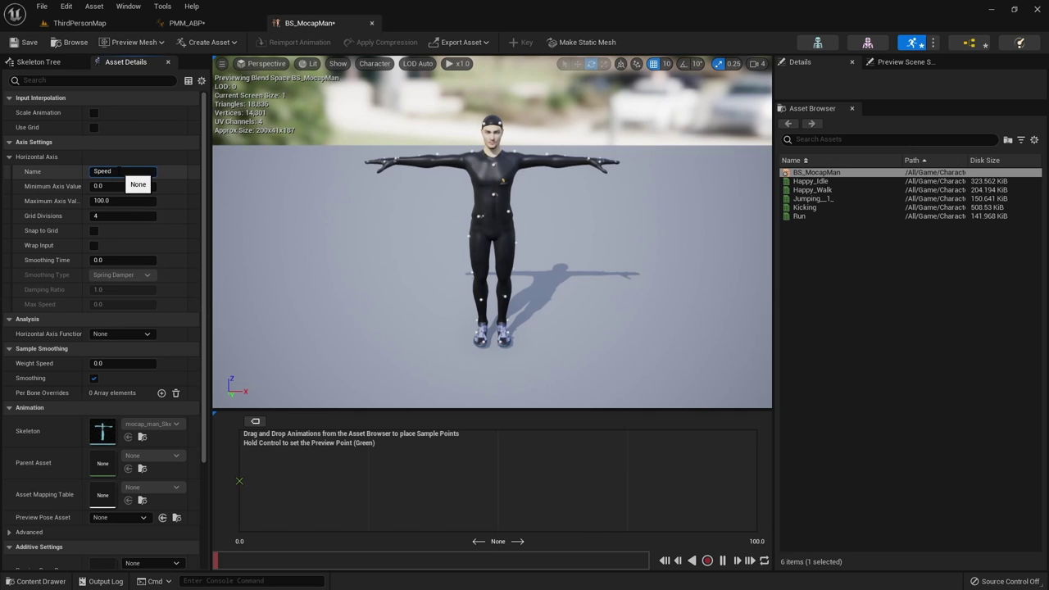
{"action": "key", "text": "Return"}
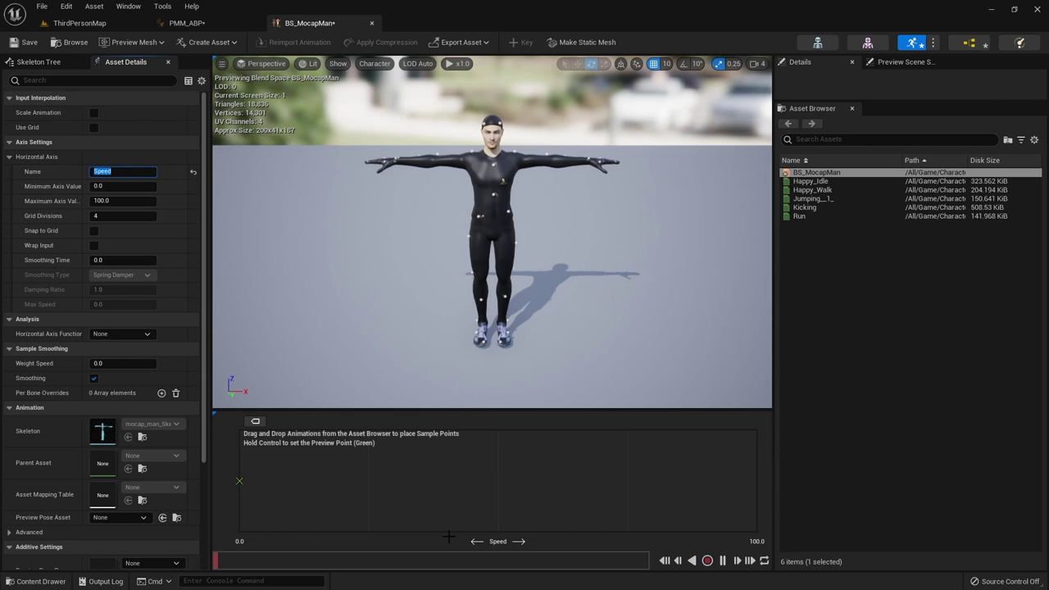
Place the Happy_Idle animation as a blend sample at Speed 0.0.
{"action": "mouse_move", "coordinate": [238, 479]}
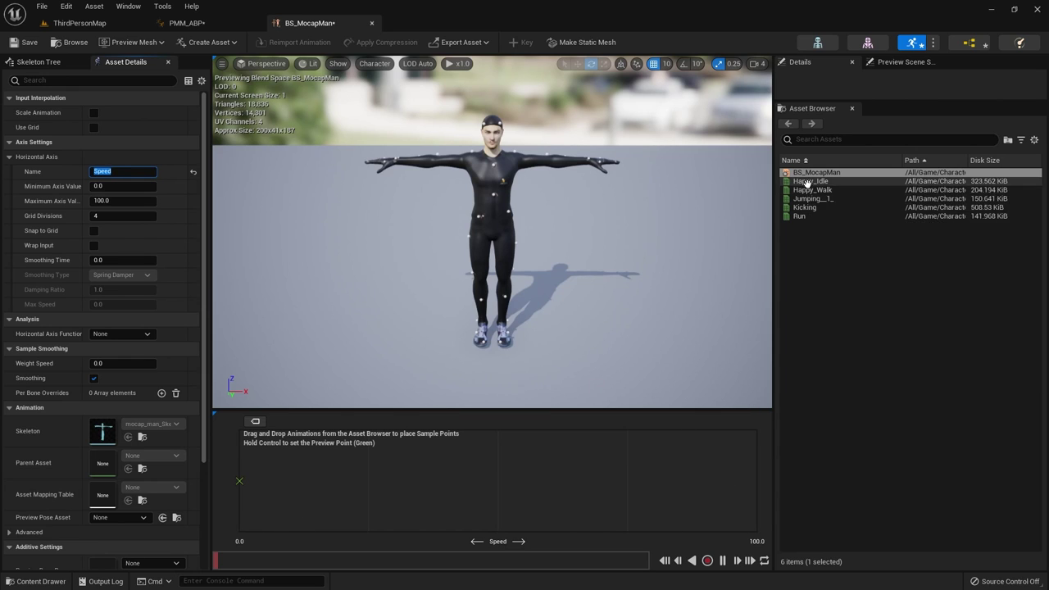
{"action": "left_click_drag", "start_coordinate": [807, 184], "coordinate": [239, 482]}
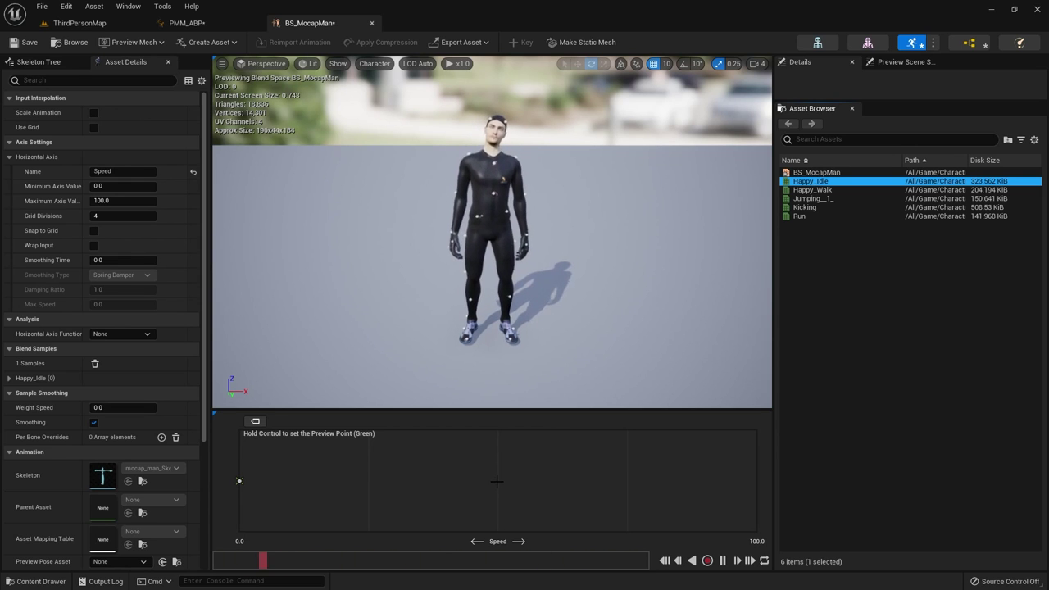
Place the Happy_Walk animation as a blend sample at the midpoint of the Speed axis and preview its blend with Happy_Idle.
{"action": "left_click", "coordinate": [787, 190]}
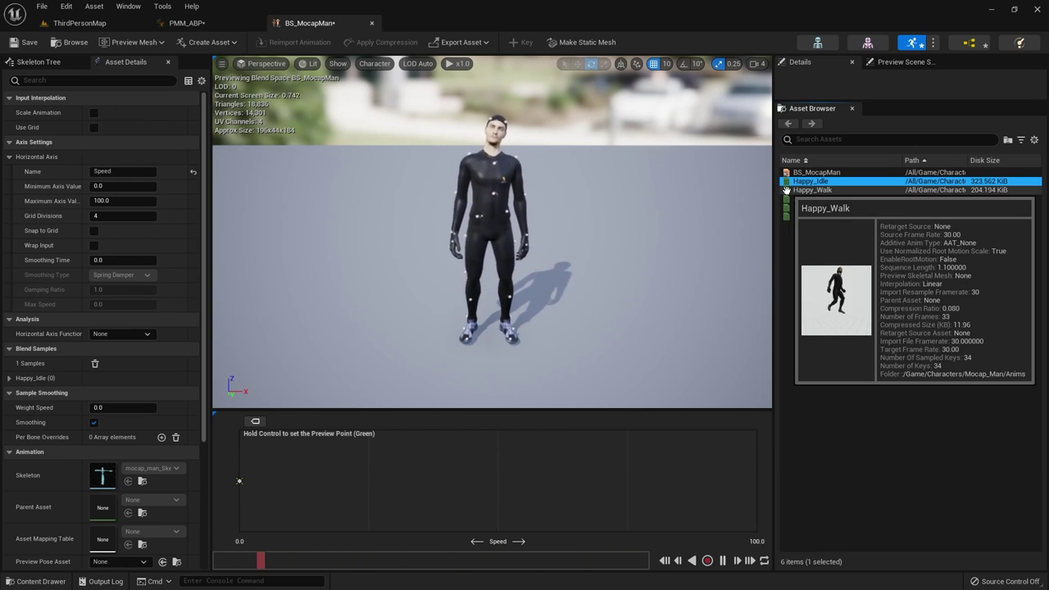
{"action": "left_click_drag", "start_coordinate": [787, 190], "coordinate": [496, 481]}
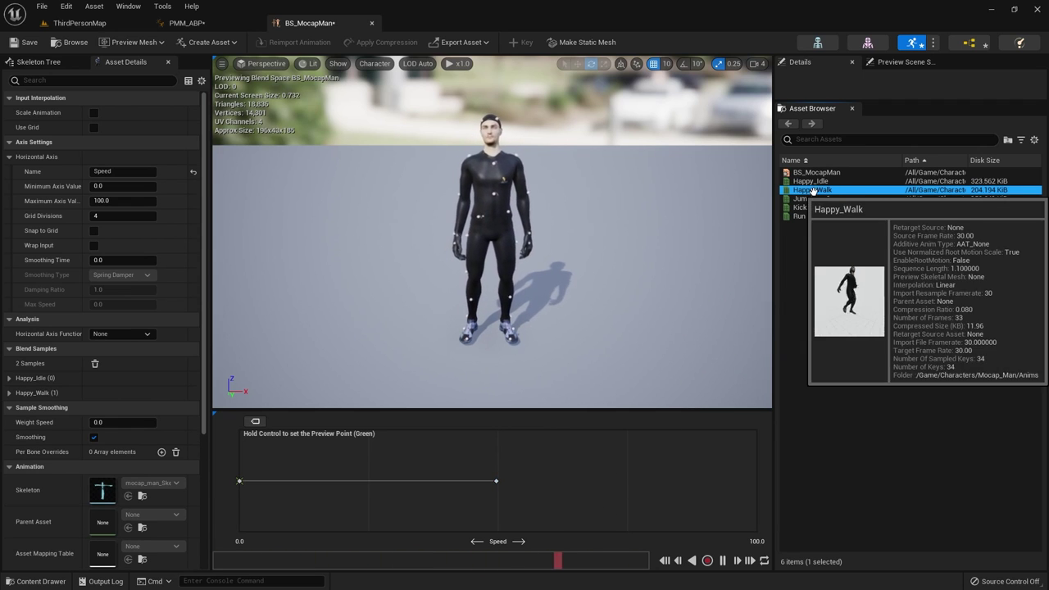
{"action": "mouse_move", "coordinate": [496, 483]}
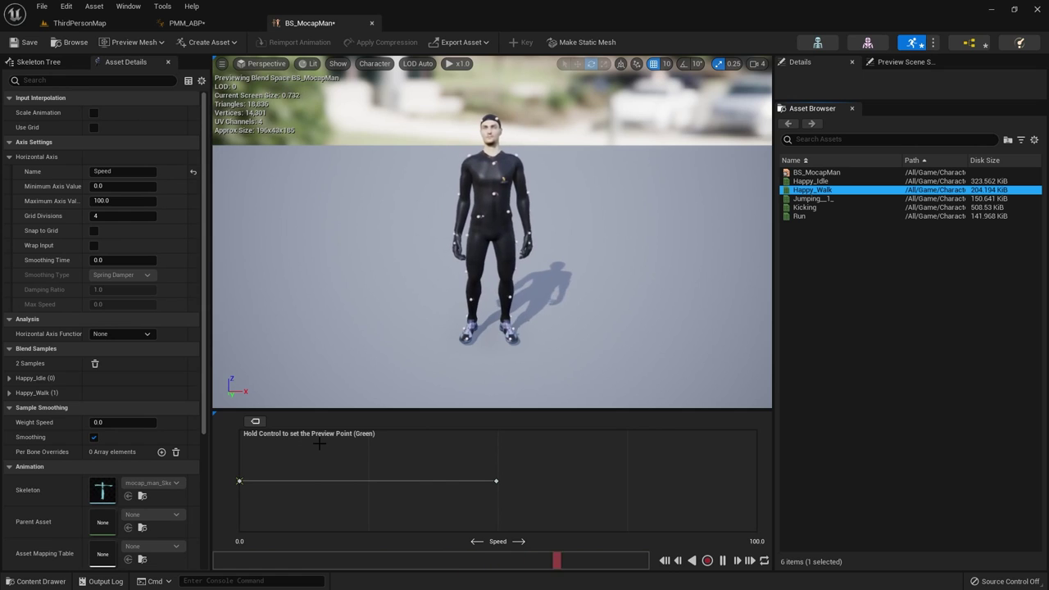
{"action": "key", "text": "ctrl"}
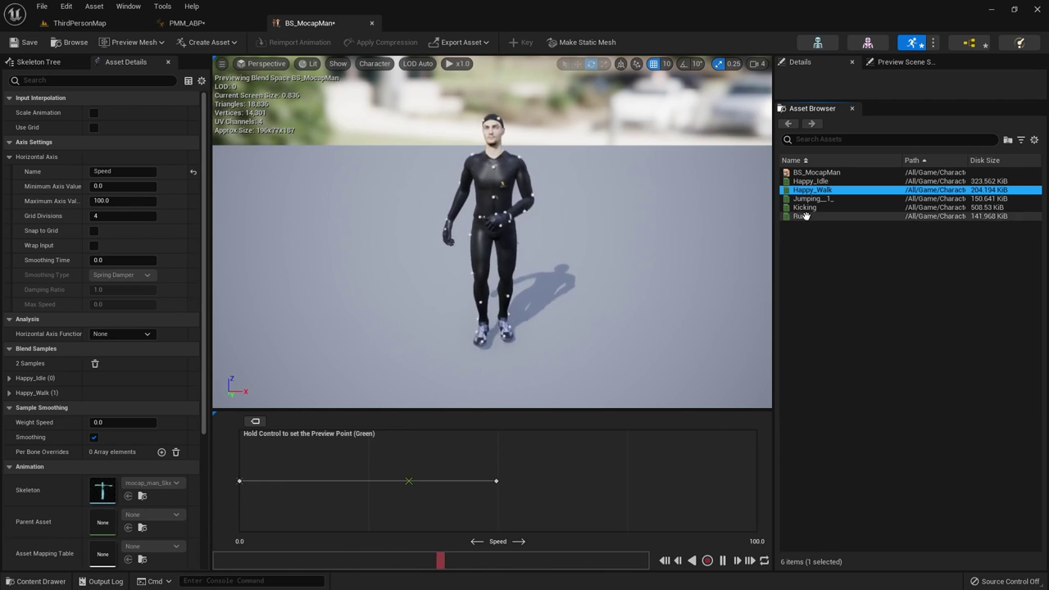
Place the Run animation as a blend sample at the Speed 100.0 end of the axis and save BS_MocapMan.
{"action": "mouse_move", "coordinate": [802, 212]}
{"action": "left_click_drag", "start_coordinate": [800, 216], "coordinate": [754, 479]}
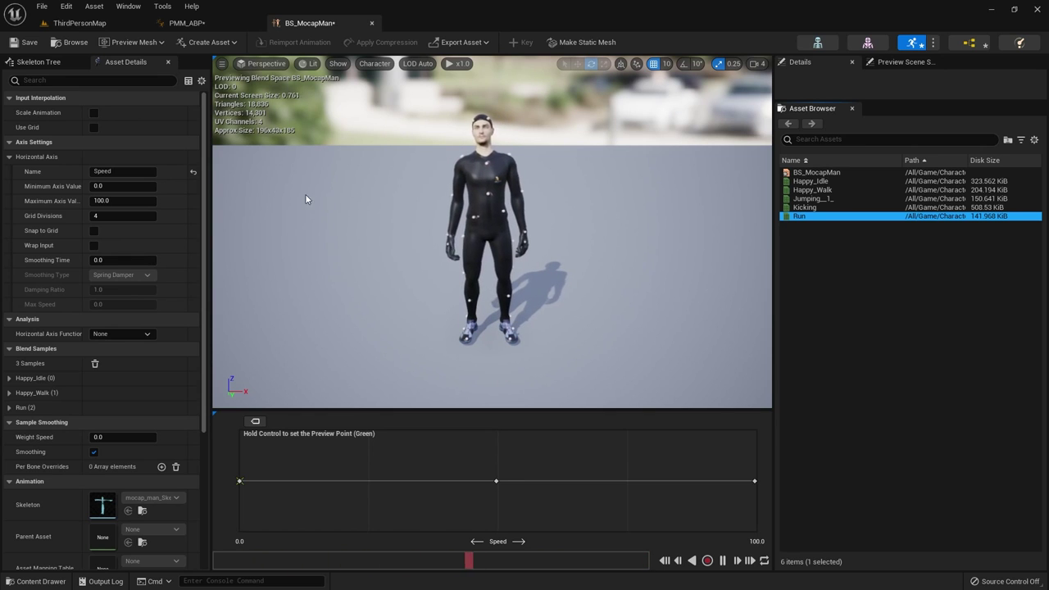
{"action": "left_click", "coordinate": [29, 42]}
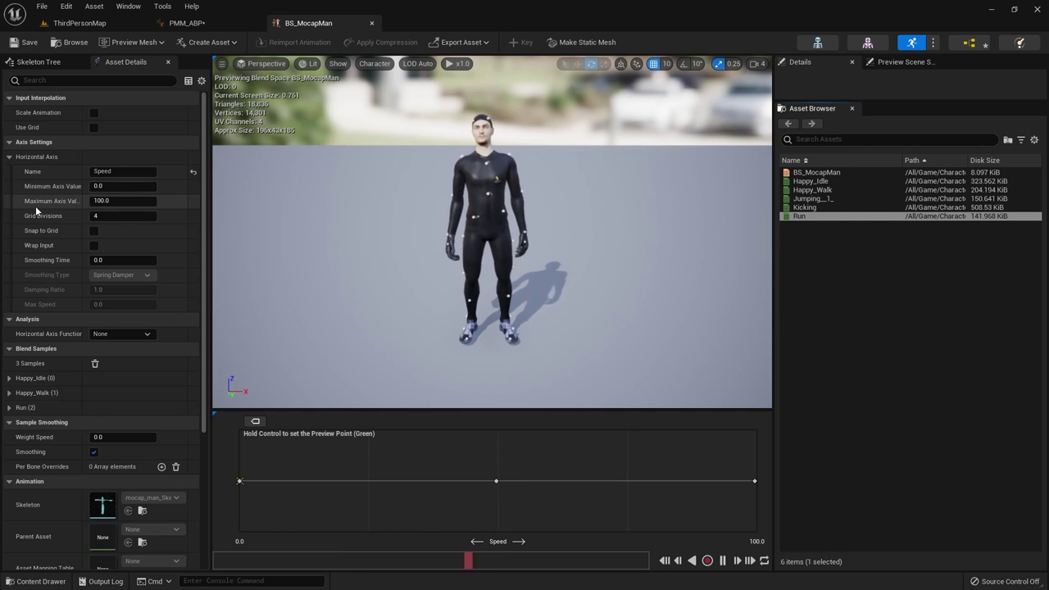
Try a maximum Speed axis value of 200, restore it to 100 and save the blend space.
{"action": "left_click_drag", "start_coordinate": [80, 197], "coordinate": [105, 196]}
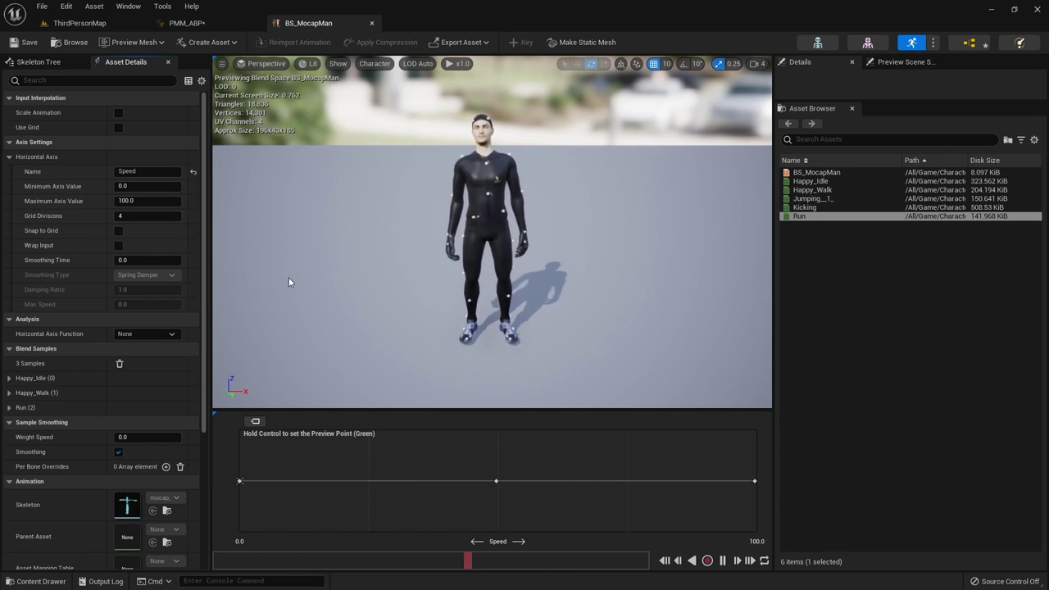
{"action": "left_click", "coordinate": [149, 202]}
{"action": "type", "text": "200"}
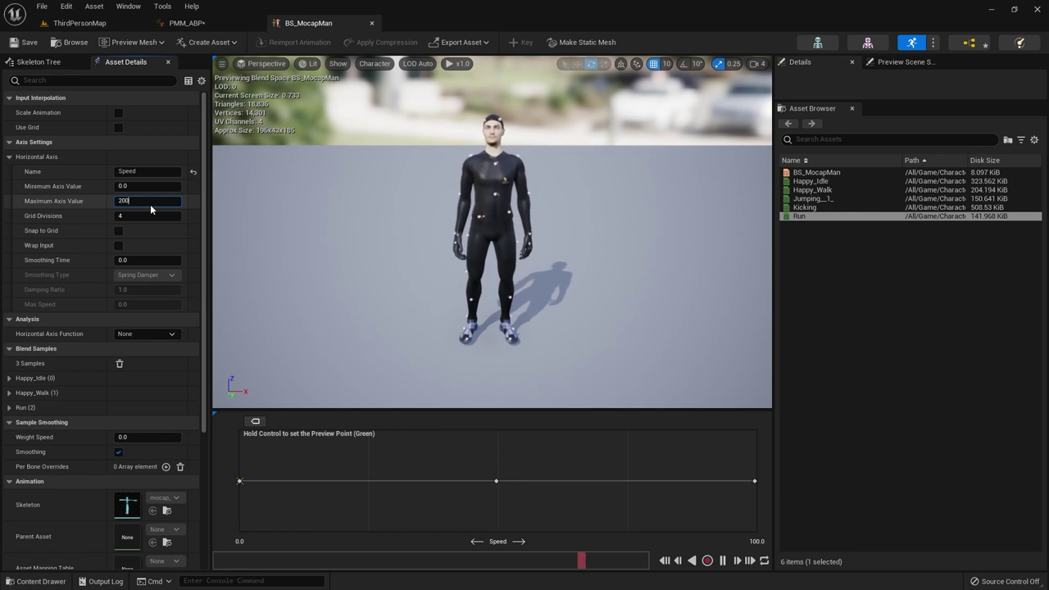
{"action": "key", "text": "Return"}
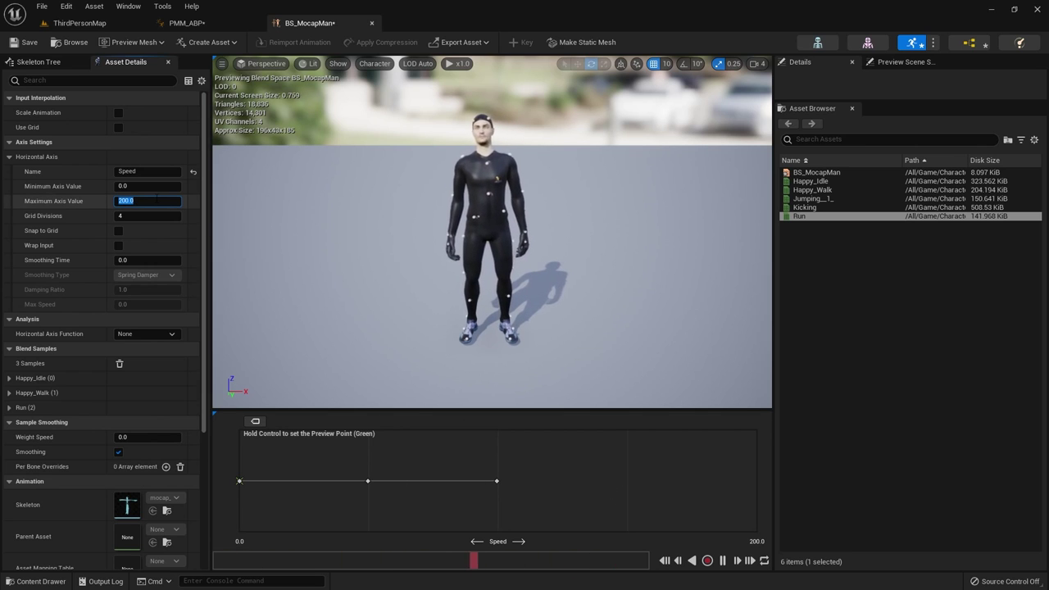
{"action": "type", "text": "100"}
{"action": "key", "text": "Return"}
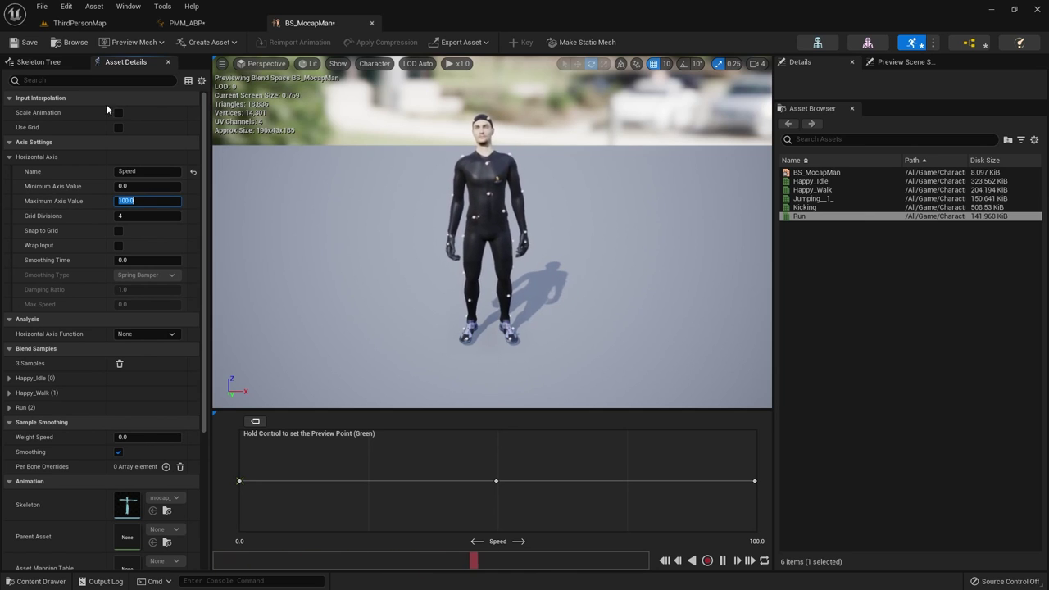
{"action": "left_click", "coordinate": [33, 45]}
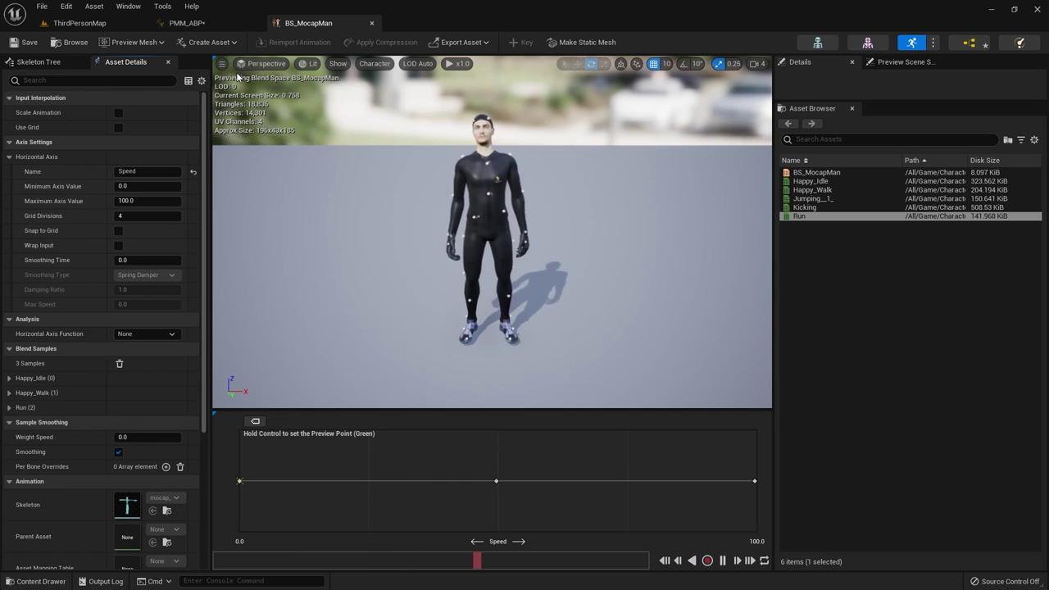
In PMM_ABP's Idle/Walk/Run state, add the BS_MocapMan blend space player and connect it to the Output Animation Pose result.
{"action": "mouse_move", "coordinate": [817, 177]}
{"action": "left_click", "coordinate": [190, 24]}
{"action": "left_click_drag", "start_coordinate": [594, 263], "coordinate": [611, 289]}
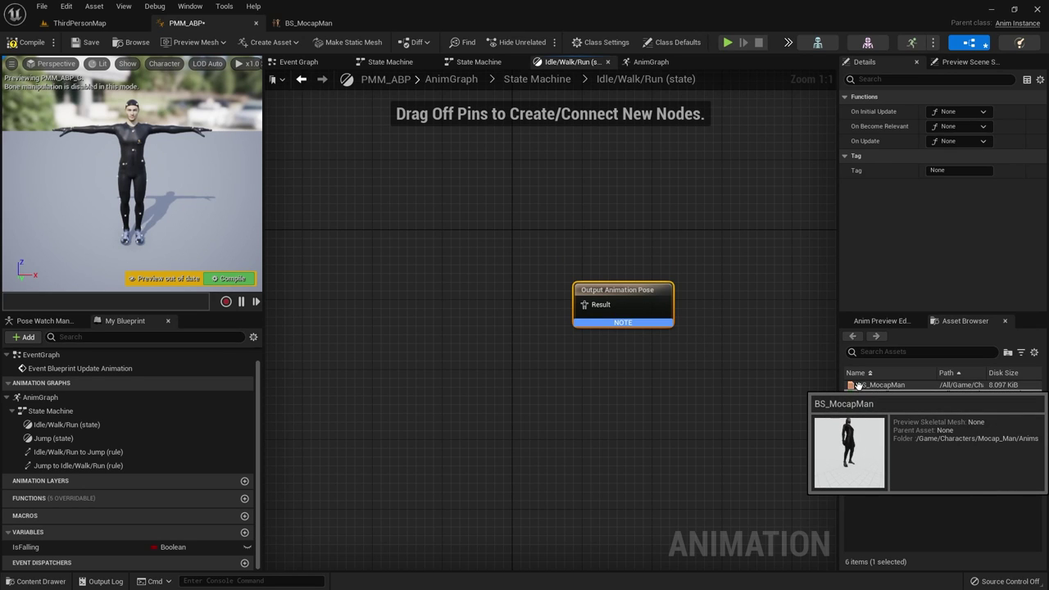
{"action": "left_click_drag", "start_coordinate": [857, 385], "coordinate": [390, 284]}
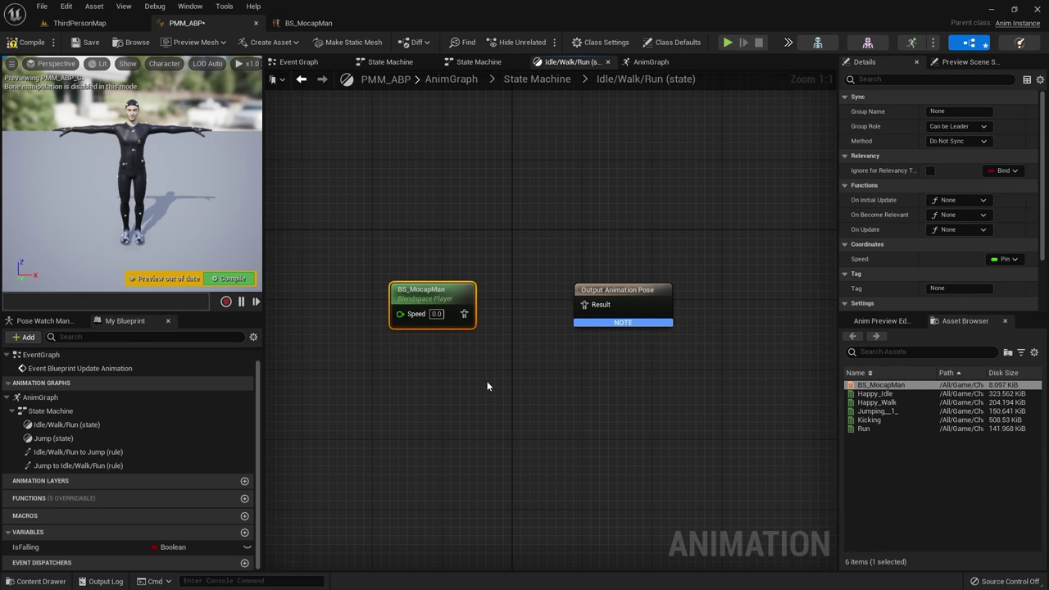
{"action": "left_click_drag", "start_coordinate": [464, 314], "coordinate": [585, 304]}
{"action": "left_click_drag", "start_coordinate": [447, 290], "coordinate": [473, 290]}
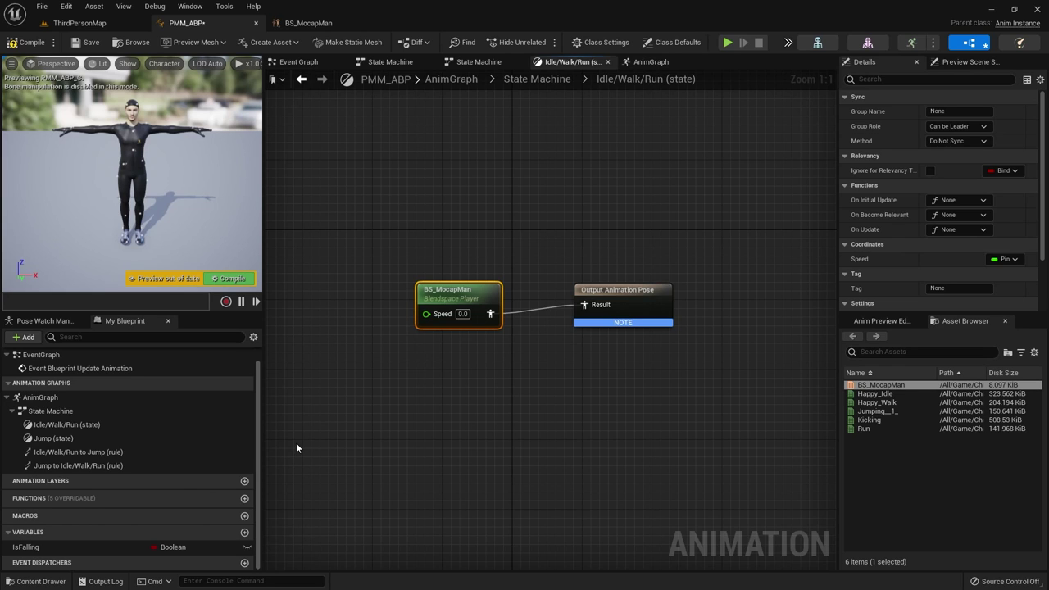
In the Event Graph, add a Get Velocity node fed by the Get Movement Component return value.
{"action": "left_click", "coordinate": [302, 65]}
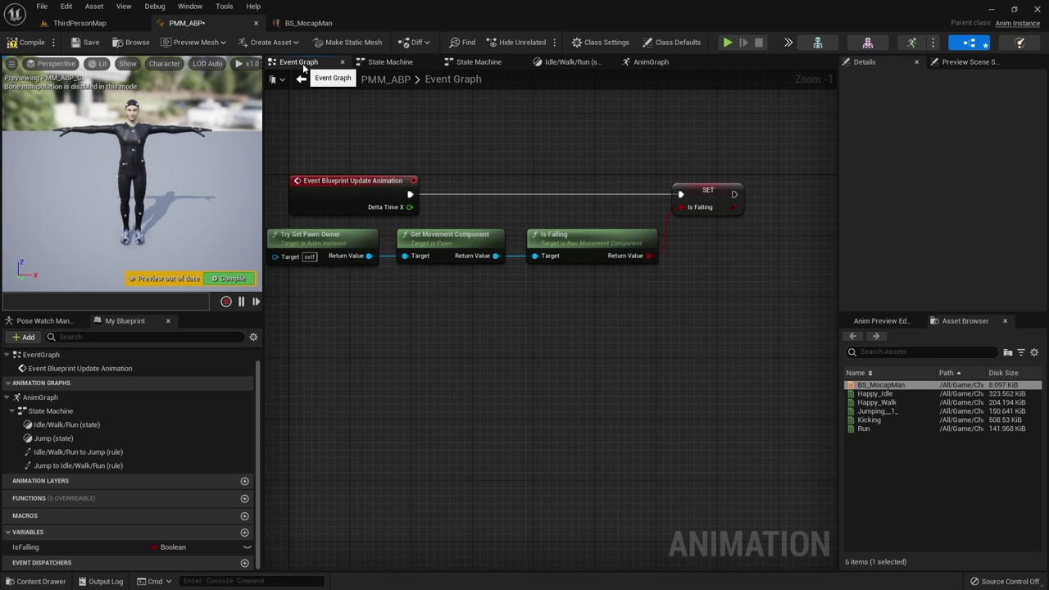
{"action": "right_click_drag", "start_coordinate": [496, 300], "coordinate": [537, 313]}
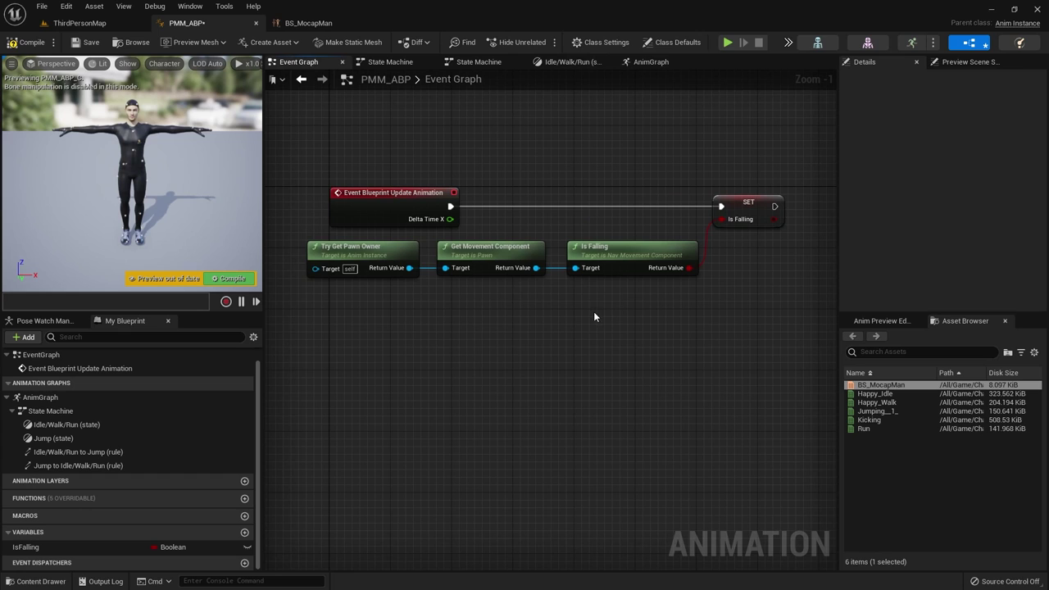
{"action": "right_click_drag", "start_coordinate": [598, 316], "coordinate": [560, 307]}
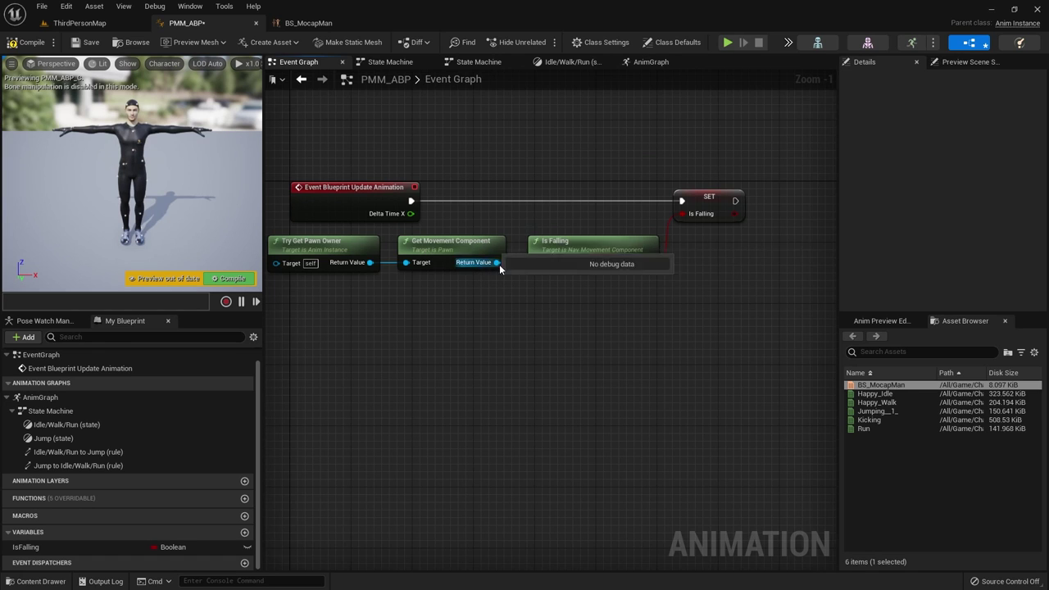
{"action": "left_click_drag", "start_coordinate": [497, 262], "coordinate": [544, 359]}
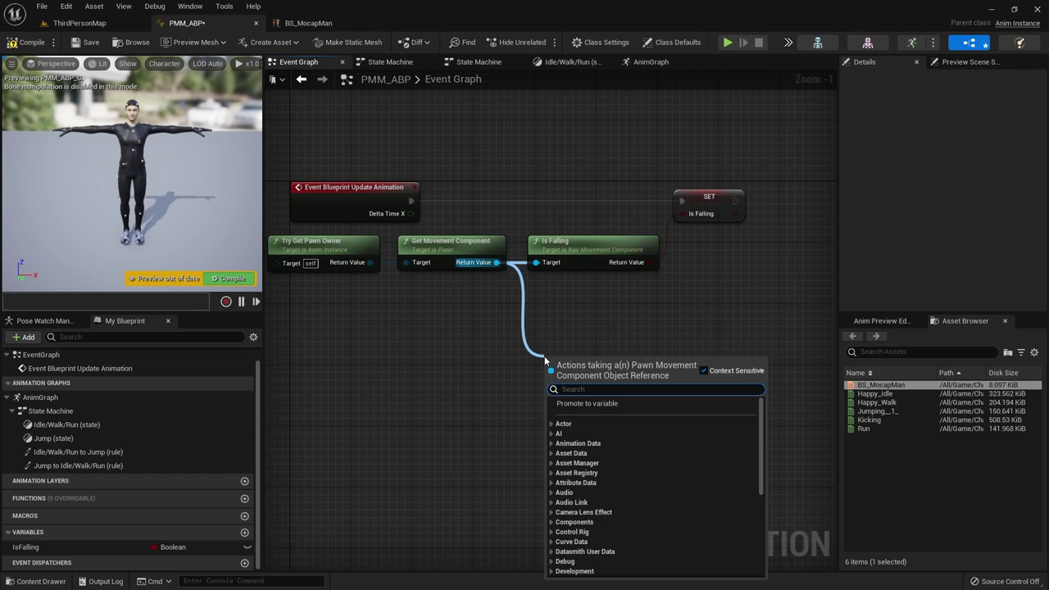
{"action": "type", "text": "velo"}
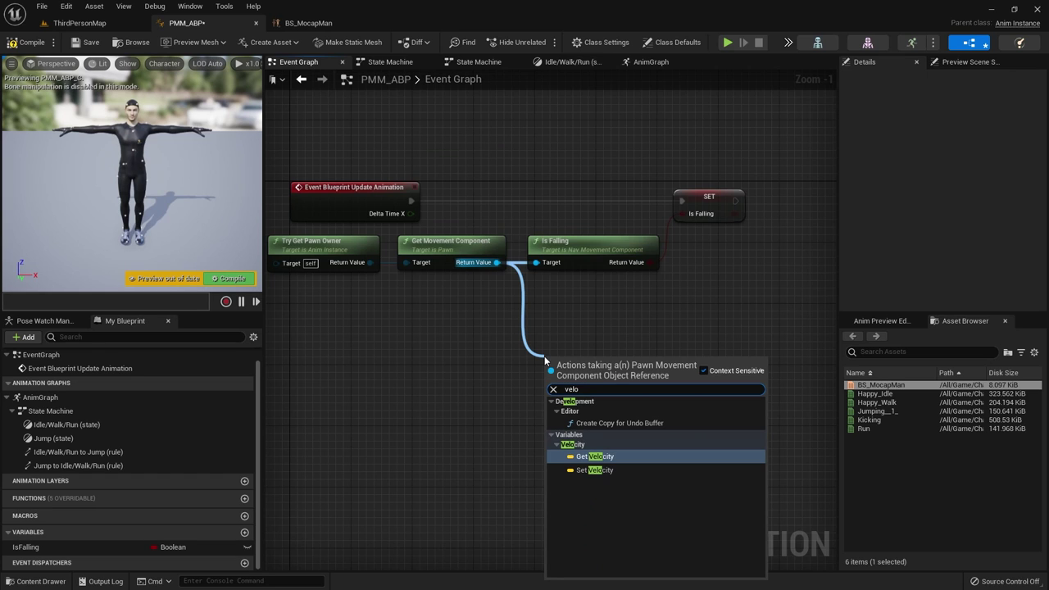
{"action": "left_click", "coordinate": [595, 457]}
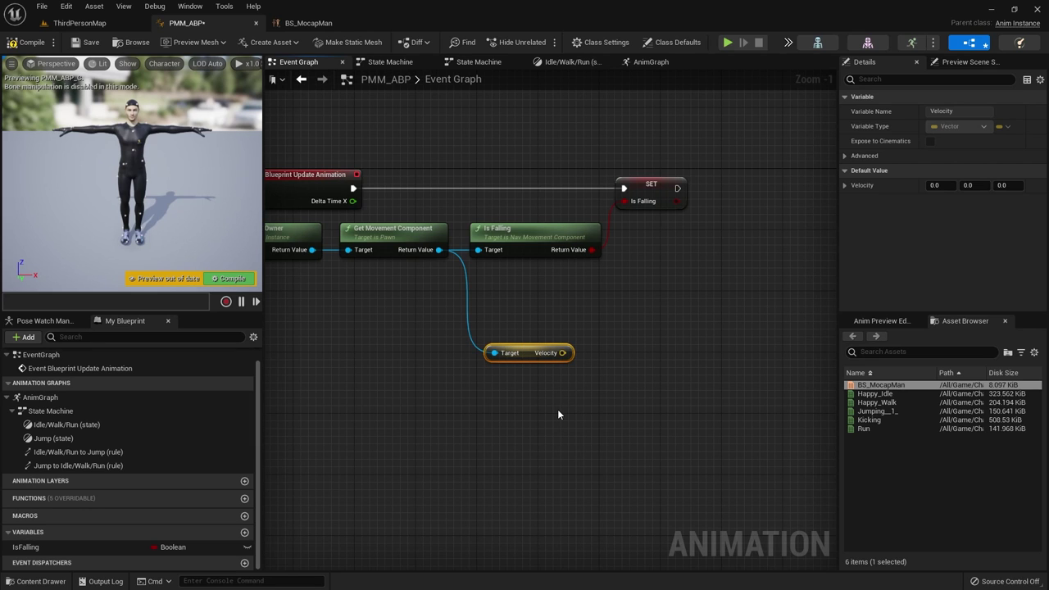
Add a Vector Length node fed by the Velocity output and align it beside the Velocity node.
{"action": "right_click_drag", "start_coordinate": [558, 411], "coordinate": [502, 404]}
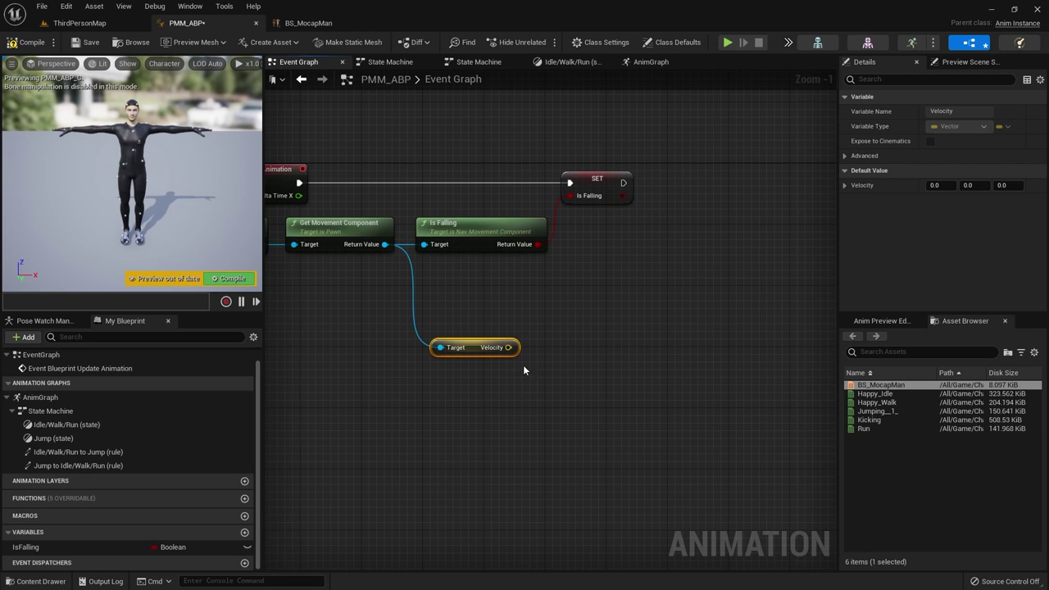
{"action": "left_click_drag", "start_coordinate": [508, 347], "coordinate": [572, 347]}
{"action": "type", "text": "len"}
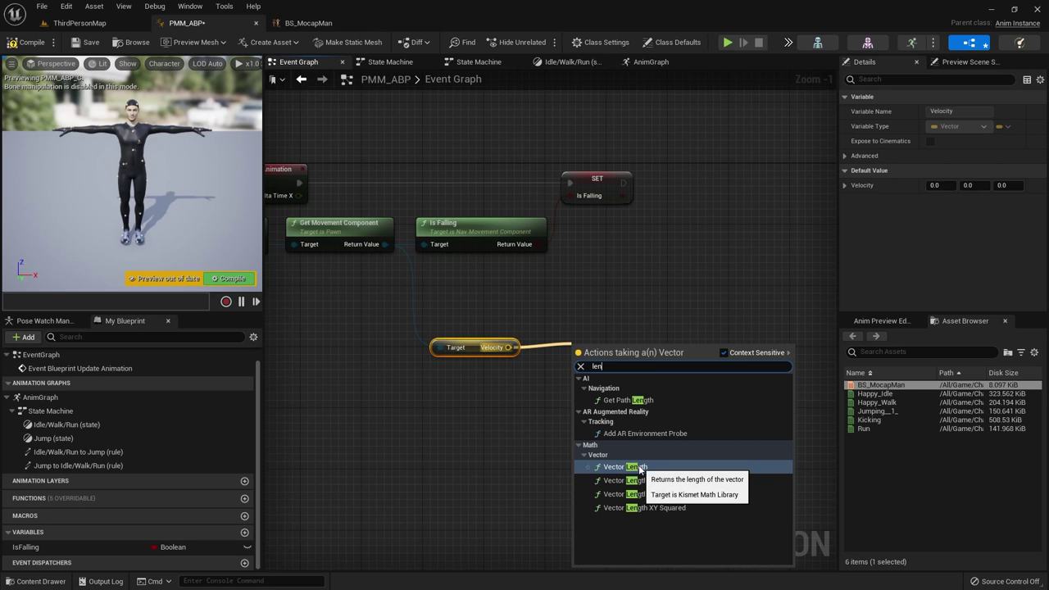
{"action": "left_click", "coordinate": [640, 467]}
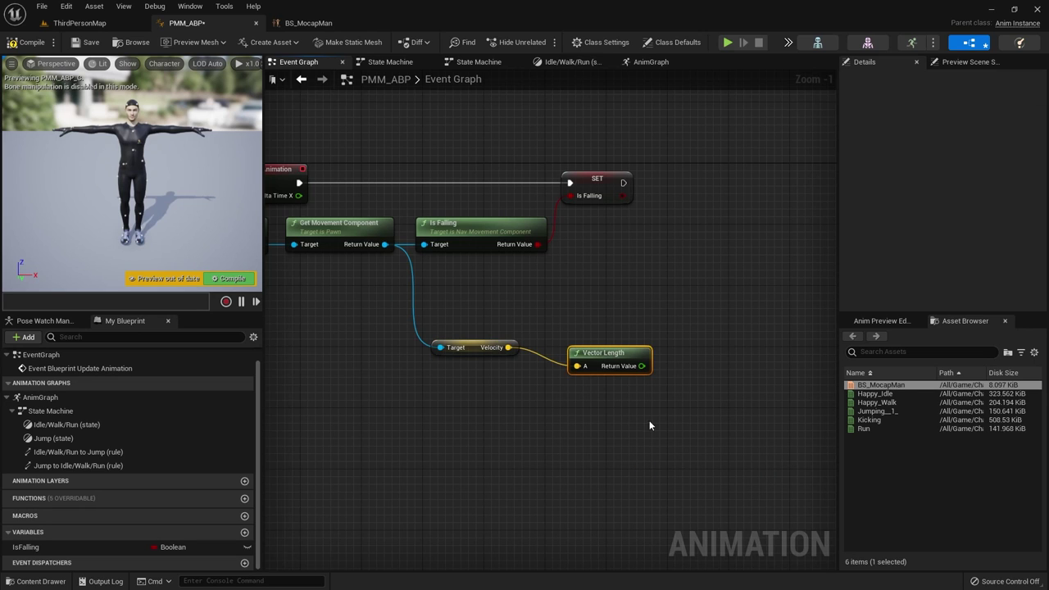
{"action": "left_click_drag", "start_coordinate": [607, 352], "coordinate": [599, 345]}
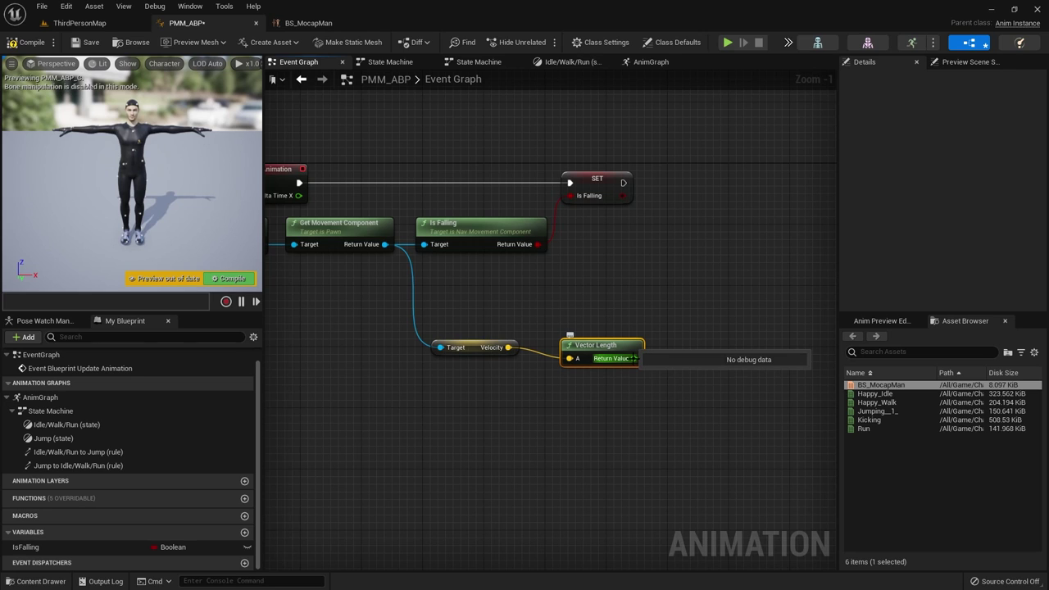
Promote the Vector Length return value to a variable named Speed and chain its SET node after the Is Falling SET node.
{"action": "right_click", "coordinate": [634, 359]}
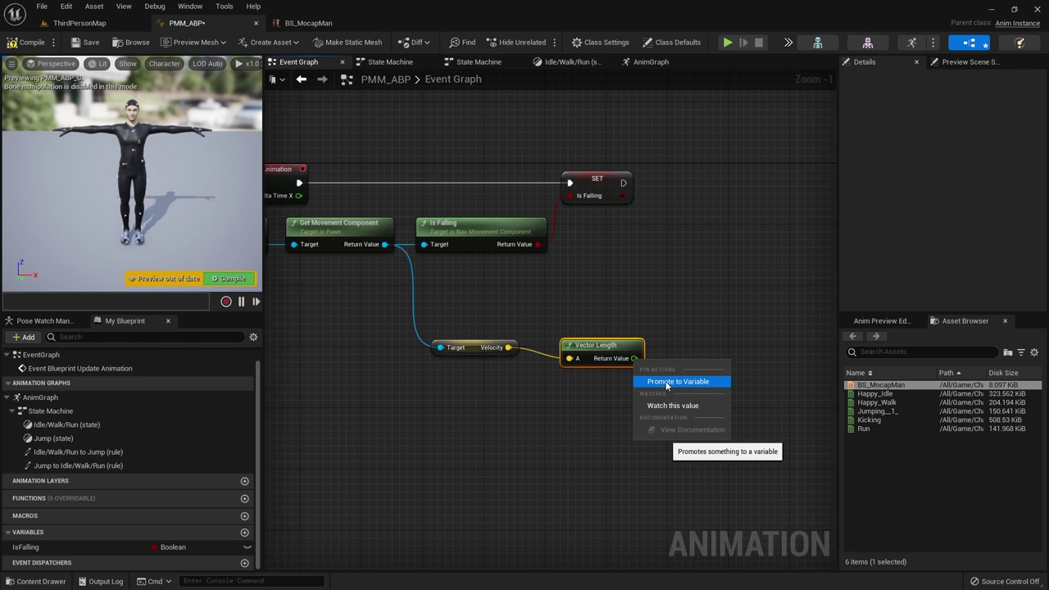
{"action": "left_click", "coordinate": [666, 382]}
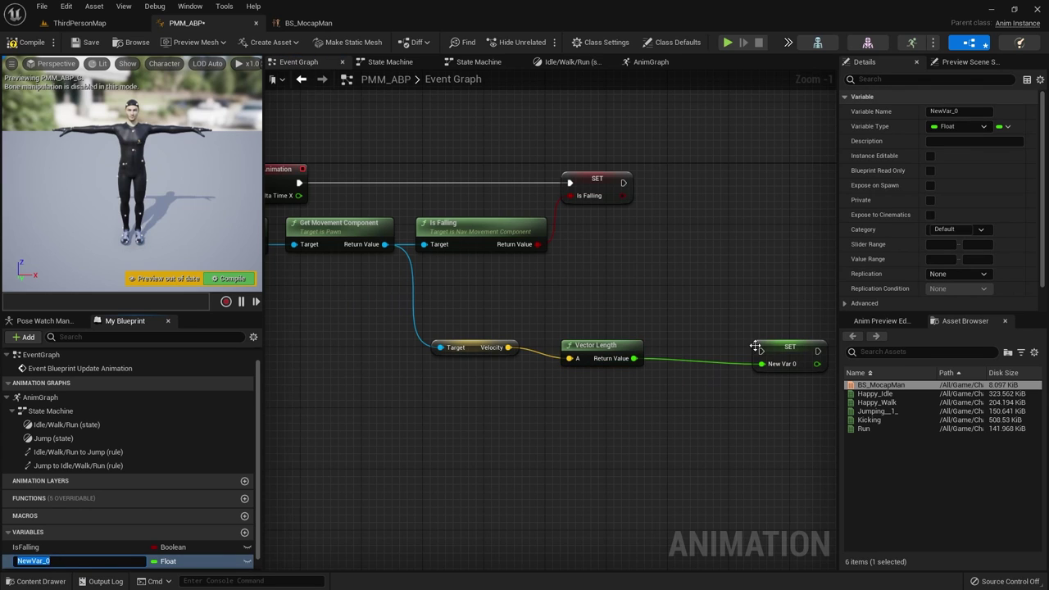
{"action": "left_click_drag", "start_coordinate": [787, 347], "coordinate": [739, 284]}
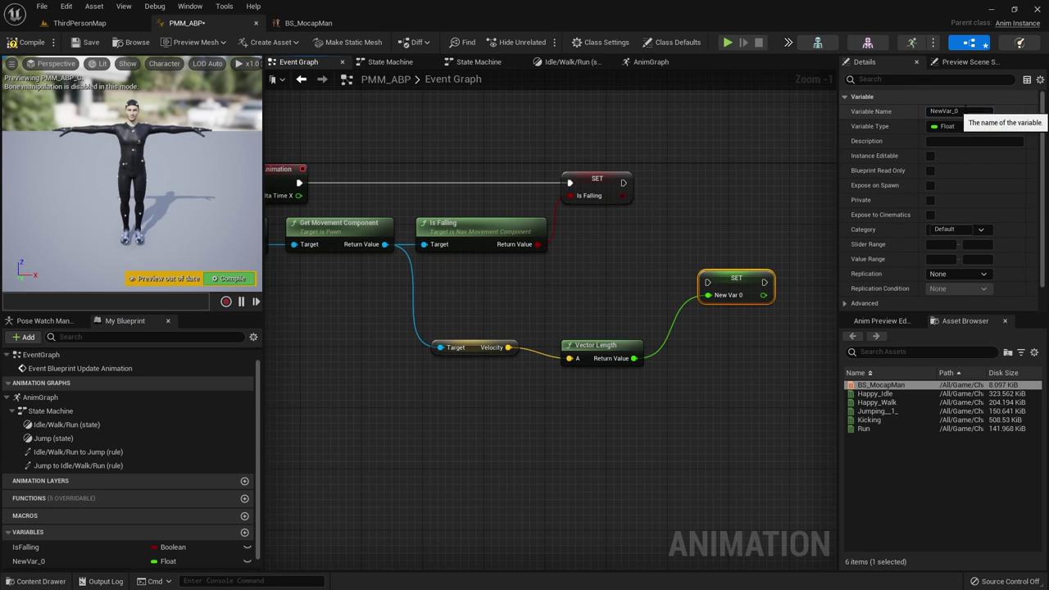
{"action": "left_click", "coordinate": [943, 111]}
{"action": "type", "text": "S"}
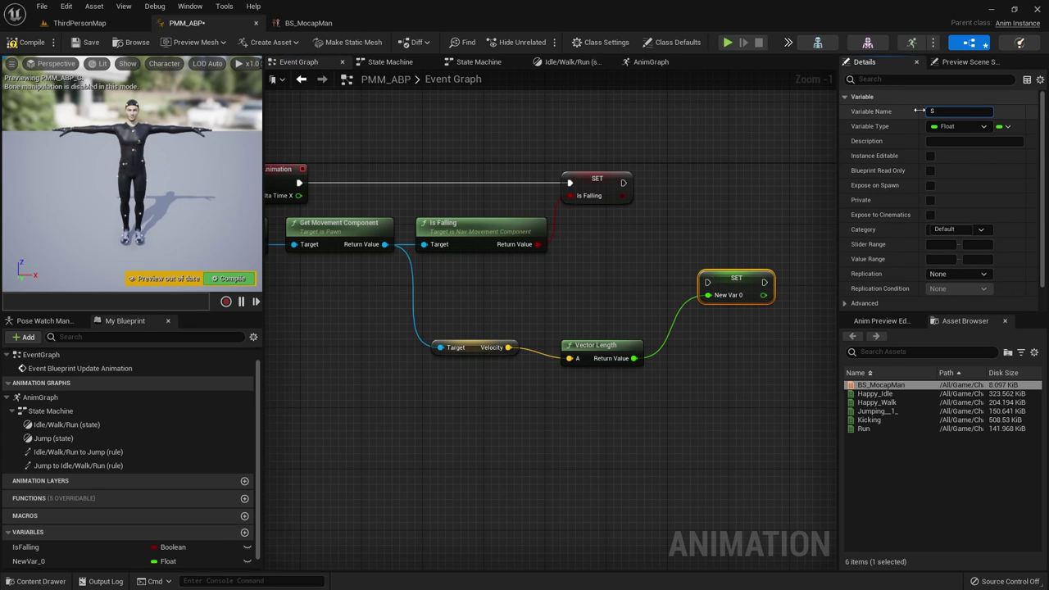
{"action": "type", "text": "peed"}
{"action": "key", "text": "Return"}
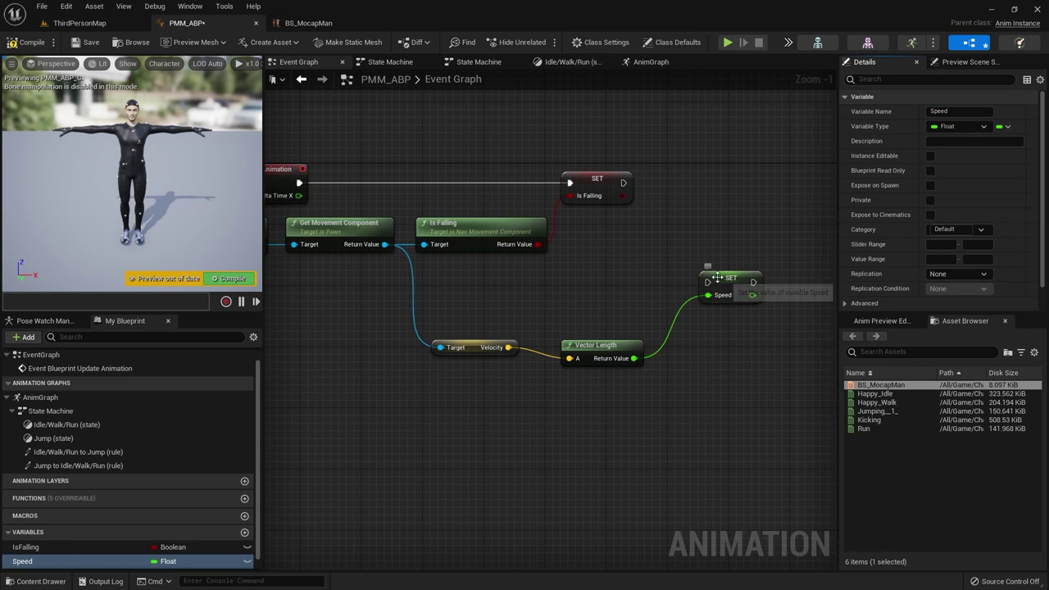
{"action": "left_click_drag", "start_coordinate": [624, 183], "coordinate": [707, 284]}
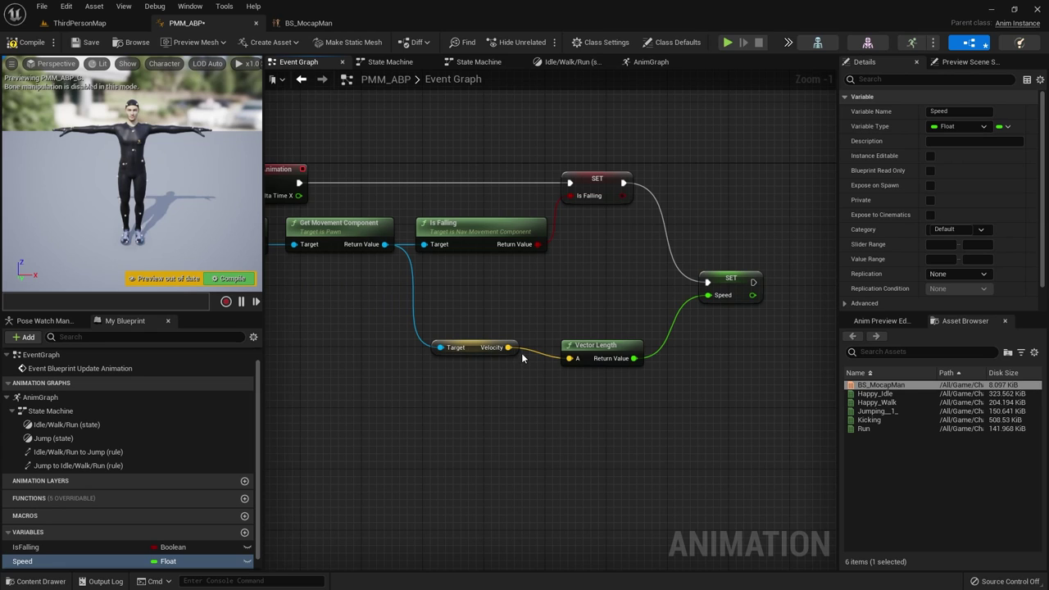
In the Idle/Walk/Run state, add a Get Speed node and connect it to the Speed input of BS_MocapMan.
{"action": "left_click", "coordinate": [484, 62]}
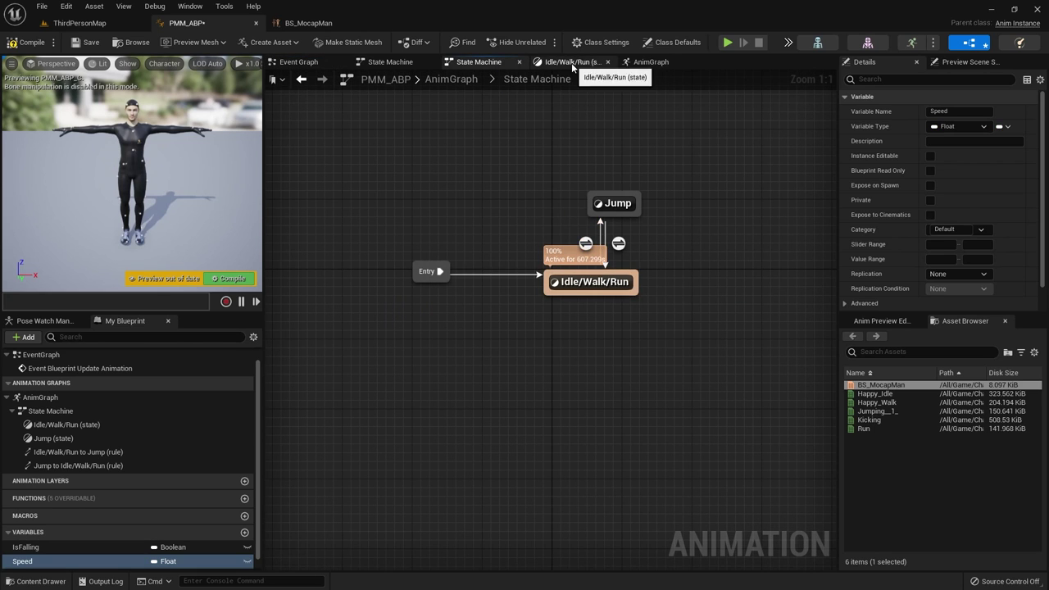
{"action": "double_click", "coordinate": [599, 281]}
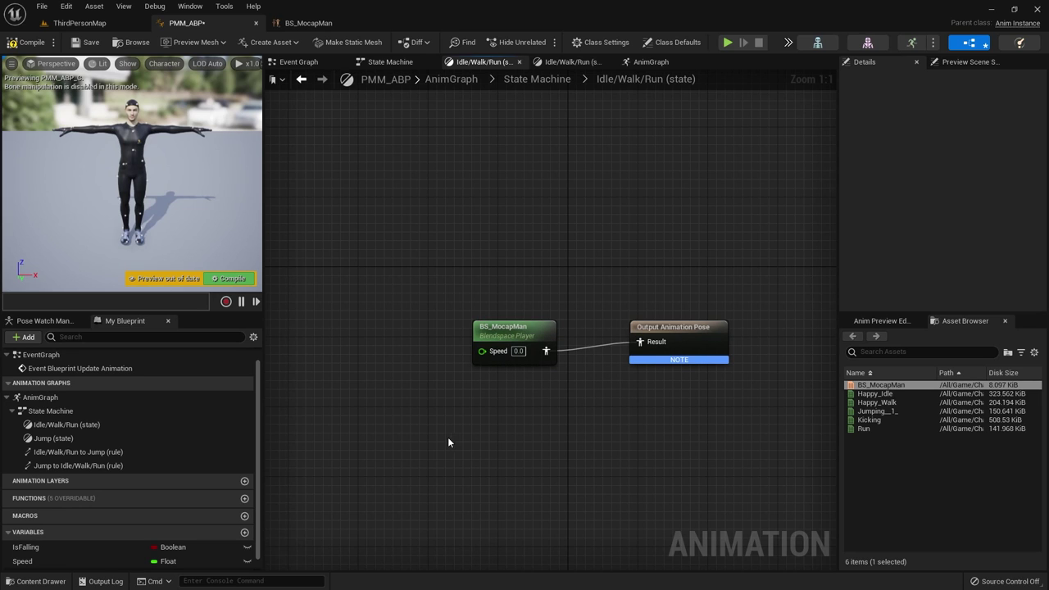
{"action": "left_click_drag", "start_coordinate": [26, 565], "coordinate": [334, 338]}
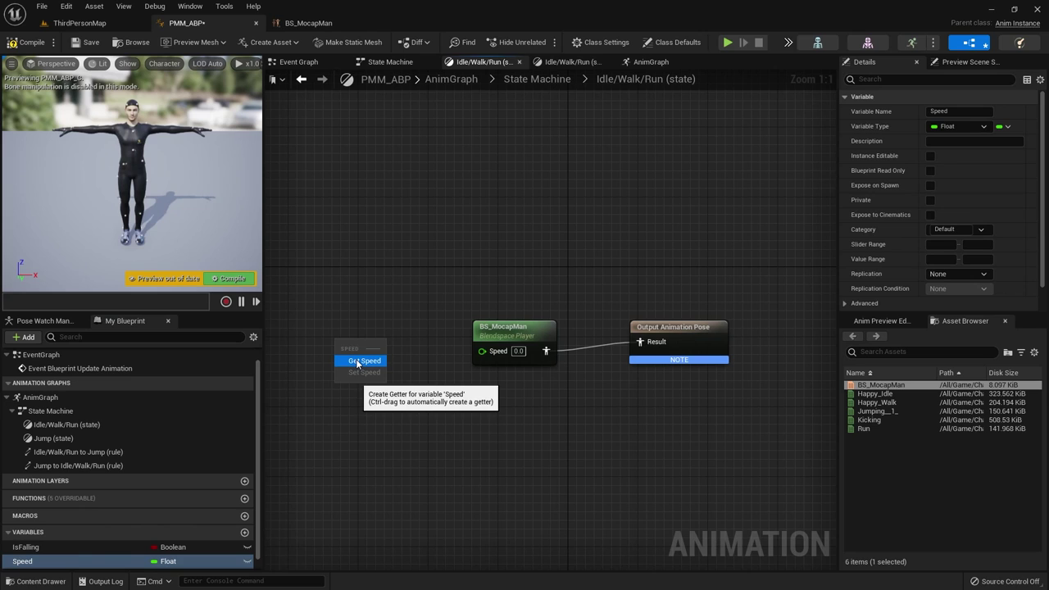
{"action": "left_click", "coordinate": [357, 362]}
{"action": "left_click_drag", "start_coordinate": [392, 346], "coordinate": [482, 351]}
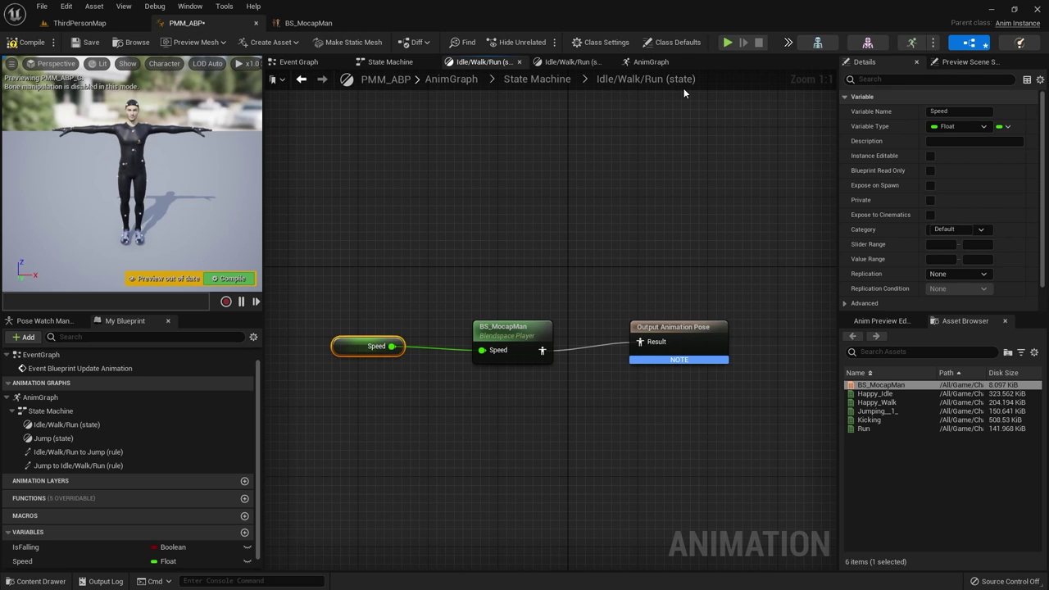
Return to the State Machine graph and examine the transitions between Idle/Walk/Run and Jump.
{"action": "left_click", "coordinate": [550, 82]}
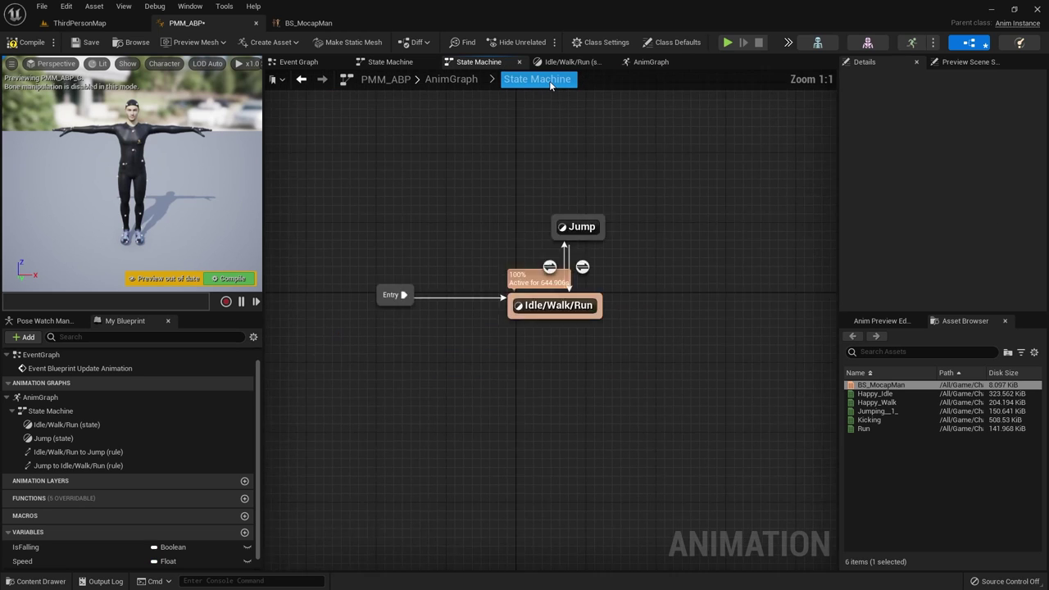
{"action": "right_click_drag", "start_coordinate": [569, 287], "coordinate": [488, 232]}
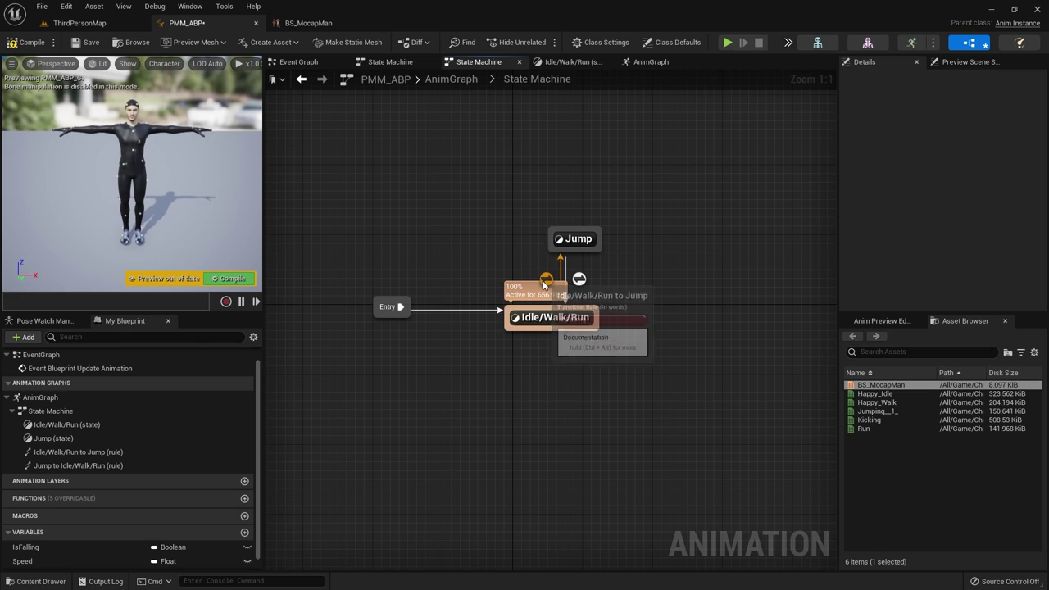
{"action": "mouse_move", "coordinate": [580, 280]}
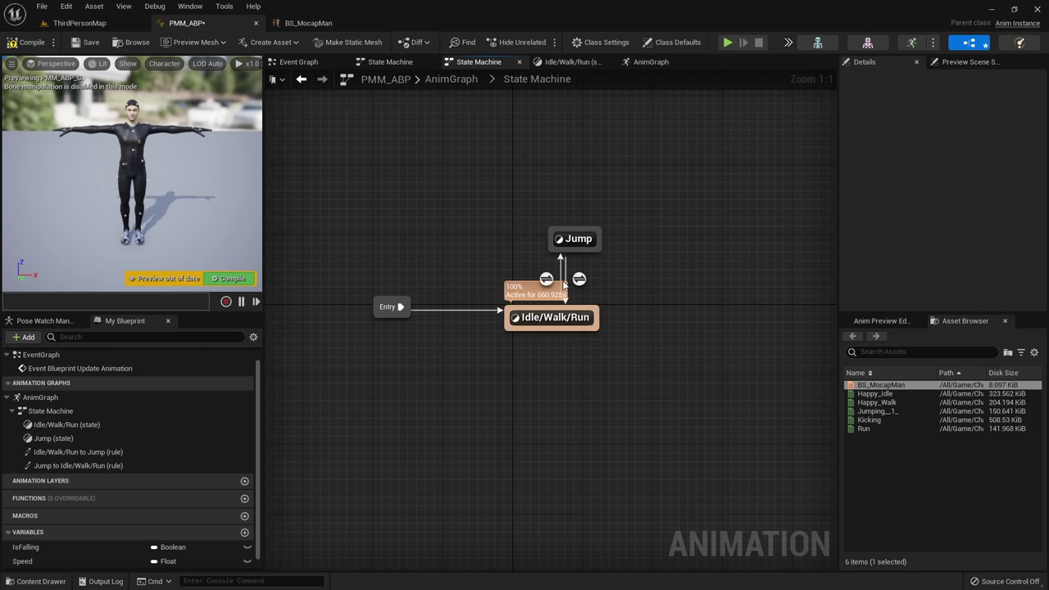
Compile and save the PMM_ABP animation blueprint.
{"action": "mouse_move", "coordinate": [546, 281]}
{"action": "left_click", "coordinate": [32, 45]}
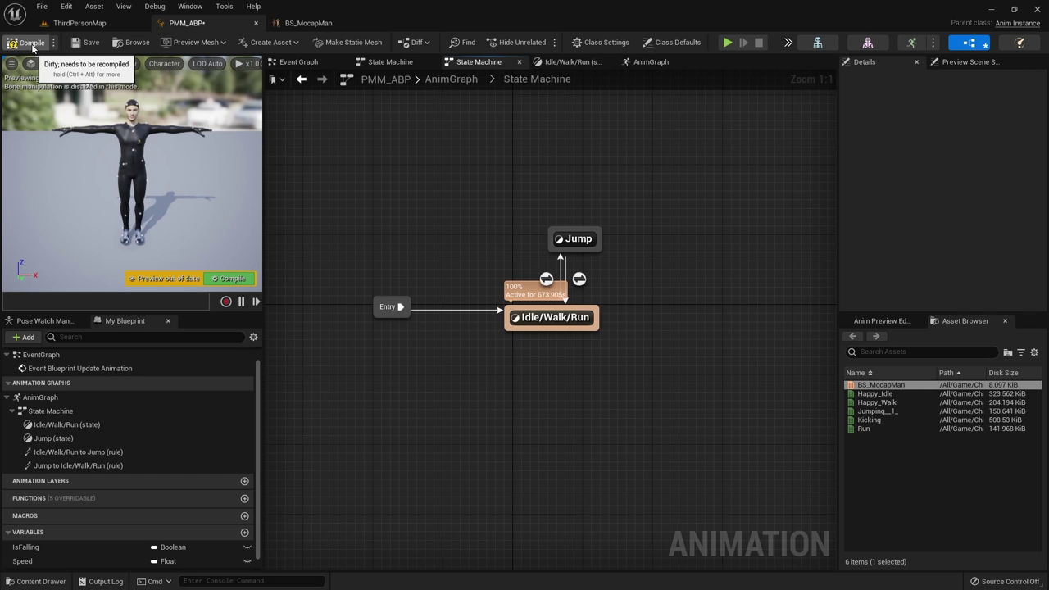
{"action": "left_click", "coordinate": [80, 46]}
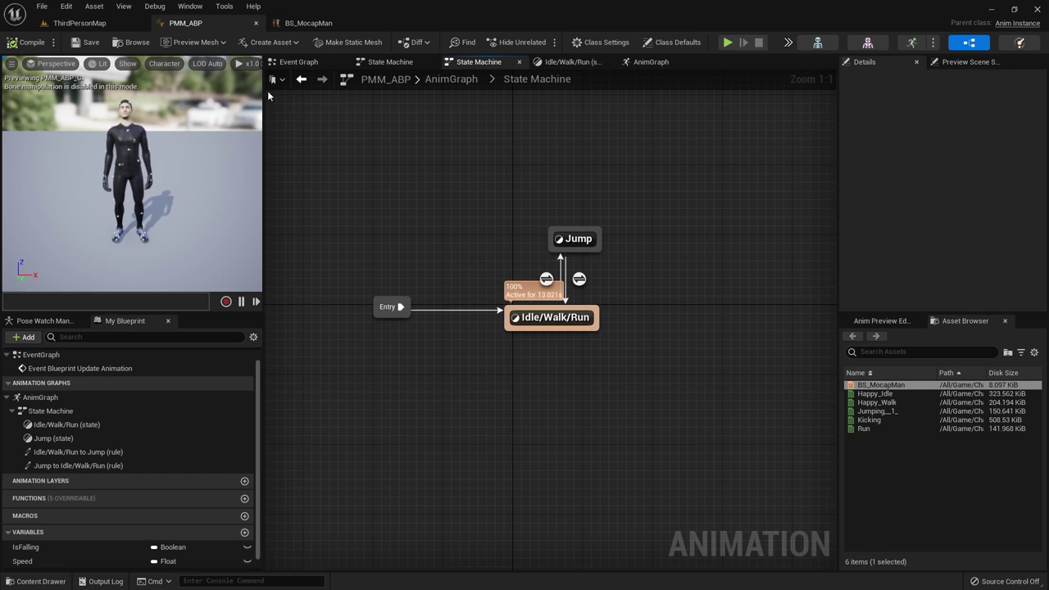
Open BP_ThirdPersonGameMode from the level project's ThirdPerson/Blueprints folder and examine its Default Pawn Class.
{"action": "left_click", "coordinate": [81, 25]}
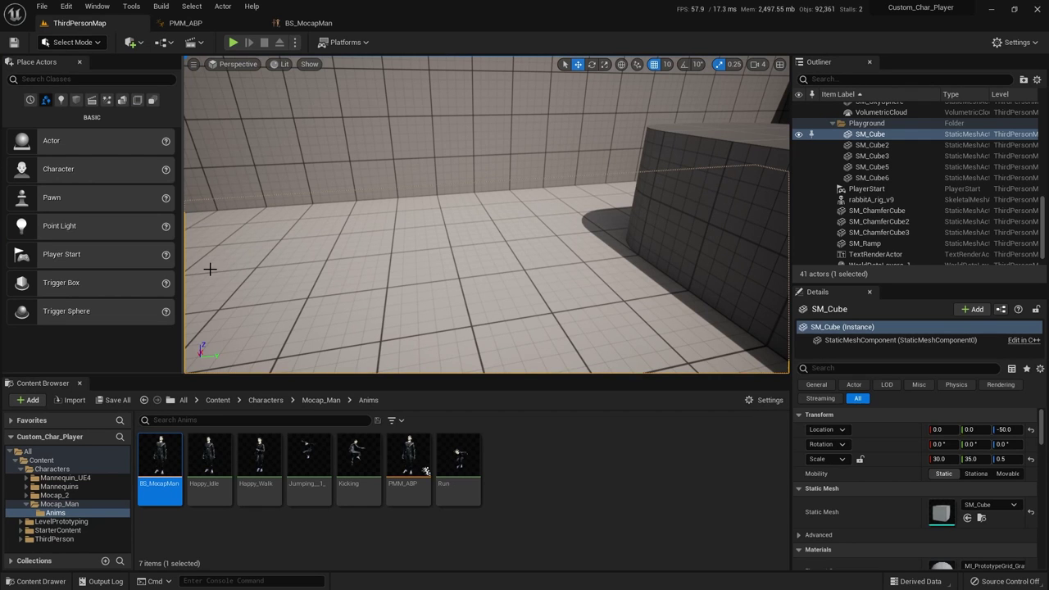
{"action": "left_click_drag", "start_coordinate": [291, 377], "coordinate": [290, 343]}
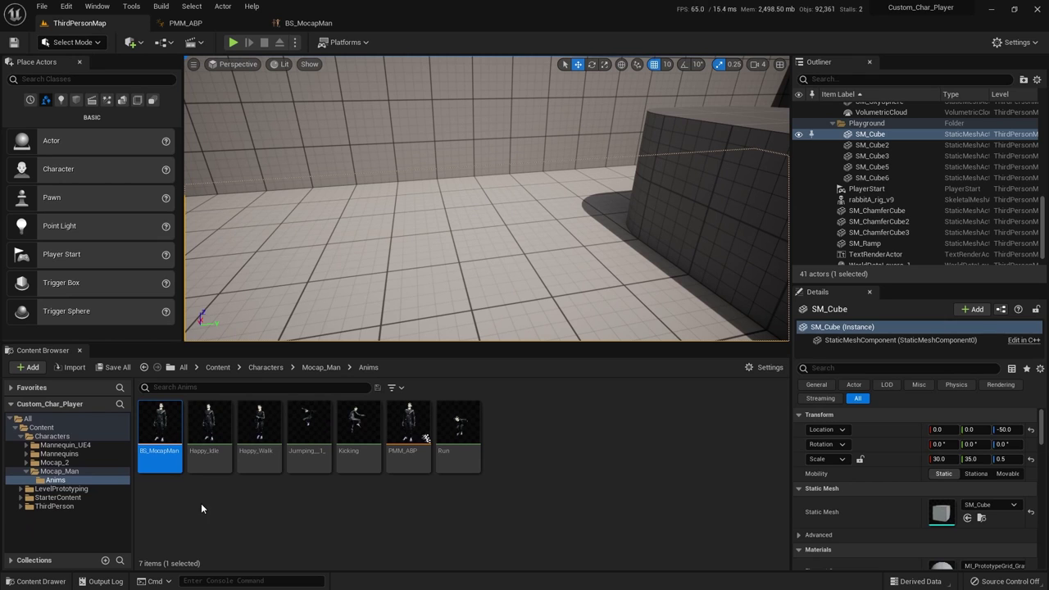
{"action": "left_click", "coordinate": [70, 506]}
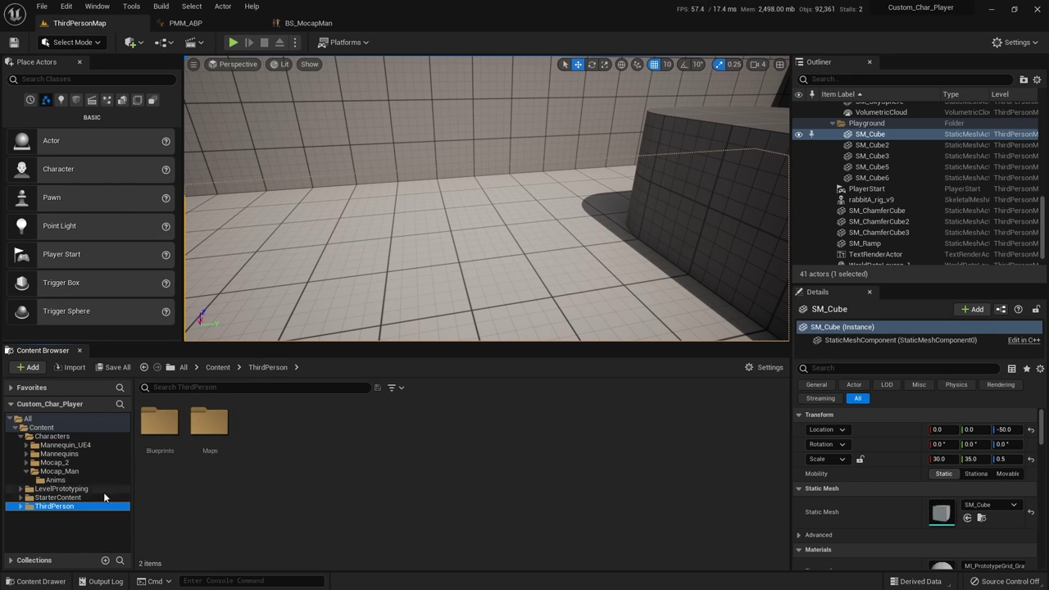
{"action": "double_click", "coordinate": [159, 422]}
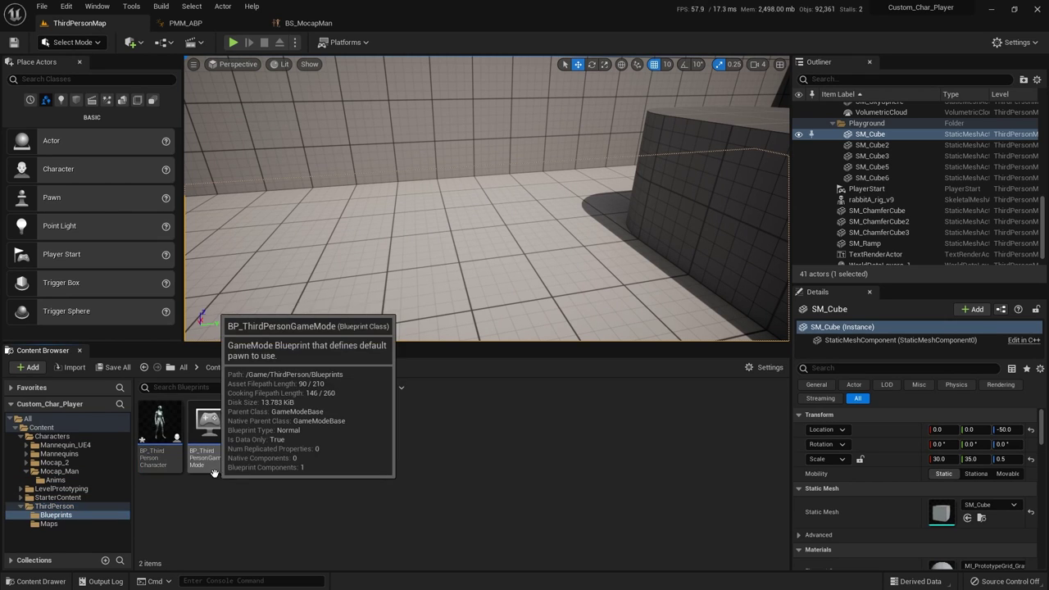
{"action": "double_click", "coordinate": [212, 423]}
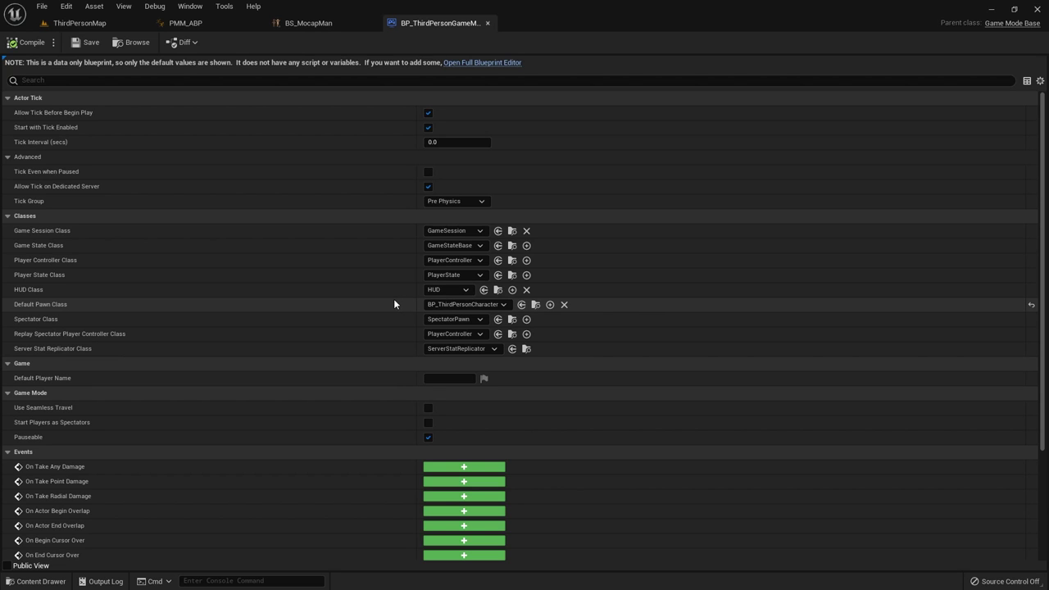
Duplicate the BP_ThirdPersonCharacter blueprint and name the copy BP_MocapMan.
{"action": "left_click", "coordinate": [80, 23]}
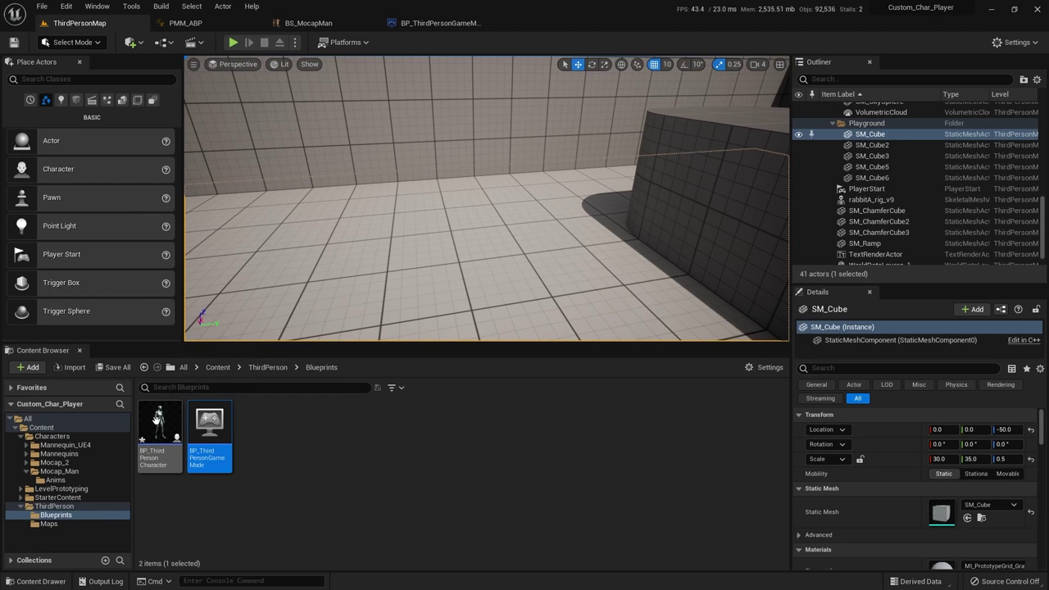
{"action": "left_click", "coordinate": [159, 443]}
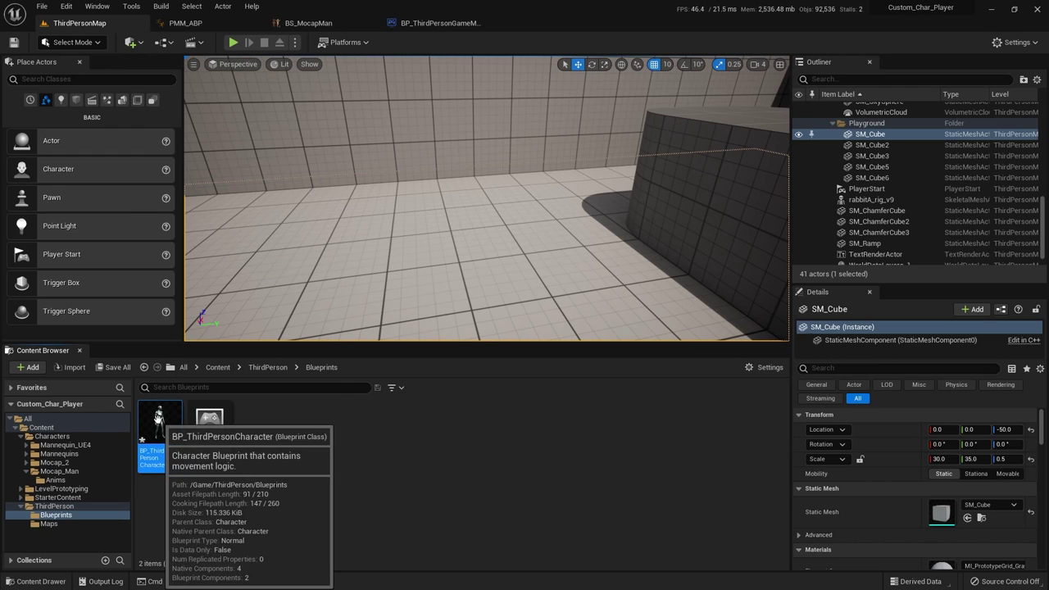
{"action": "right_click", "coordinate": [157, 419]}
{"action": "left_click", "coordinate": [217, 212]}
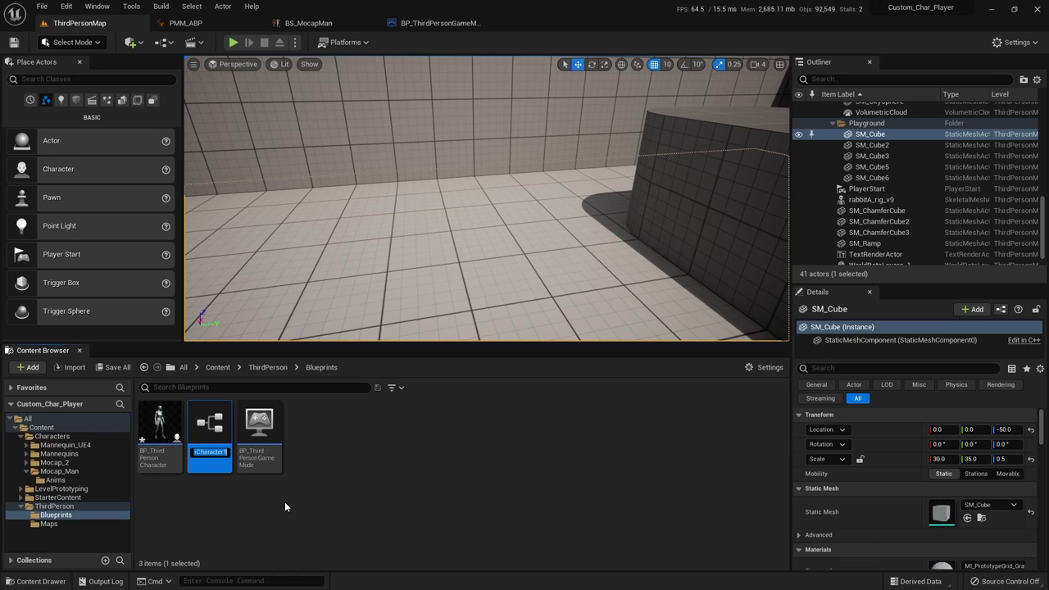
{"action": "type", "text": "BP_Mo"}
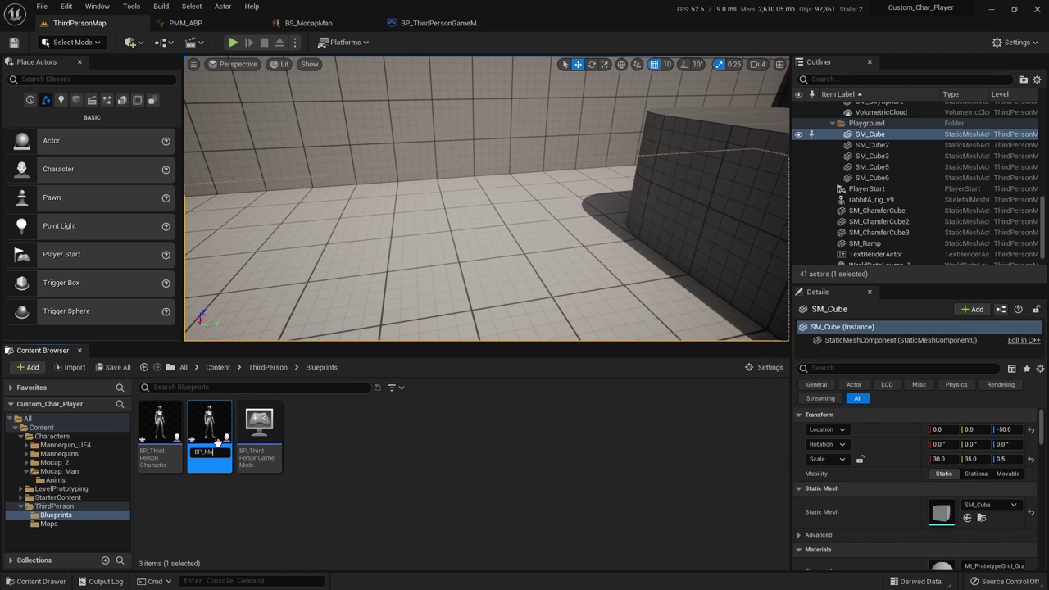
{"action": "key", "text": "Return"}
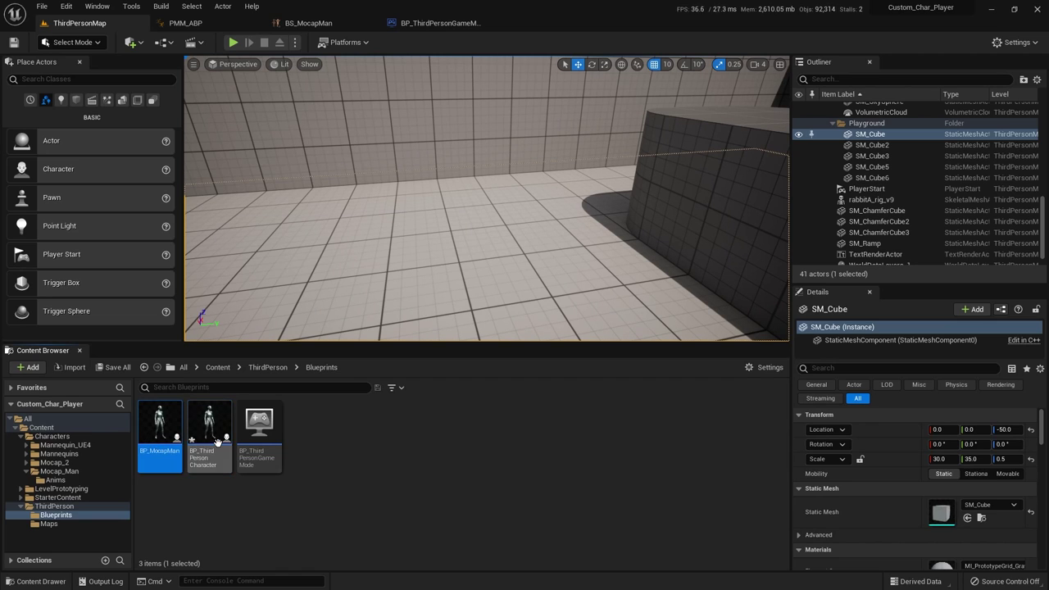
Move BP_MocapMan into the Characters/Mocap_Man folder.
{"action": "left_click", "coordinate": [161, 427]}
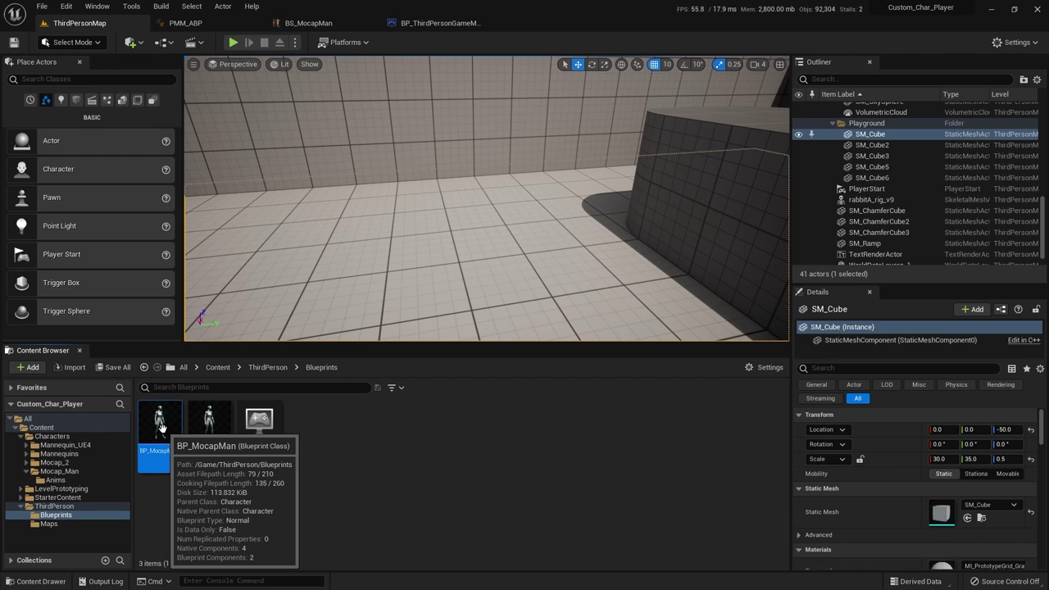
{"action": "left_click_drag", "start_coordinate": [162, 427], "coordinate": [58, 474]}
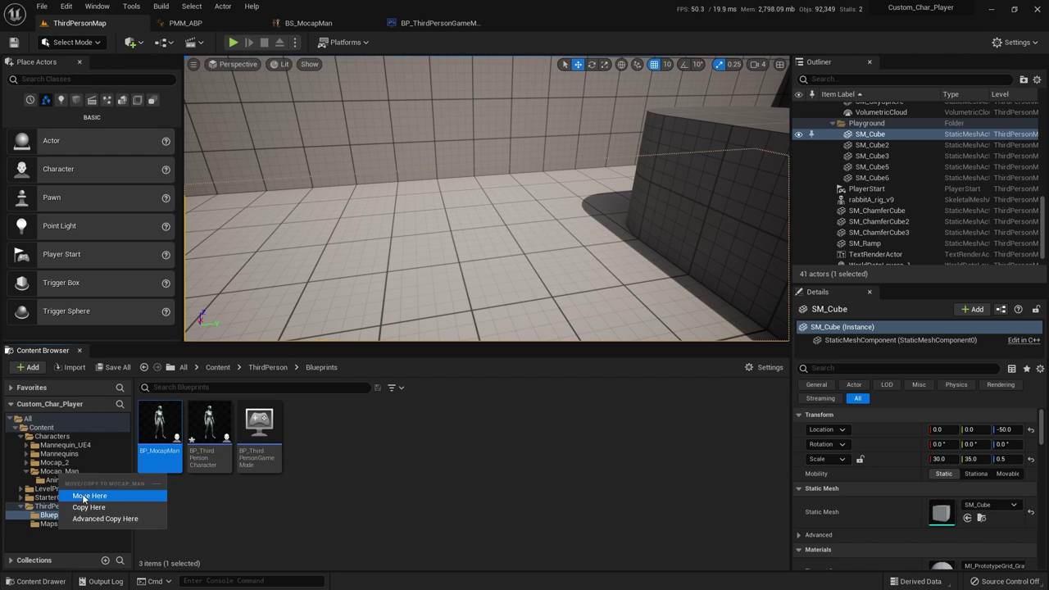
{"action": "left_click", "coordinate": [94, 496]}
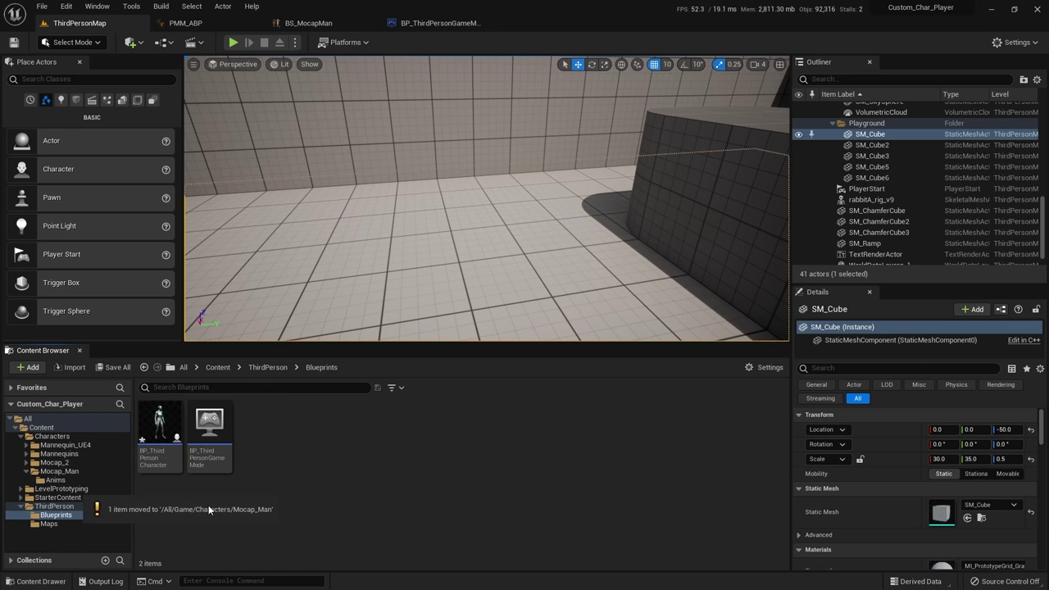
In the BP_MocapMan blueprint, set the Mesh component's Skeletal Mesh to mocap_man and compile and save the blueprint.
{"action": "left_click", "coordinate": [59, 472]}
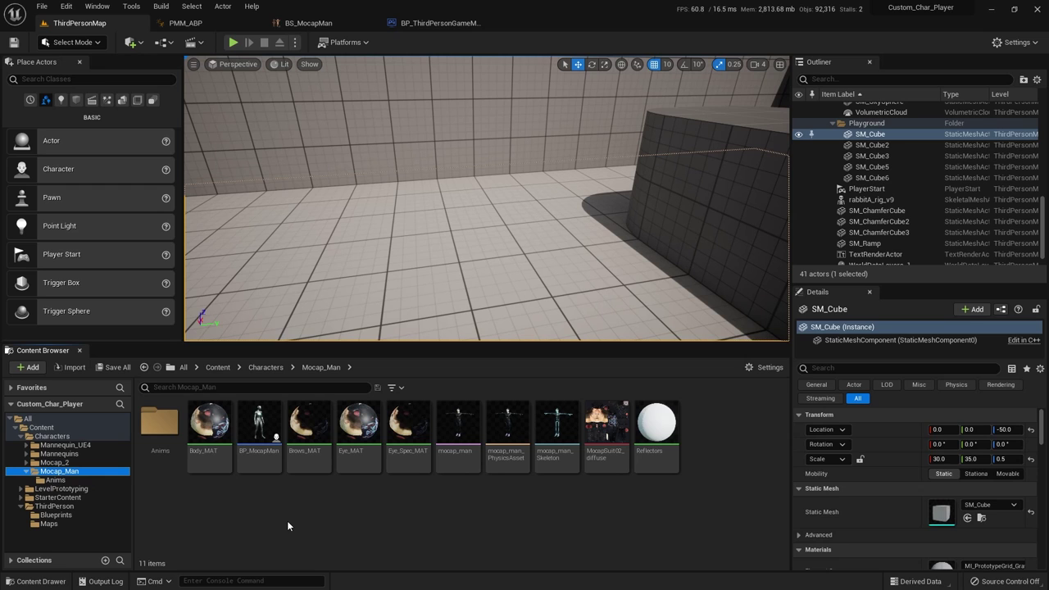
{"action": "mouse_move", "coordinate": [257, 424]}
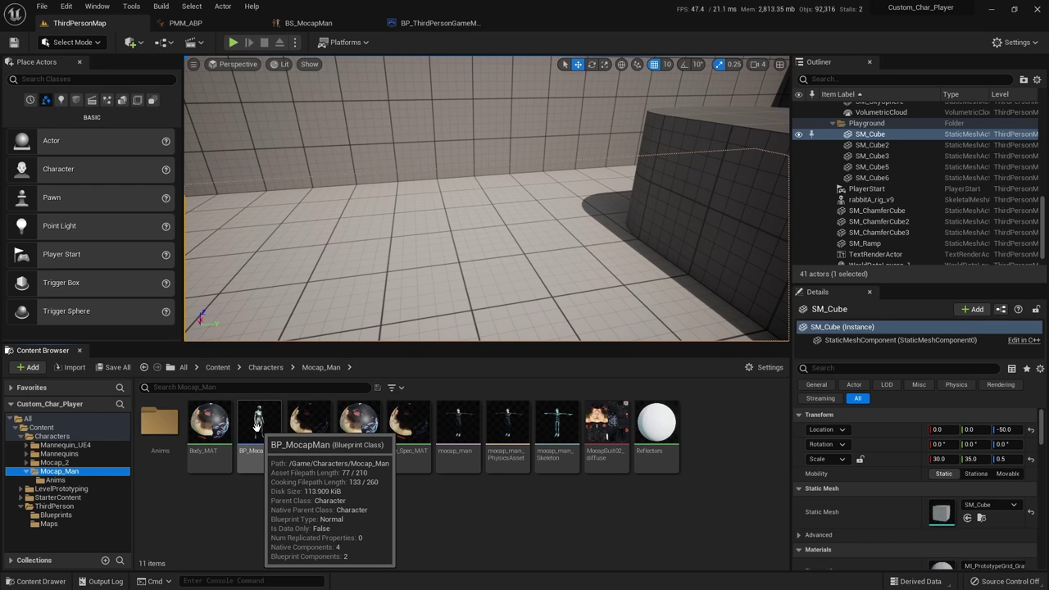
{"action": "double_click", "coordinate": [257, 425]}
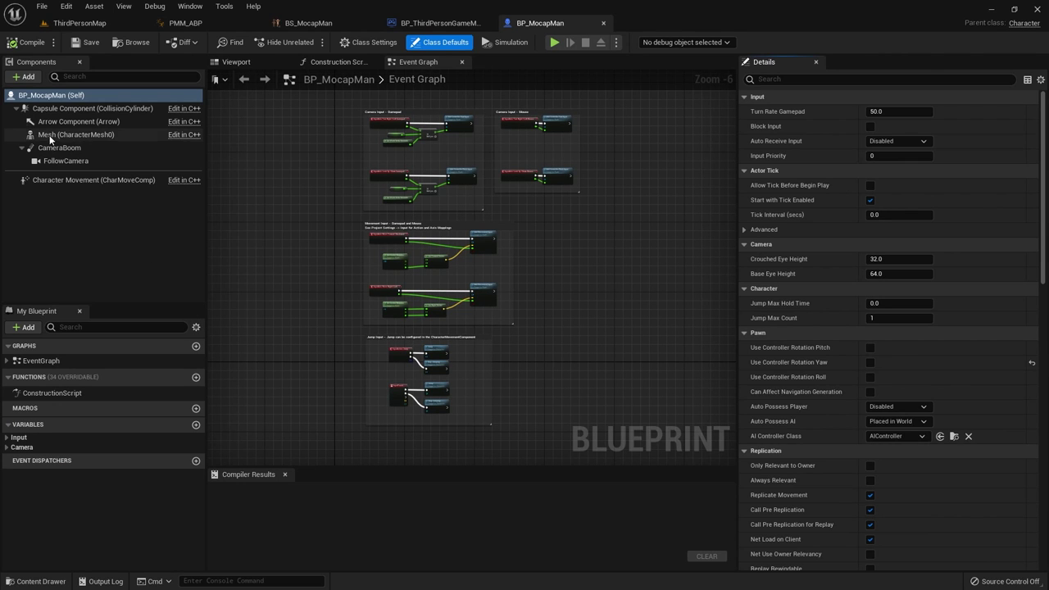
{"action": "mouse_move", "coordinate": [48, 139]}
{"action": "left_click", "coordinate": [54, 136]}
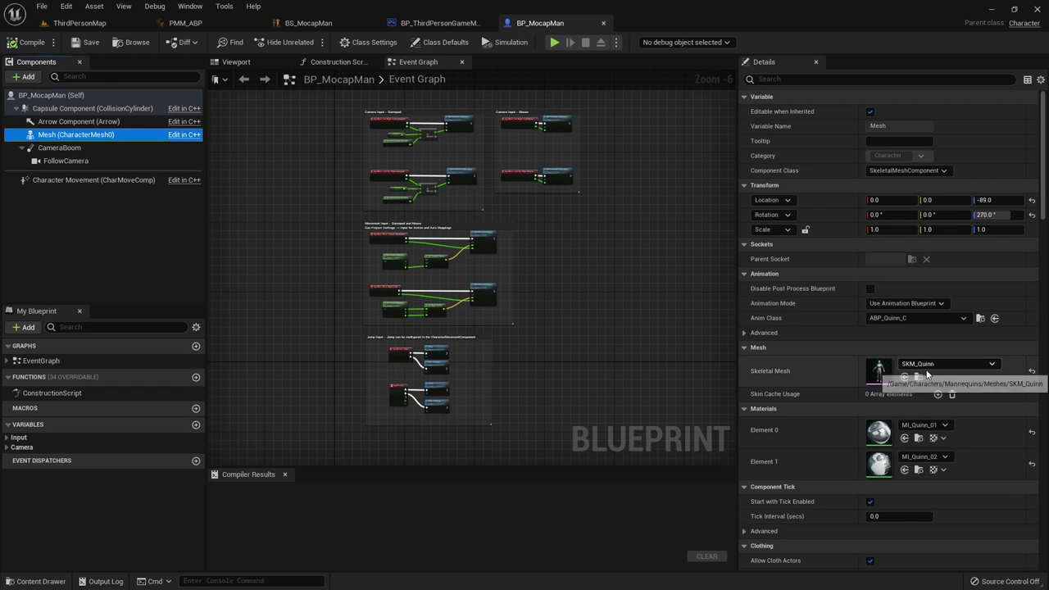
{"action": "left_click", "coordinate": [962, 365]}
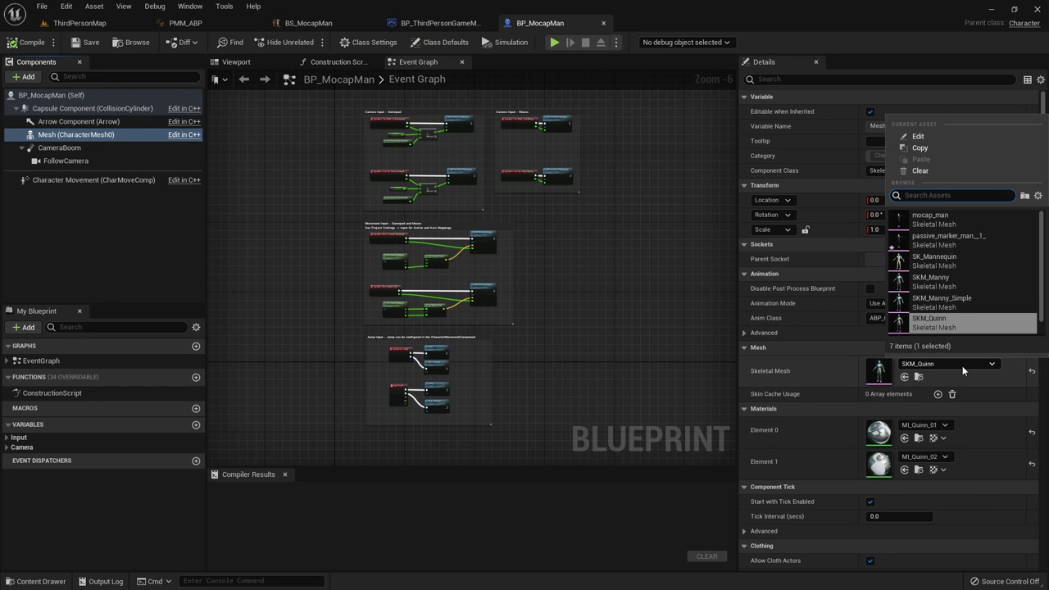
{"action": "left_click", "coordinate": [935, 224]}
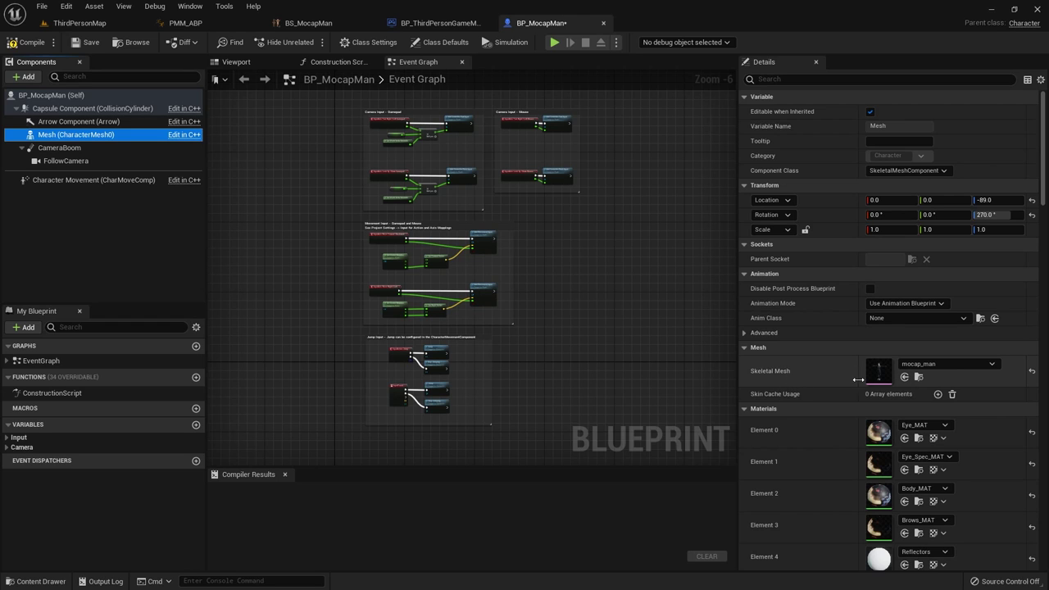
{"action": "left_click", "coordinate": [36, 48]}
{"action": "left_click", "coordinate": [84, 44]}
Play-test ThirdPersonMap to check which character spawns, and stop the session.
{"action": "left_click", "coordinate": [77, 24]}
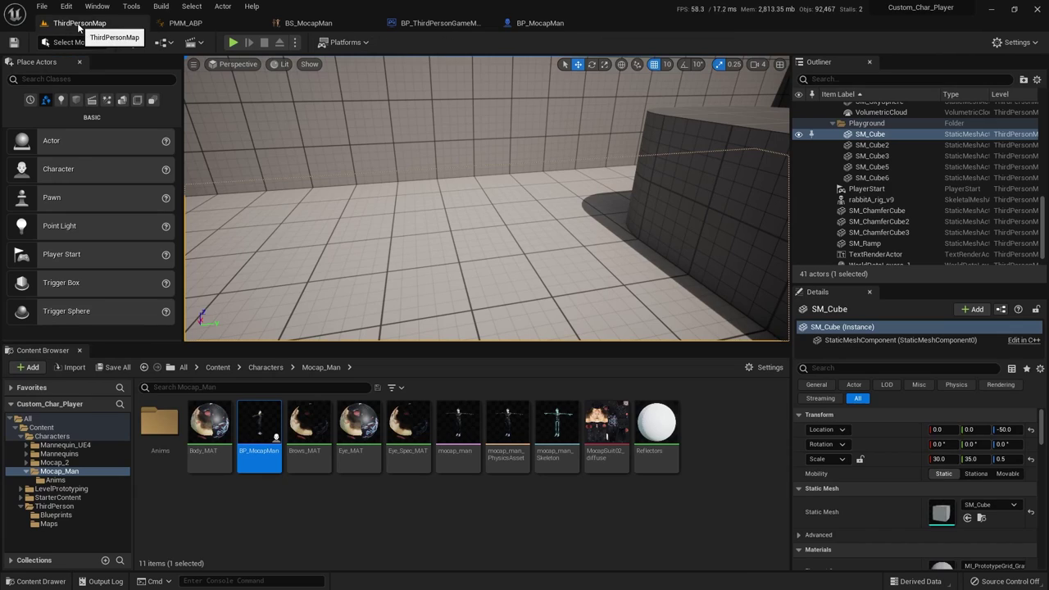
{"action": "left_click", "coordinate": [234, 43]}
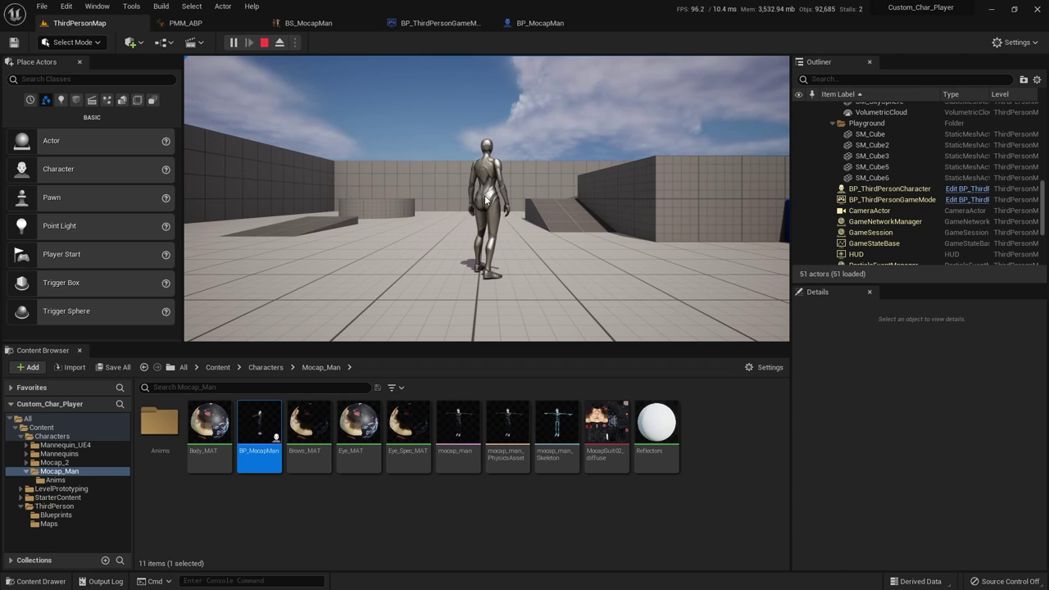
{"action": "left_click", "coordinate": [264, 43]}
Set the Default Pawn Class of BP_ThirdPersonGameMode to BP_MocapMan and compile and save the blueprint.
{"action": "left_click", "coordinate": [56, 515]}
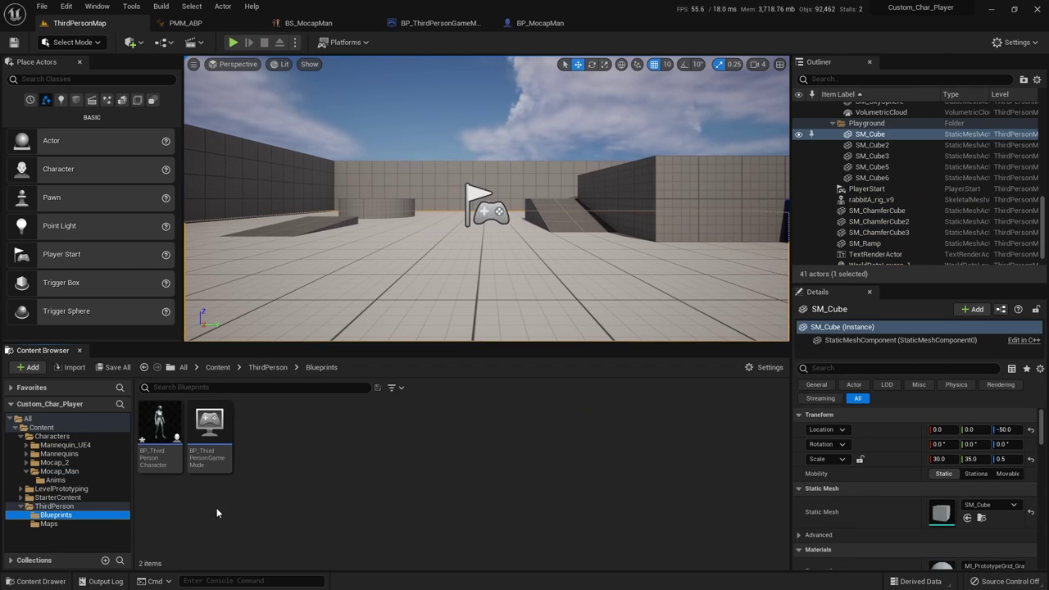
{"action": "double_click", "coordinate": [211, 462]}
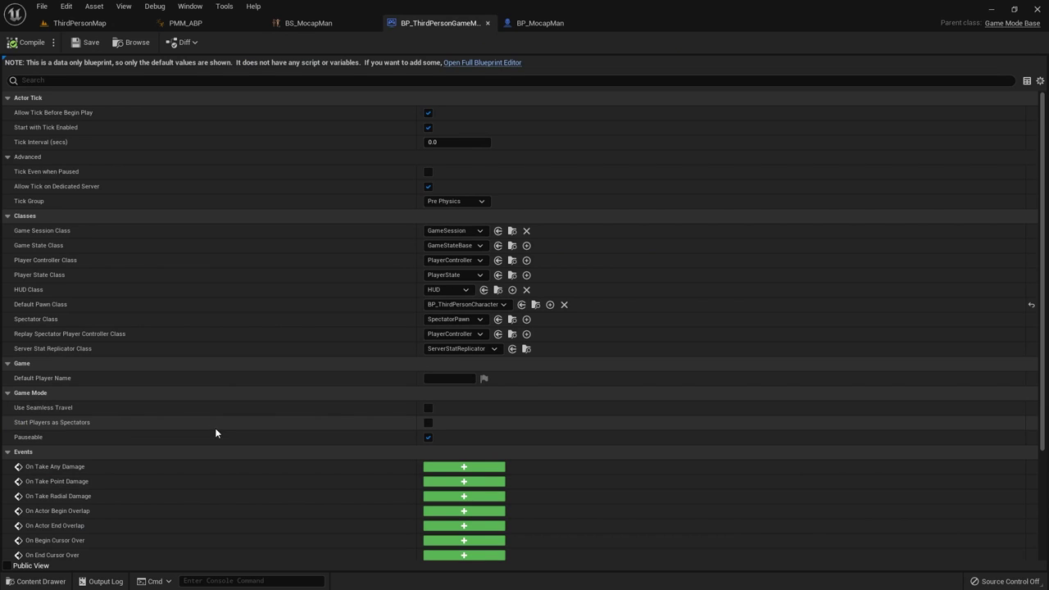
{"action": "left_click", "coordinate": [457, 305]}
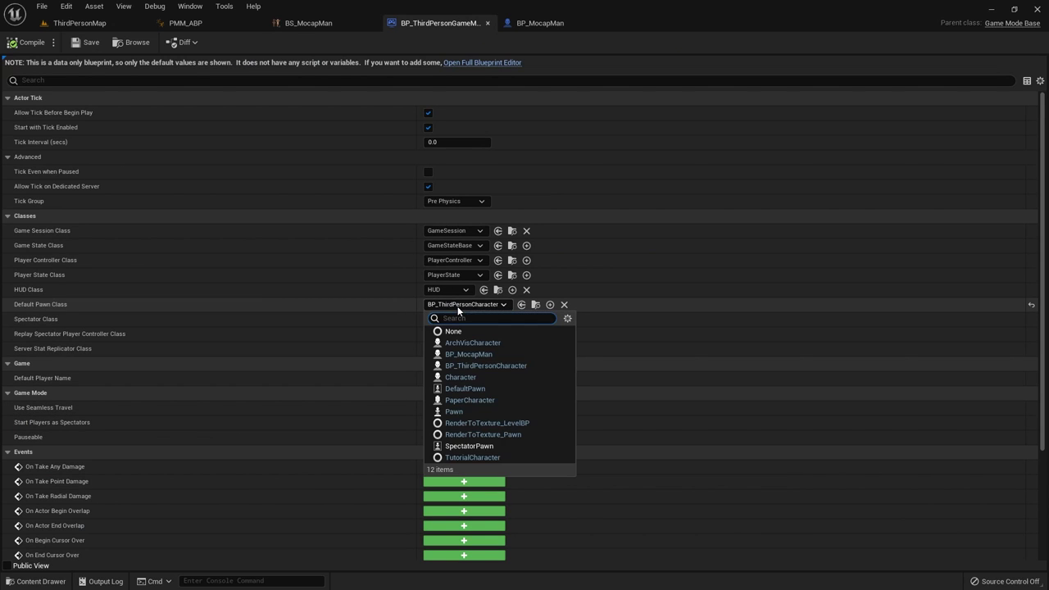
{"action": "left_click", "coordinate": [461, 356]}
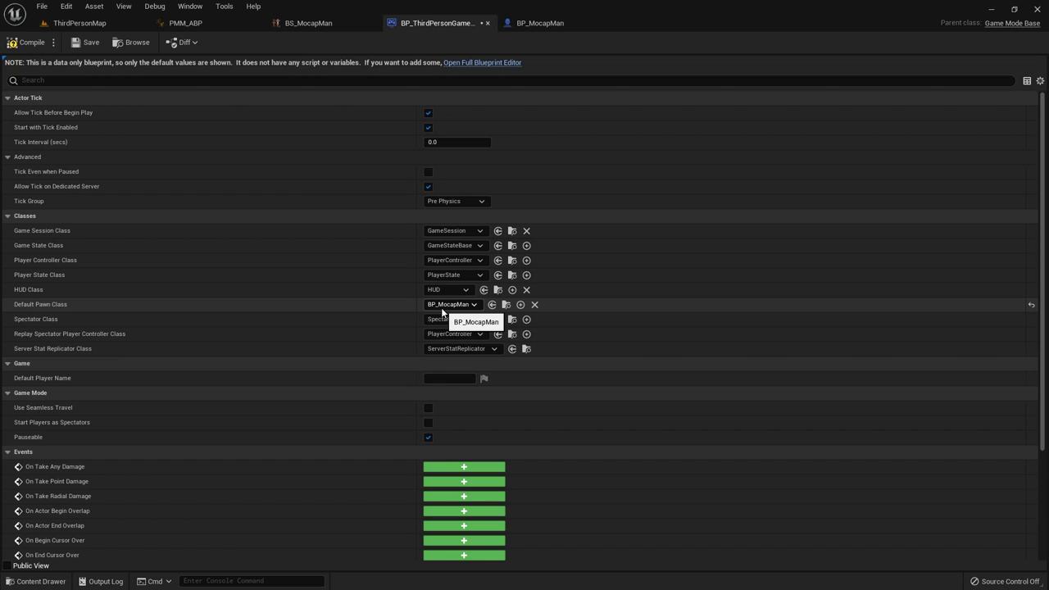
{"action": "left_click", "coordinate": [31, 43]}
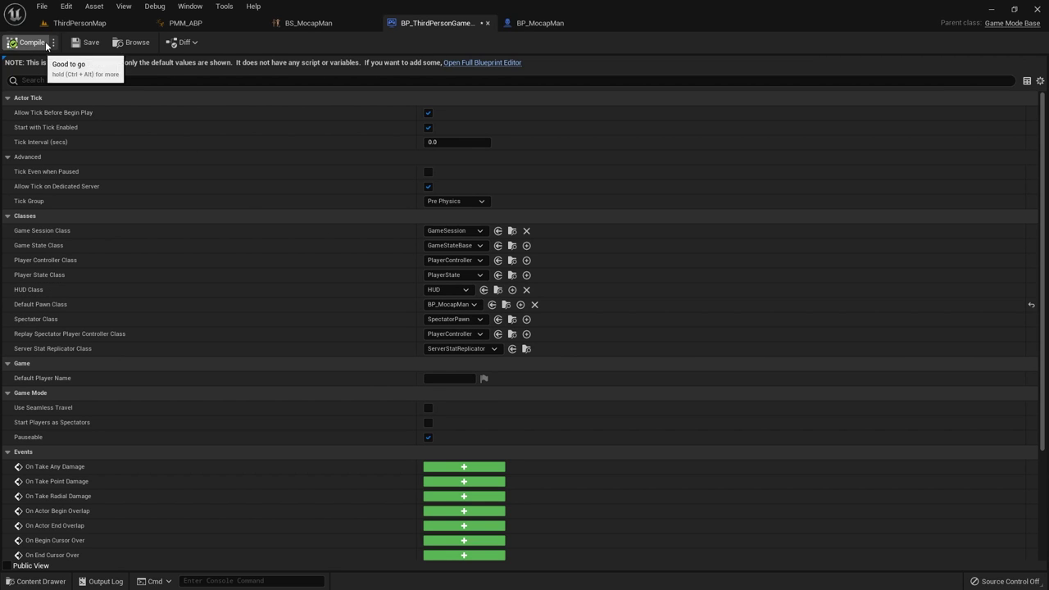
{"action": "left_click", "coordinate": [85, 43]}
Play-test ThirdPersonMap with BP_MocapMan as the default pawn, and end the session.
{"action": "left_click", "coordinate": [81, 24]}
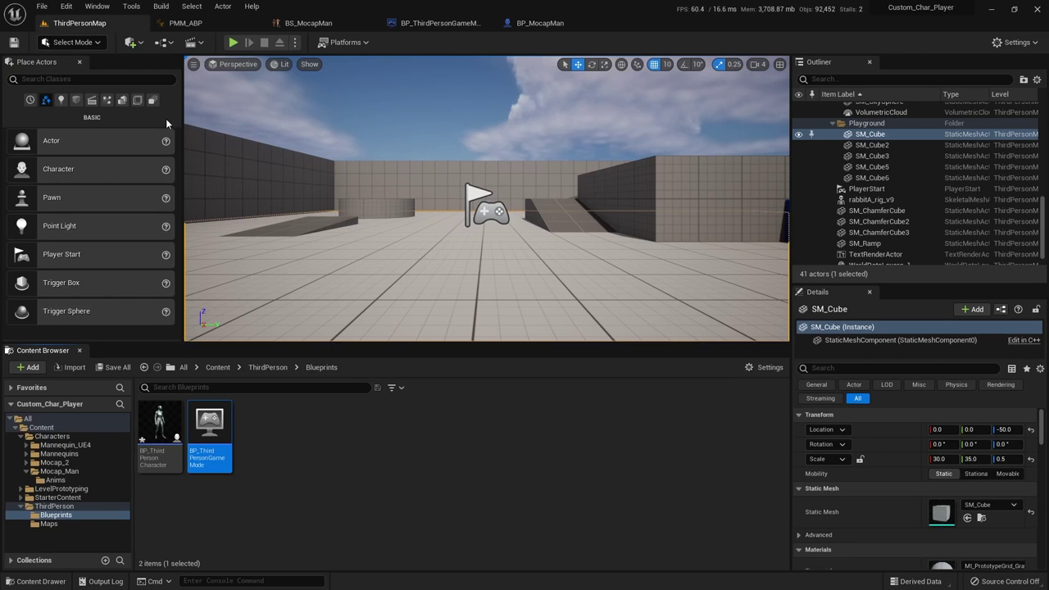
{"action": "left_click", "coordinate": [234, 43]}
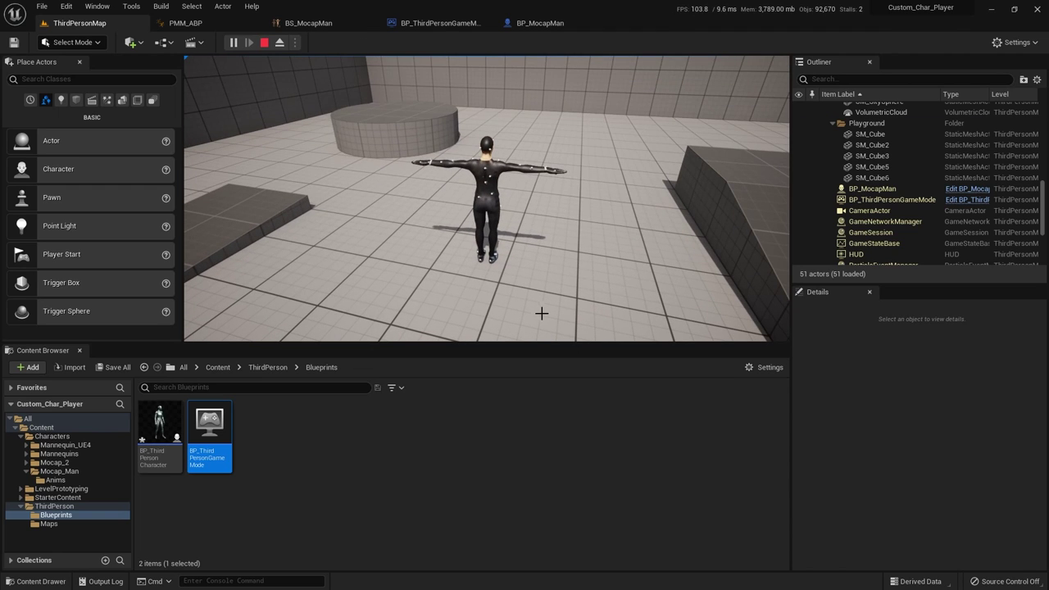
{"action": "key", "text": "Escape"}
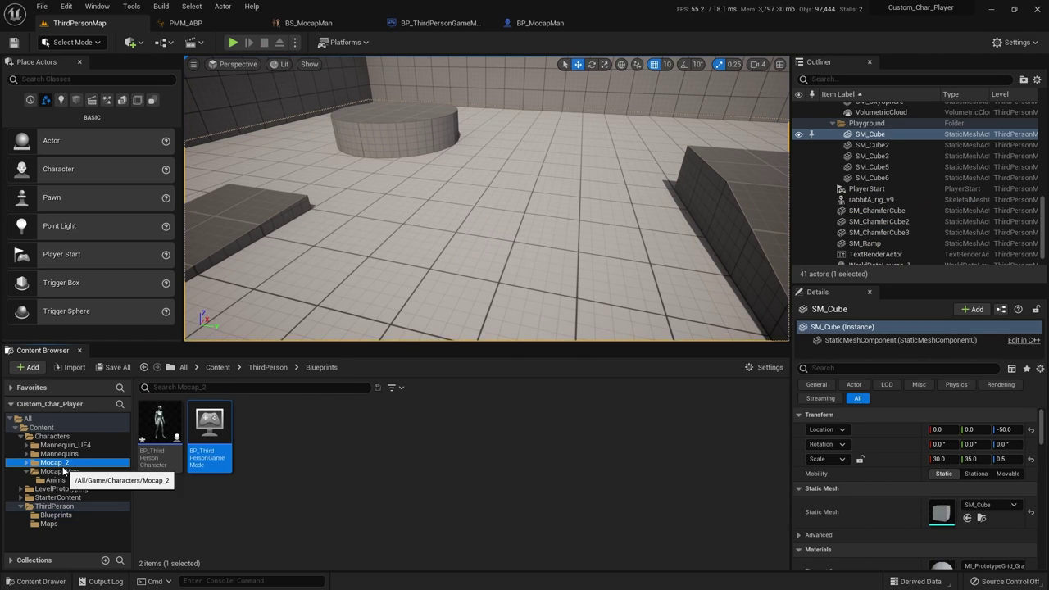
Open the BP_MocapMan blueprint from the Mocap_Man folder and review the available Anim Class options for its Mesh component.
{"action": "left_click", "coordinate": [54, 462]}
{"action": "left_click", "coordinate": [60, 472]}
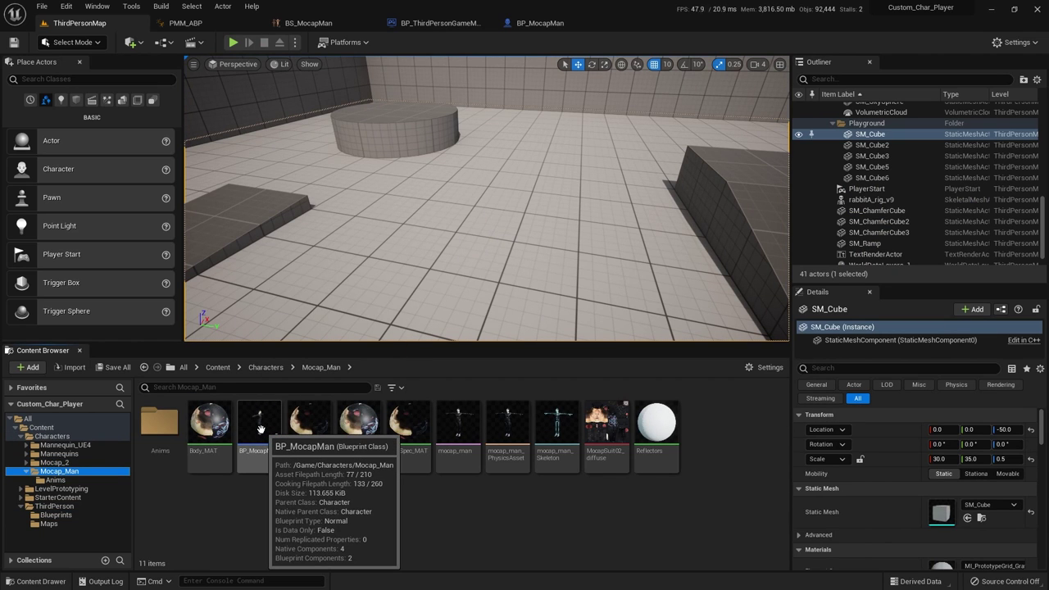
{"action": "double_click", "coordinate": [260, 427]}
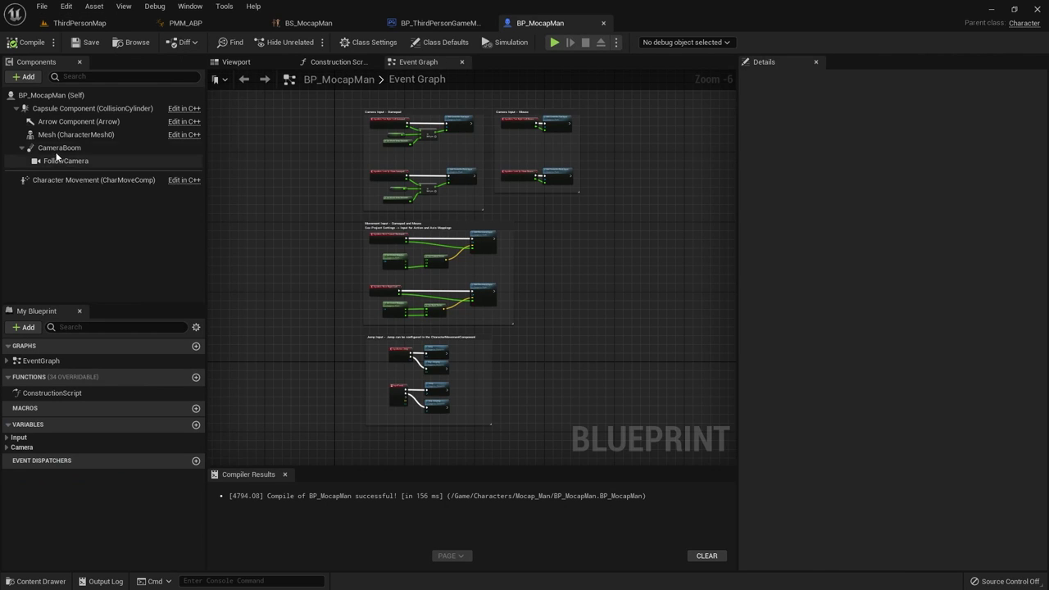
{"action": "left_click", "coordinate": [76, 134]}
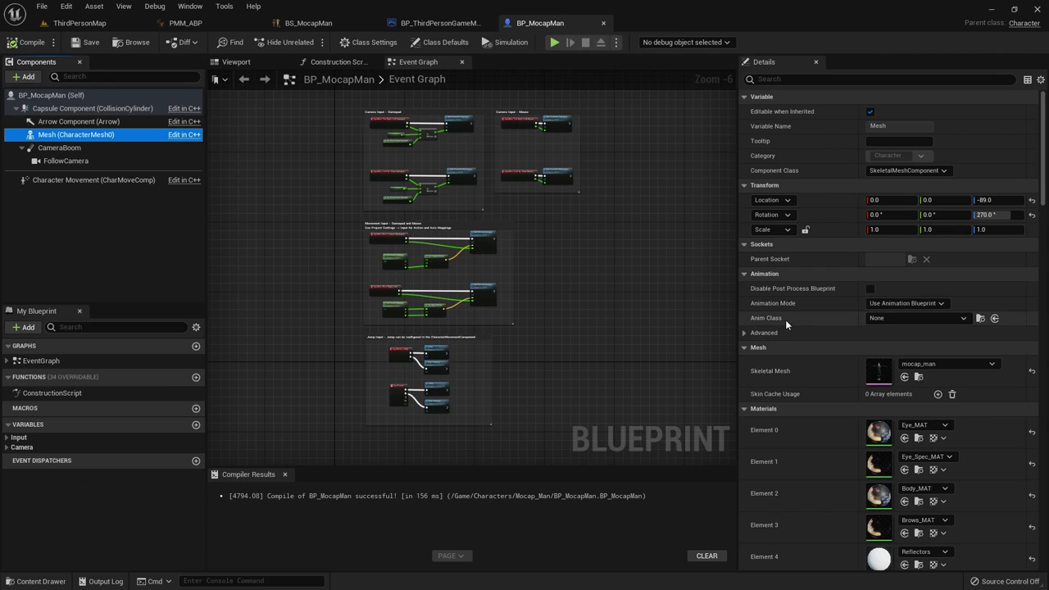
{"action": "left_click", "coordinate": [901, 318]}
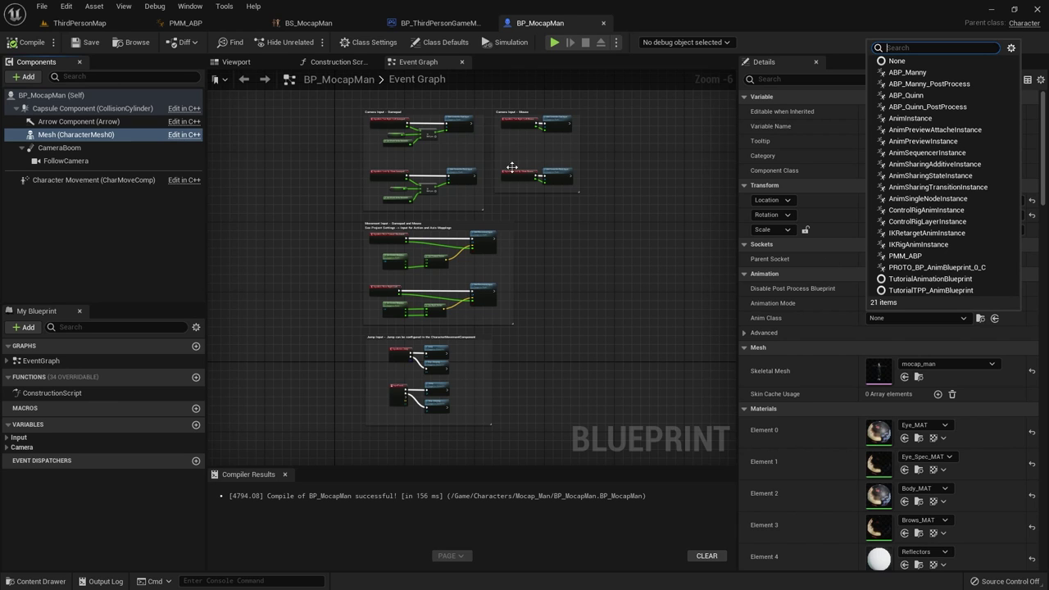
Close the PMM_ABP editor and rename that animation blueprint in the Anims folder to ABP_MocapMan.
{"action": "left_click", "coordinate": [205, 23]}
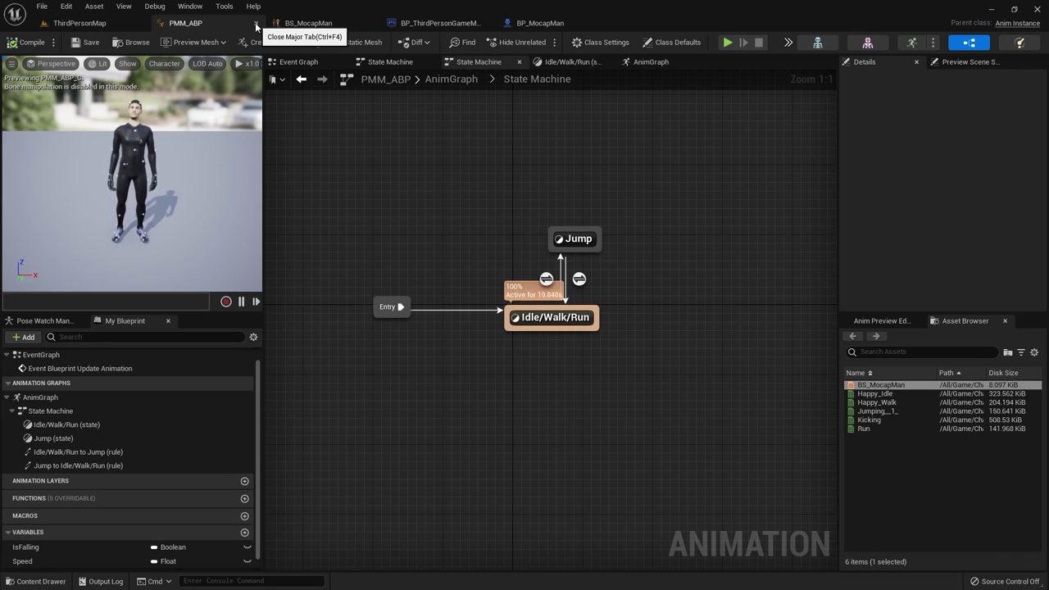
{"action": "left_click", "coordinate": [256, 24]}
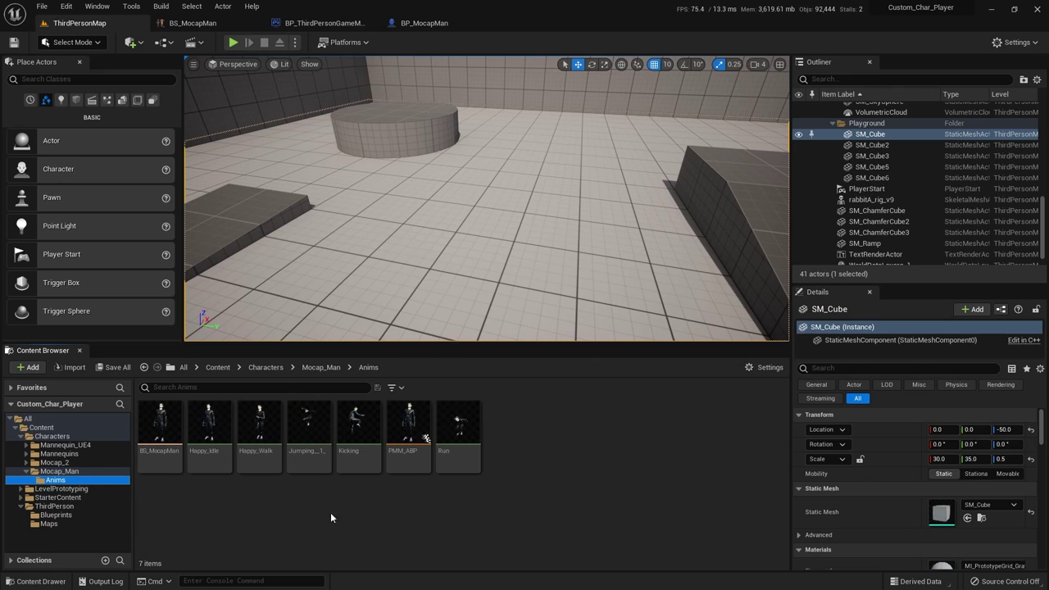
{"action": "left_click", "coordinate": [407, 424]}
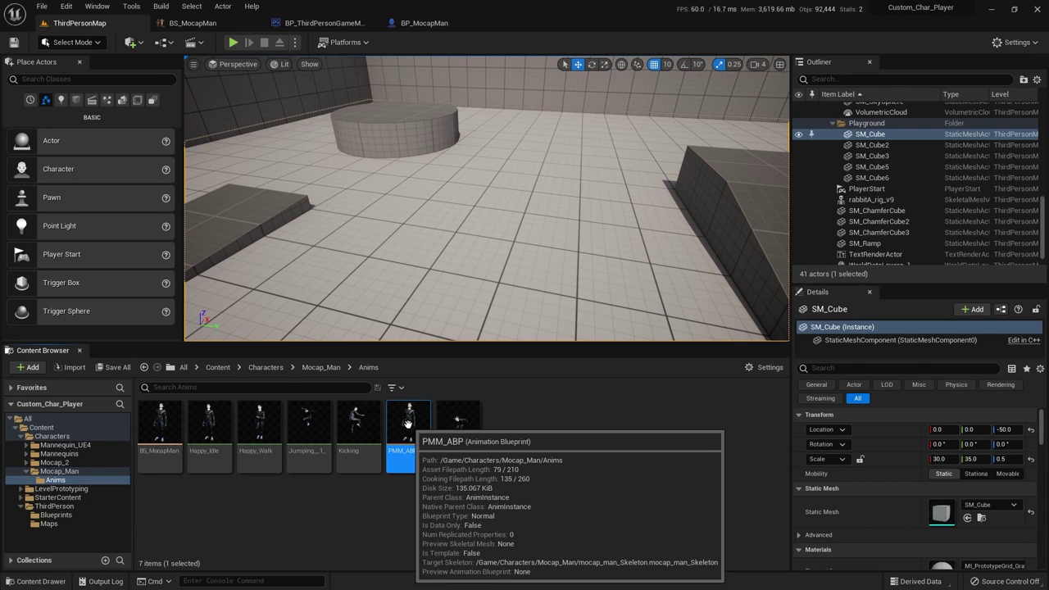
{"action": "key", "text": "F2"}
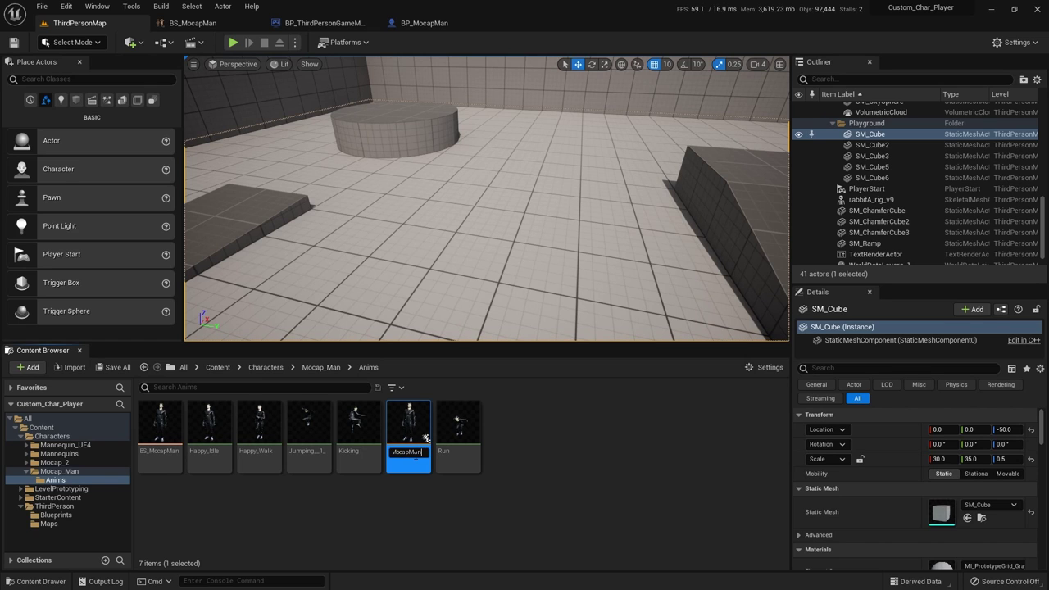
{"action": "type", "text": "ABP_MocapMan"}
{"action": "key", "text": "Return"}
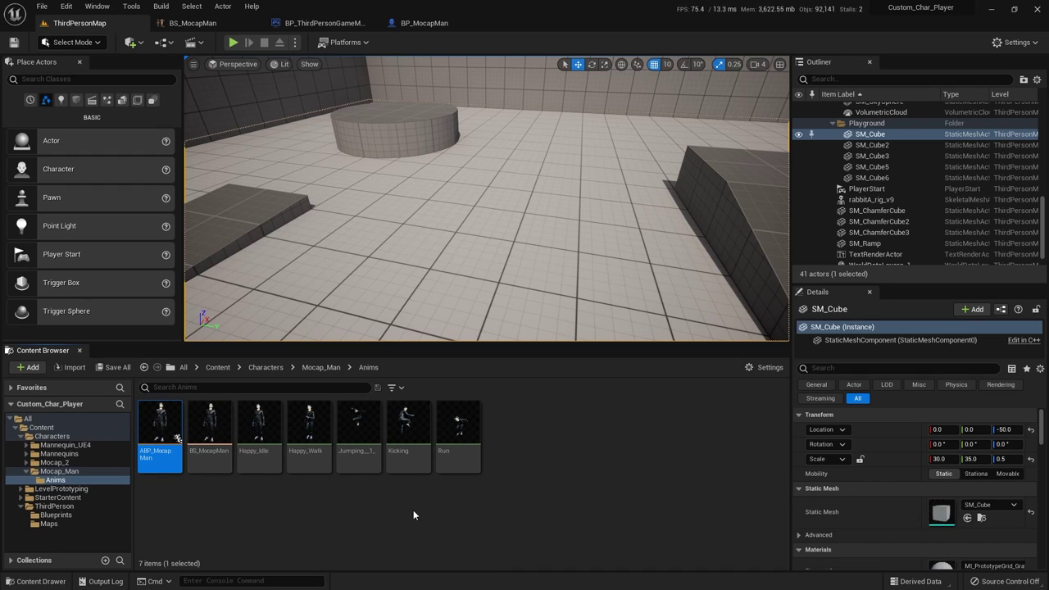
Set the Anim Class of BP_MocapMan's Mesh component to ABP_MocapMan and compile and save the blueprint.
{"action": "left_click", "coordinate": [424, 24]}
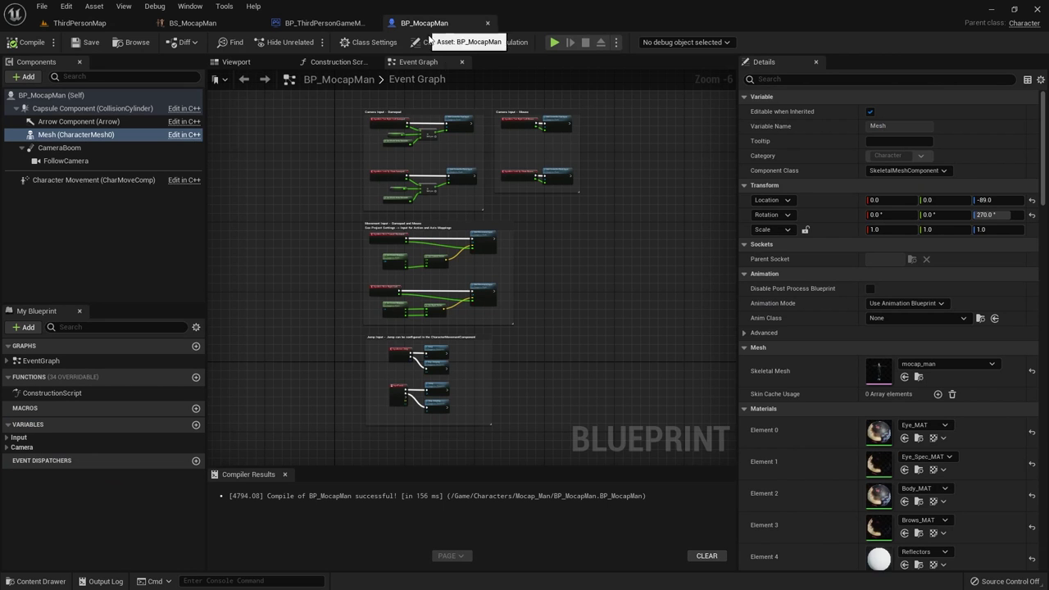
{"action": "left_click", "coordinate": [902, 321]}
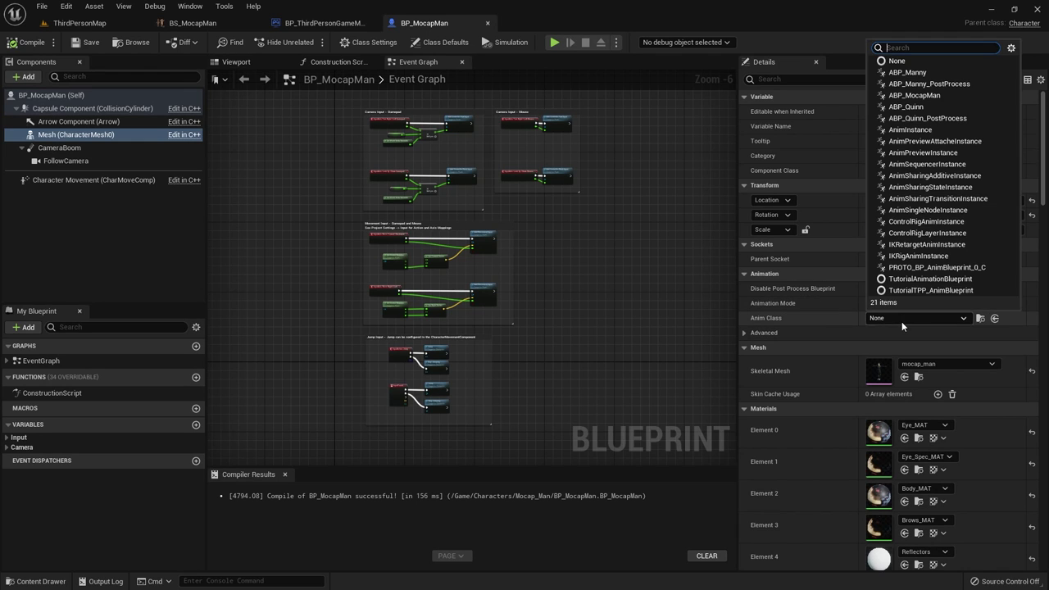
{"action": "left_click", "coordinate": [915, 97]}
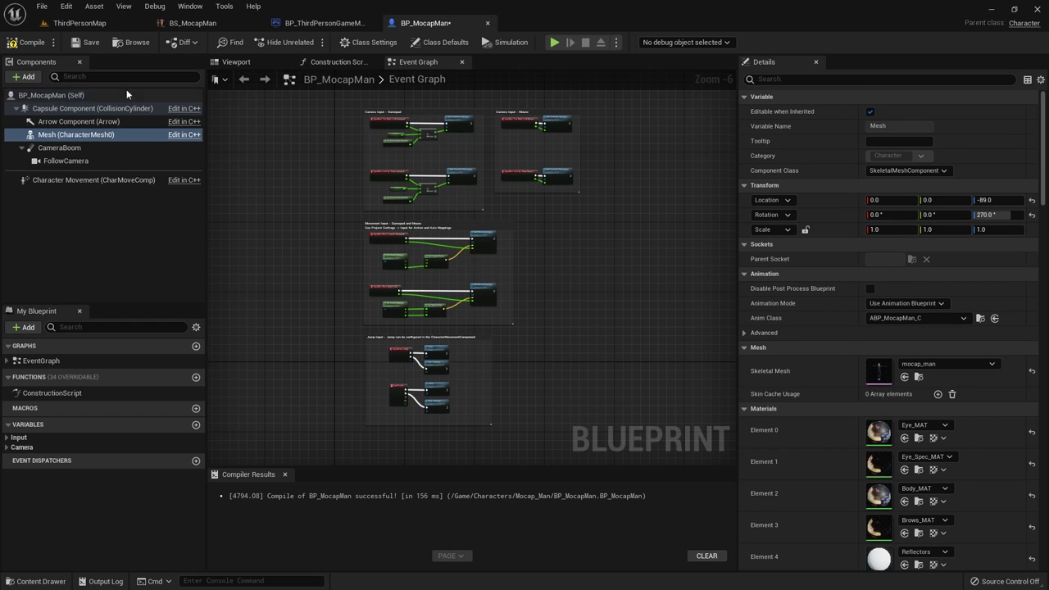
{"action": "left_click", "coordinate": [36, 45]}
{"action": "left_click", "coordinate": [86, 43]}
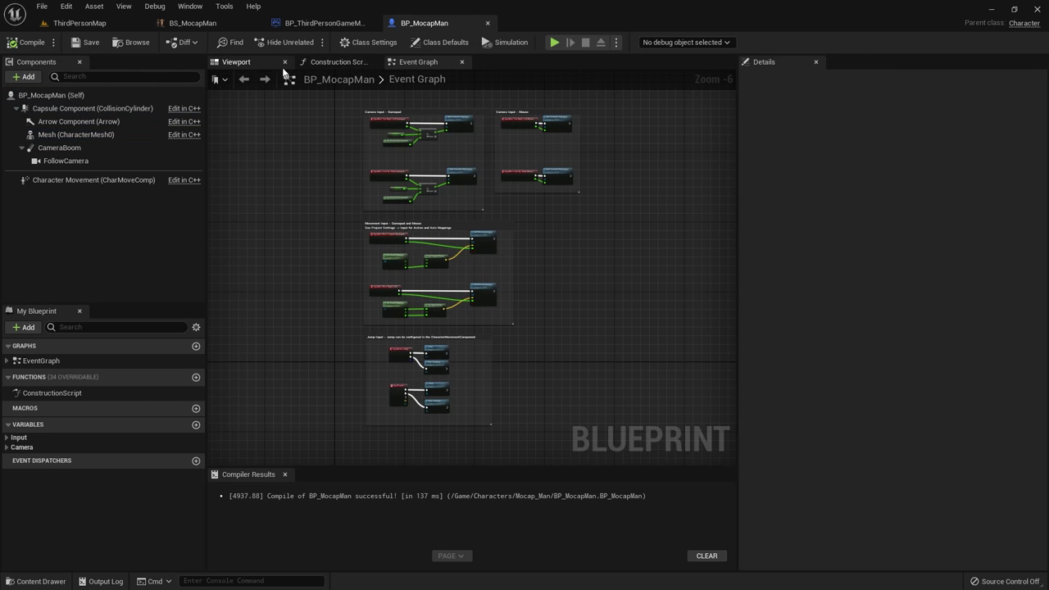
Play-test ThirdPersonMap by running and jumping with the animated mocap character, and end the session.
{"action": "left_click", "coordinate": [82, 24]}
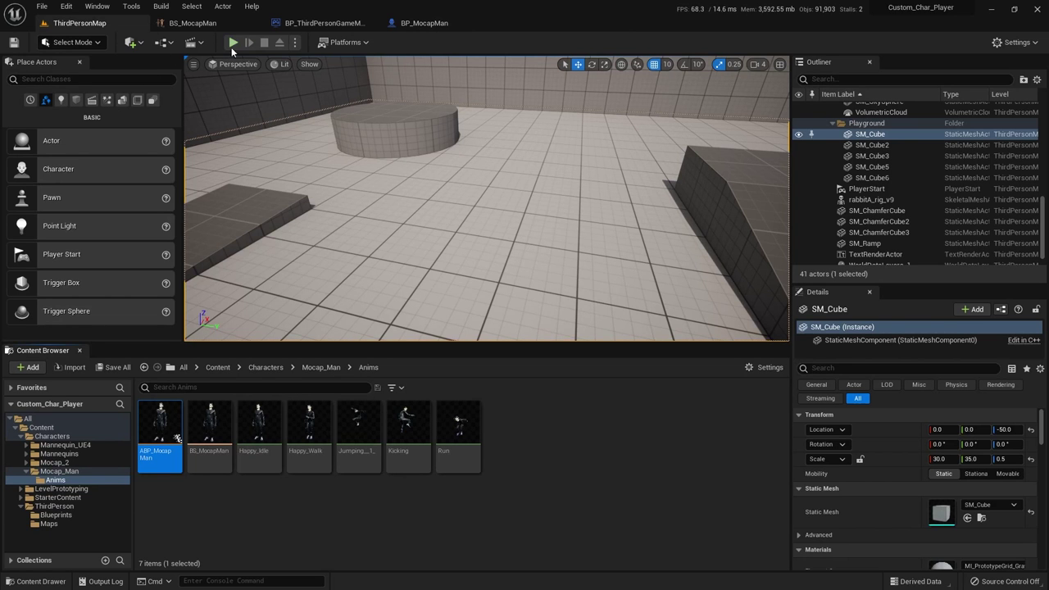
{"action": "left_click", "coordinate": [233, 42]}
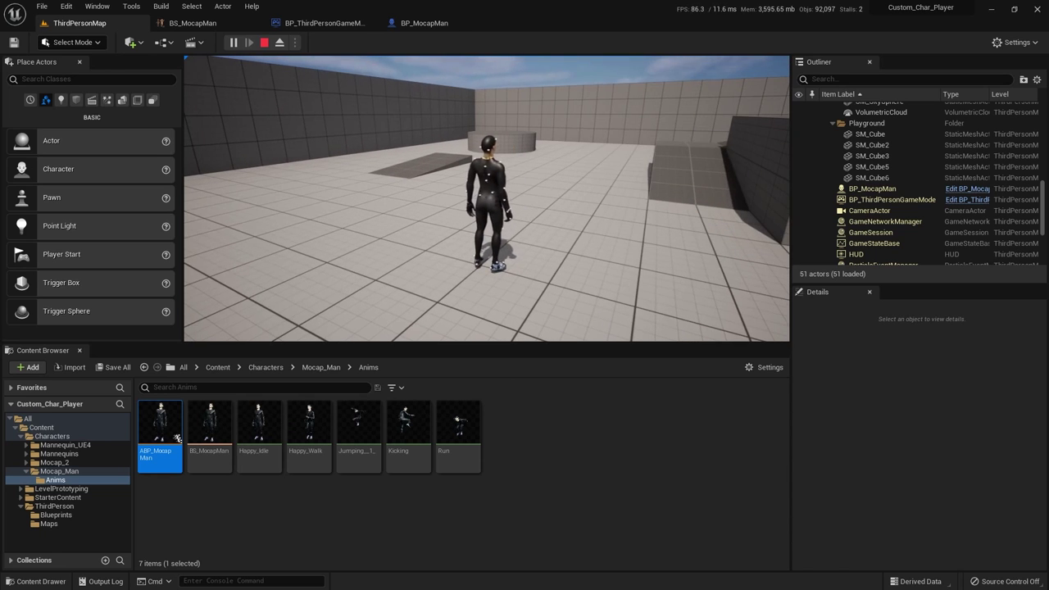
{"action": "key", "text": "w"}
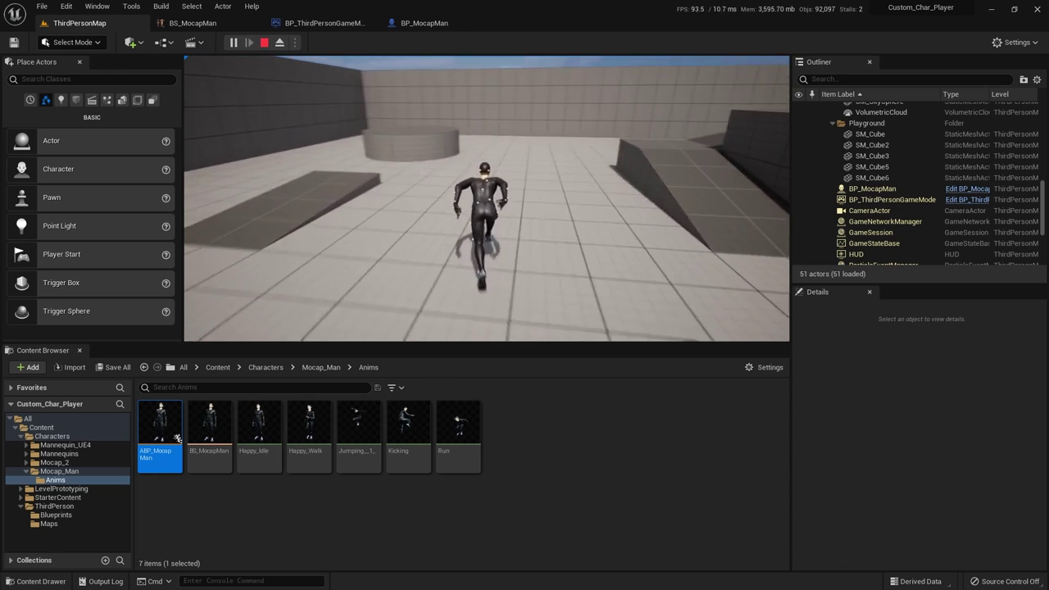
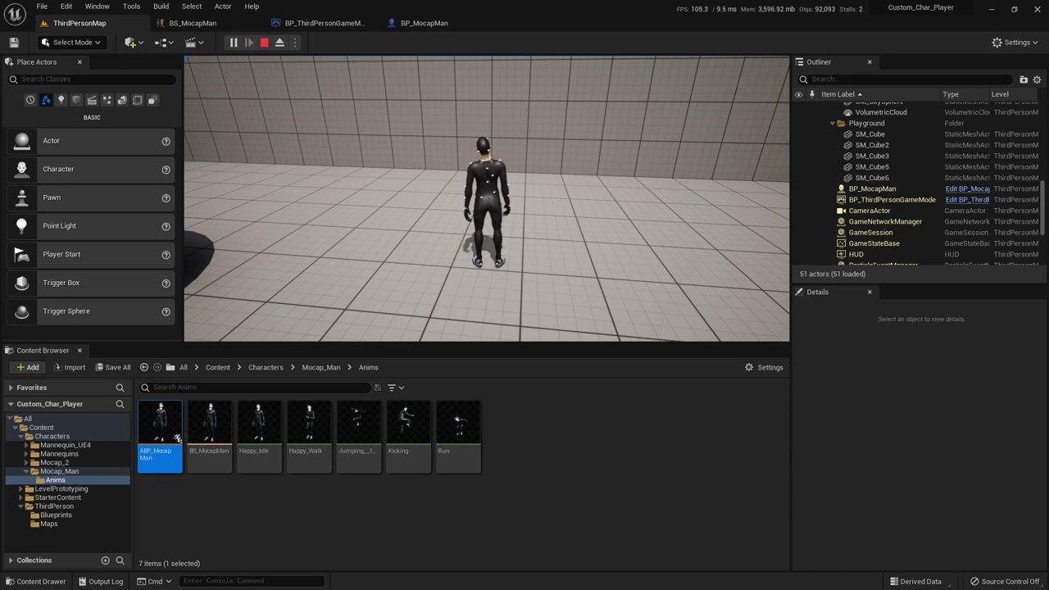
{"action": "key", "text": "w"}
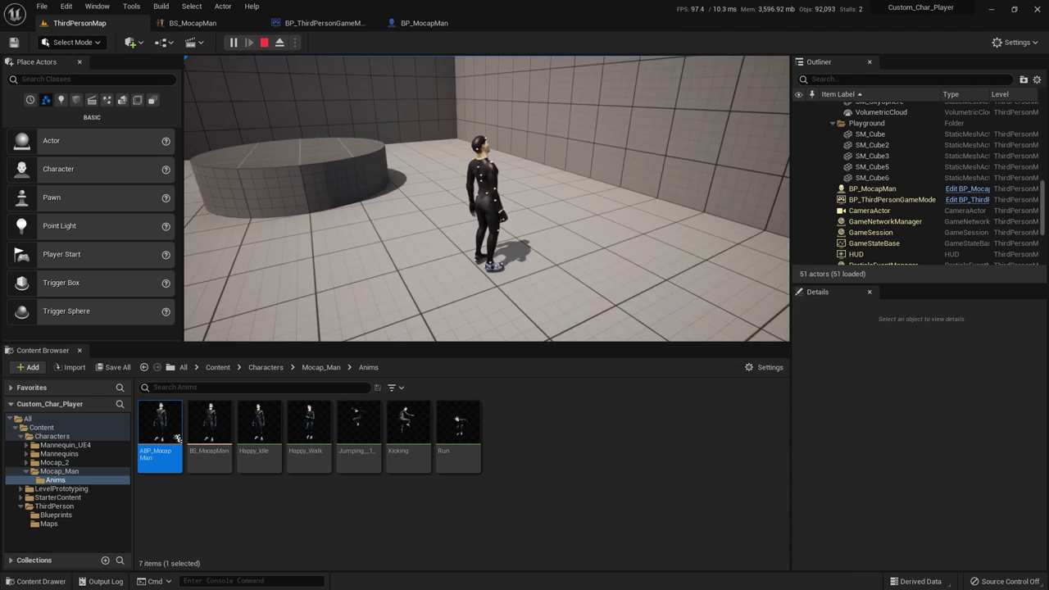
{"action": "key", "text": "space"}
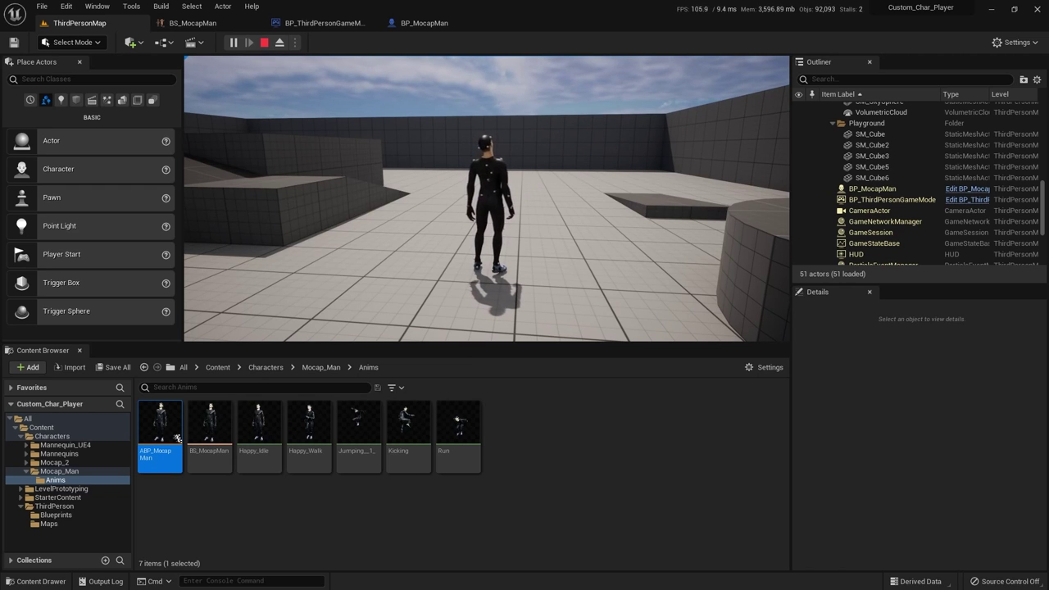
{"action": "key", "text": "Escape"}
{"action": "left_click", "coordinate": [294, 255]}
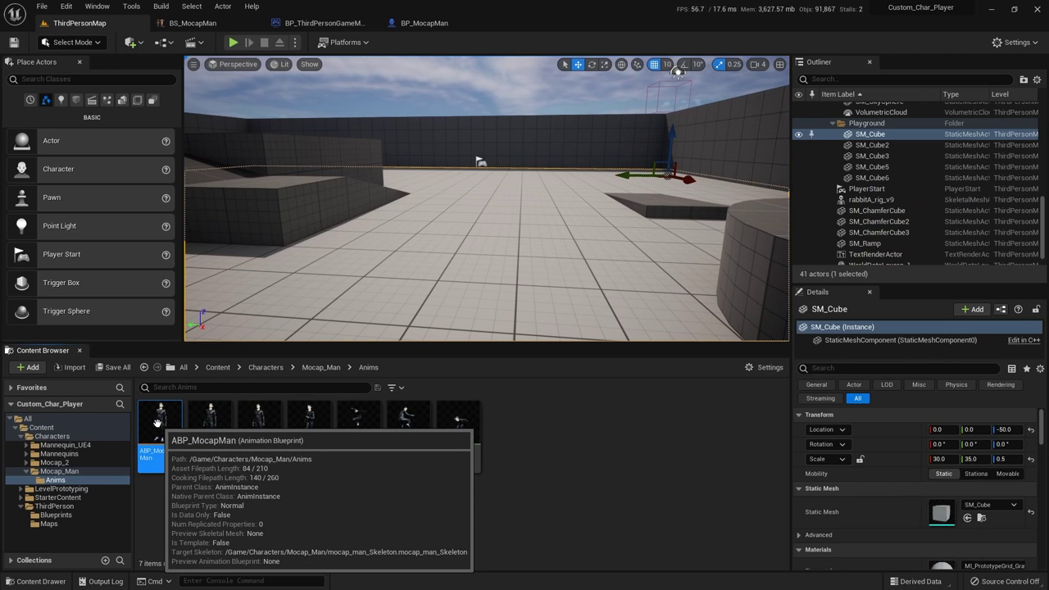
Open ABP_MocapMan's Idle/Walk/Run state and inspect the speed axis and samples of its BS_MocapMan blend space.
{"action": "double_click", "coordinate": [159, 422]}
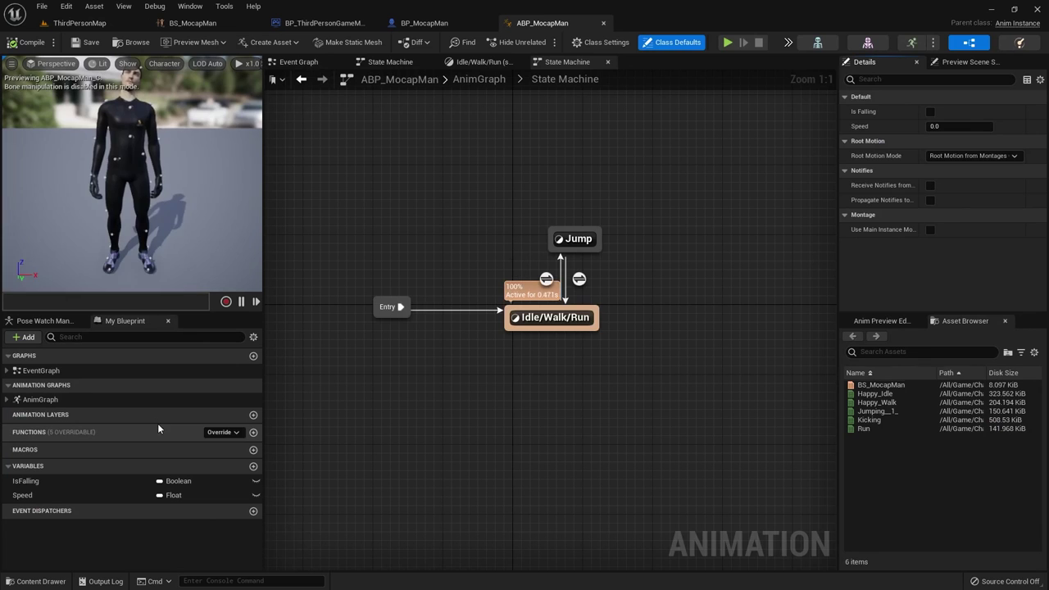
{"action": "double_click", "coordinate": [557, 319]}
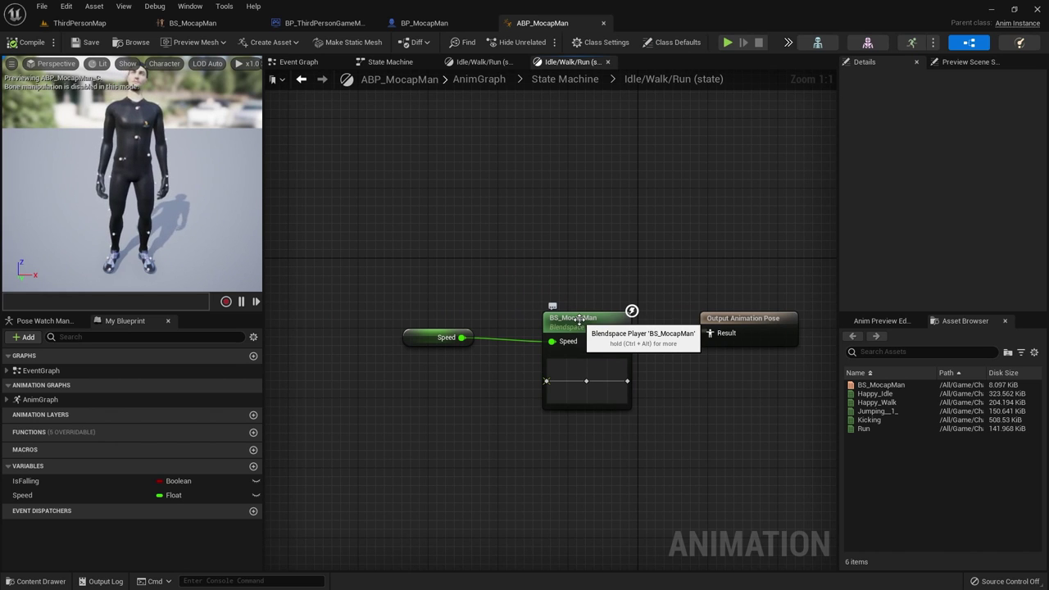
{"action": "double_click", "coordinate": [579, 319]}
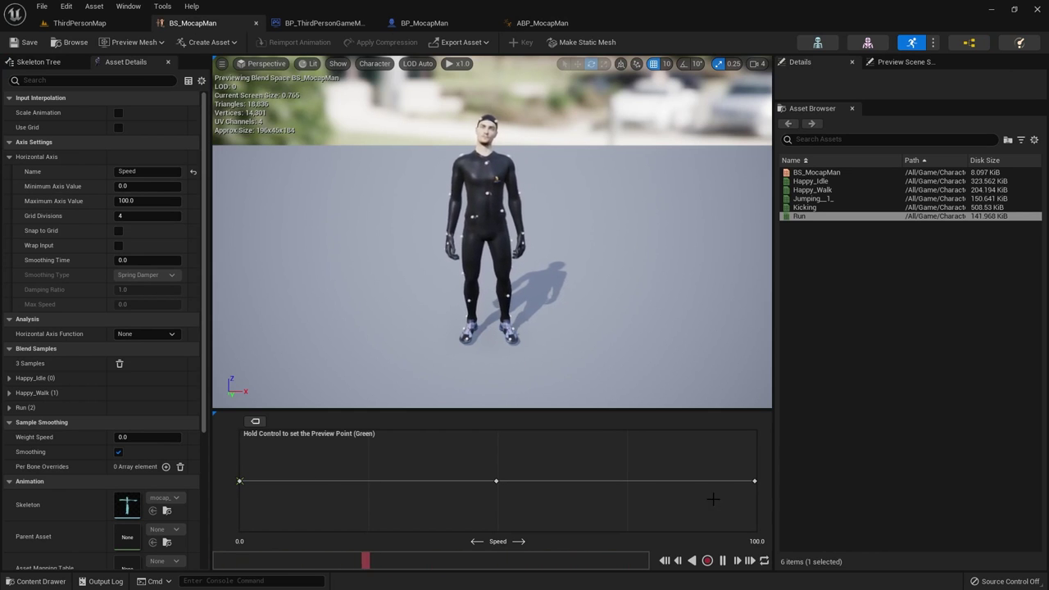
{"action": "mouse_move", "coordinate": [754, 483]}
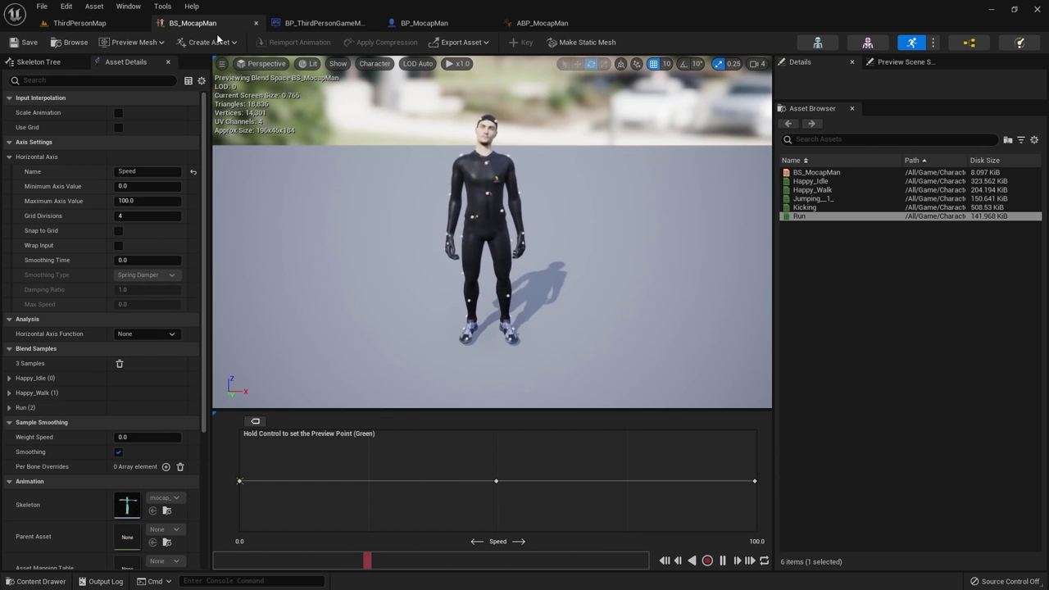
Examine the camera and movement input nodes in BP_MocapMan's Event Graph.
{"action": "left_click", "coordinate": [429, 27]}
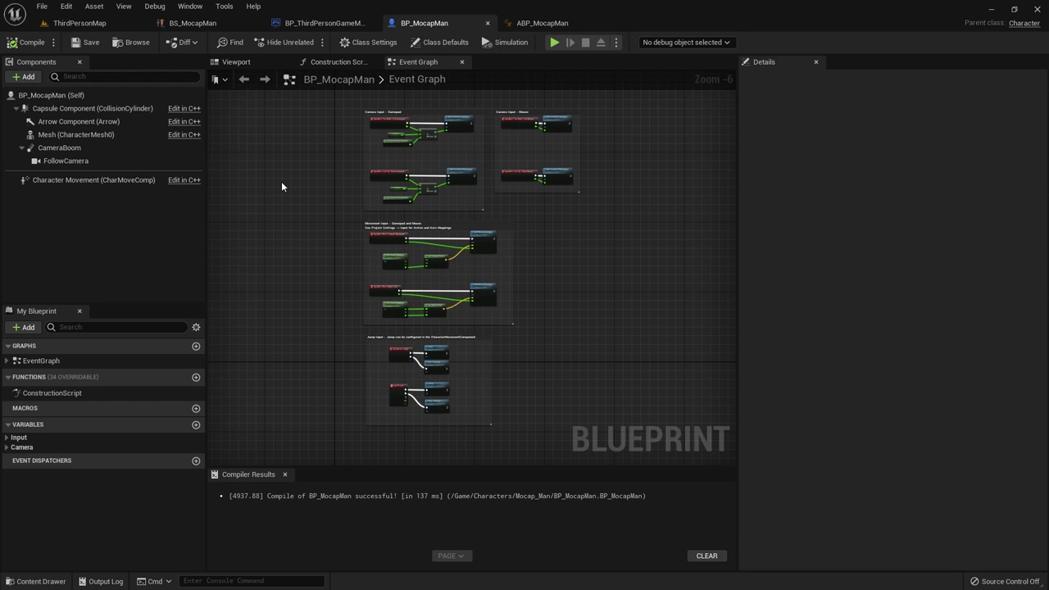
{"action": "scroll", "coordinate": [430, 172], "scroll_direction": "up", "scroll_amount": 7}
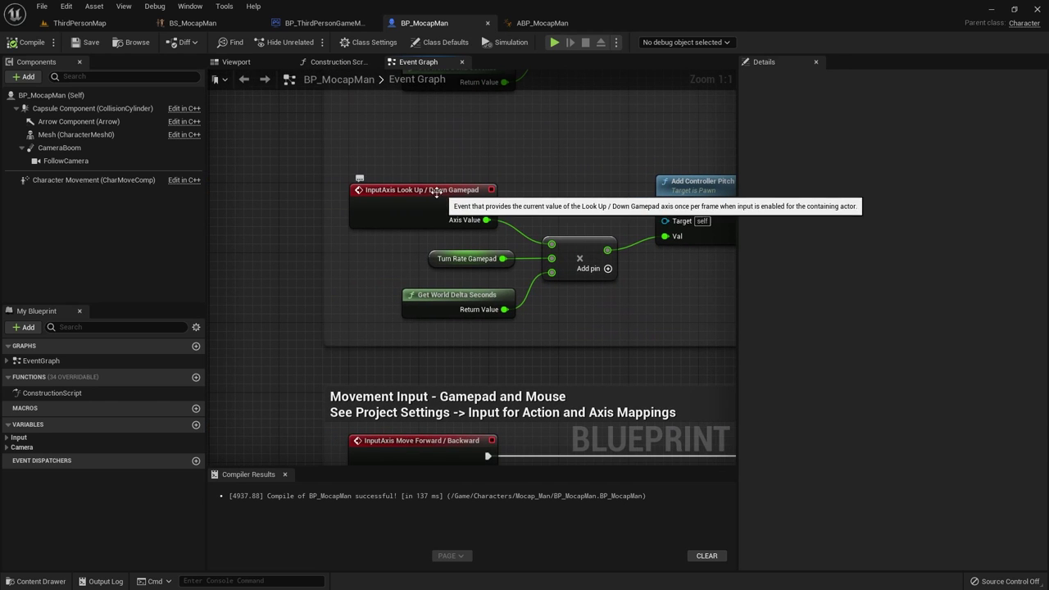
{"action": "right_click_drag", "start_coordinate": [491, 148], "coordinate": [520, 342]}
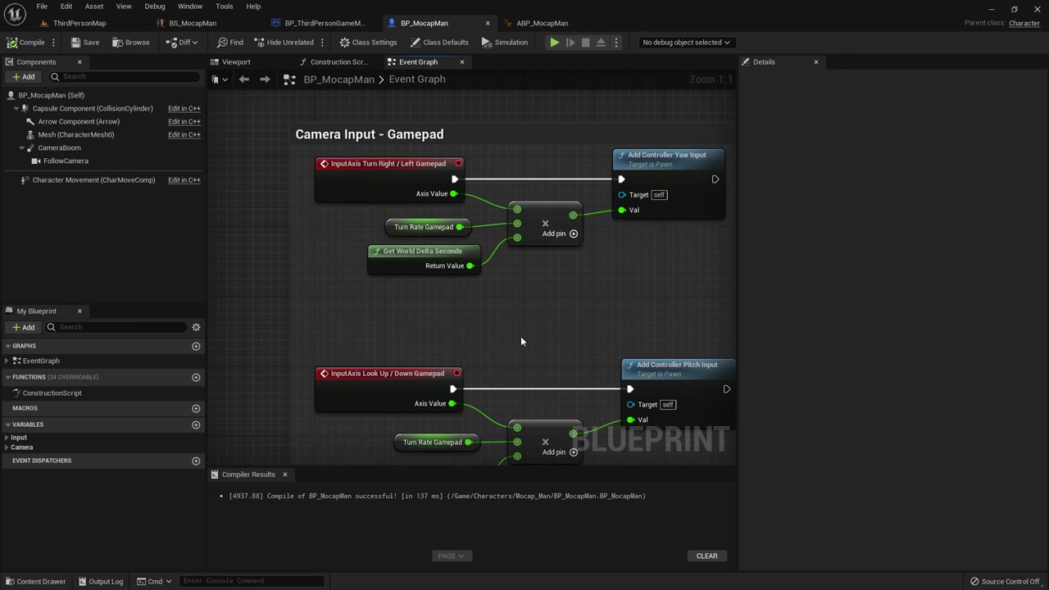
{"action": "right_click_drag", "start_coordinate": [525, 244], "coordinate": [213, 310]}
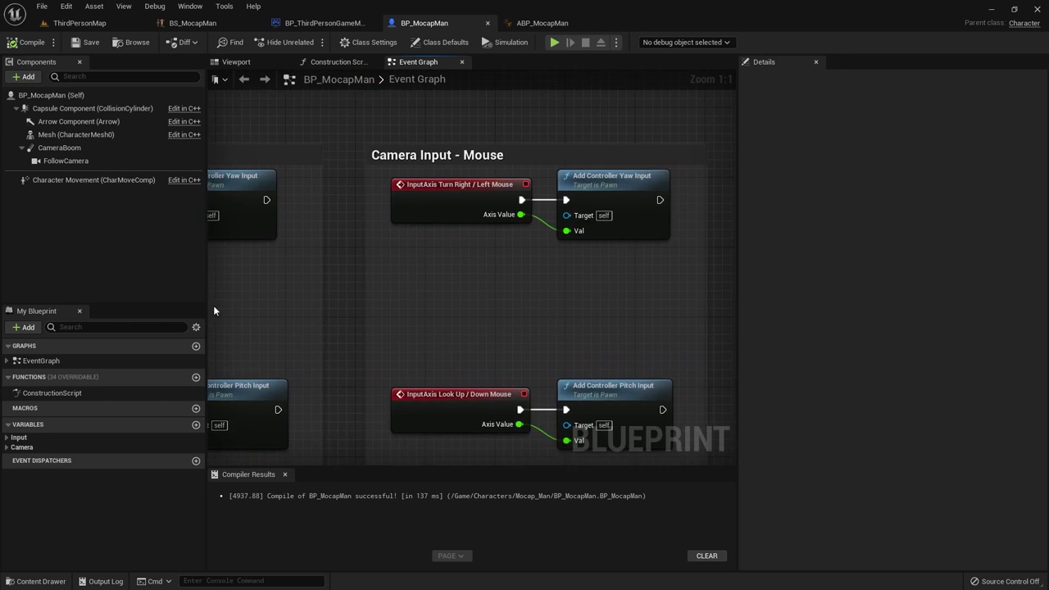
{"action": "right_click_drag", "start_coordinate": [447, 297], "coordinate": [639, 12]}
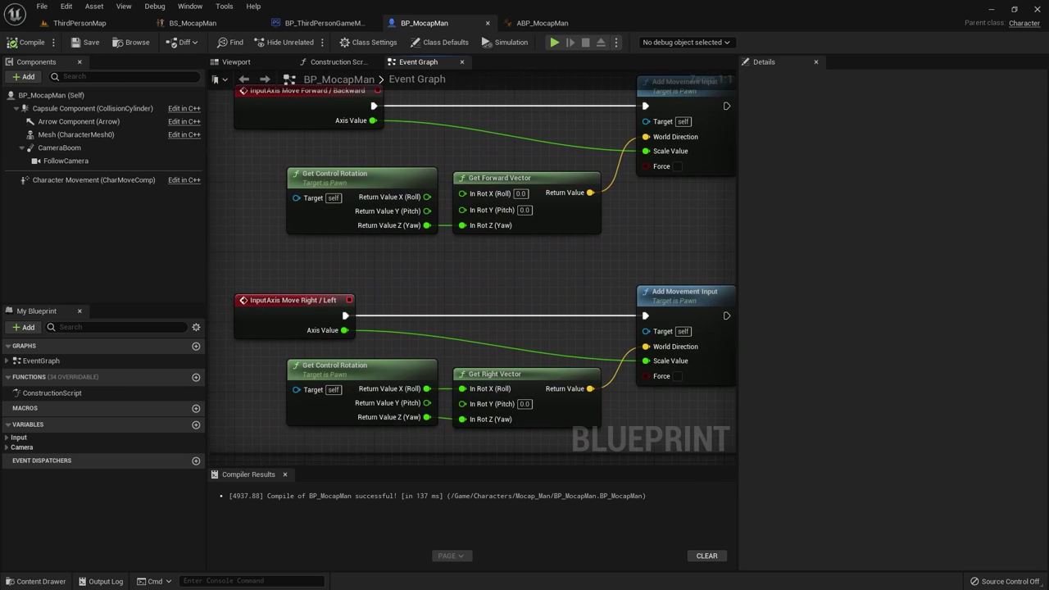
{"action": "scroll", "coordinate": [501, 128], "scroll_direction": "down", "scroll_amount": 1}
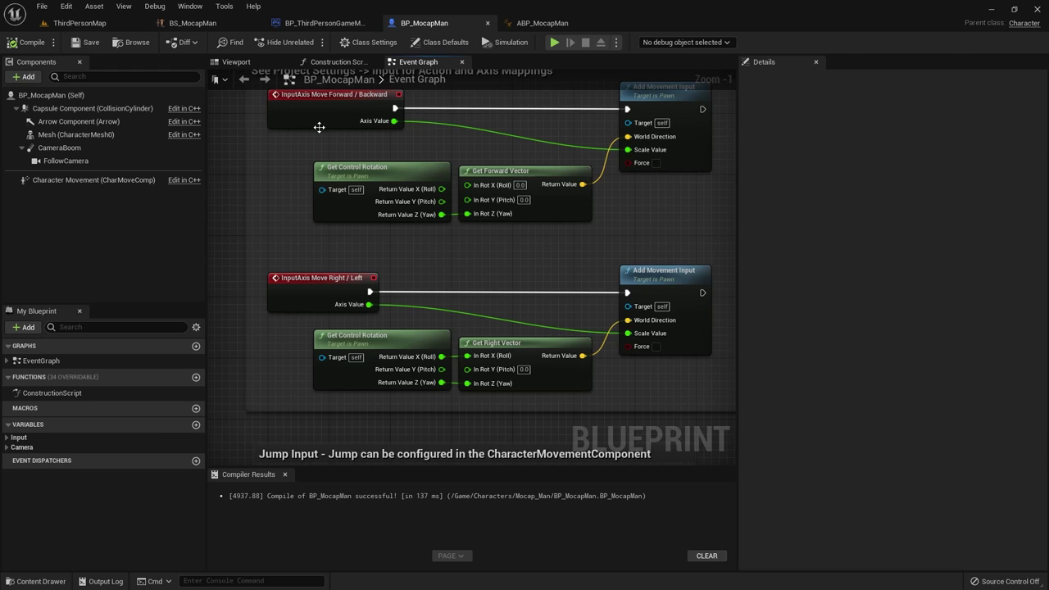
Check the Max Walk Speed setting of BP_MocapMan's Character Movement component and return to the ABP_MocapMan blueprint.
{"action": "mouse_move", "coordinate": [59, 181]}
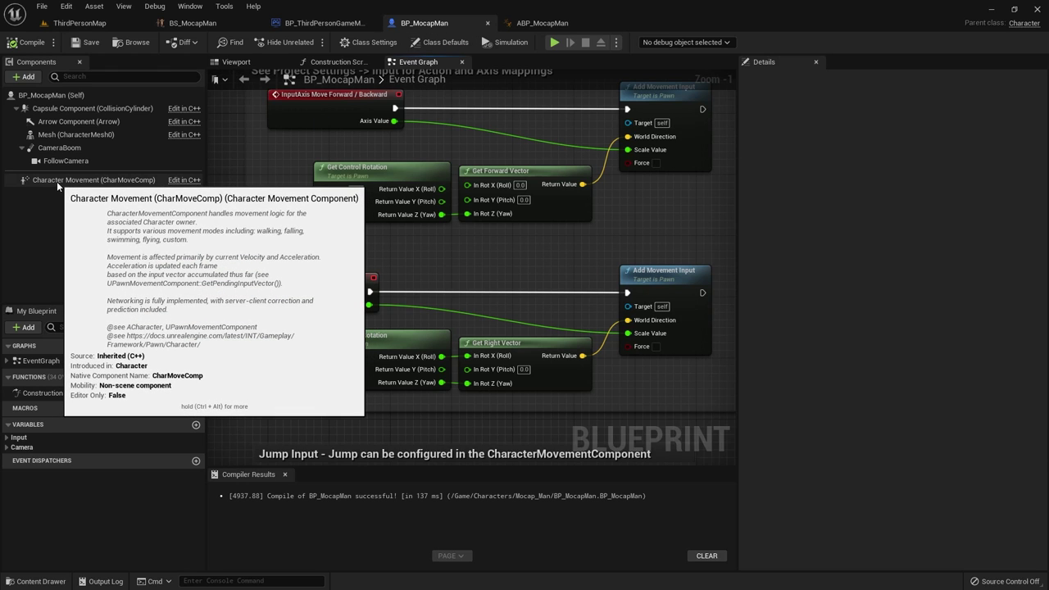
{"action": "left_click", "coordinate": [56, 182]}
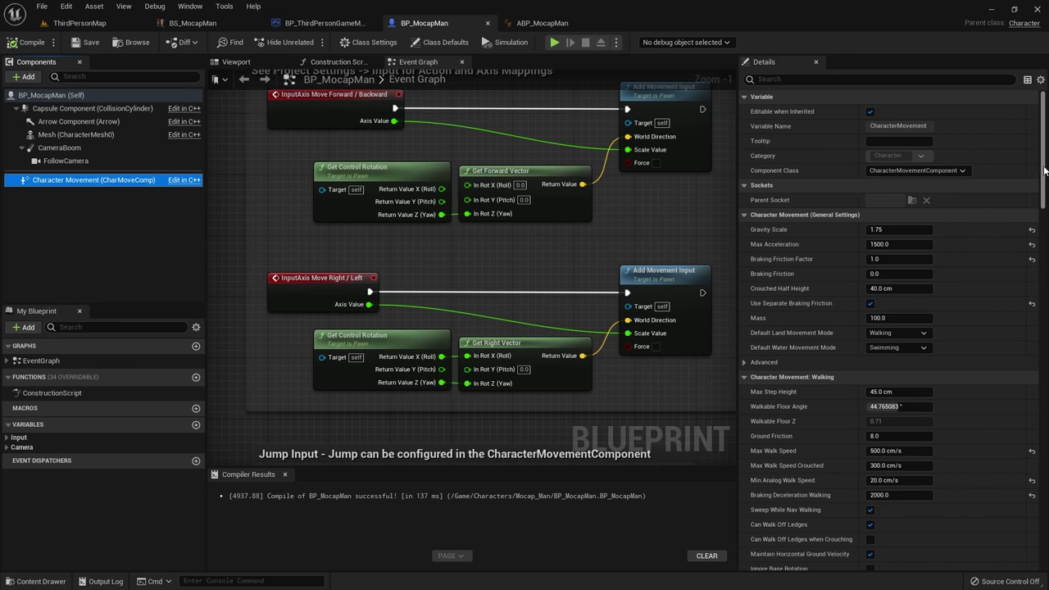
{"action": "scroll", "coordinate": [1044, 170], "scroll_direction": "down", "scroll_amount": 3}
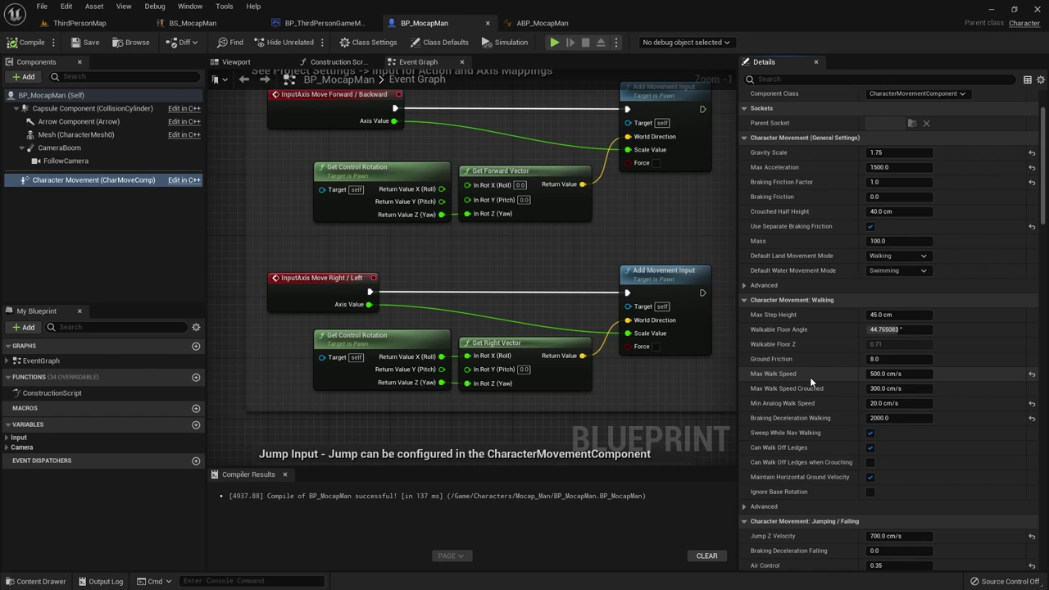
{"action": "mouse_move", "coordinate": [792, 379]}
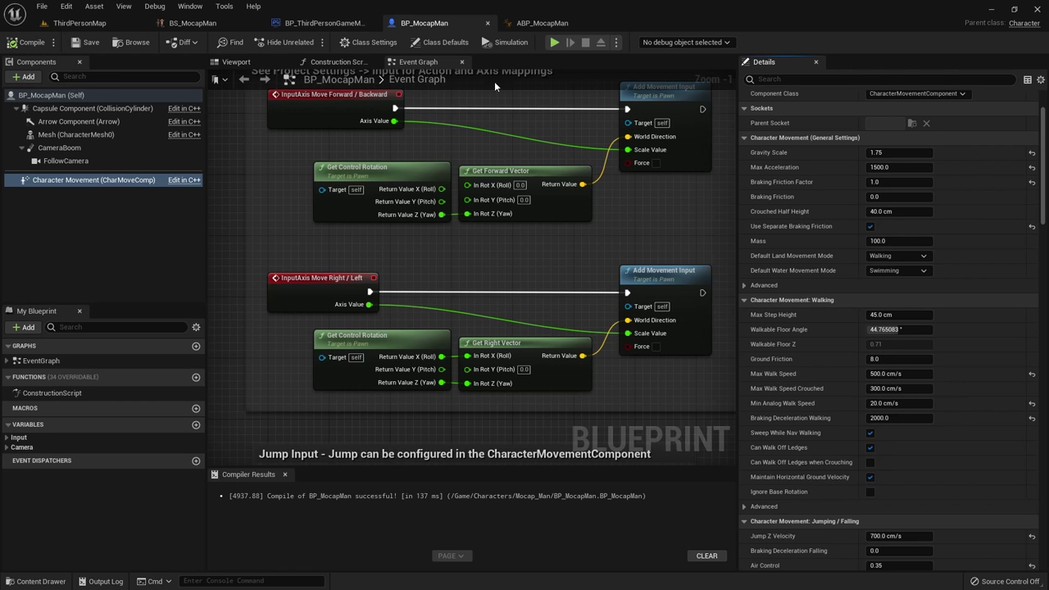
{"action": "left_click", "coordinate": [542, 28]}
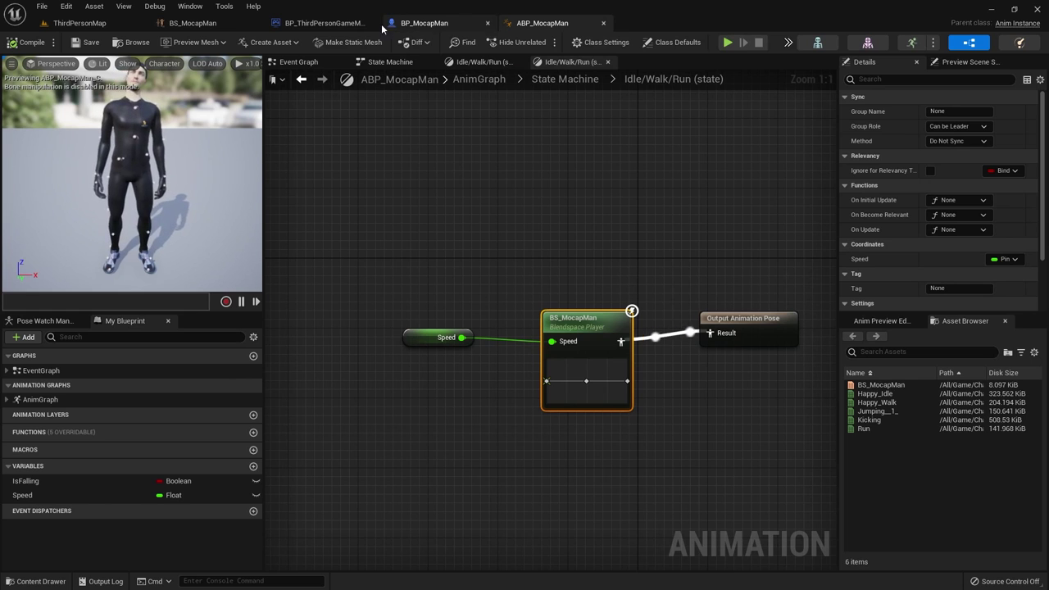
Set the speed of the middle Happy_Walk sample in the BS_MocapMan blend space to 50.
{"action": "left_click", "coordinate": [212, 25]}
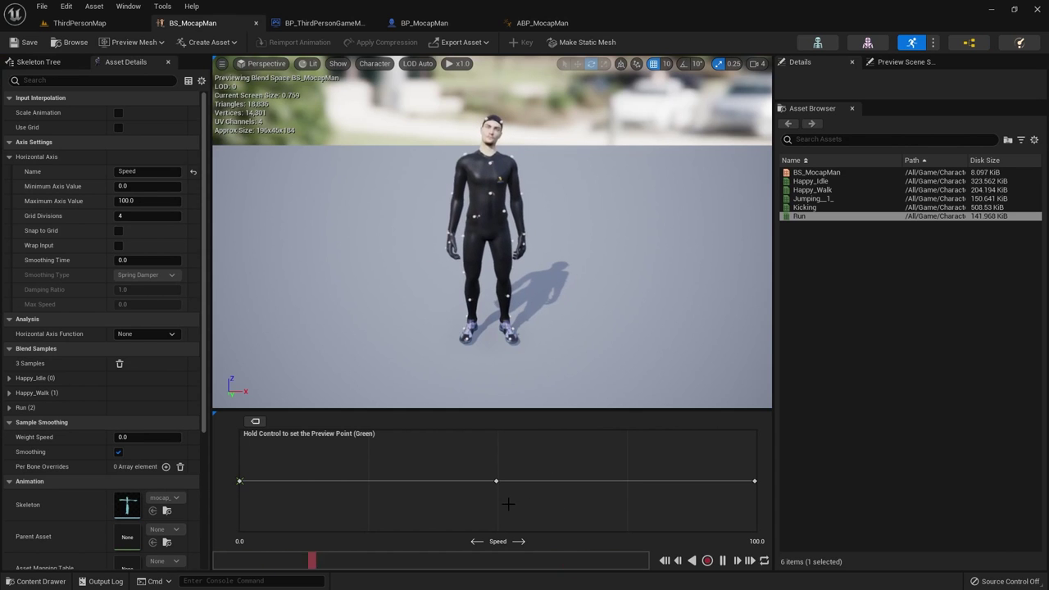
{"action": "mouse_move", "coordinate": [496, 482]}
{"action": "left_click", "coordinate": [496, 482]}
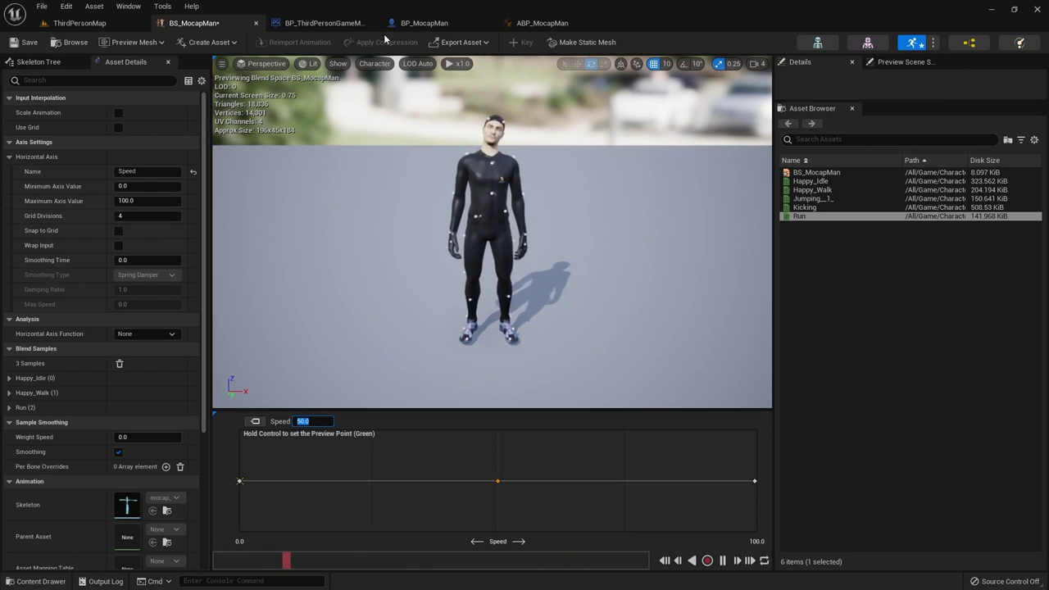
Set the Max Walk Speed of BP_MocapMan's Character Movement component to 50 cm/s, and compile and save the blueprint.
{"action": "left_click", "coordinate": [431, 27]}
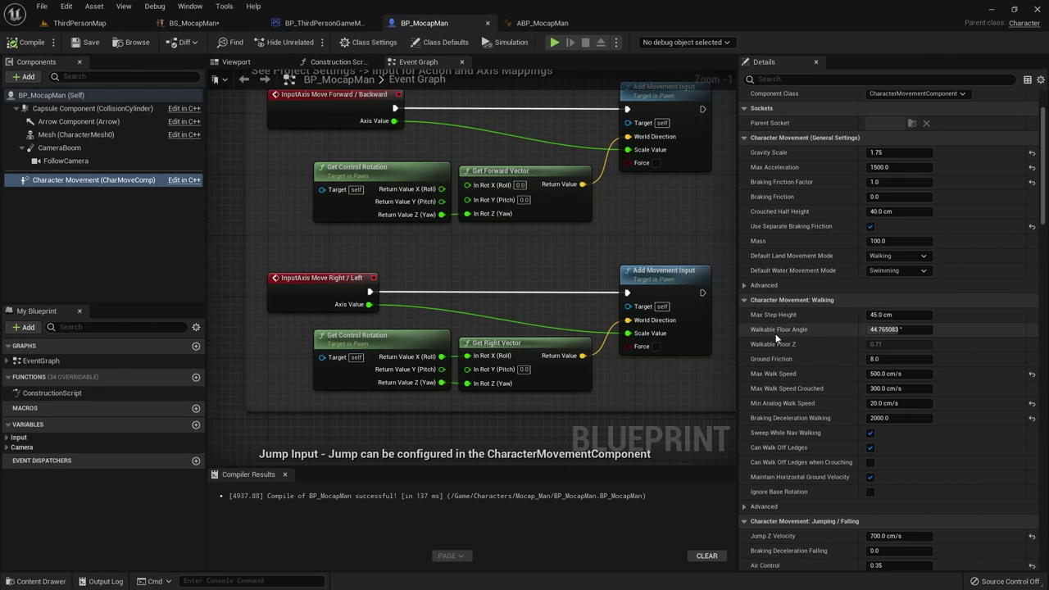
{"action": "mouse_move", "coordinate": [777, 377]}
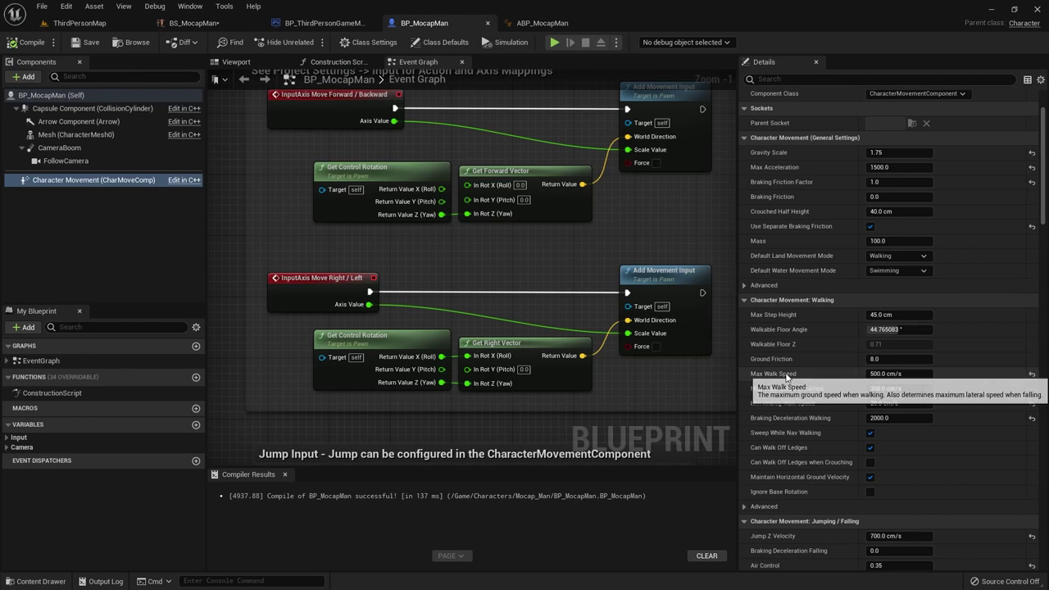
{"action": "left_click", "coordinate": [890, 375]}
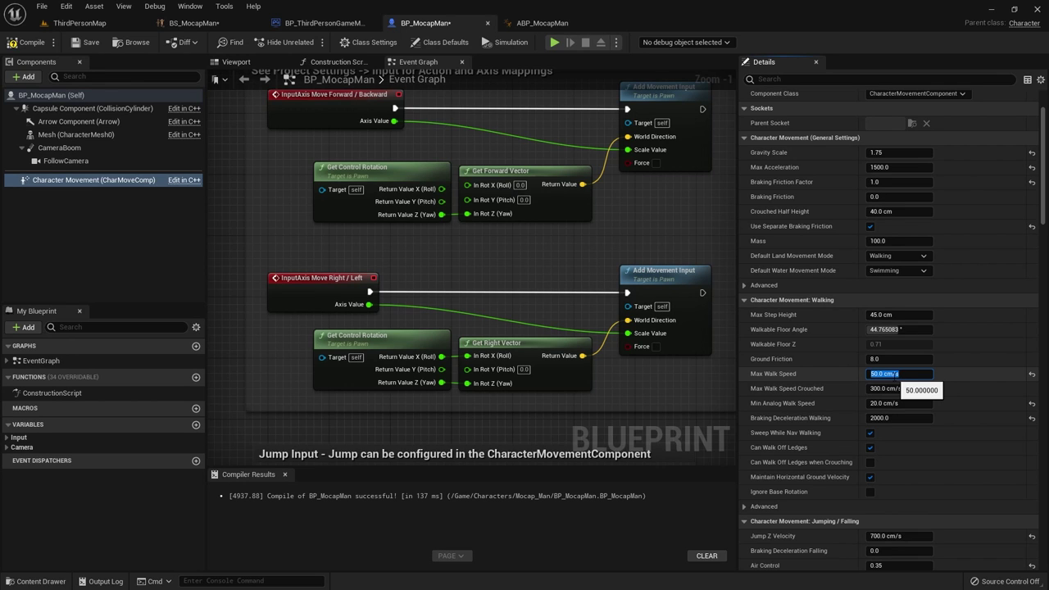
{"action": "left_click", "coordinate": [27, 43]}
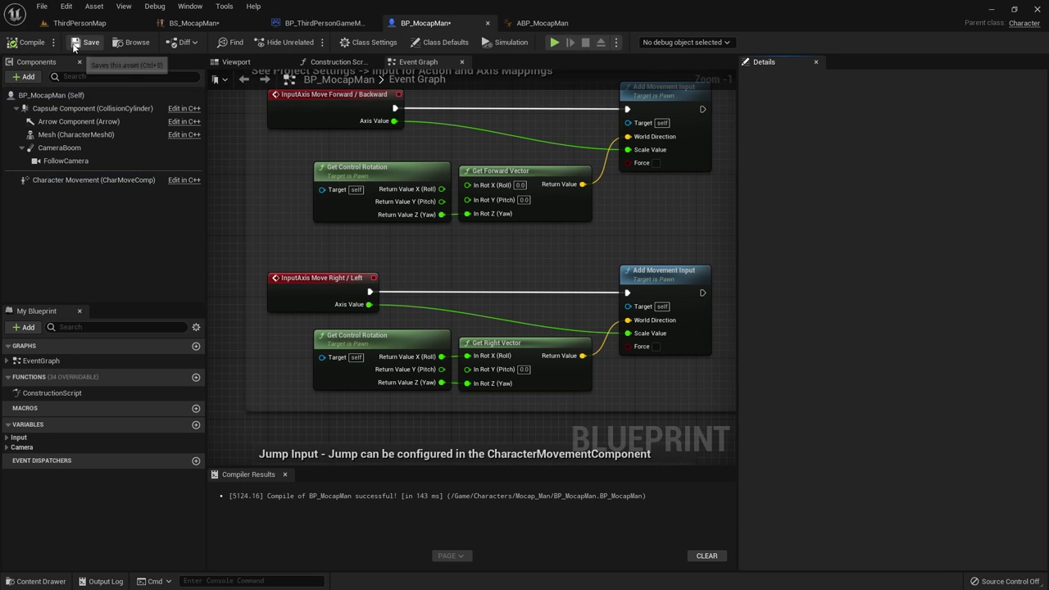
{"action": "left_click", "coordinate": [80, 44]}
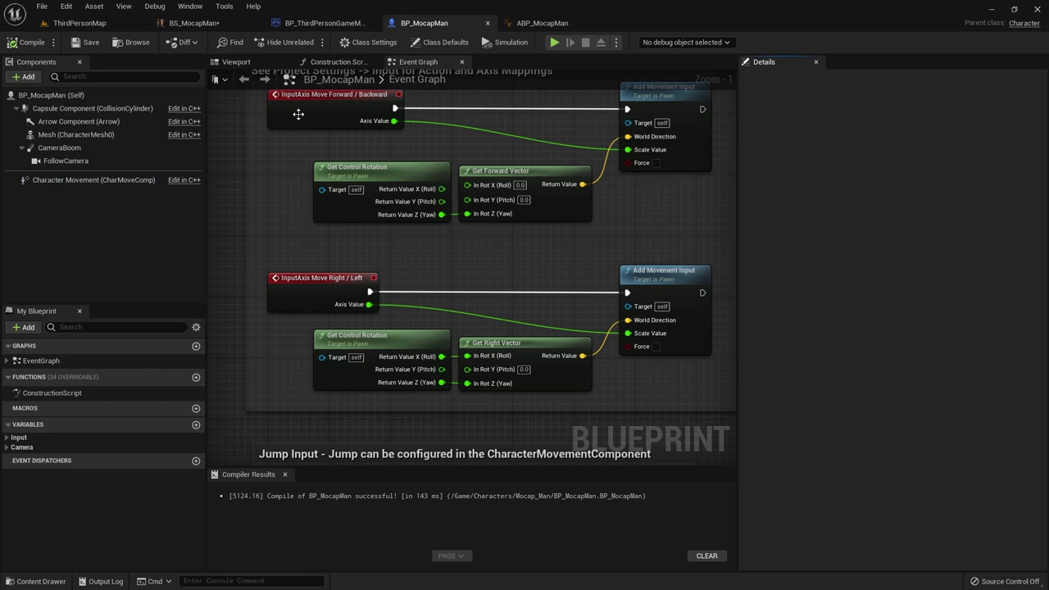
Play-test ThirdPersonMap by walking the mocap character forward, and end the session.
{"action": "left_click", "coordinate": [79, 23]}
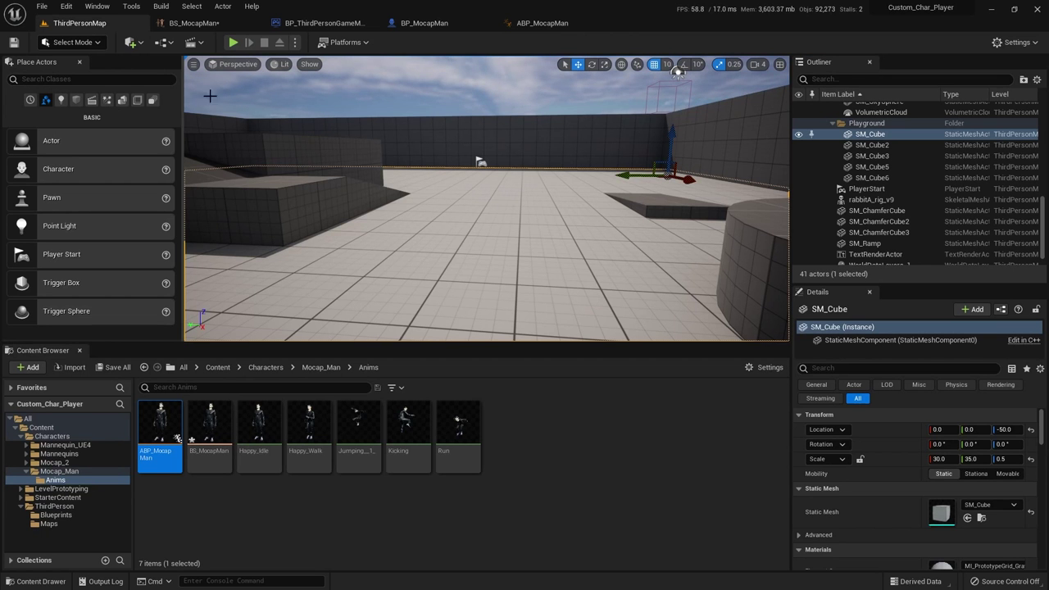
{"action": "left_click", "coordinate": [235, 45]}
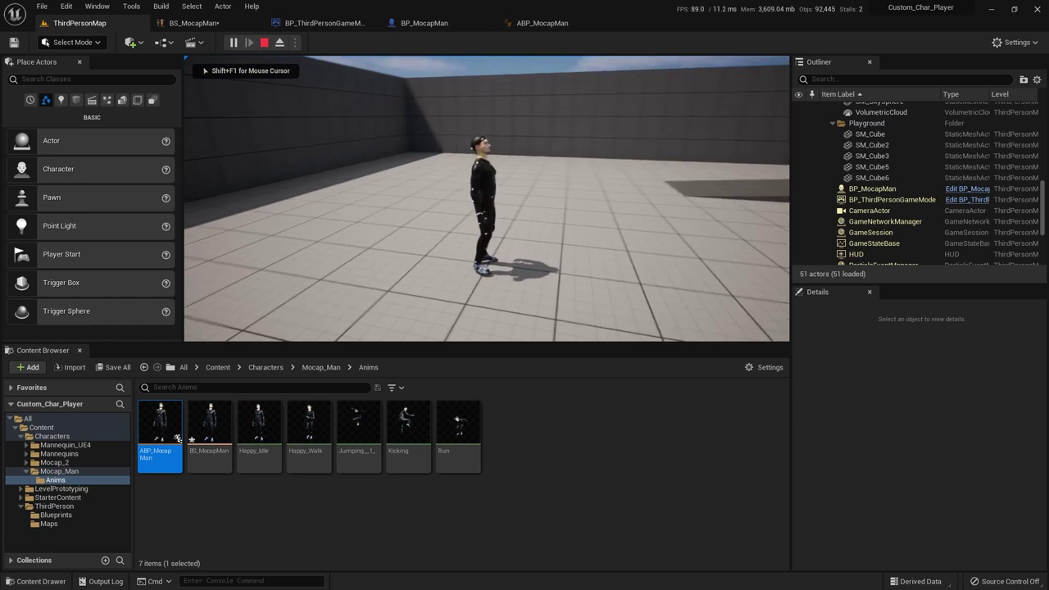
{"action": "key", "text": "w"}
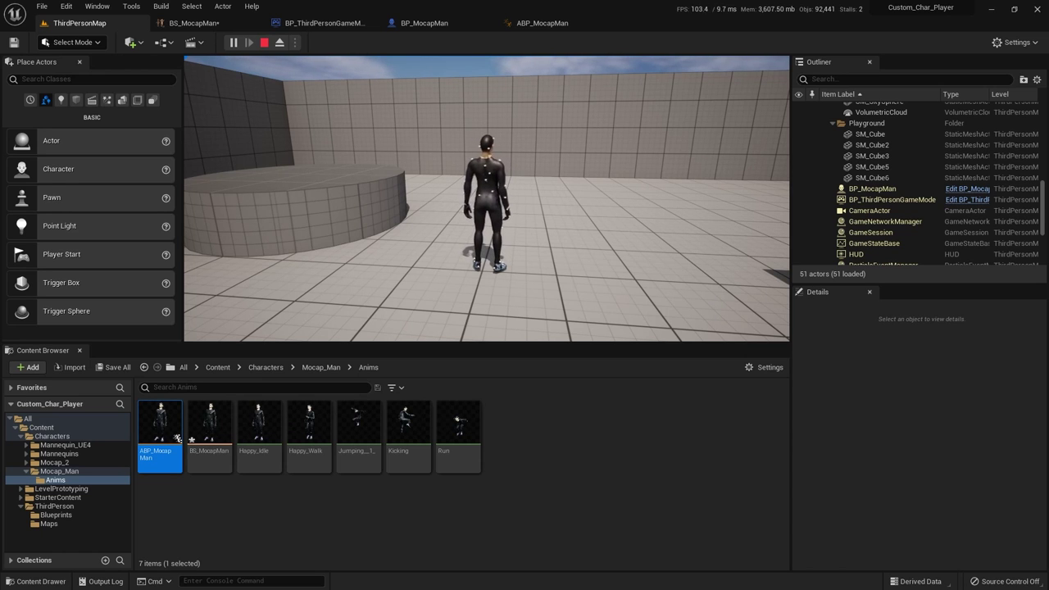
{"action": "key", "text": "Escape"}
{"action": "left_click", "coordinate": [581, 283]}
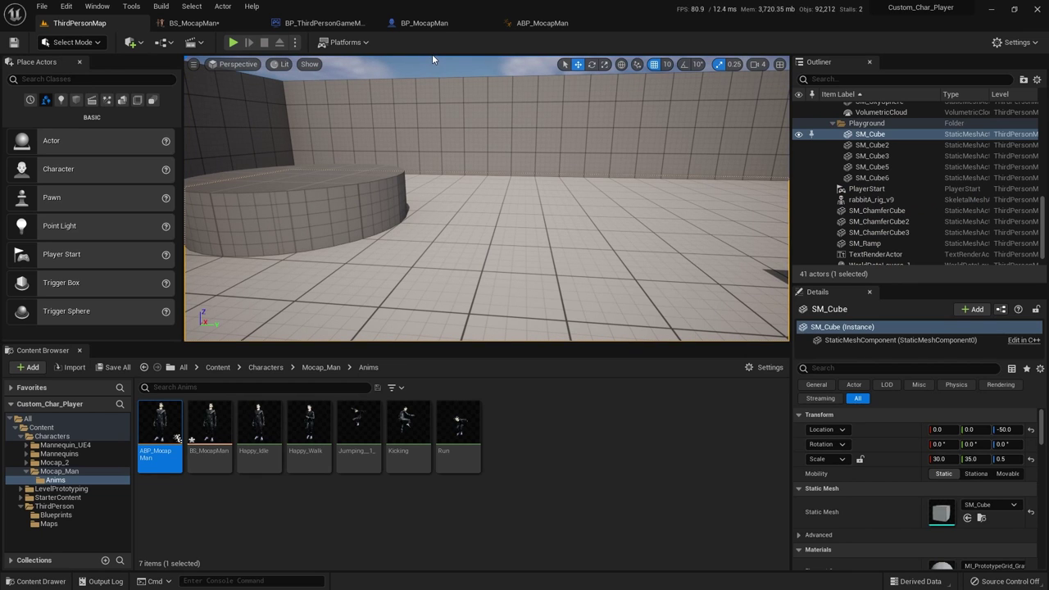
Set the Max Walk Speed of BP_MocapMan's Character Movement component to 150 cm/s.
{"action": "left_click", "coordinate": [424, 23]}
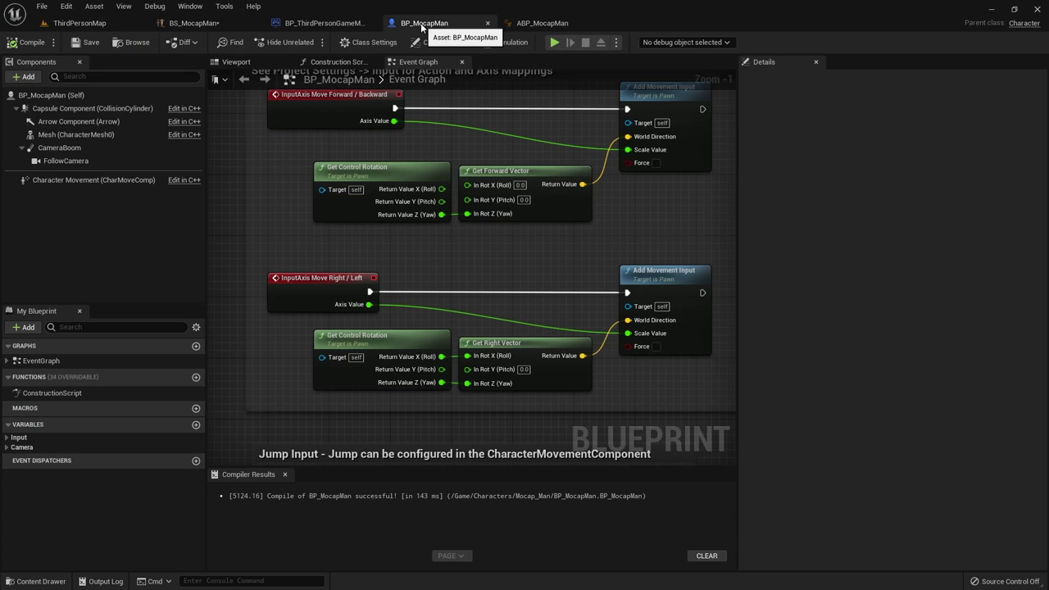
{"action": "left_click", "coordinate": [57, 181]}
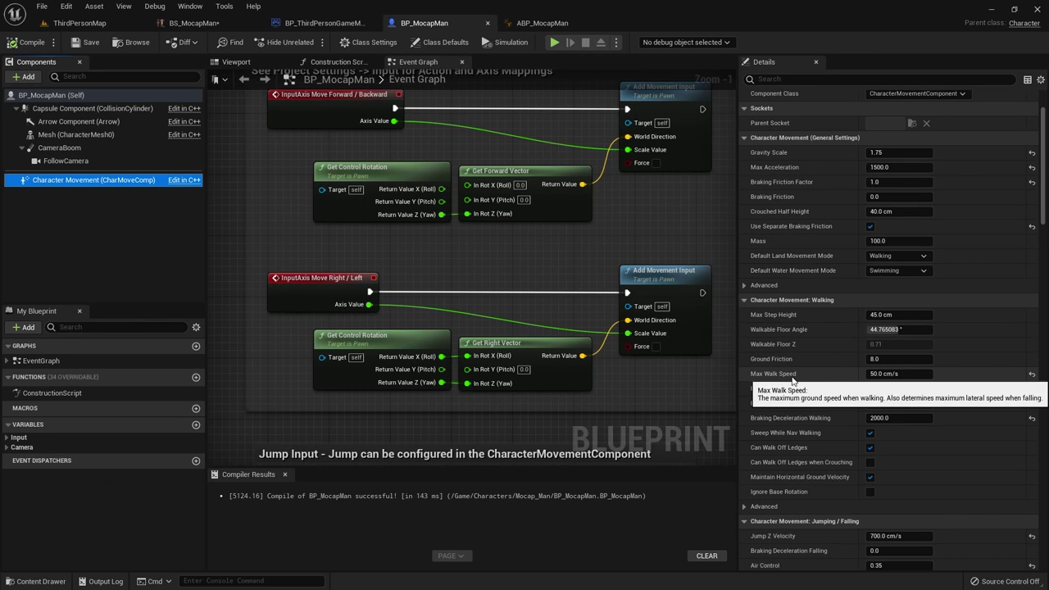
{"action": "left_click", "coordinate": [888, 373]}
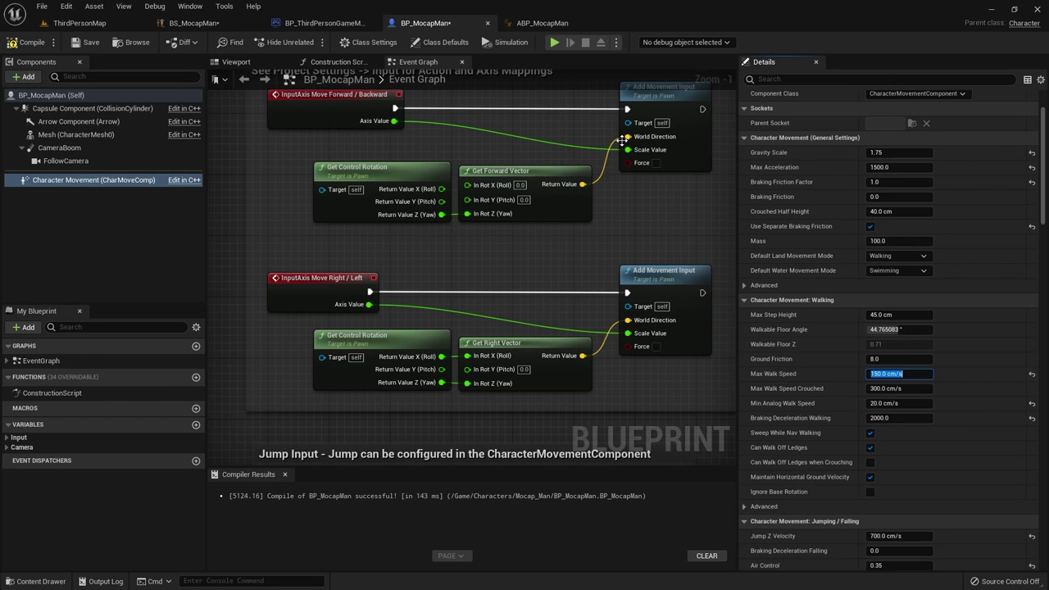
Set the maximum value of the Speed axis in the BS_MocapMan blend space to 300.
{"action": "left_click", "coordinate": [246, 25]}
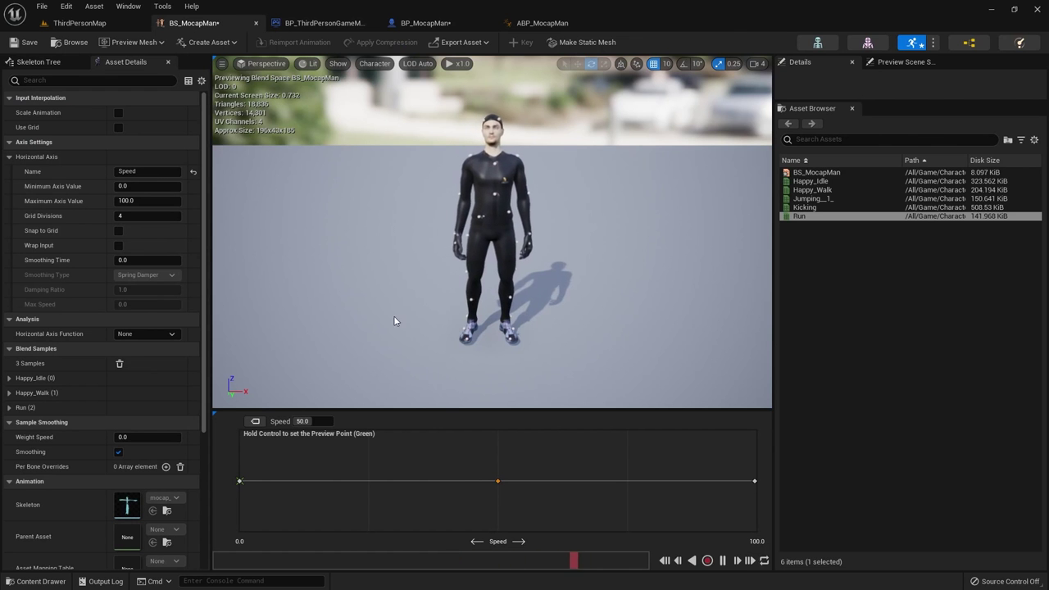
{"action": "left_click", "coordinate": [498, 483]}
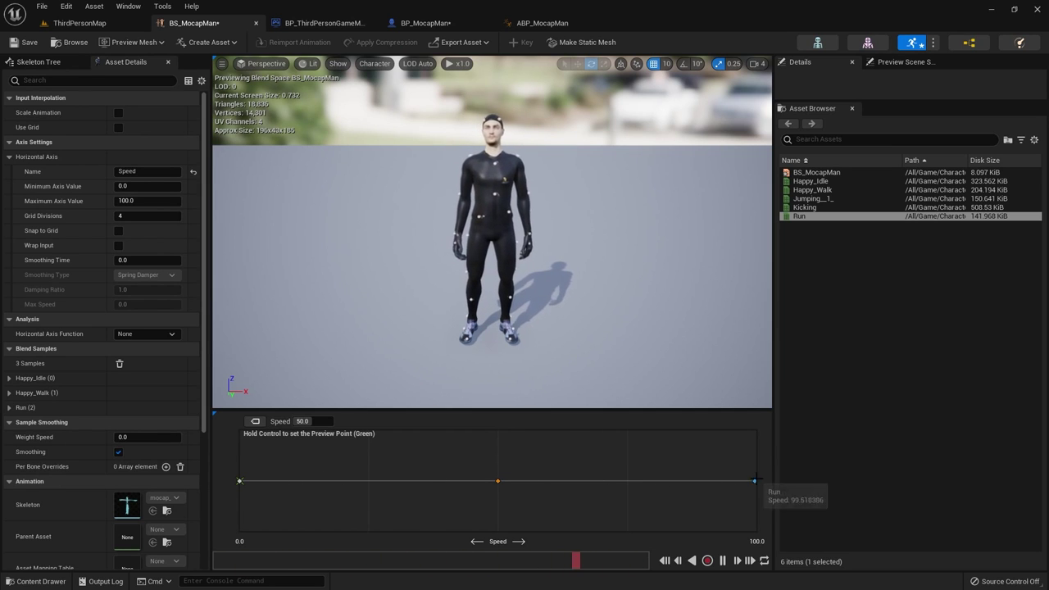
{"action": "left_click", "coordinate": [148, 201]}
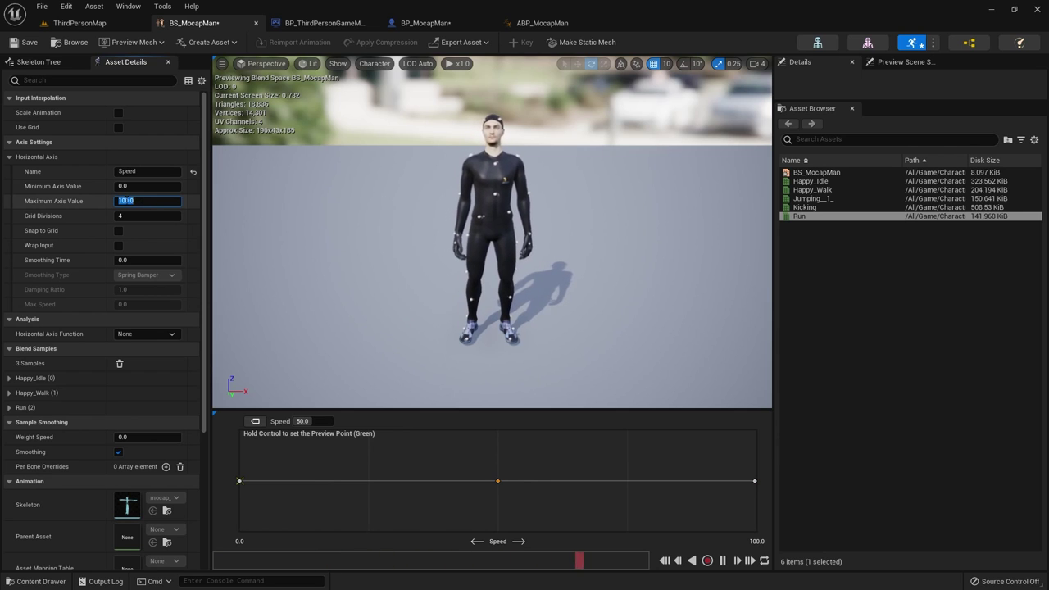
{"action": "type", "text": "320"}
{"action": "key", "text": "Return"}
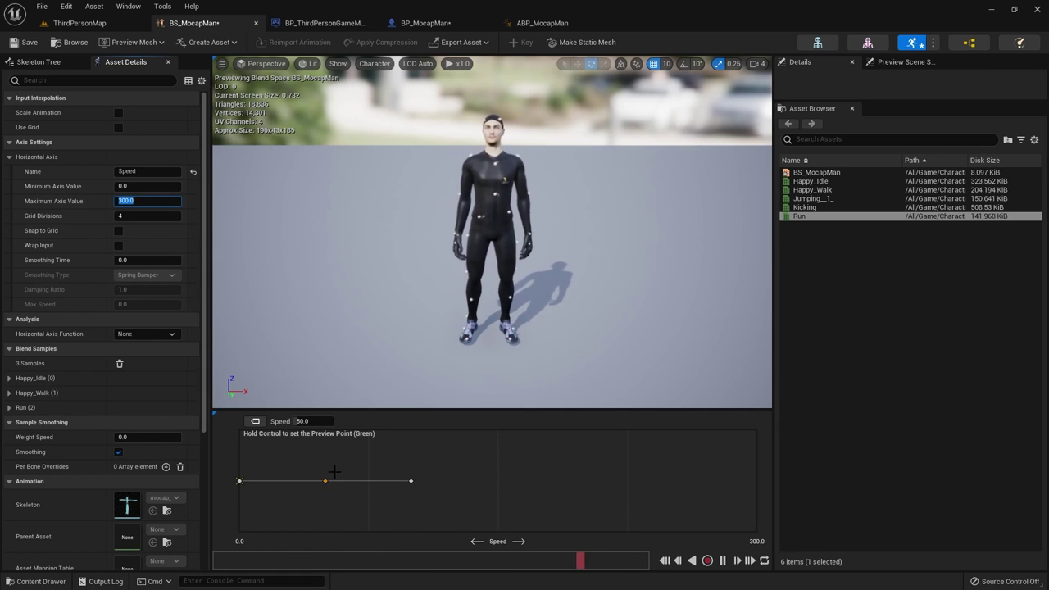
Place the Run sample at speed 300 and the Happy_Walk sample at 150, and save the blend space.
{"action": "left_click", "coordinate": [412, 483]}
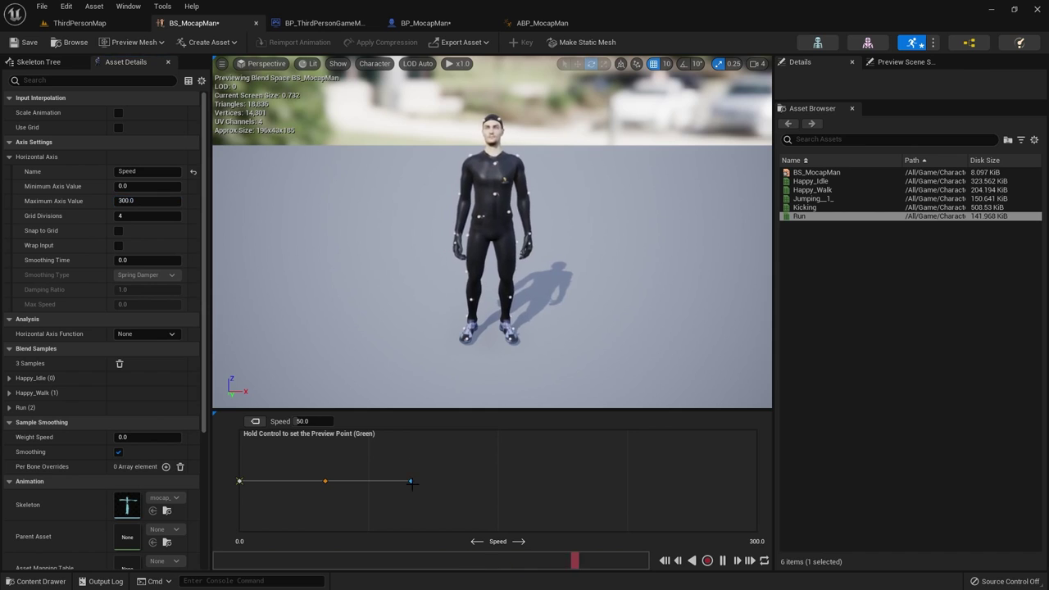
{"action": "left_click_drag", "start_coordinate": [412, 483], "coordinate": [757, 482]}
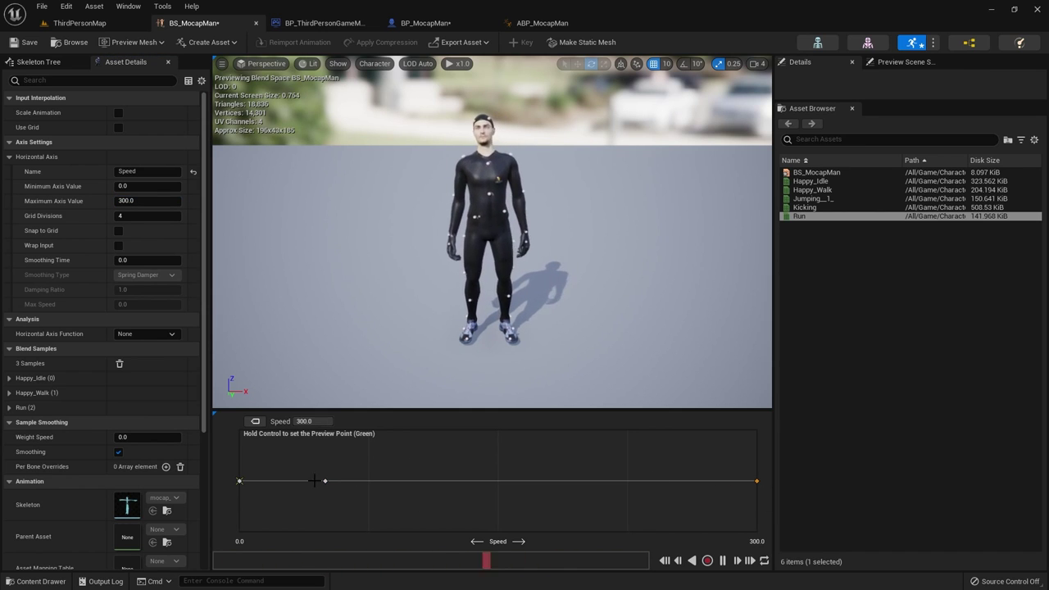
{"action": "left_click_drag", "start_coordinate": [326, 481], "coordinate": [496, 484]}
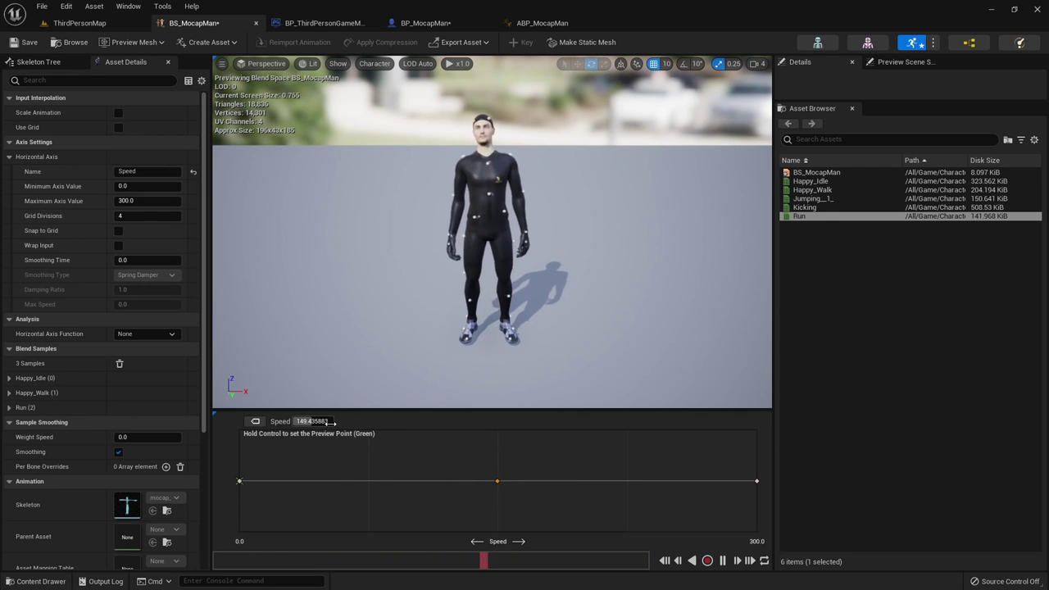
{"action": "type", "text": "150"}
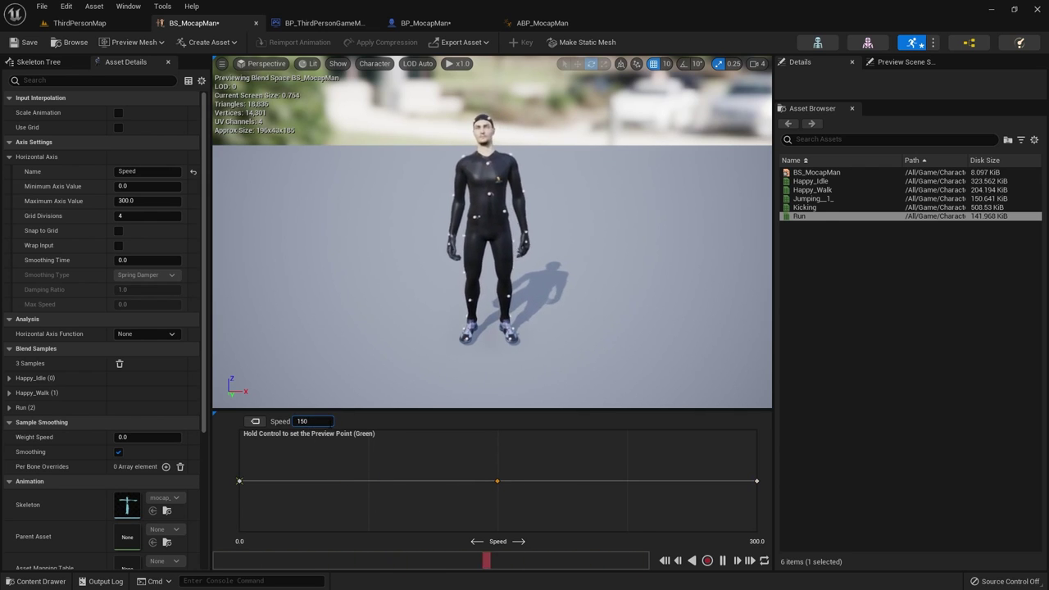
{"action": "key", "text": "Return"}
{"action": "left_click", "coordinate": [37, 43]}
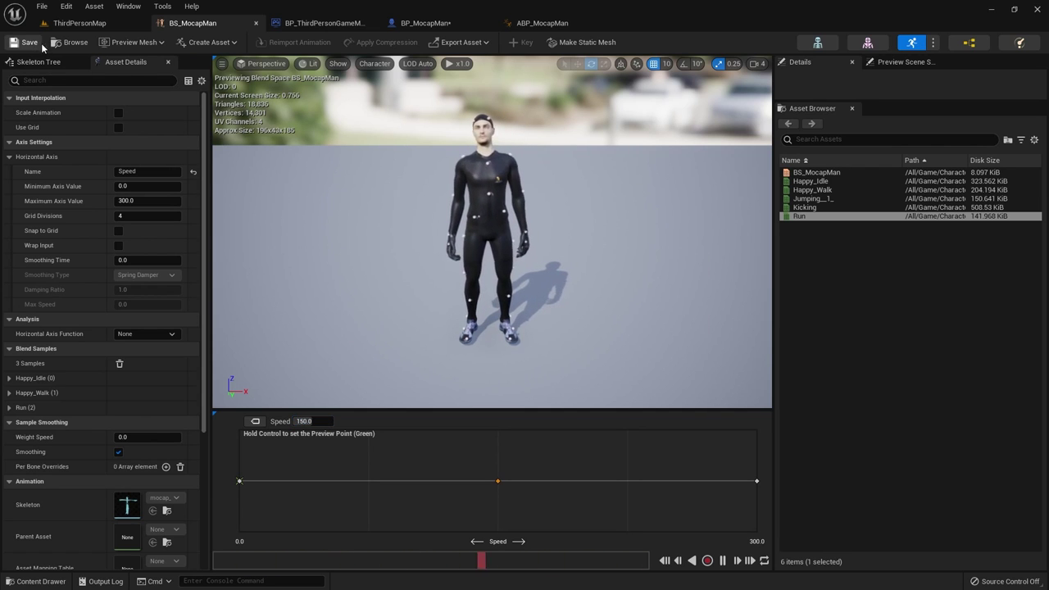
Compile and save the BP_MocapMan blueprint with its new walk speed.
{"action": "left_click", "coordinate": [422, 25]}
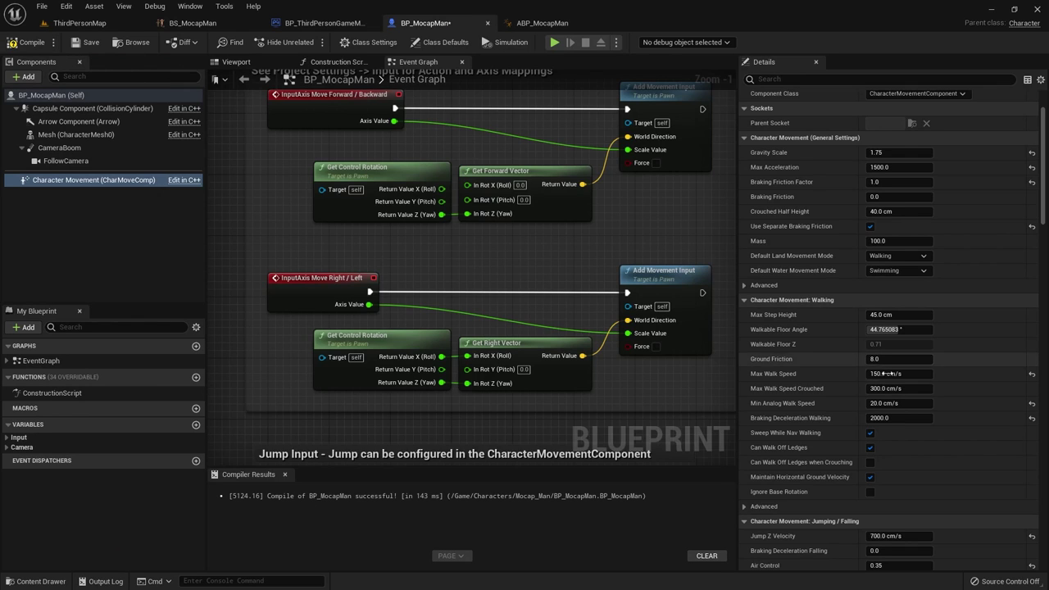
{"action": "left_click", "coordinate": [33, 42]}
{"action": "left_click", "coordinate": [85, 43]}
Play-test ThirdPersonMap by walking the mocap character around the level to check its walk animation.
{"action": "left_click", "coordinate": [73, 22]}
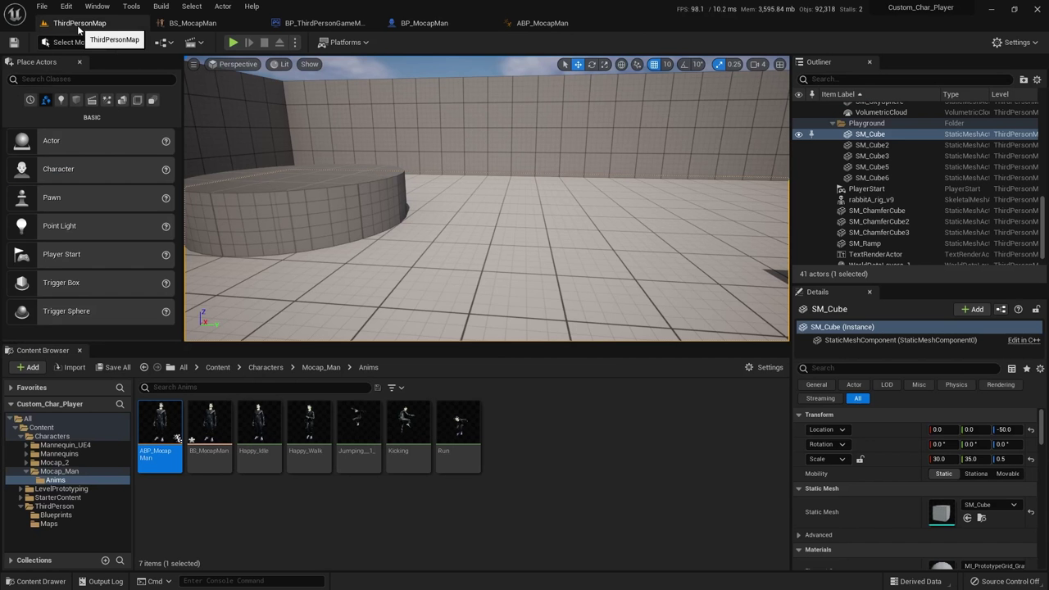
{"action": "left_click", "coordinate": [234, 43]}
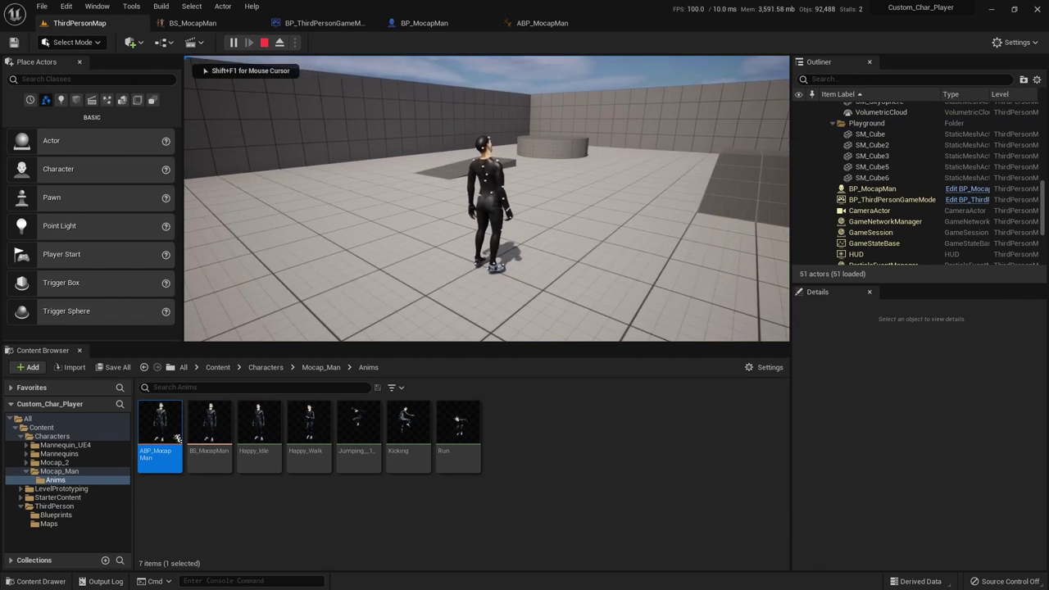
{"action": "key", "text": "w"}
{"action": "key", "text": "w"}
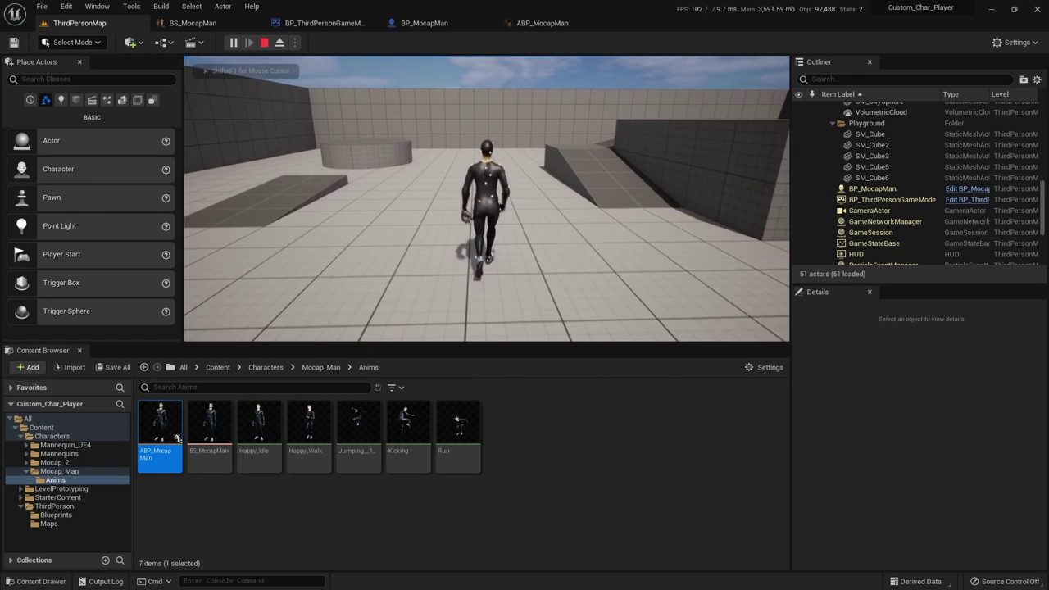
{"action": "key", "text": "w"}
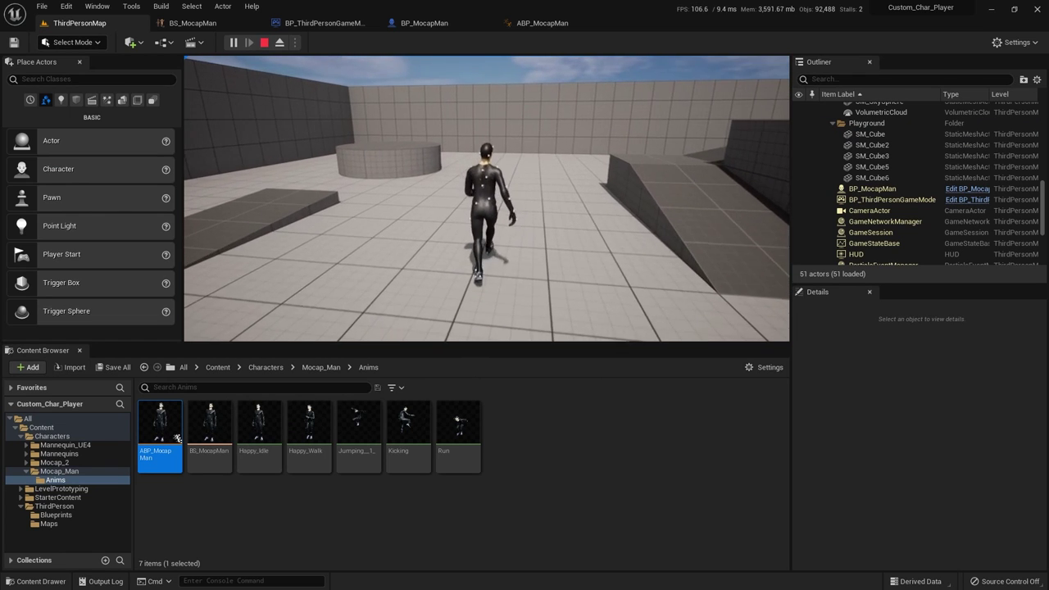
{"action": "key", "text": "w"}
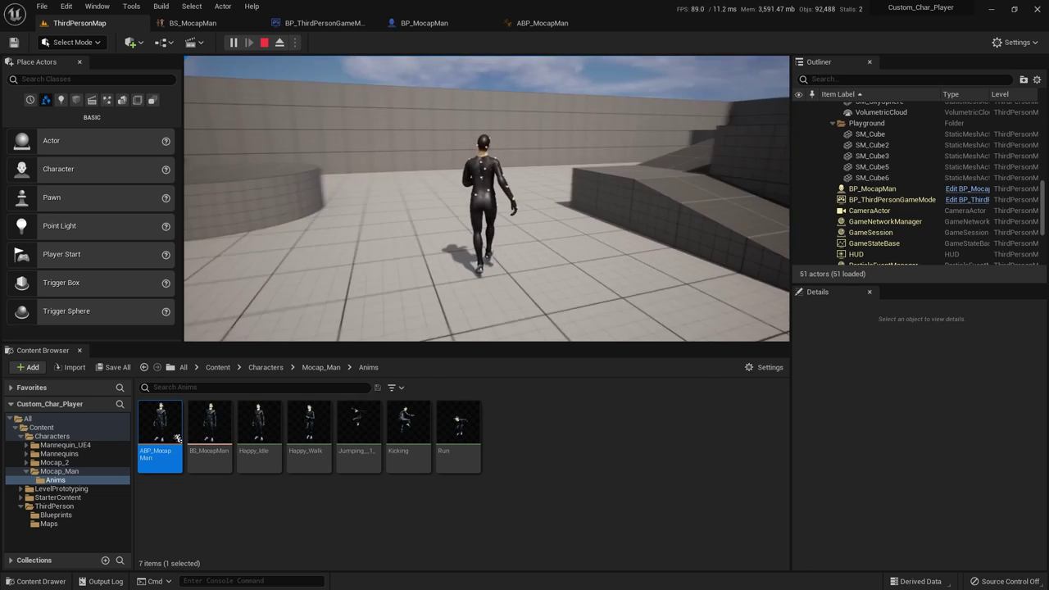
{"action": "key", "text": "w"}
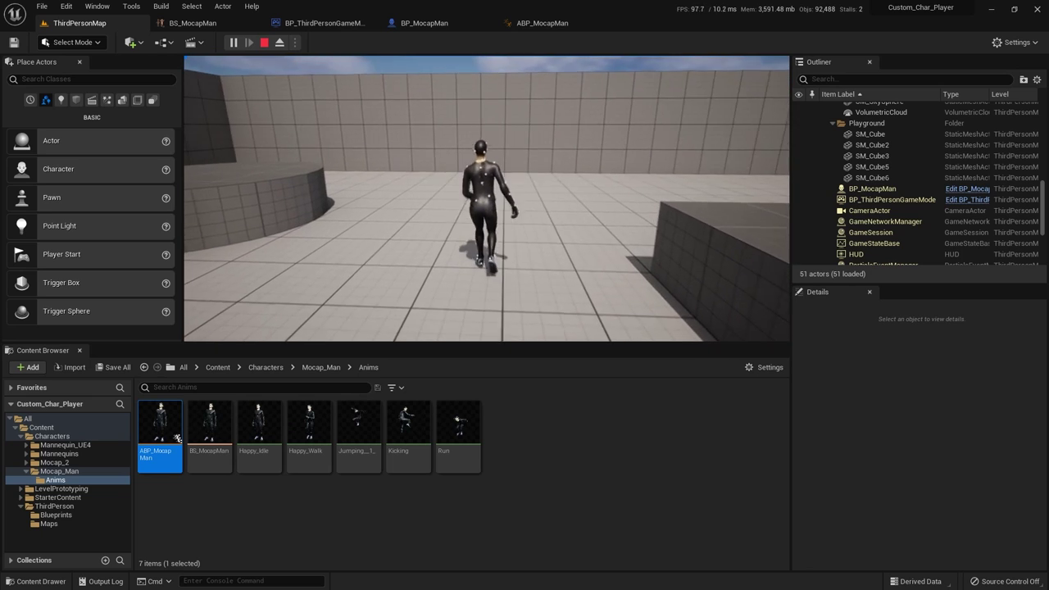
{"action": "key", "text": "w"}
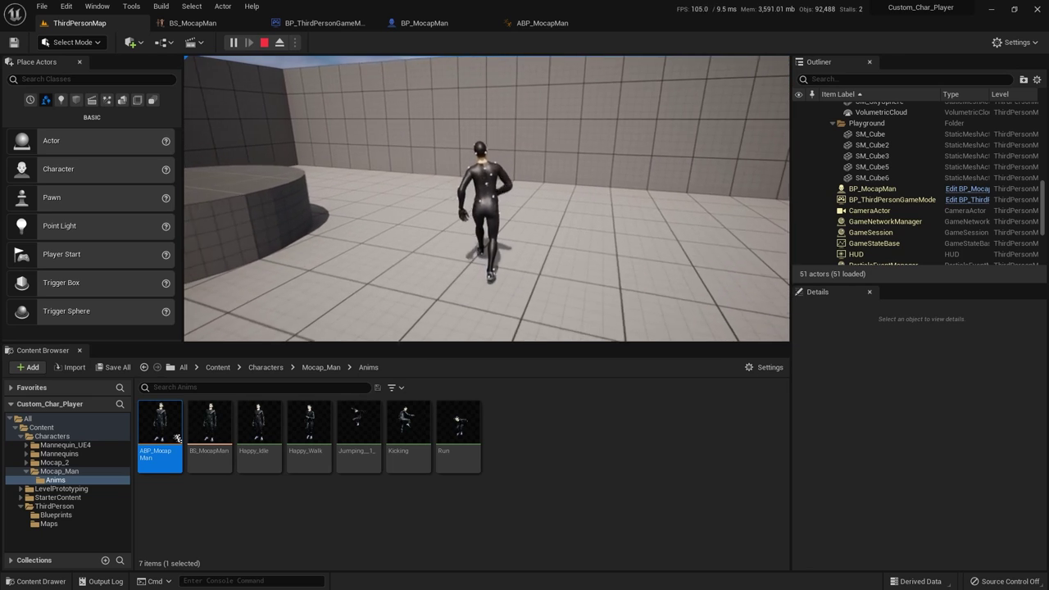
{"action": "key", "text": "w"}
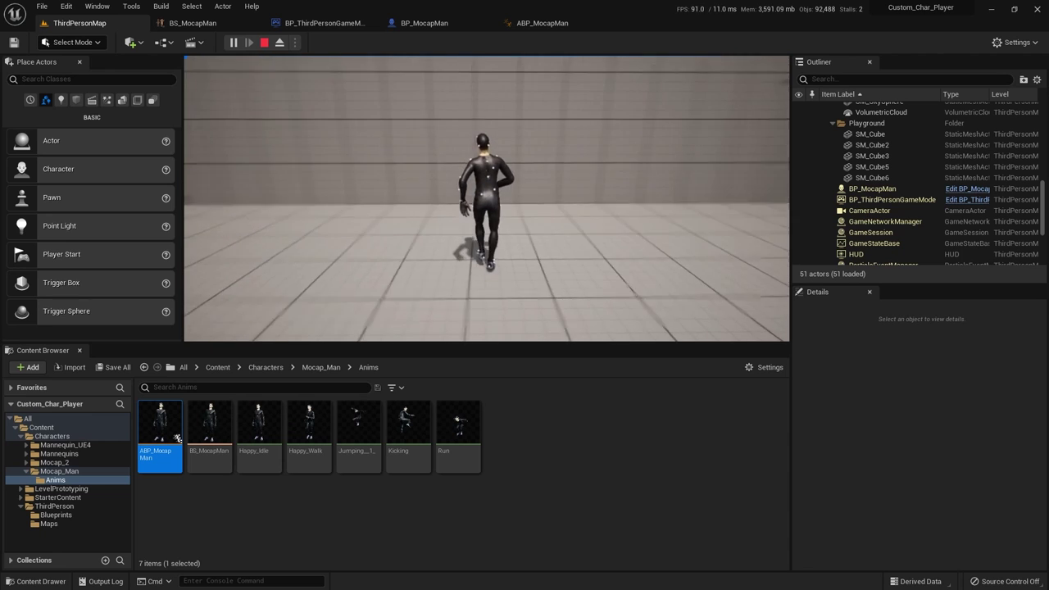
{"action": "key", "text": "w"}
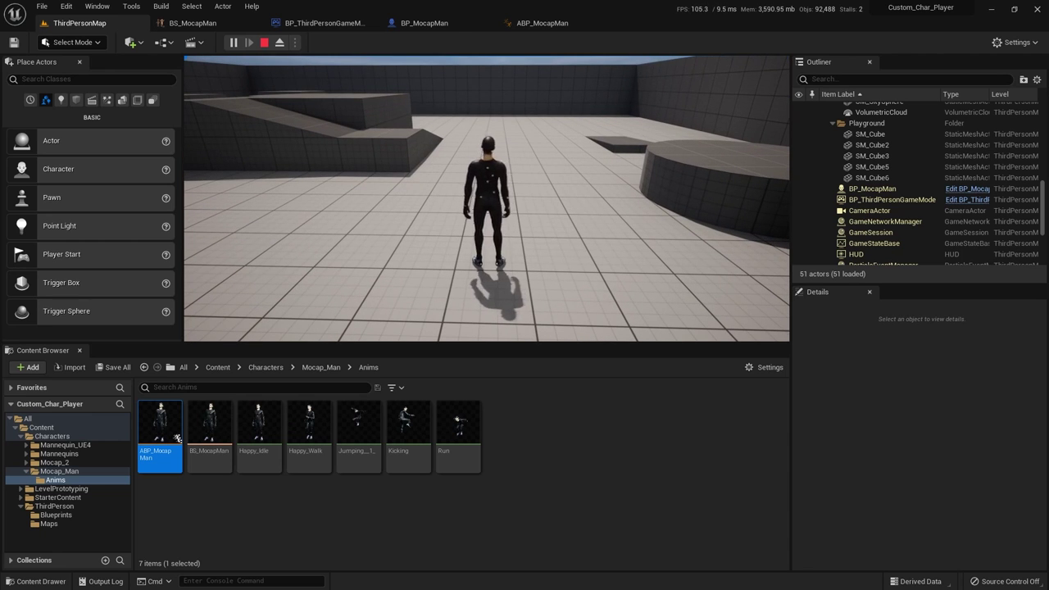
Run the mocap character forward across the level and make it jump to check the run and jump animations.
{"action": "key", "text": "w"}
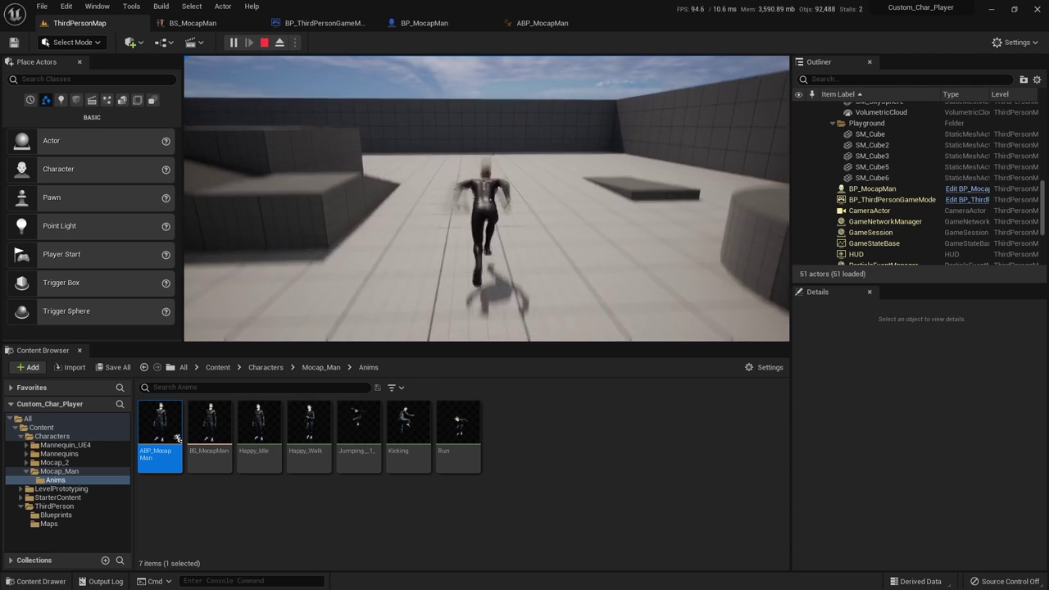
{"action": "key", "text": "space"}
{"action": "key", "text": "space"}
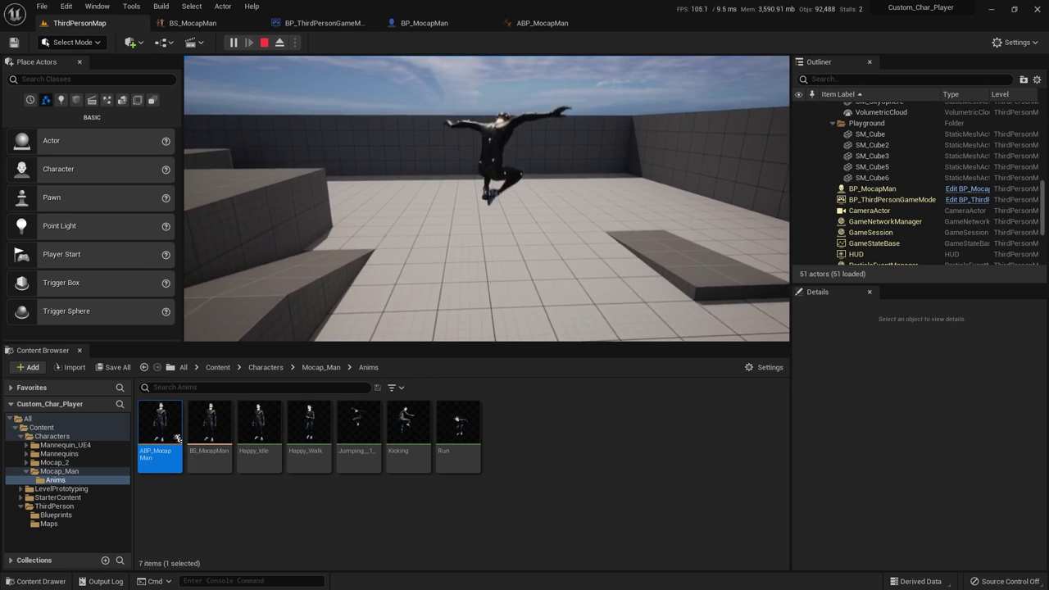
Make the mocap character jump several more times while crossing the level, and end the play session.
{"action": "key", "text": "space"}
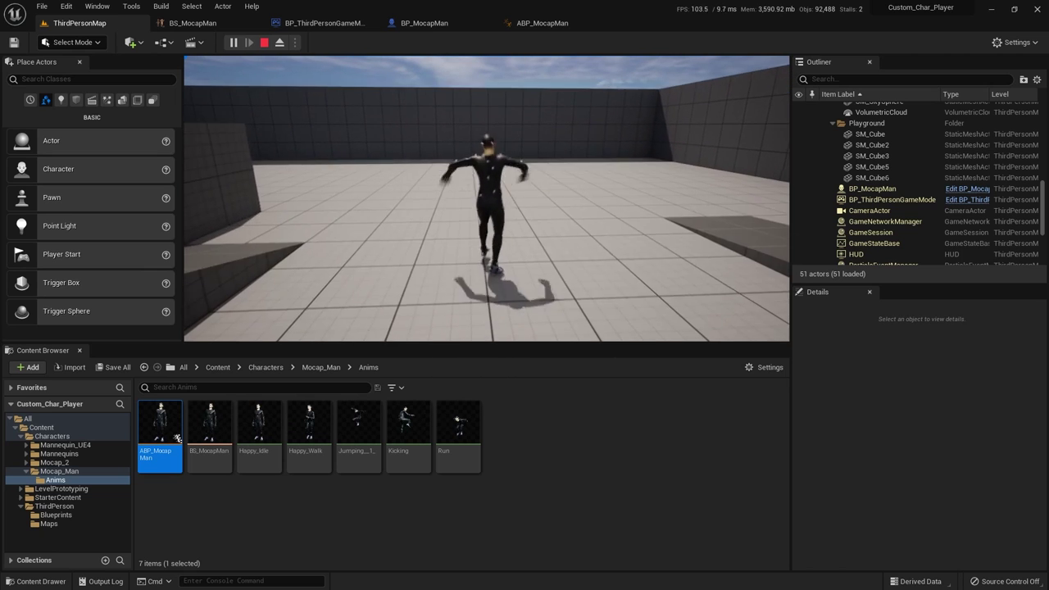
{"action": "key", "text": "space"}
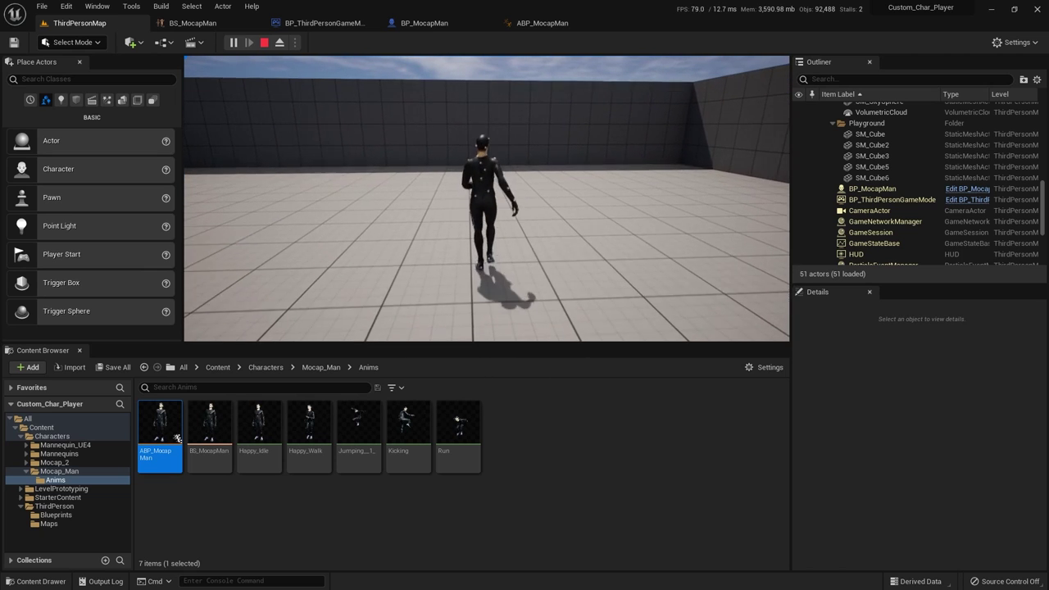
{"action": "key", "text": "space"}
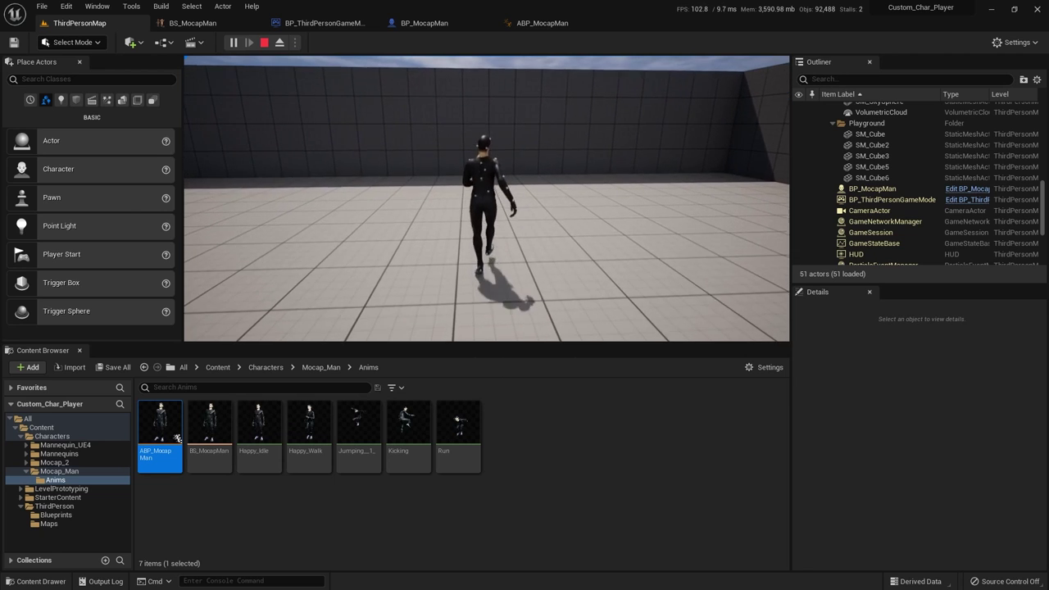
{"action": "key", "text": "space"}
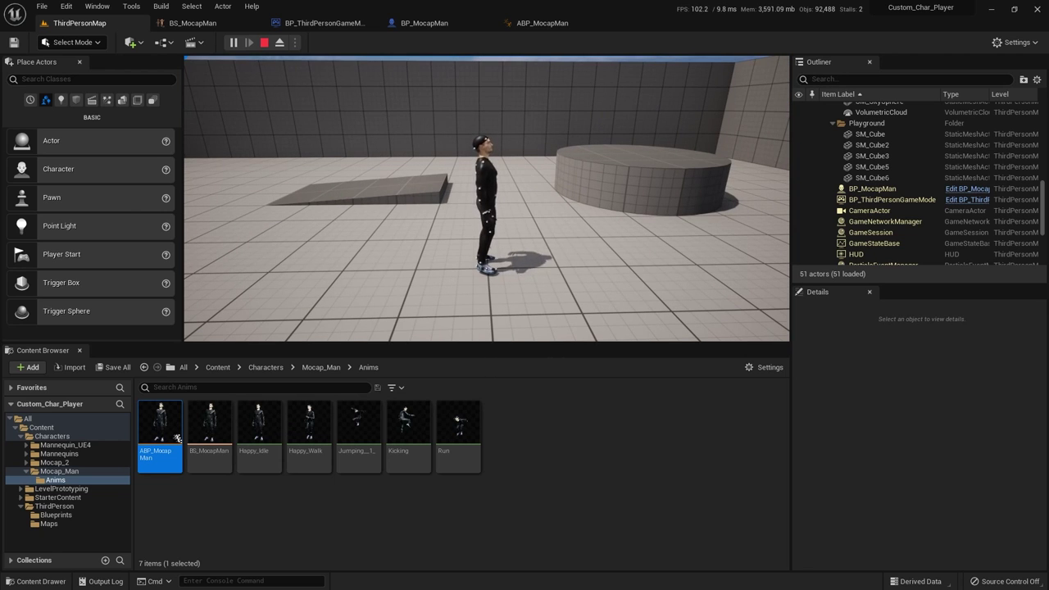
{"action": "key", "text": "Escape"}
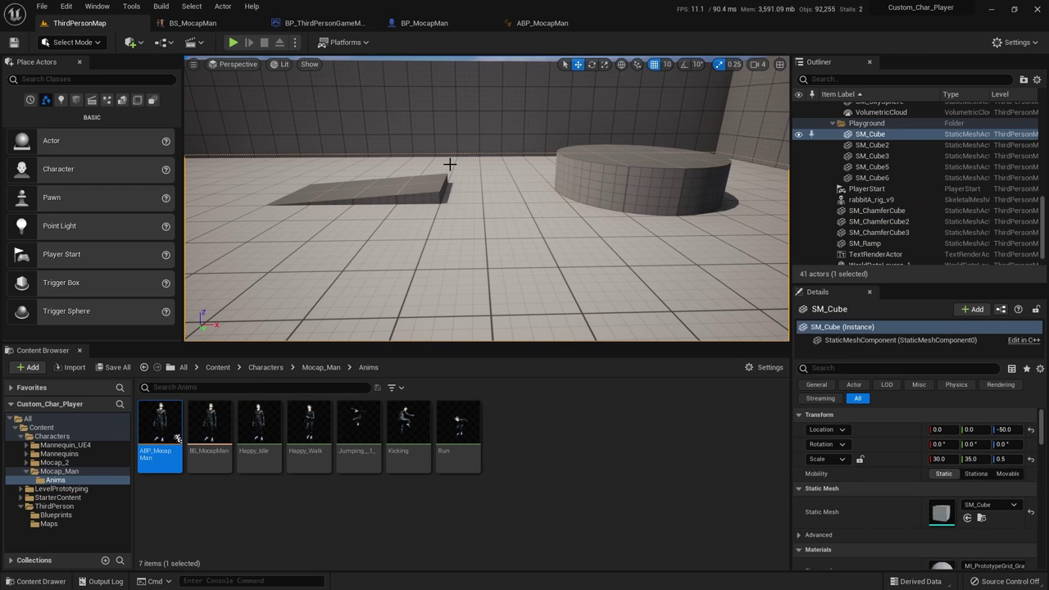
Add a Left Shift keyboard event in an empty area of BP_MocapMan's event graph, beside the jump input section.
{"action": "left_click", "coordinate": [430, 25]}
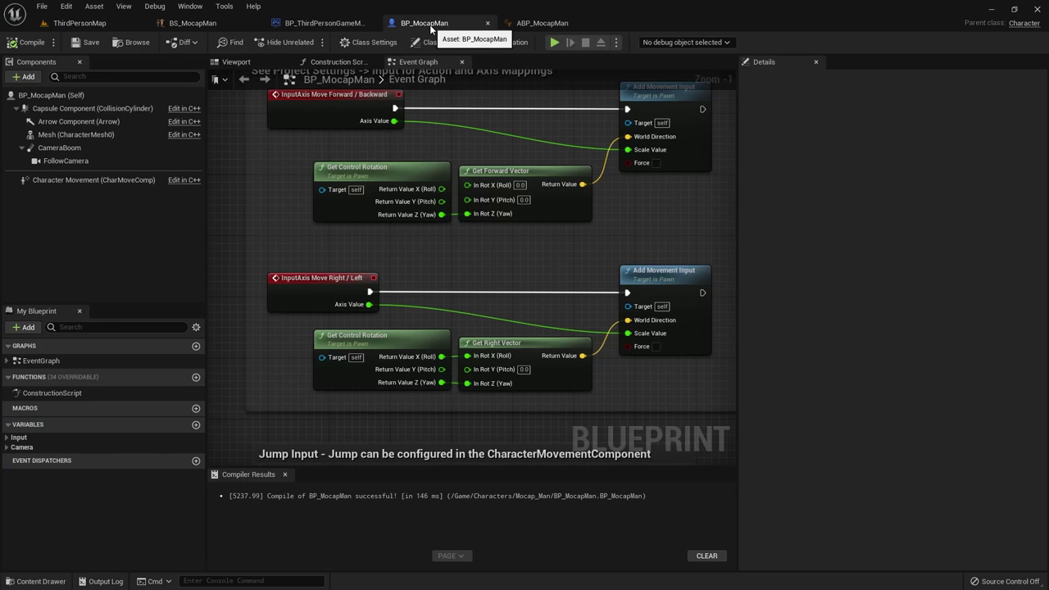
{"action": "scroll", "coordinate": [547, 235], "scroll_direction": "down", "scroll_amount": 2}
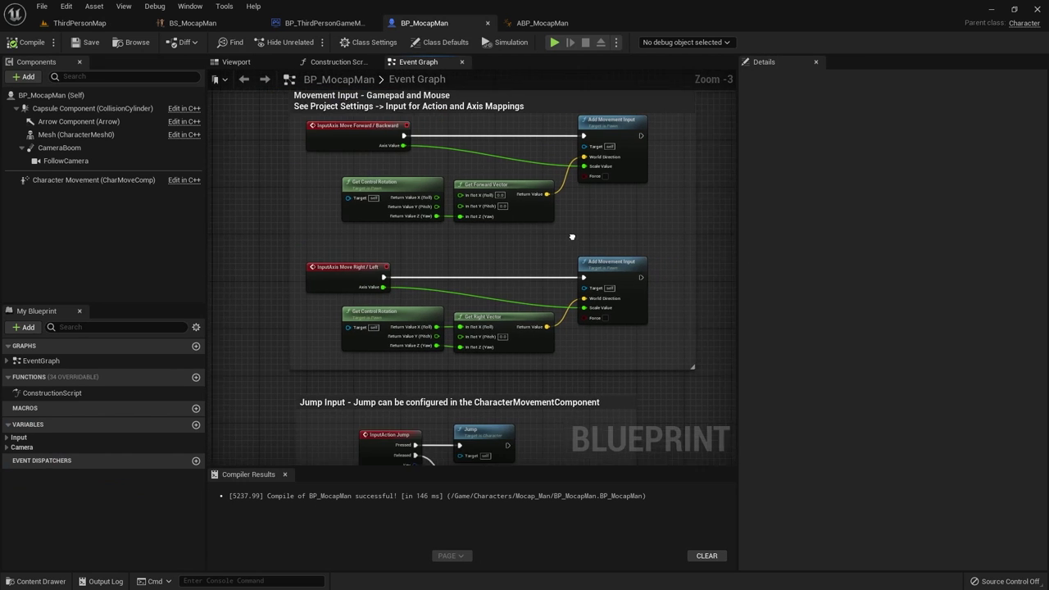
{"action": "right_click_drag", "start_coordinate": [547, 236], "coordinate": [459, 148]}
{"action": "right_click_drag", "start_coordinate": [513, 325], "coordinate": [419, 132]}
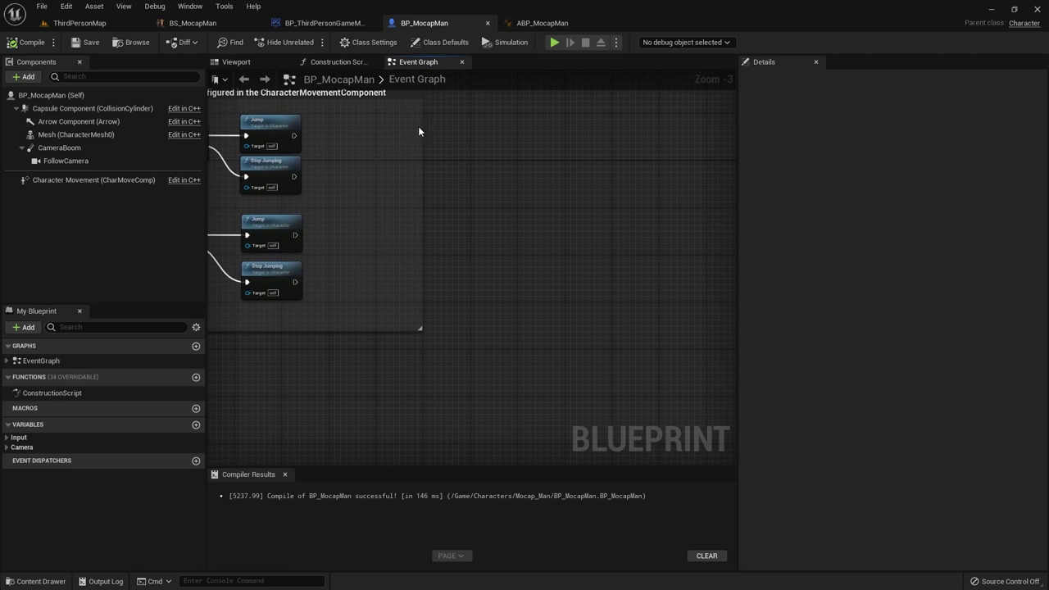
{"action": "right_click_drag", "start_coordinate": [503, 208], "coordinate": [403, 273]}
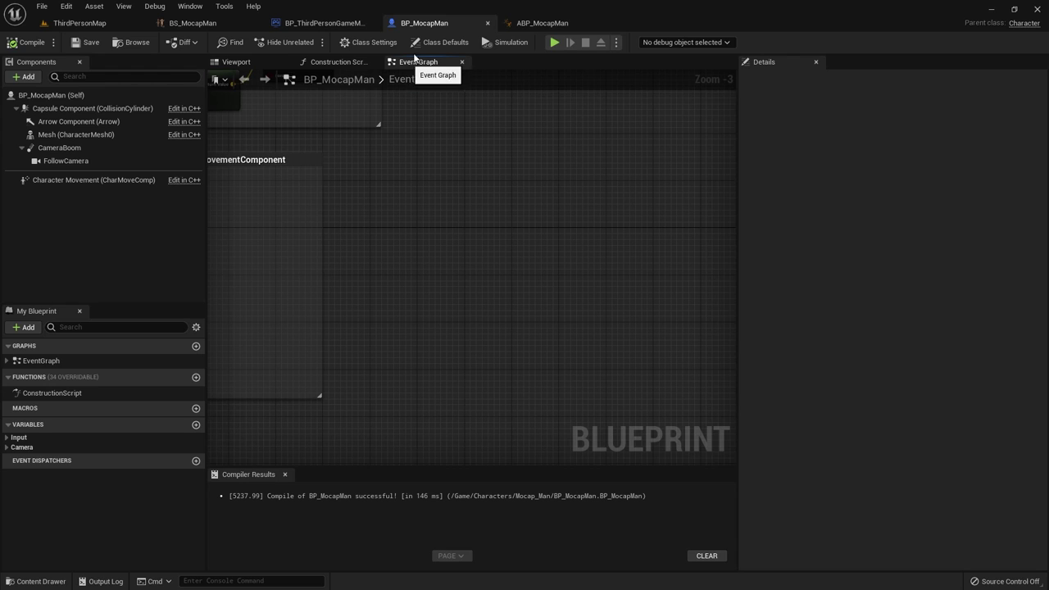
{"action": "right_click", "coordinate": [402, 265]}
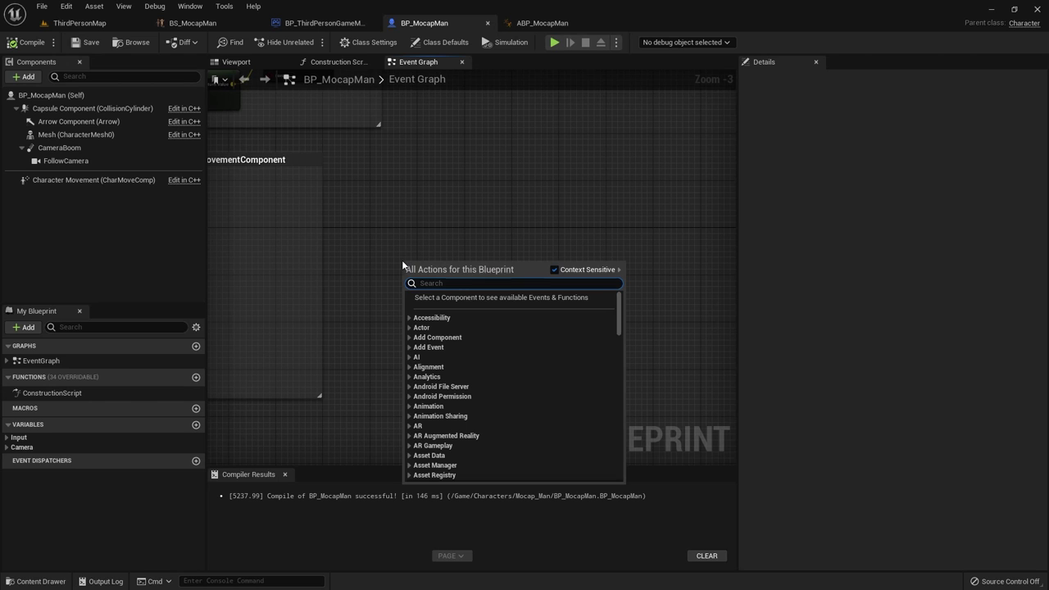
{"action": "type", "text": "left"}
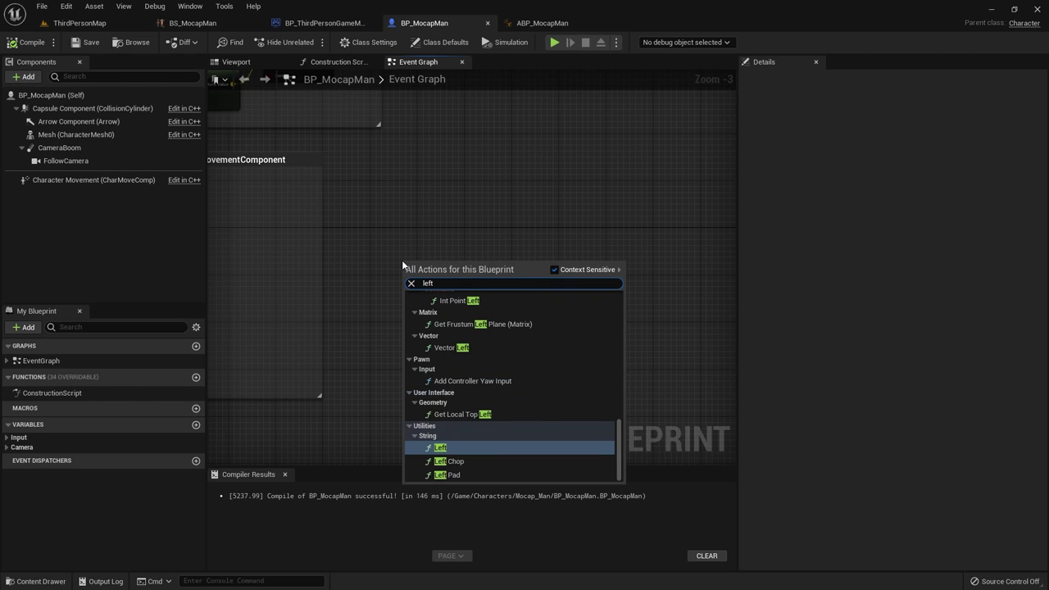
{"action": "type", "text": " s"}
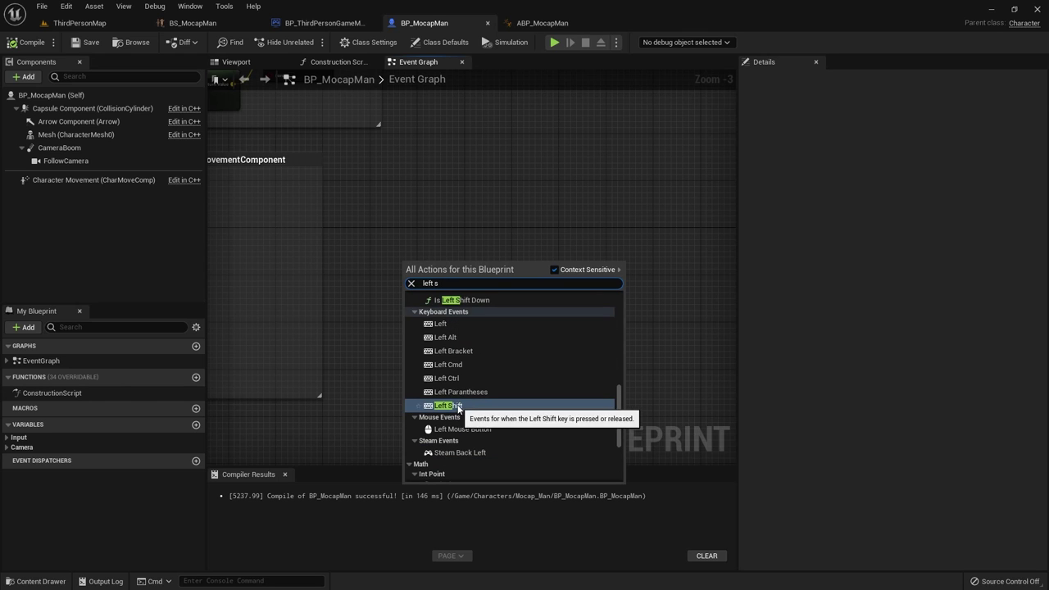
{"action": "left_click", "coordinate": [452, 405]}
{"action": "scroll", "coordinate": [469, 291], "scroll_direction": "up", "scroll_amount": 2}
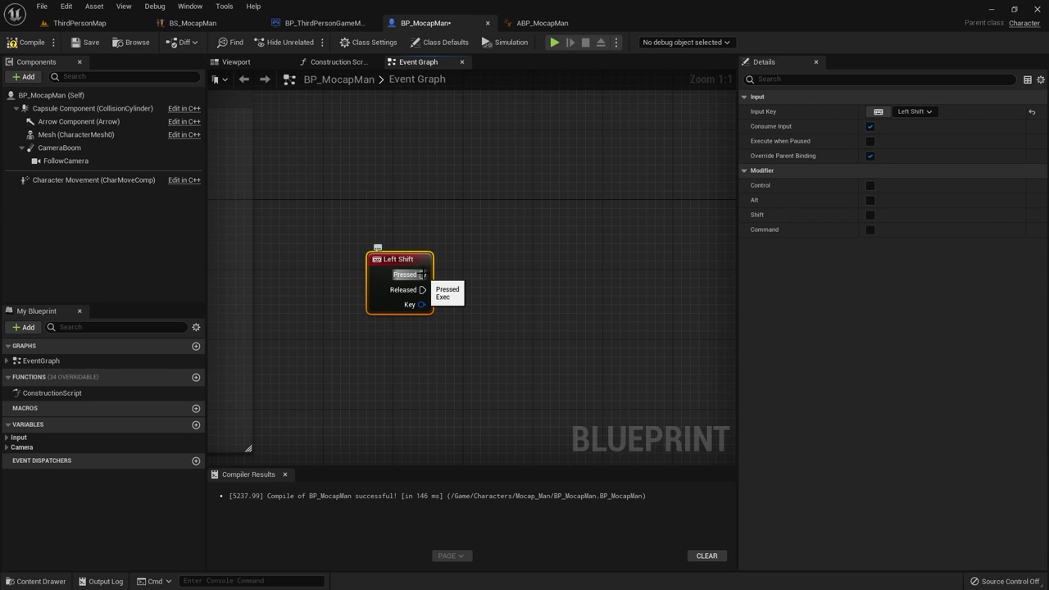
Check the Run sample's speed in the BS_MocapMan blend space and return to BP_MocapMan's event graph.
{"action": "left_click", "coordinate": [205, 23]}
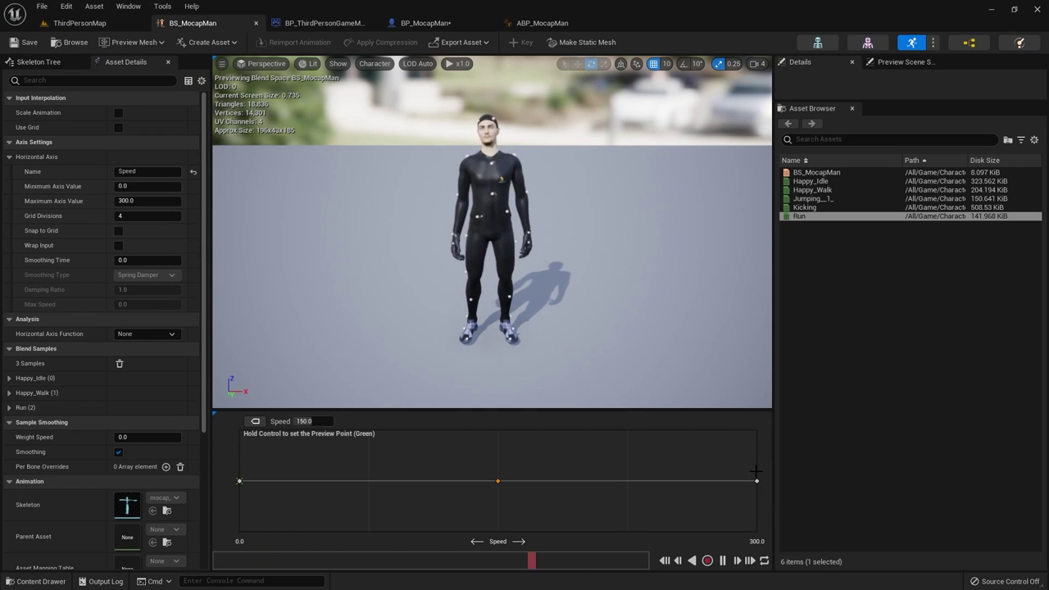
{"action": "mouse_move", "coordinate": [754, 478]}
{"action": "left_click", "coordinate": [426, 24]}
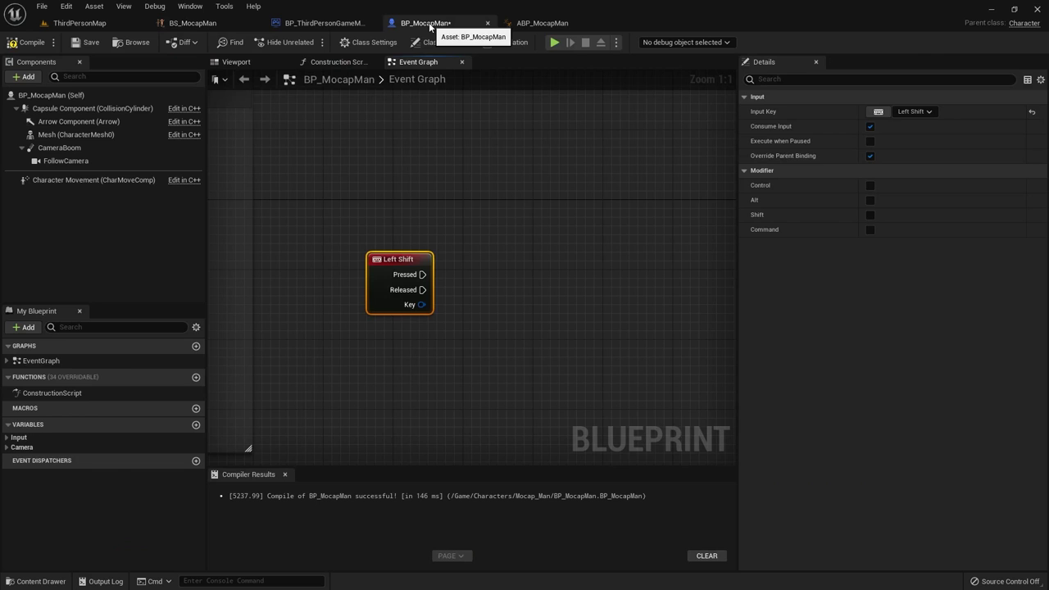
Add a Character Movement reference below the Left Shift event and create a Set Max Walk Speed node from it.
{"action": "left_click_drag", "start_coordinate": [425, 260], "coordinate": [407, 225]}
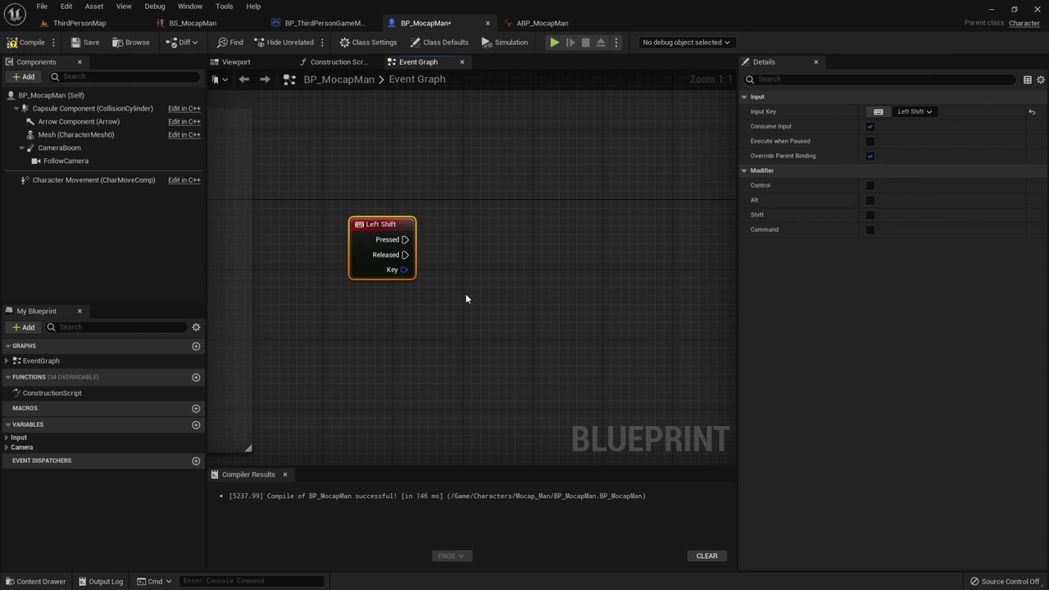
{"action": "left_click", "coordinate": [64, 182]}
{"action": "left_click_drag", "start_coordinate": [63, 179], "coordinate": [363, 342]}
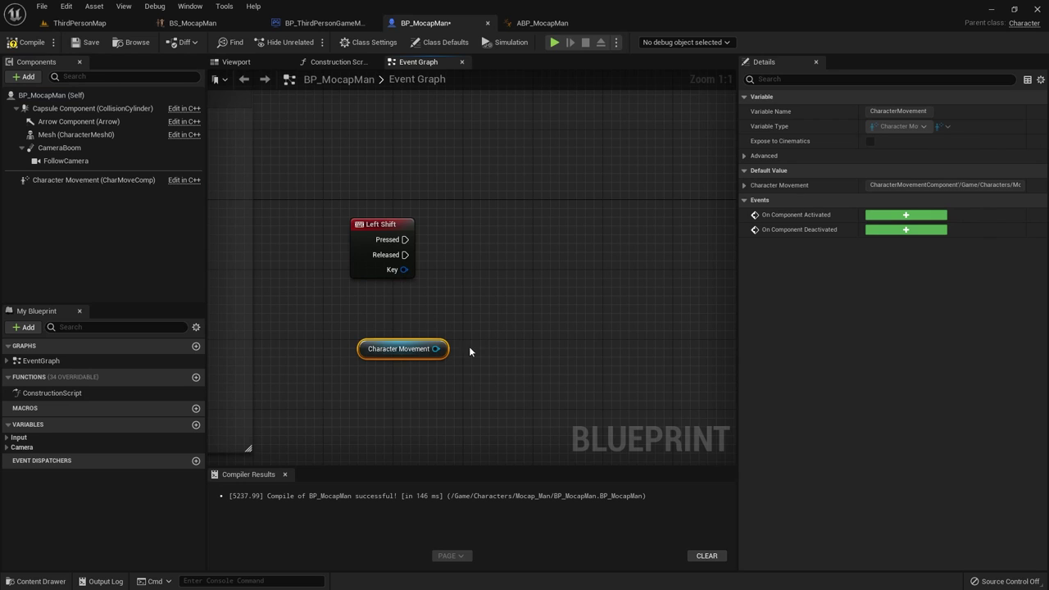
{"action": "left_click_drag", "start_coordinate": [435, 349], "coordinate": [517, 284]}
{"action": "type", "text": "set"}
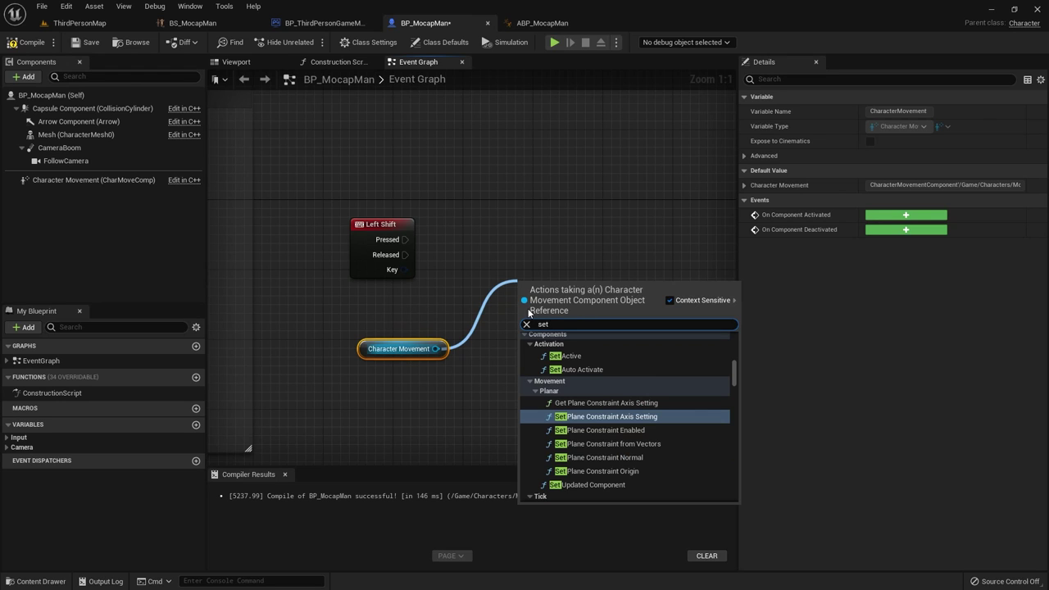
{"action": "type", "text": " max"}
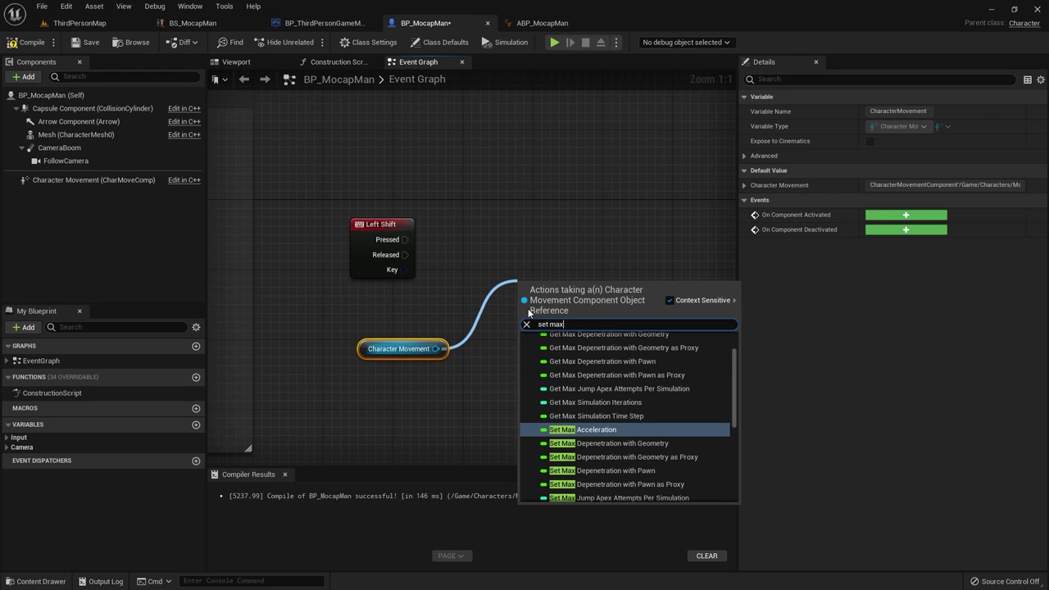
{"action": "type", "text": "walk"}
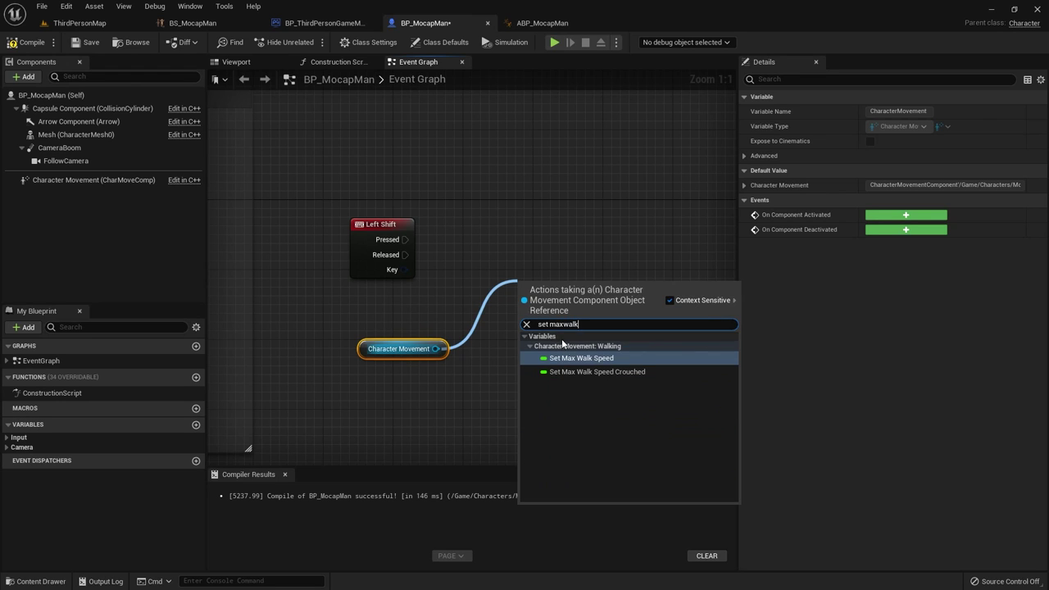
{"action": "left_click", "coordinate": [578, 360]}
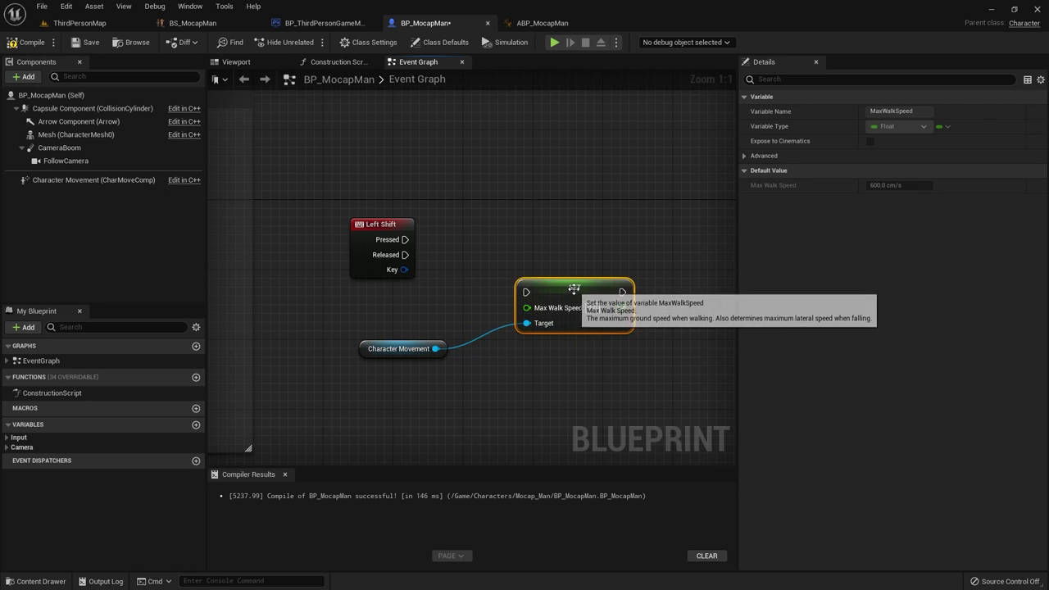
{"action": "left_click_drag", "start_coordinate": [552, 315], "coordinate": [560, 272]}
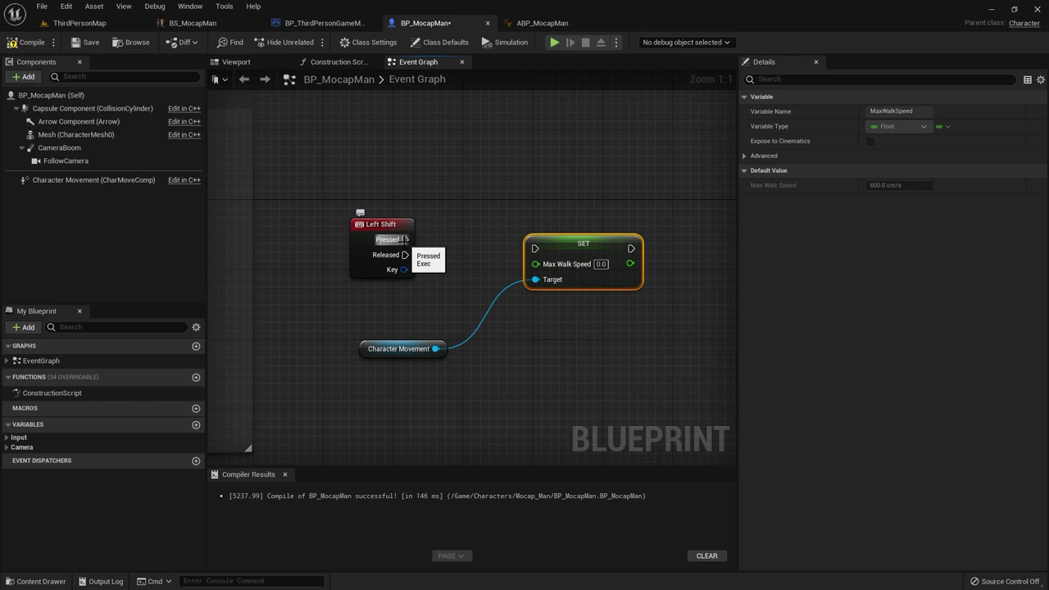
Connect Left Shift's Pressed output to the Set Max Walk Speed node, set its value to 300, and move it slightly higher.
{"action": "left_click_drag", "start_coordinate": [404, 240], "coordinate": [535, 249]}
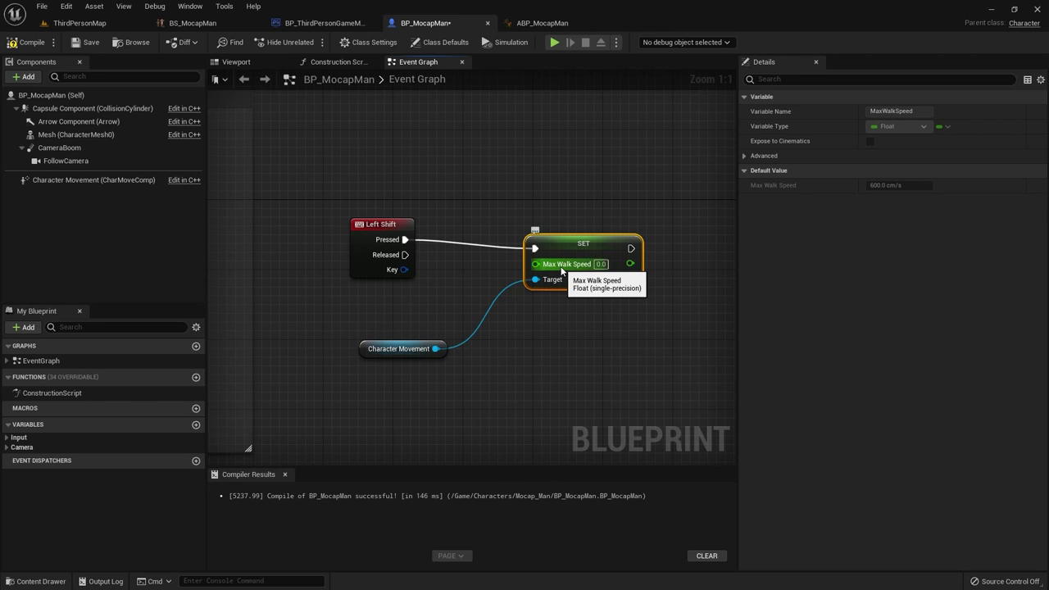
{"action": "left_click", "coordinate": [601, 264]}
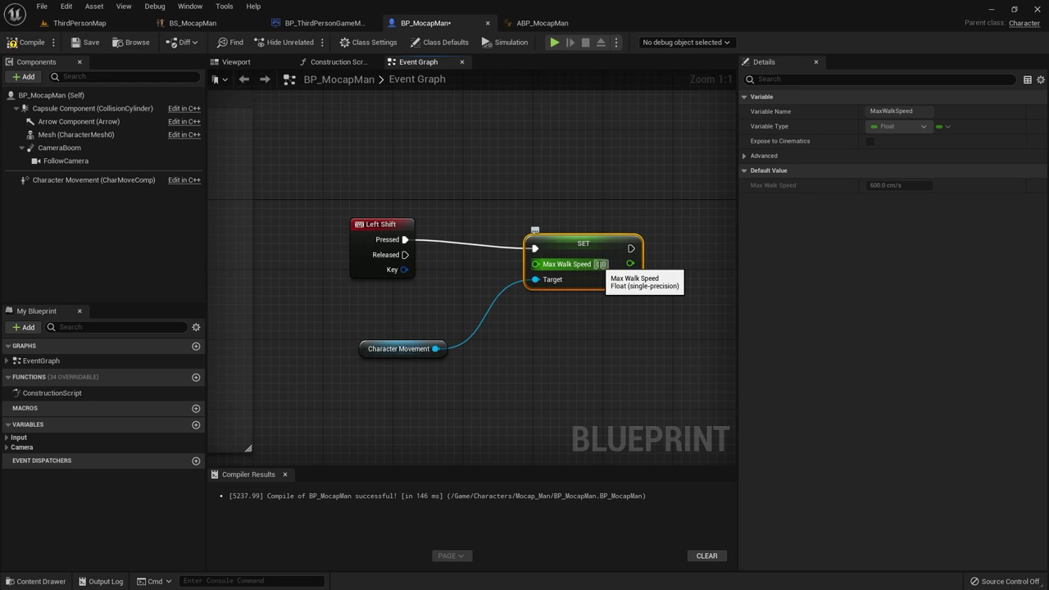
{"action": "type", "text": "300"}
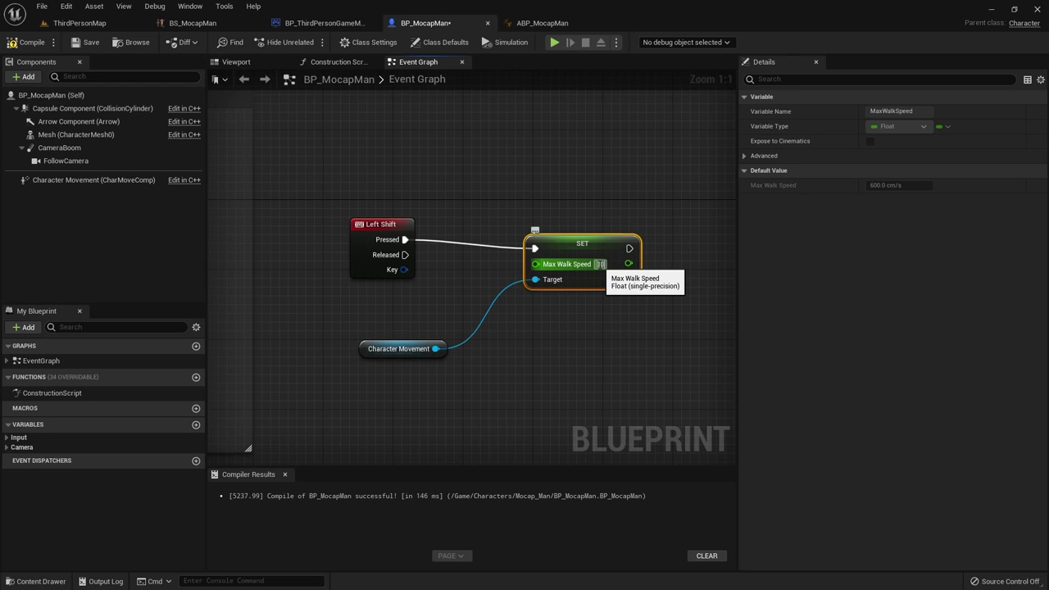
{"action": "left_click", "coordinate": [562, 330]}
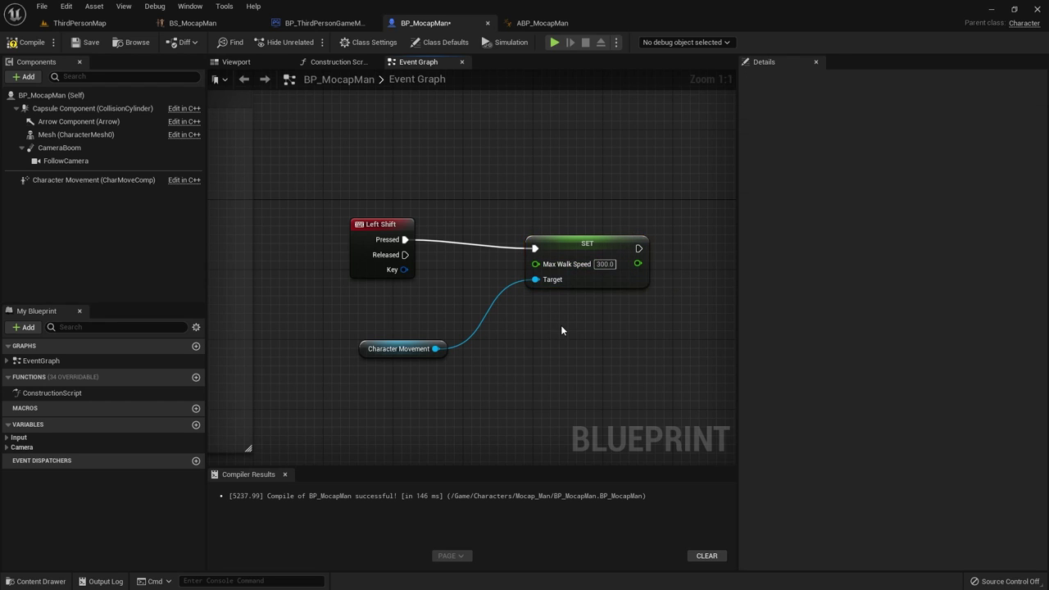
{"action": "left_click", "coordinate": [594, 244]}
{"action": "left_click_drag", "start_coordinate": [594, 245], "coordinate": [592, 219]}
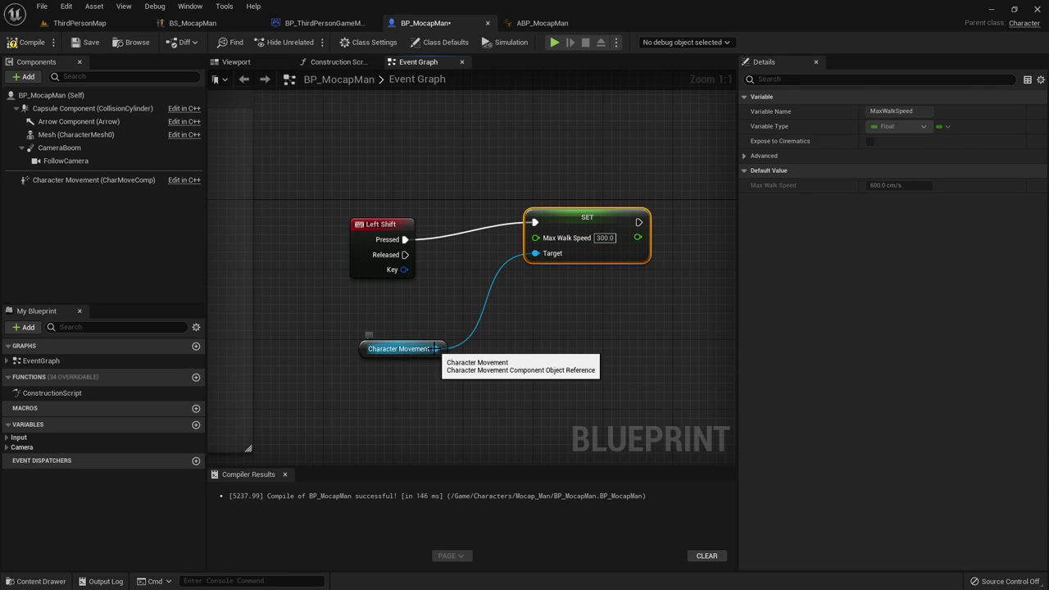
Create a second Set Max Walk Speed node from Character Movement and connect Left Shift's Released output to it.
{"action": "left_click_drag", "start_coordinate": [436, 348], "coordinate": [568, 334]}
{"action": "type", "text": "set max walk"}
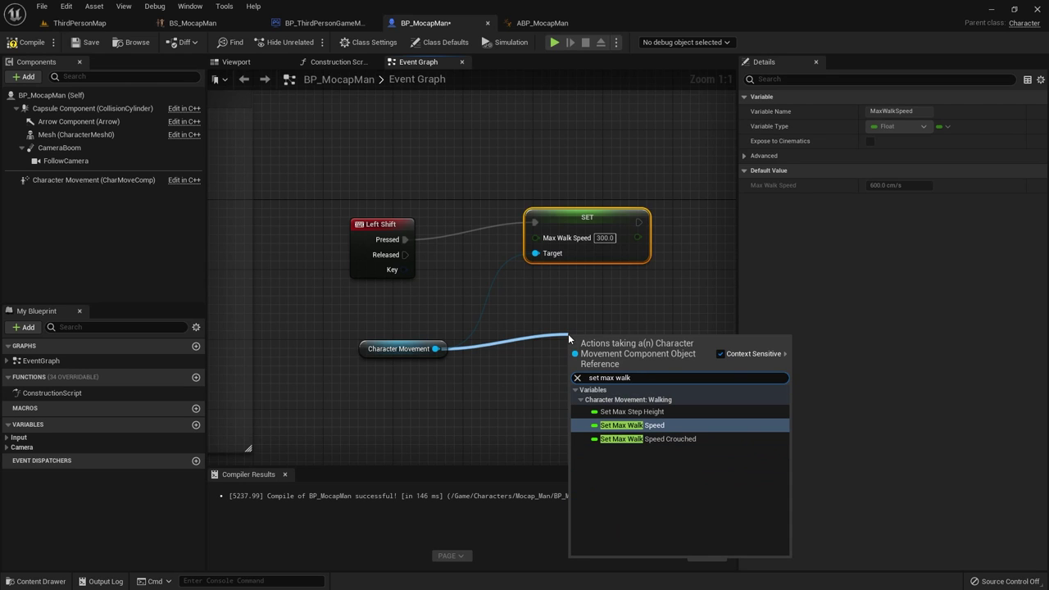
{"action": "left_click", "coordinate": [623, 425]}
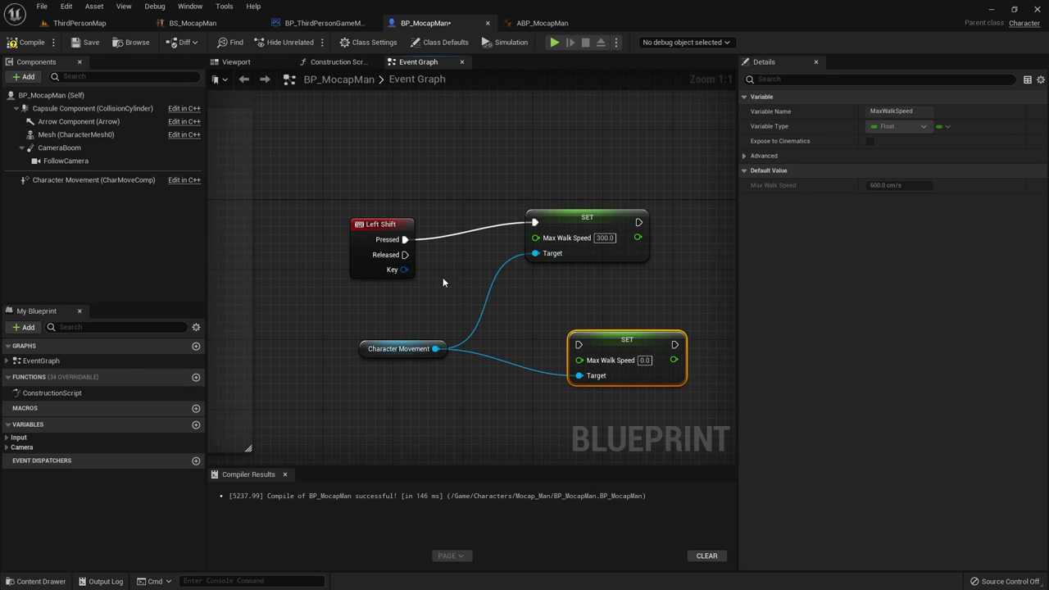
{"action": "left_click_drag", "start_coordinate": [404, 255], "coordinate": [566, 367]}
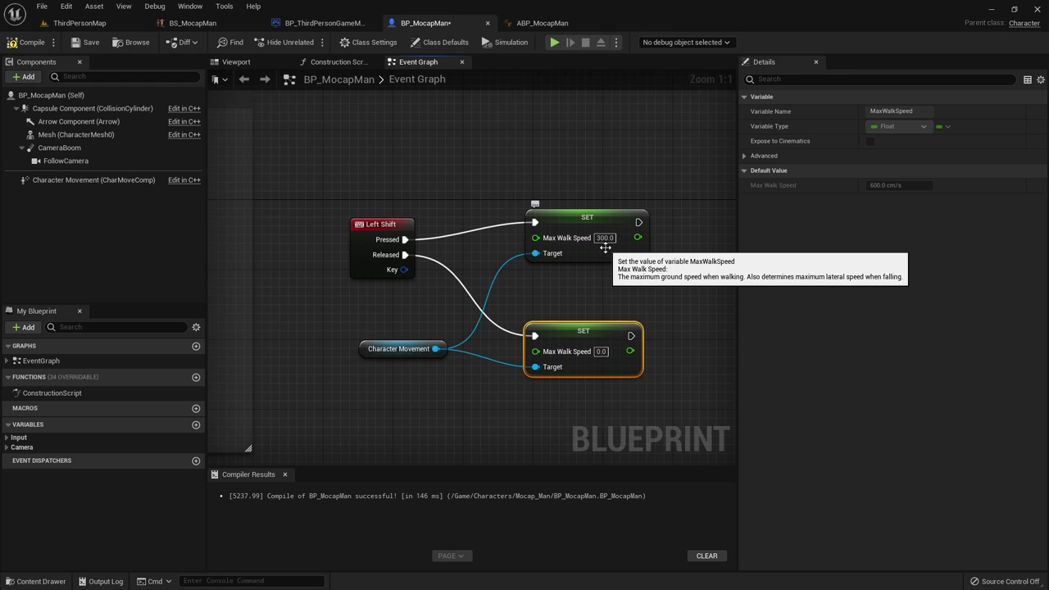
Set Max Walk Speed on the Released branch to 150 and compare both branch speeds with the BS_MocapMan blend space.
{"action": "left_click", "coordinate": [602, 350]}
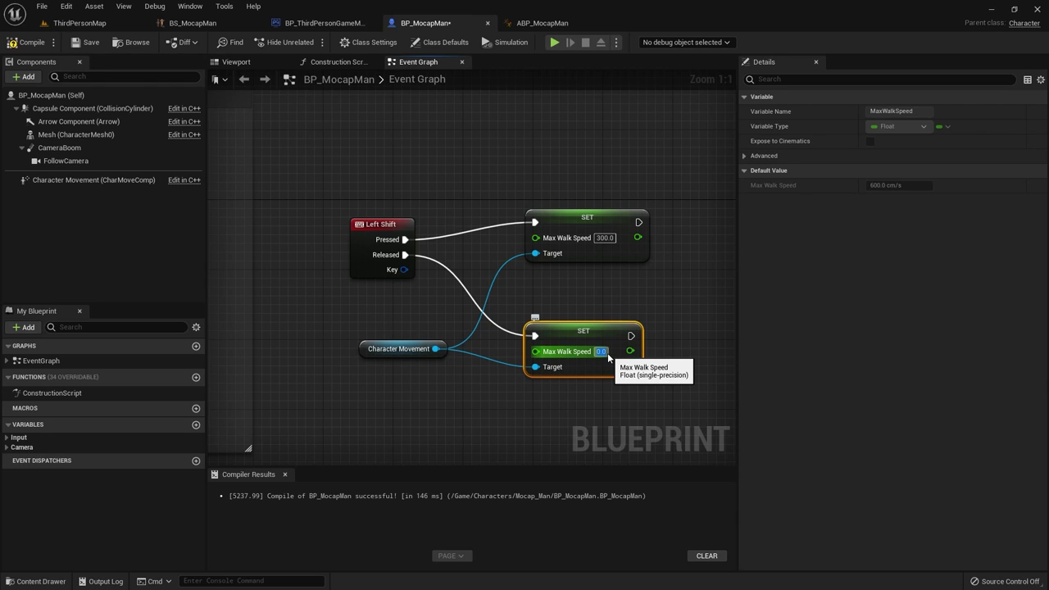
{"action": "type", "text": "1"}
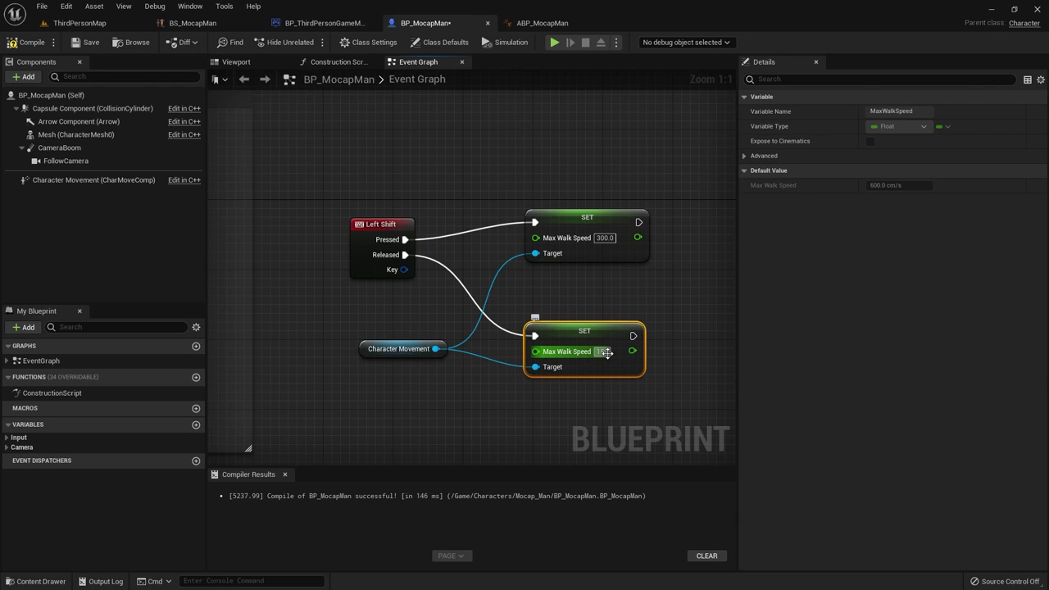
{"action": "type", "text": "50"}
{"action": "left_click", "coordinate": [623, 311]}
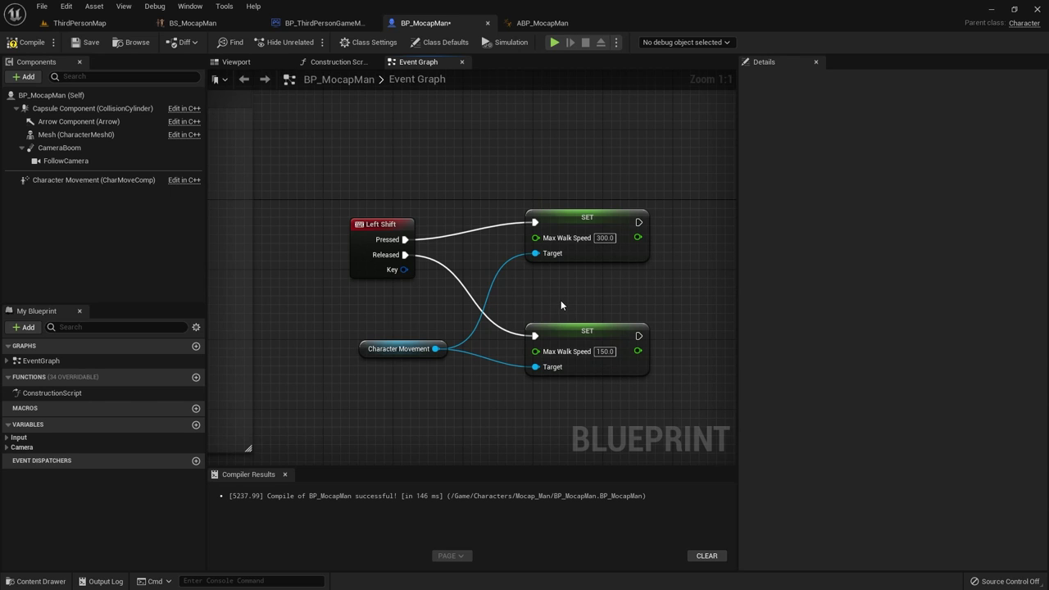
{"action": "left_click", "coordinate": [193, 23]}
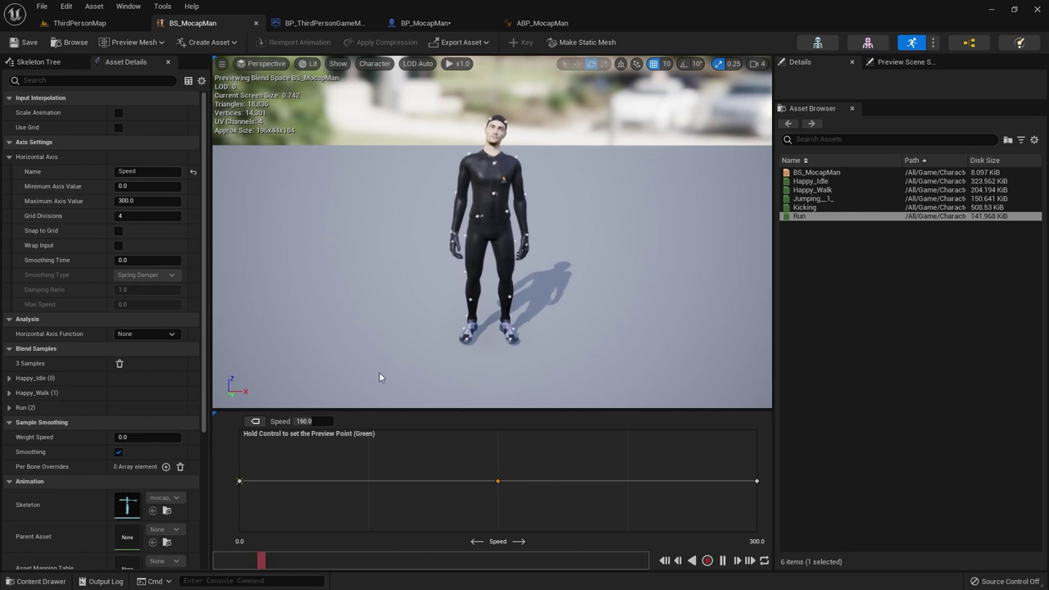
{"action": "left_click", "coordinate": [428, 23]}
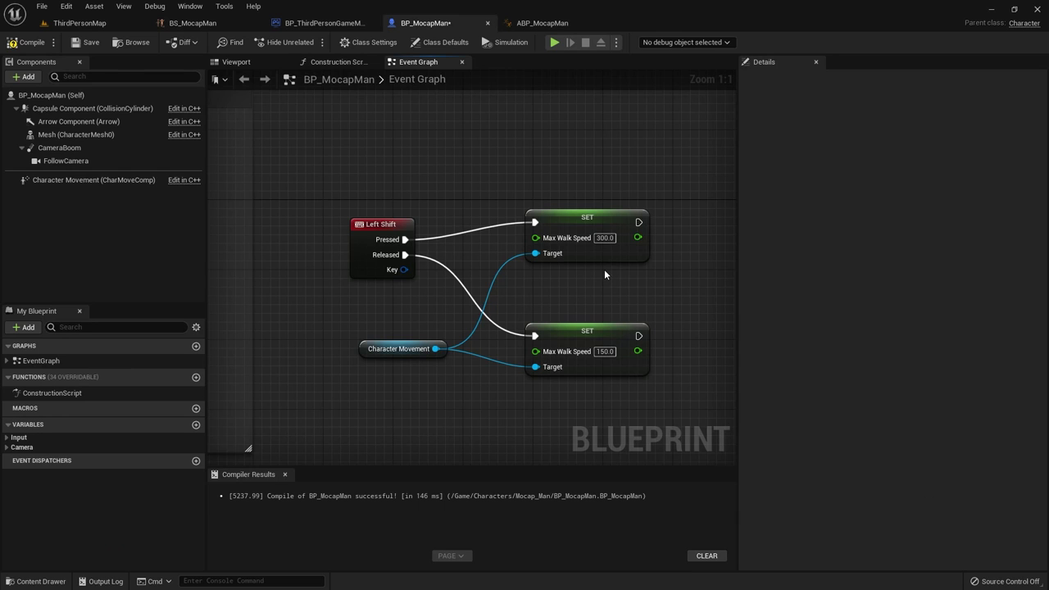
Compile and save BP_MocapMan, and review the BS_MocapMan blend space's speed samples.
{"action": "left_click", "coordinate": [37, 45]}
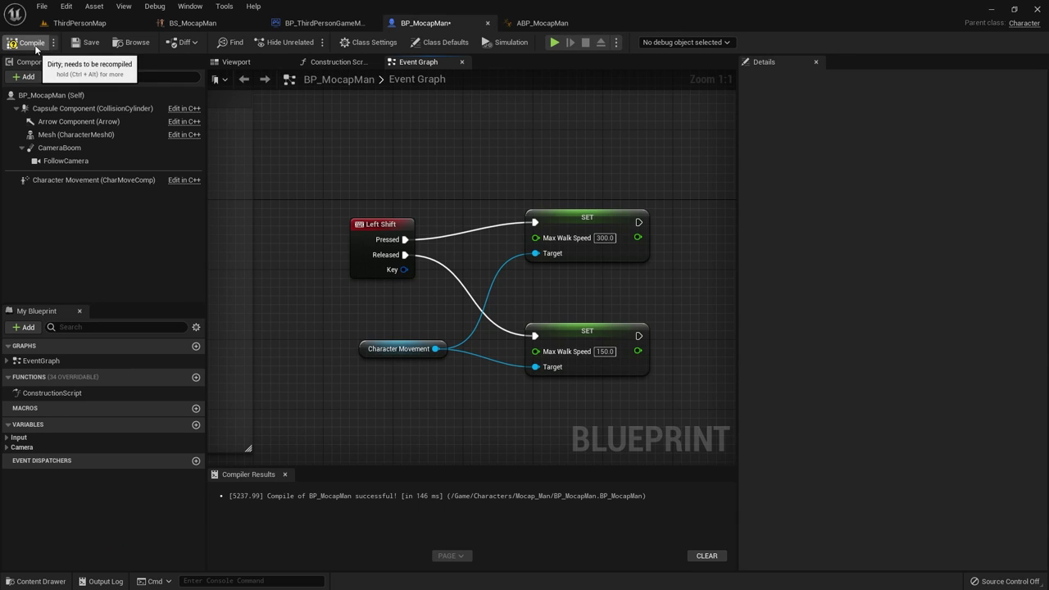
{"action": "left_click", "coordinate": [89, 43]}
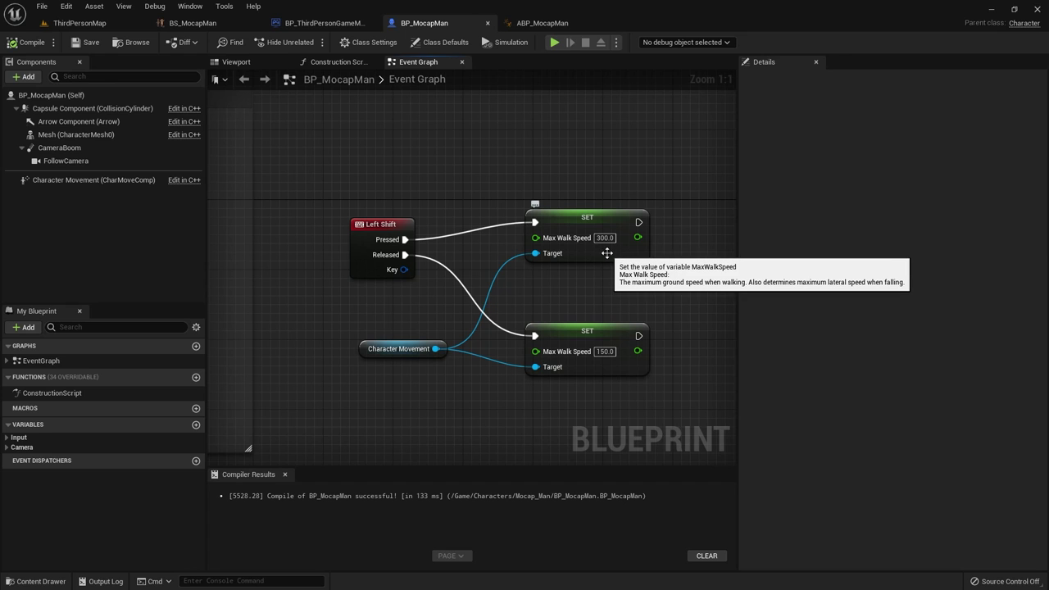
{"action": "left_click", "coordinate": [192, 23]}
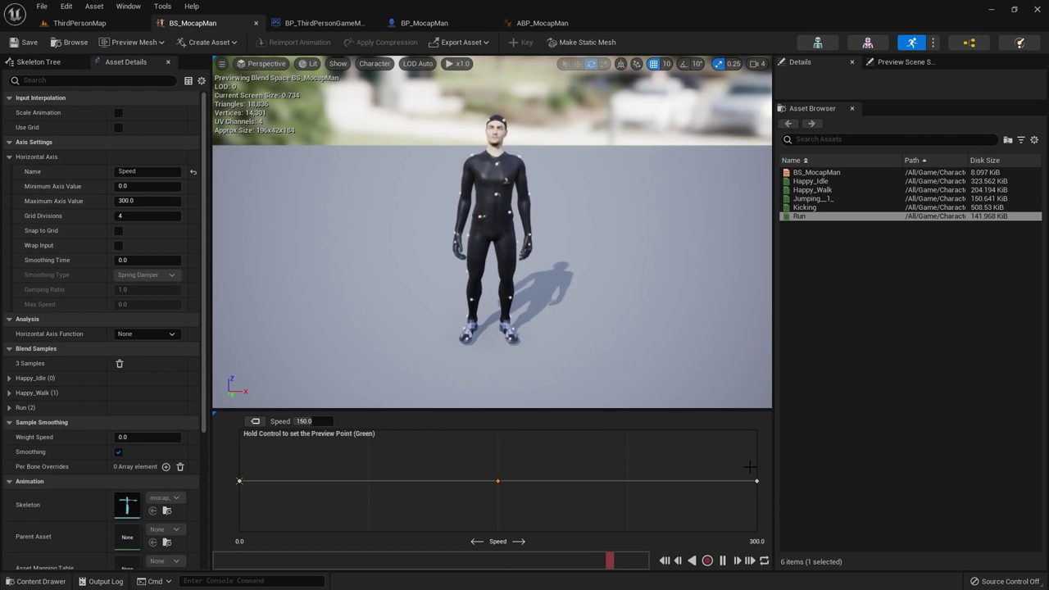
{"action": "key", "text": "ctrl"}
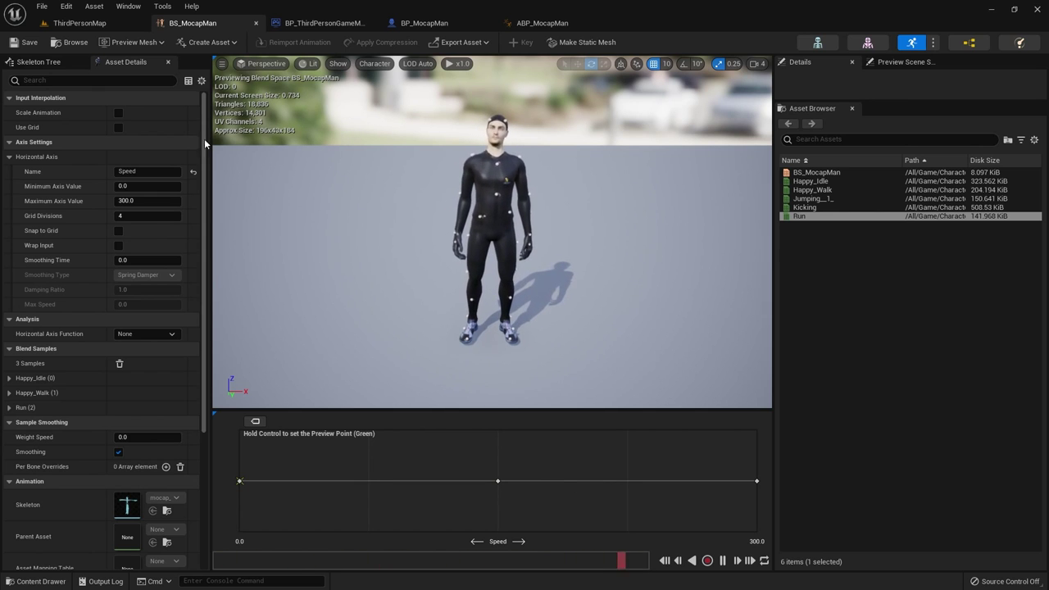
Play ThirdPersonMap and move the character around the level to test walking and the Left Shift sprint.
{"action": "left_click", "coordinate": [80, 23]}
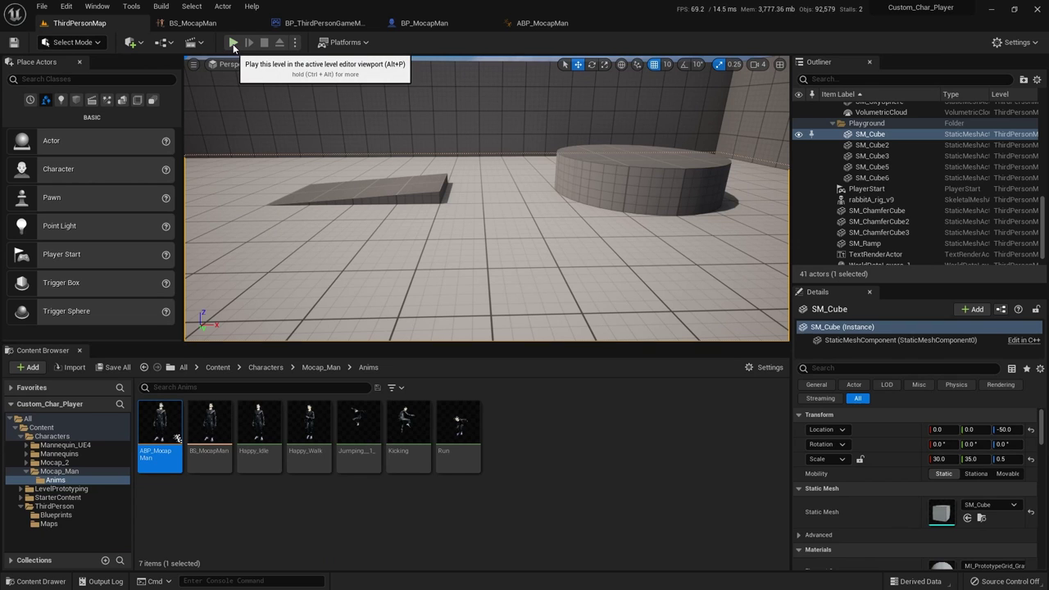
{"action": "left_click", "coordinate": [233, 43]}
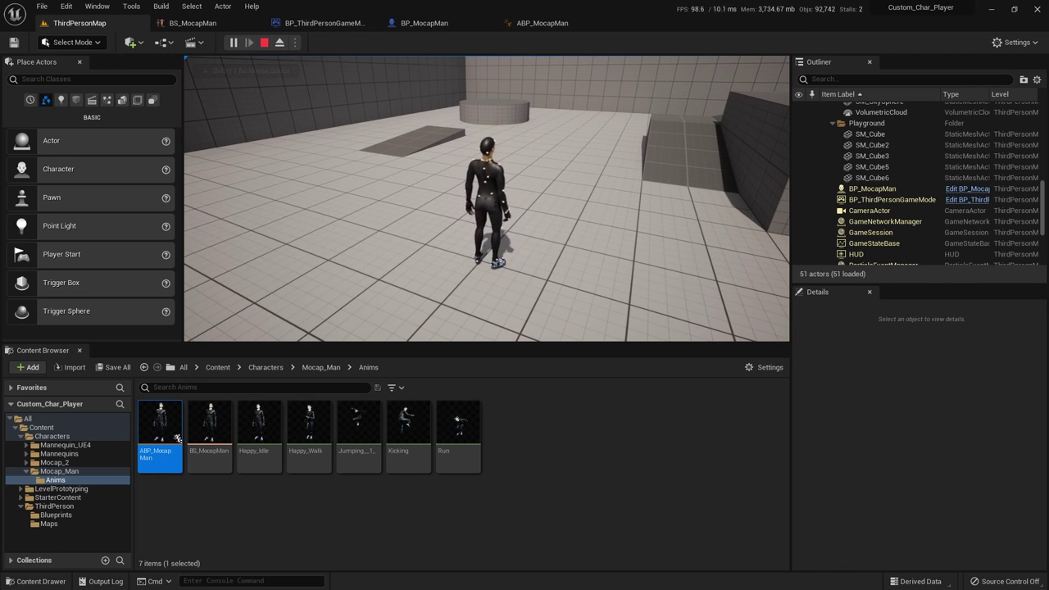
{"action": "key", "text": "w"}
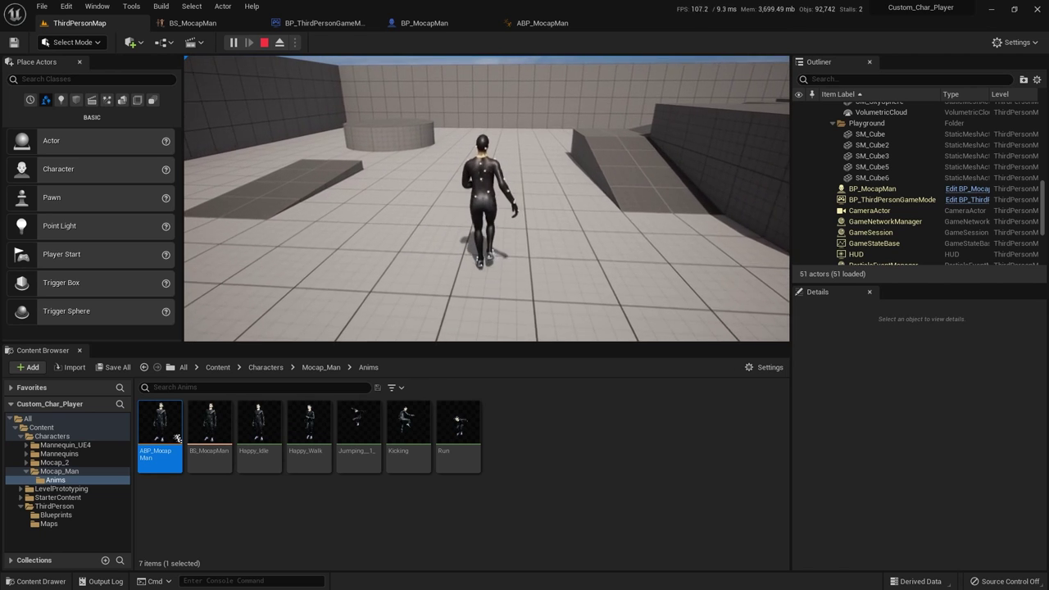
{"action": "key", "text": "w"}
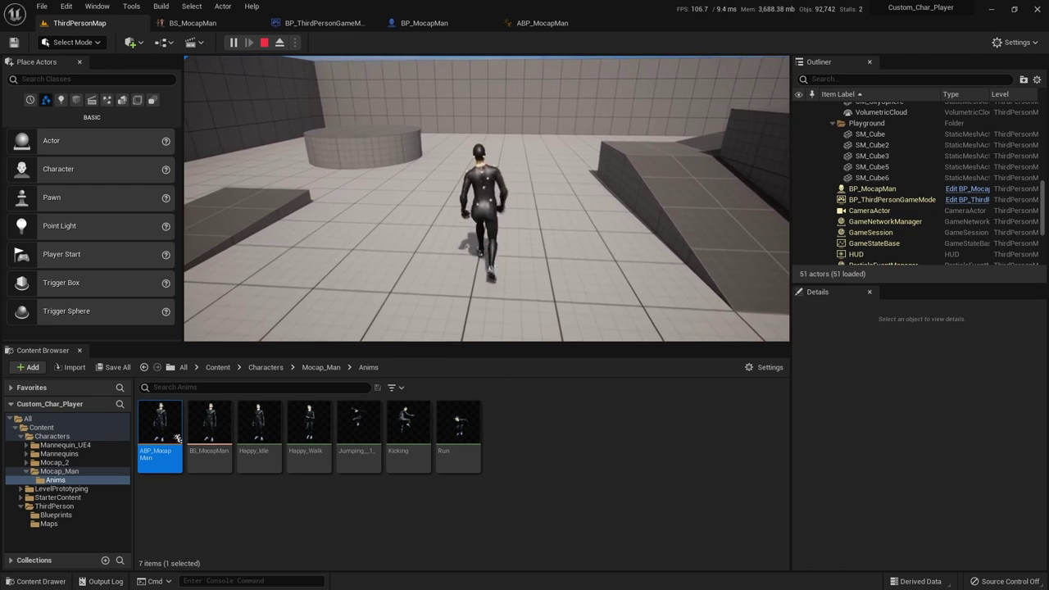
{"action": "key", "text": "w"}
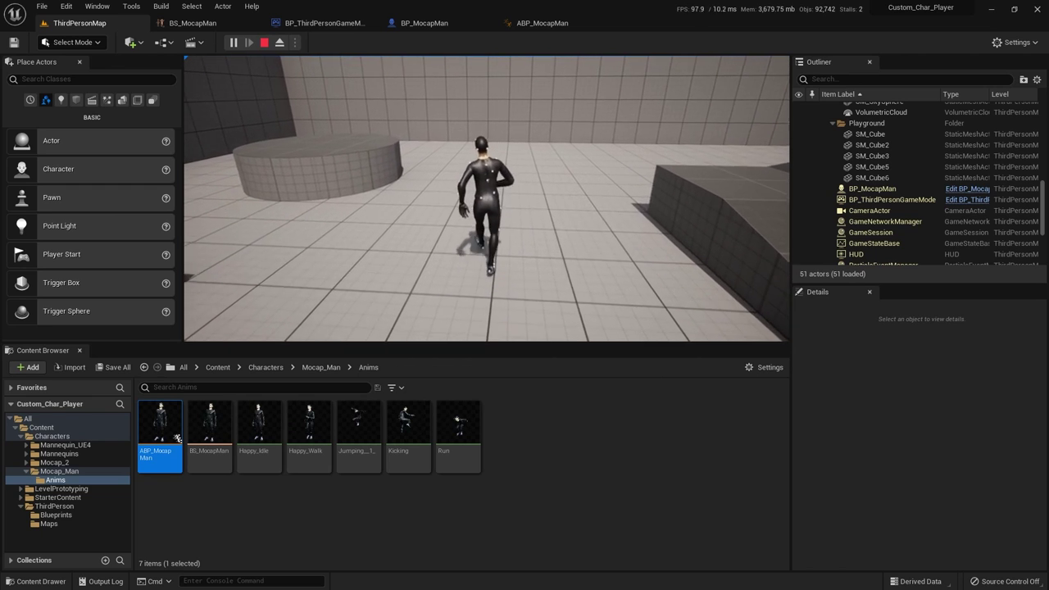
{"action": "key", "text": "w"}
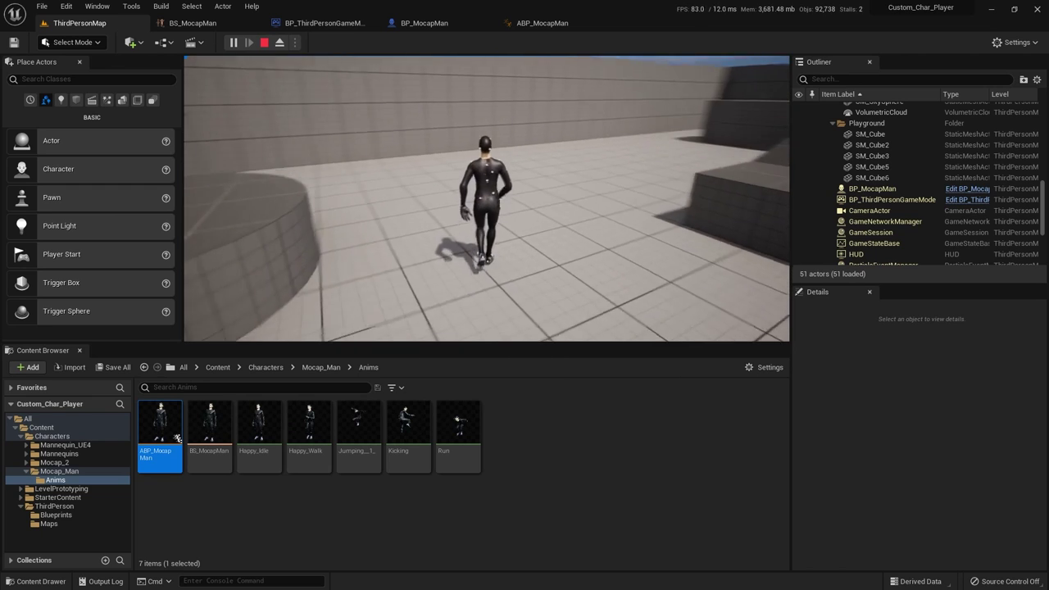
{"action": "key", "text": "w"}
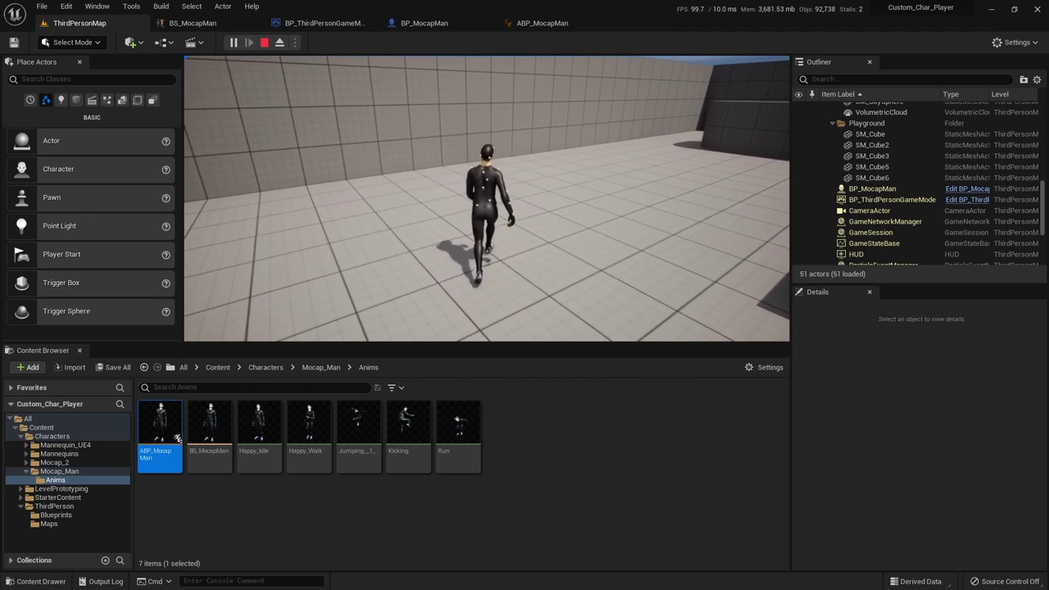
{"action": "key", "text": "w"}
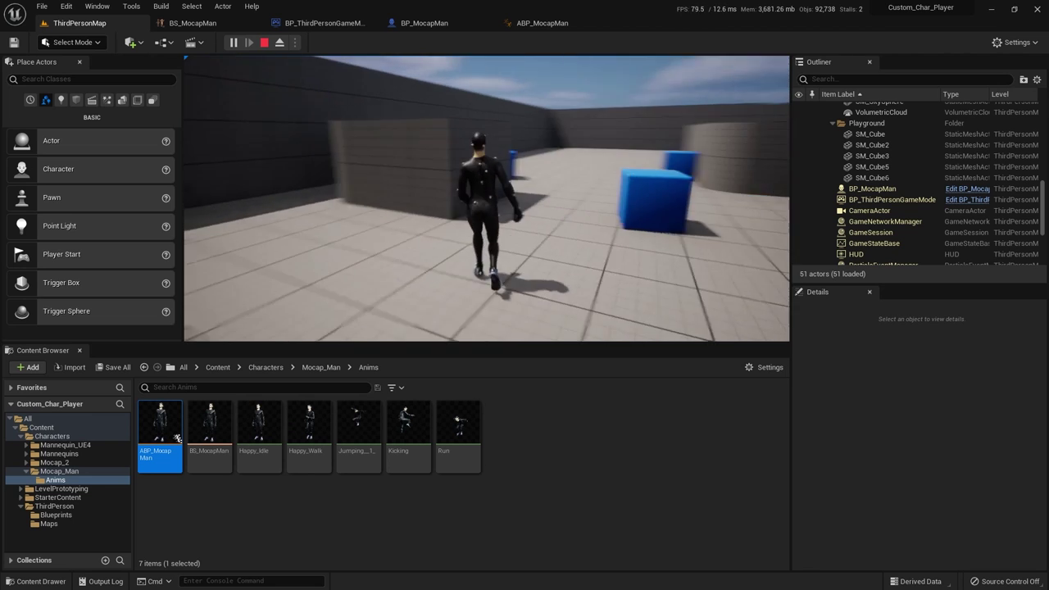
{"action": "key", "text": "w"}
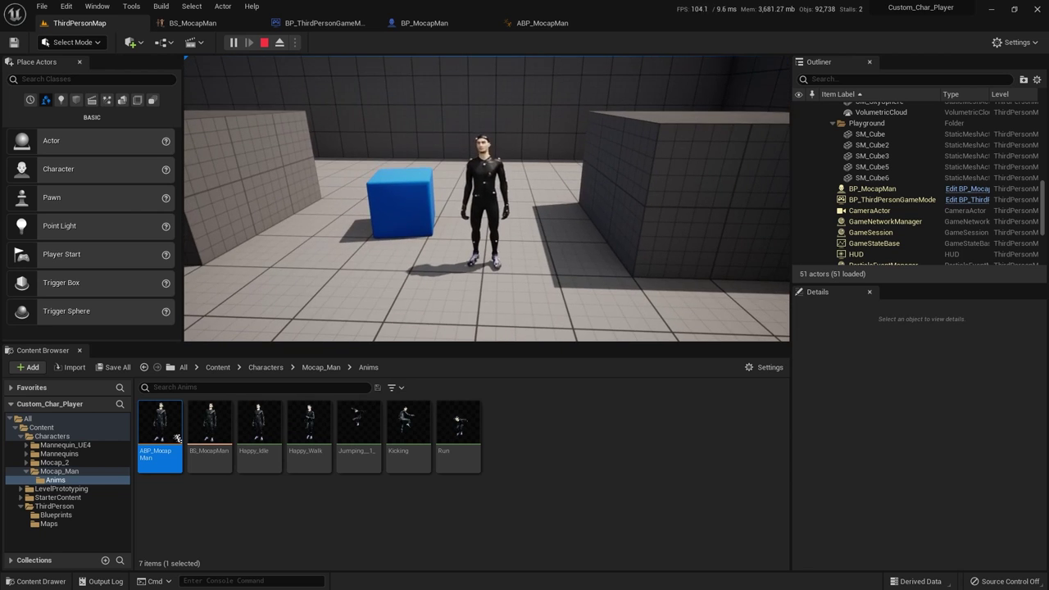
Test the character's jump several times facing the camera and end the play session.
{"action": "key", "text": "space"}
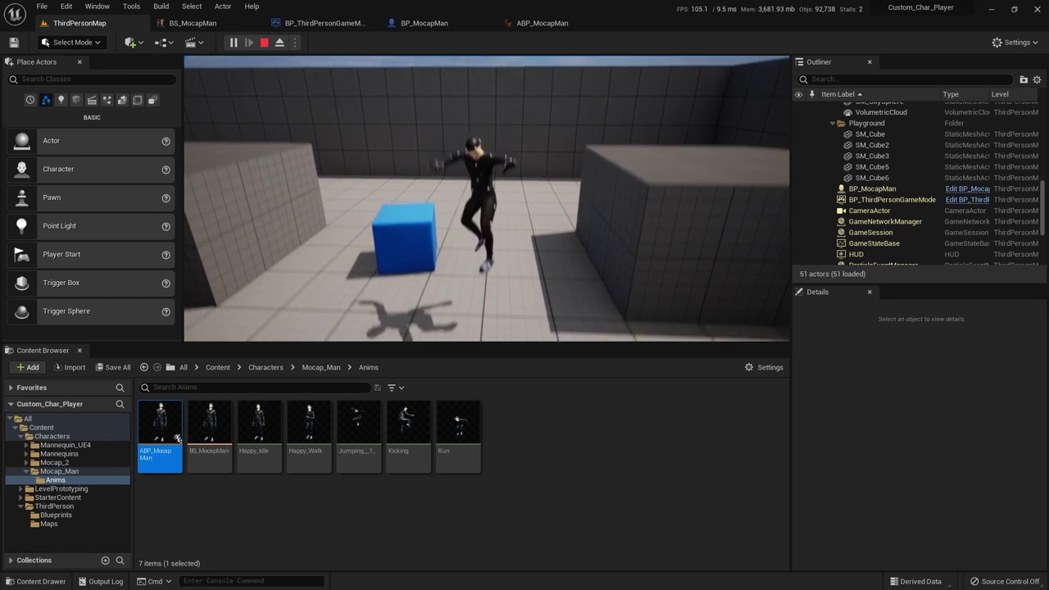
{"action": "key", "text": "space"}
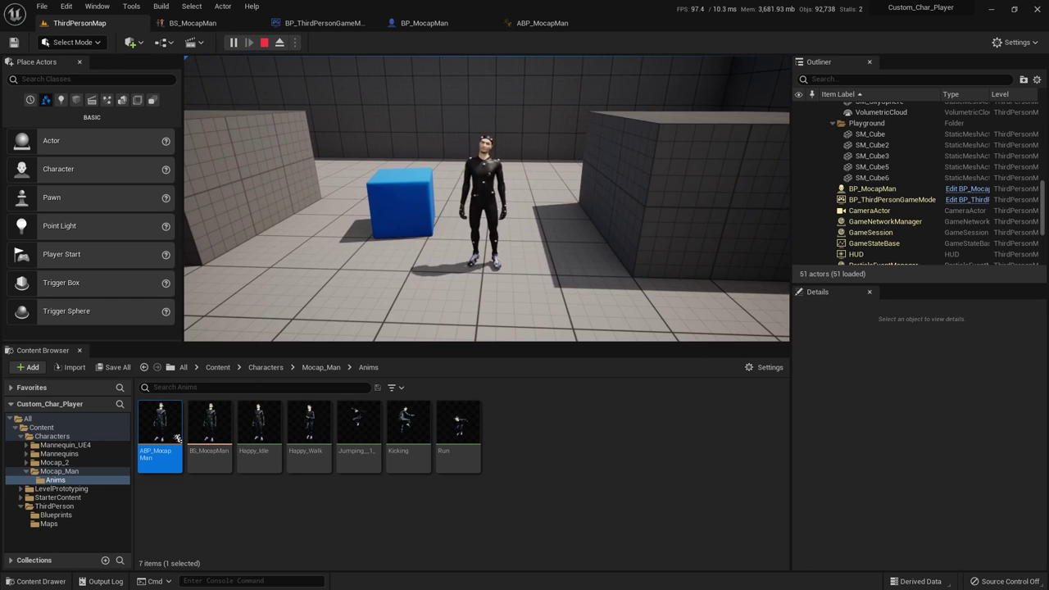
{"action": "key", "text": "space"}
{"action": "key", "text": "s"}
{"action": "key", "text": "space"}
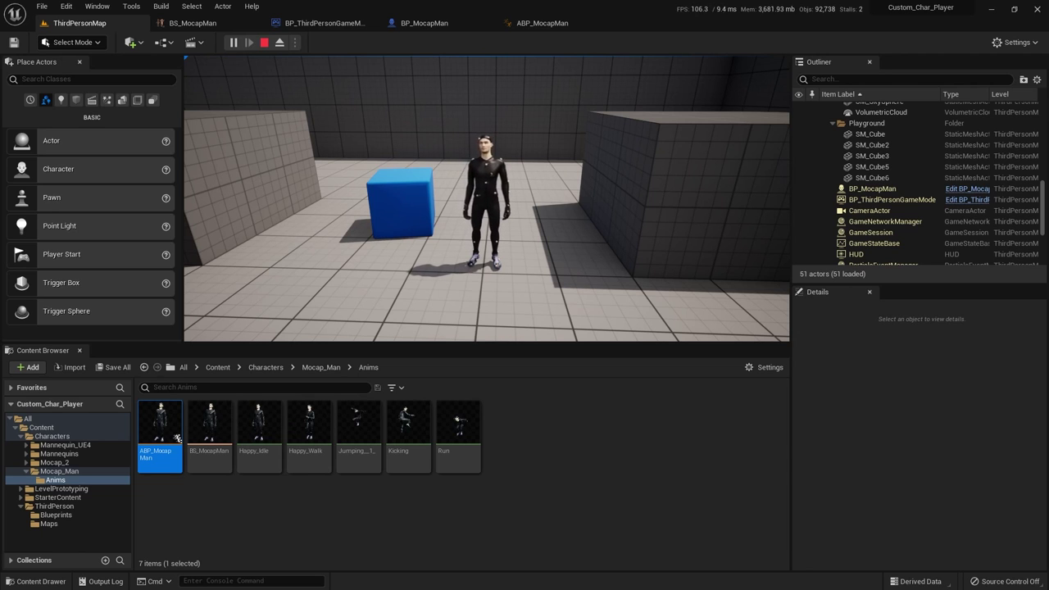
{"action": "key", "text": "Escape"}
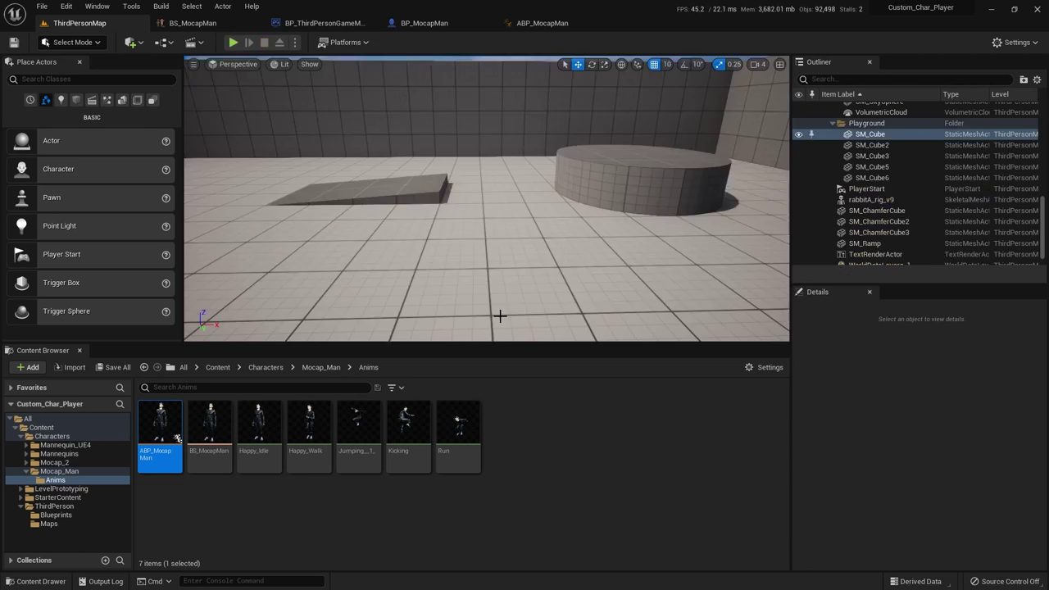
Open the Jumping__1_ animation, pause its playback and scrub to about frame 6 to inspect the take-off.
{"action": "mouse_move", "coordinate": [358, 425]}
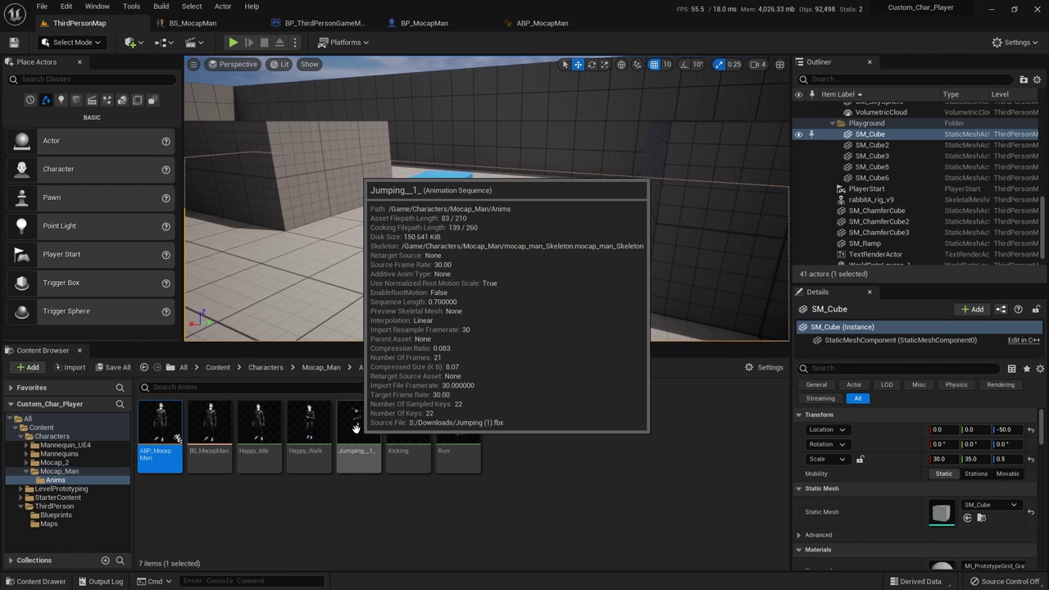
{"action": "double_click", "coordinate": [356, 428]}
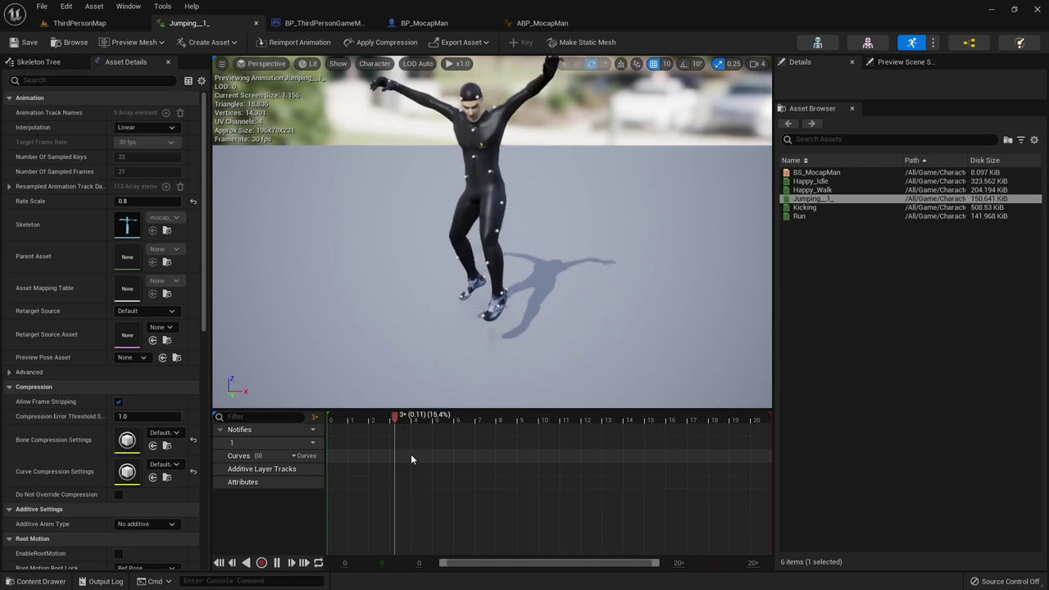
{"action": "left_click", "coordinate": [276, 563]}
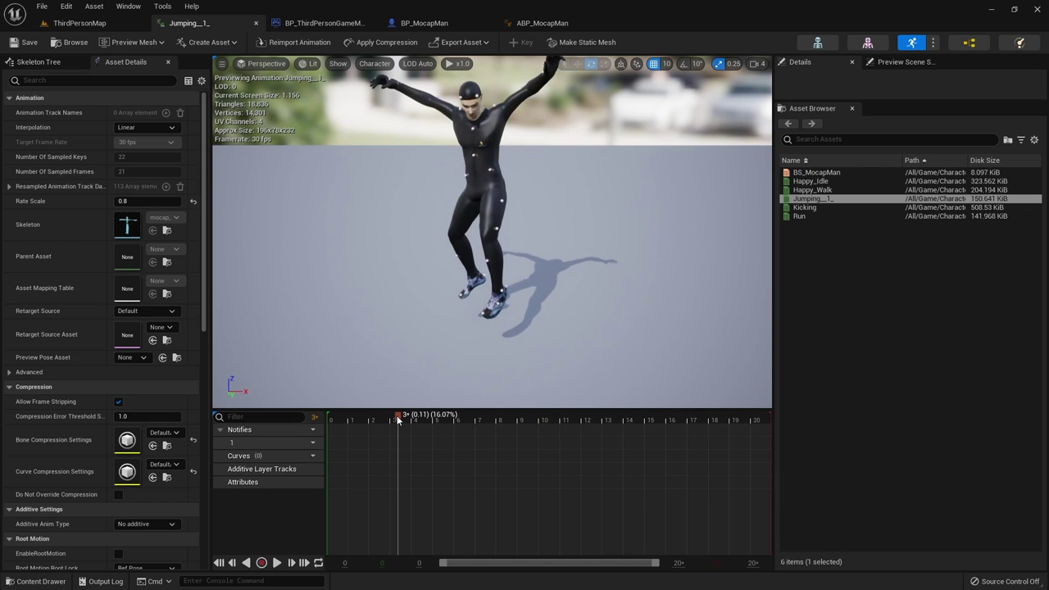
{"action": "left_click_drag", "start_coordinate": [398, 420], "coordinate": [475, 427]}
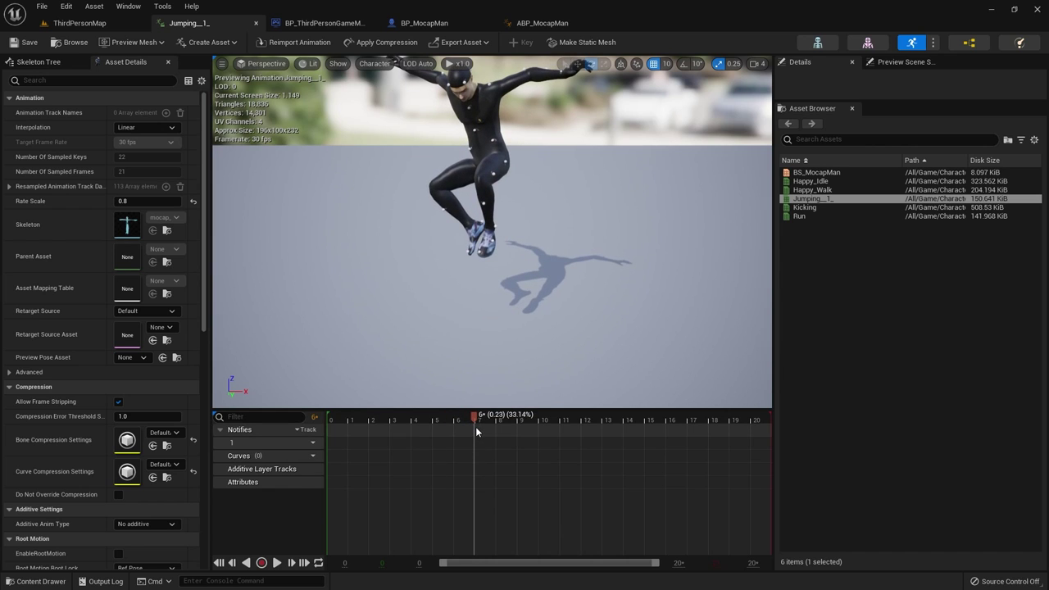
{"action": "right_click", "coordinate": [475, 426]}
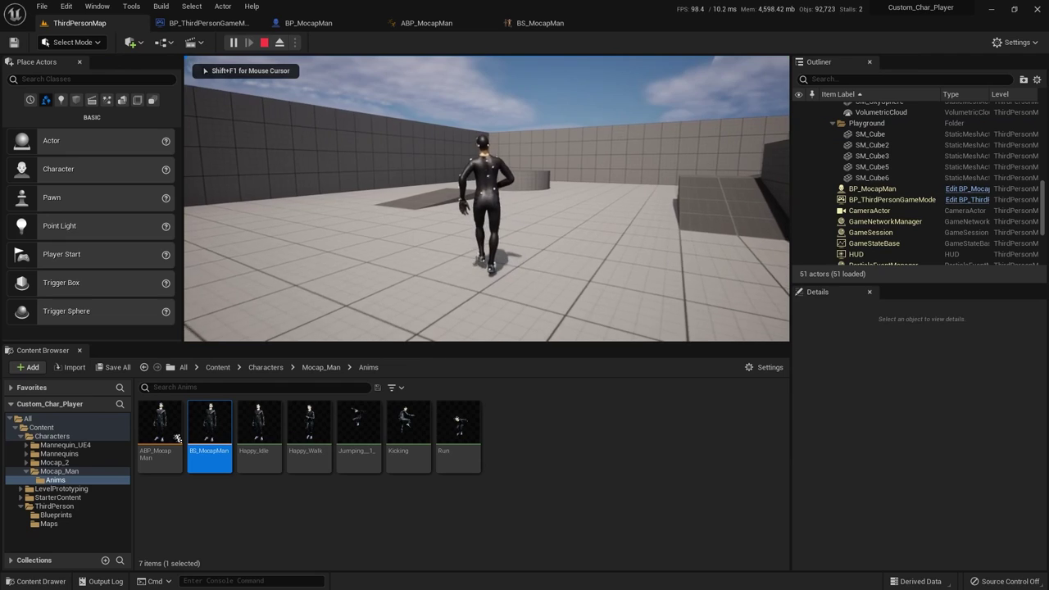
Play-test repeated jumps while the character moves forward through the level, and stop the play session.
{"action": "key", "text": "space"}
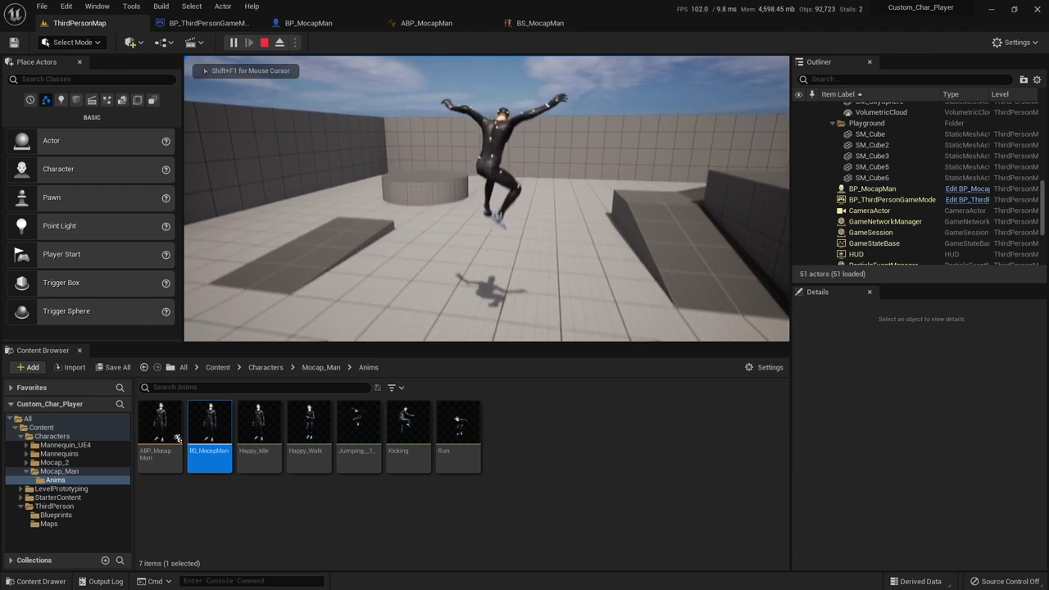
{"action": "key", "text": "space"}
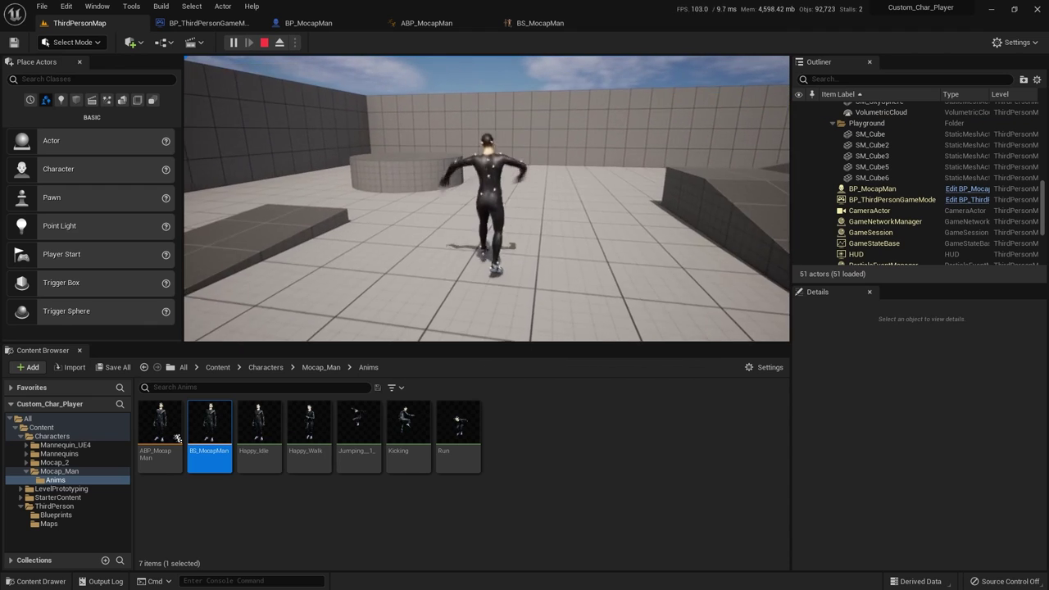
{"action": "key", "text": "space"}
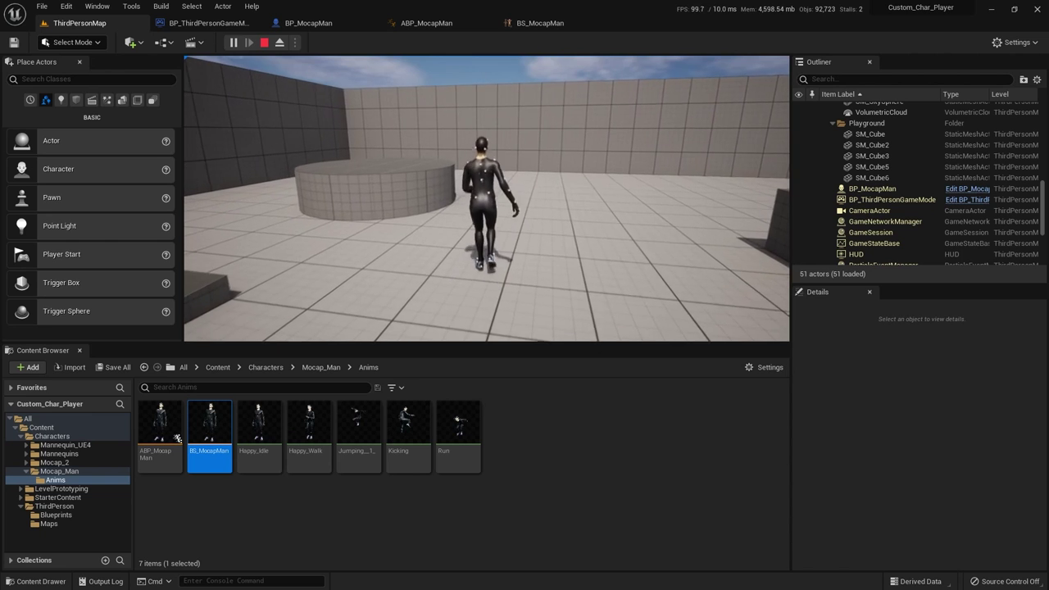
{"action": "key", "text": "space"}
{"action": "key", "text": "w"}
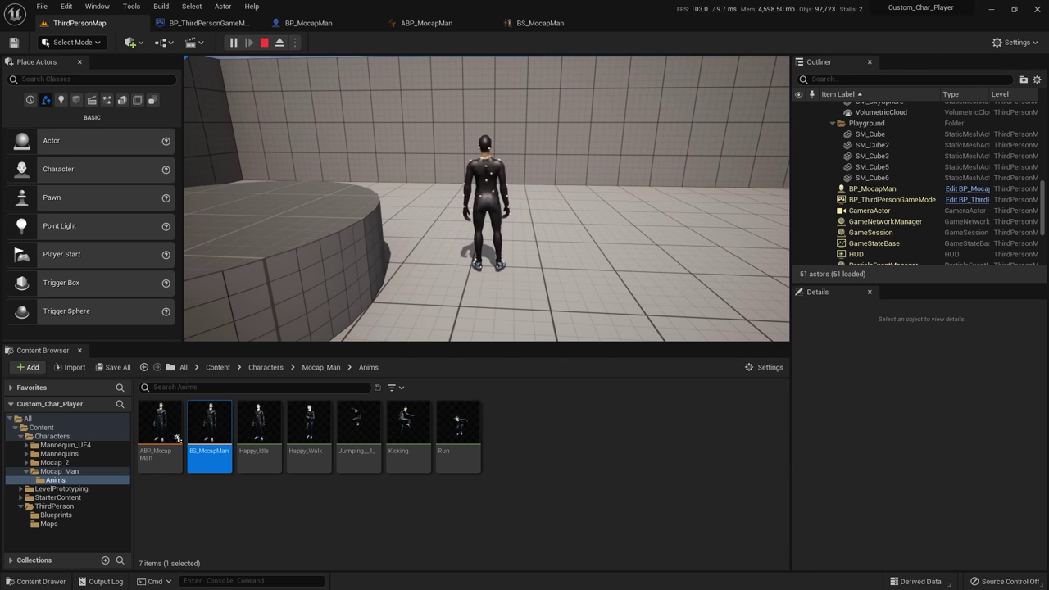
{"action": "key", "text": "Escape"}
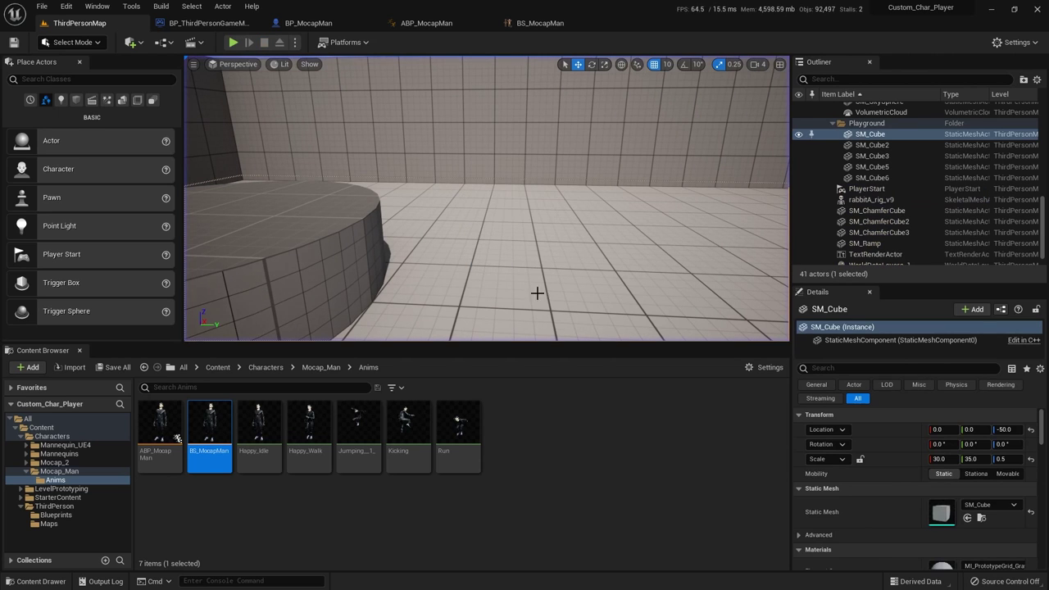
Reopen the Jumping__1_ animation and scrub its later frames back to about frame 16 to inspect the landing.
{"action": "double_click", "coordinate": [358, 426]}
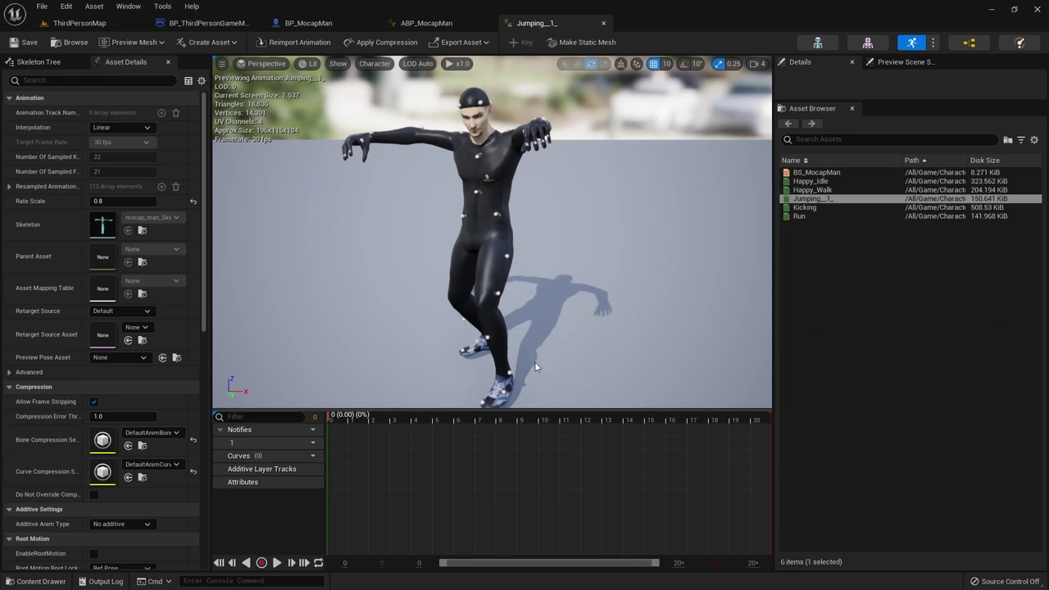
{"action": "left_click", "coordinate": [277, 562]}
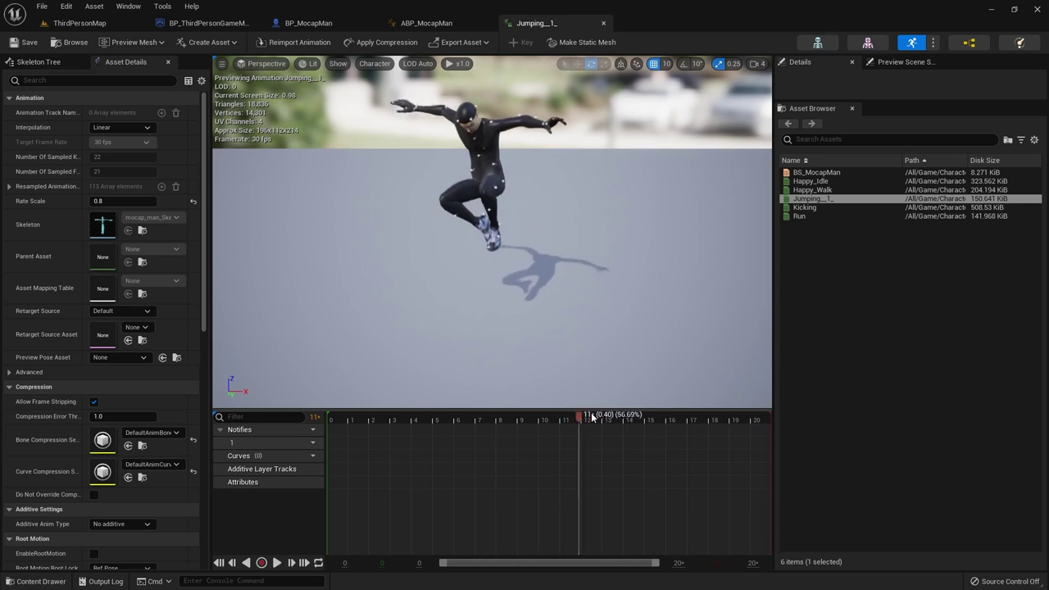
{"action": "left_click", "coordinate": [706, 419]}
{"action": "left_click_drag", "start_coordinate": [706, 420], "coordinate": [673, 424]}
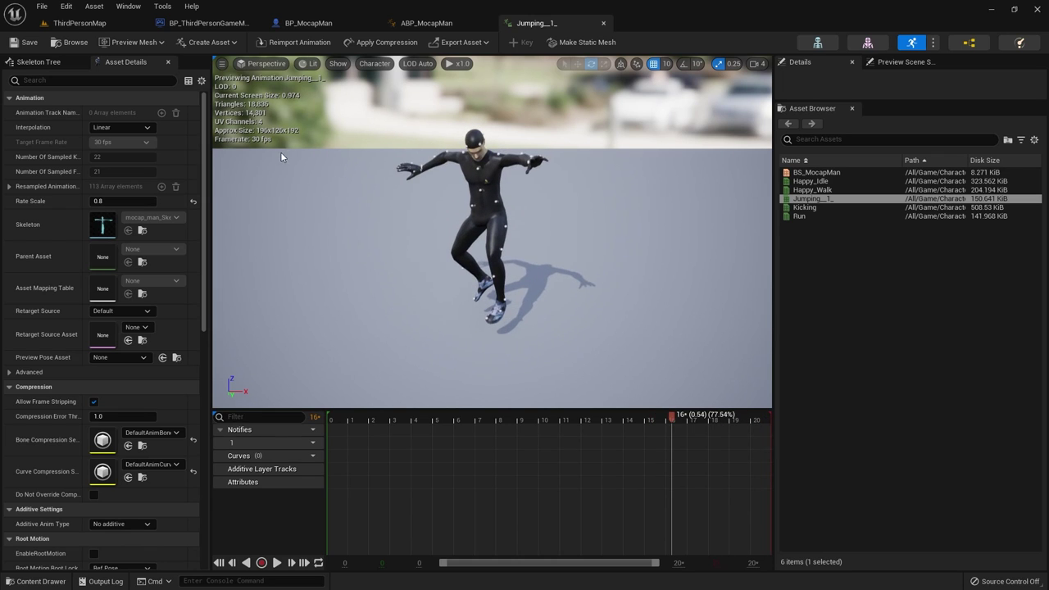
Play-test the character's jump while standing and moving forward through ThirdPersonMap, and end the play session.
{"action": "left_click", "coordinate": [79, 23]}
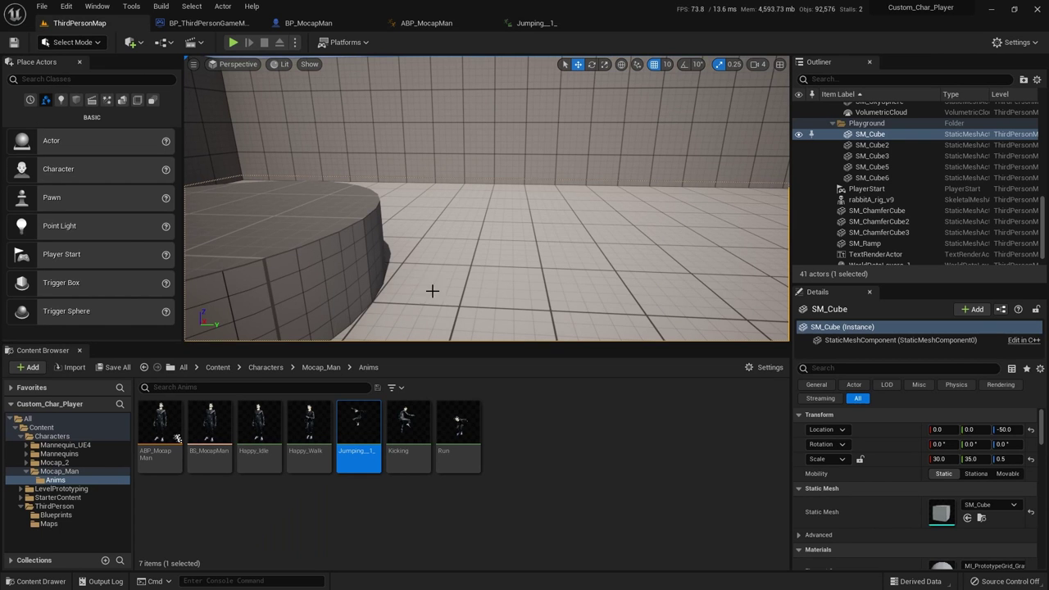
{"action": "left_click", "coordinate": [233, 42]}
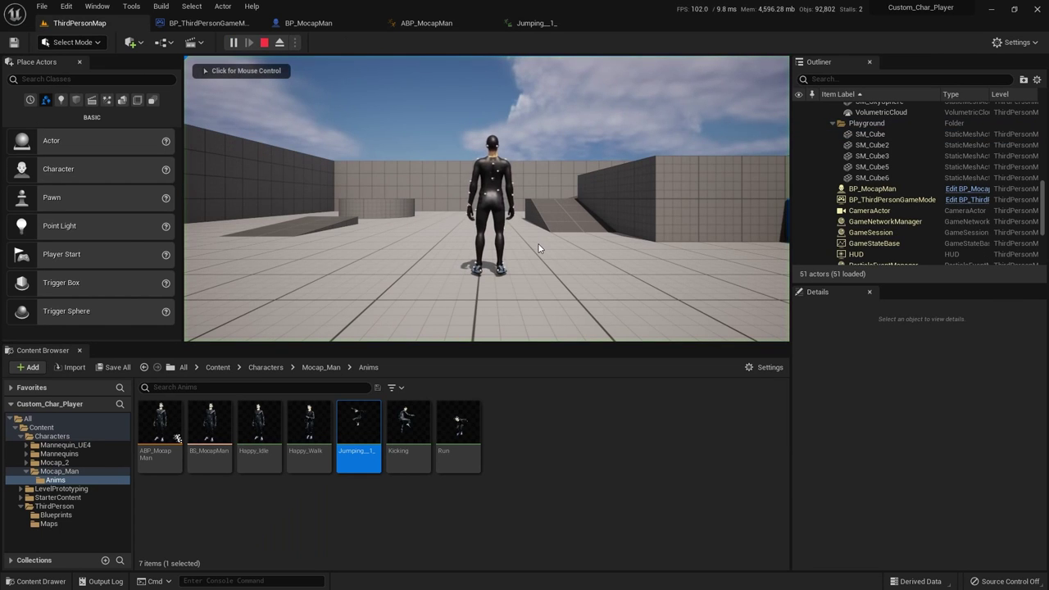
{"action": "left_click", "coordinate": [502, 262]}
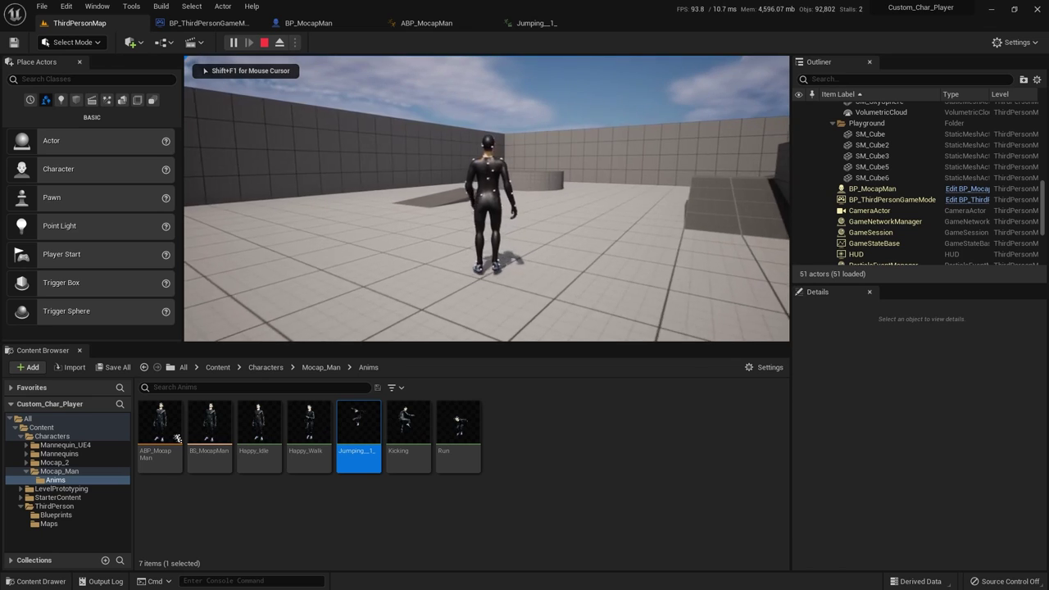
{"action": "key", "text": "space"}
{"action": "key", "text": "w"}
{"action": "key", "text": "space"}
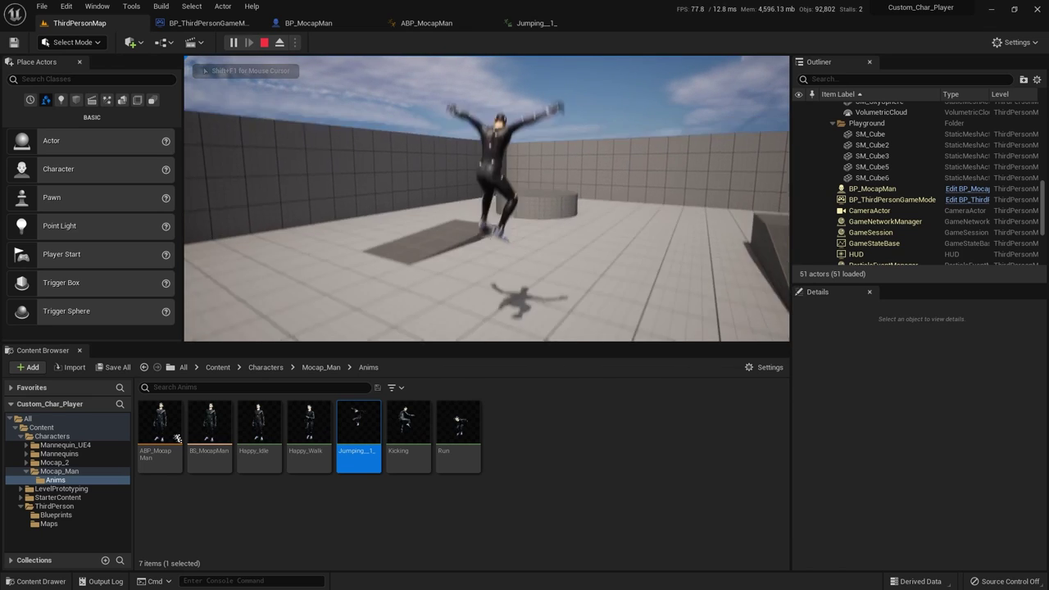
{"action": "key", "text": "space"}
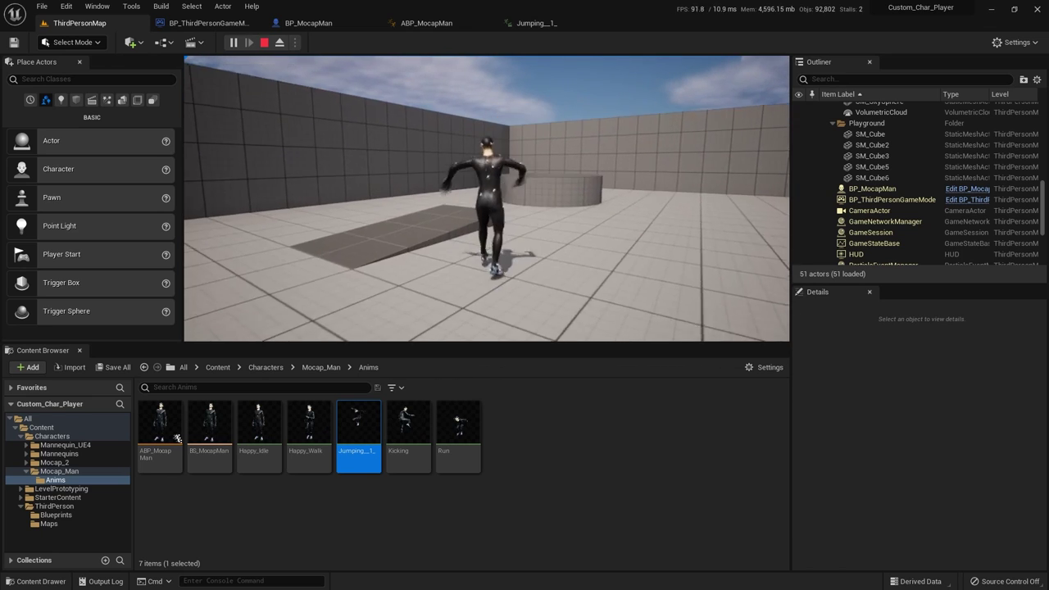
{"action": "key", "text": "space"}
{"action": "key", "text": "space"}
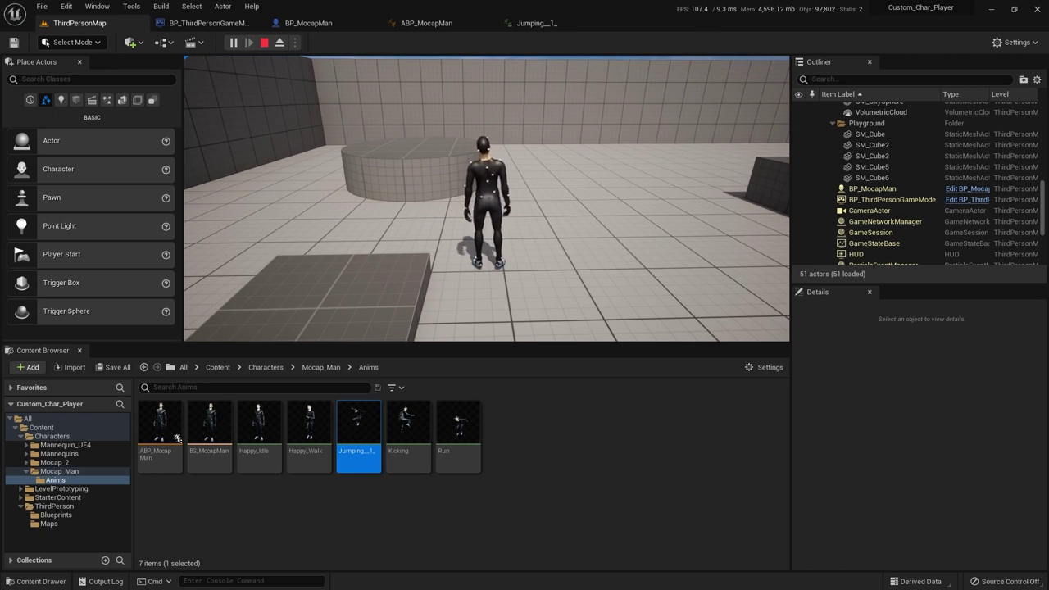
{"action": "key", "text": "Escape"}
{"action": "left_click", "coordinate": [550, 292]}
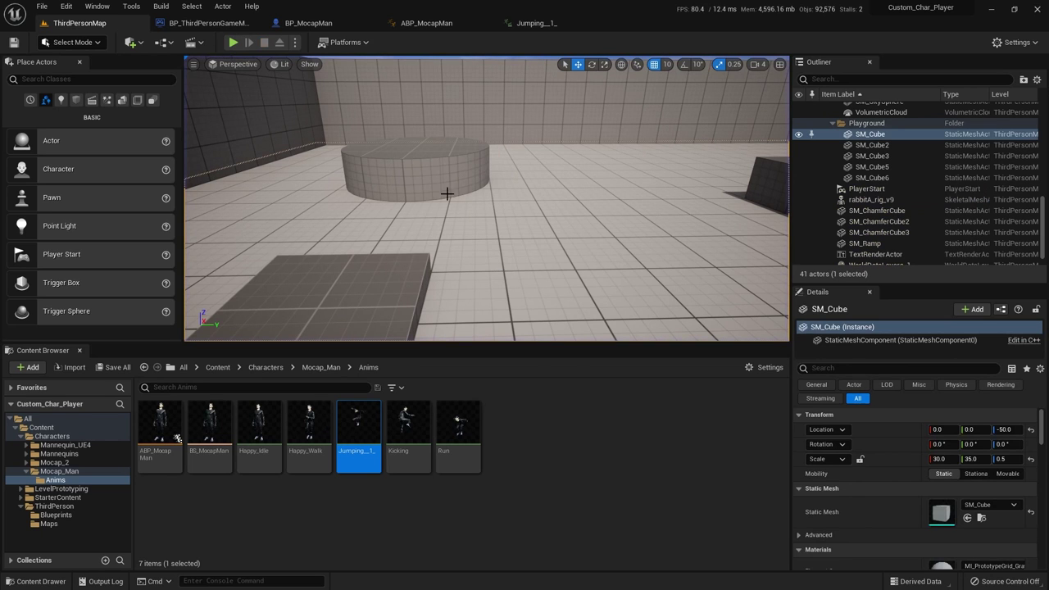
Set the Jump Z Velocity of BP_MocapMan's Character Movement component to 1500 cm/s, and compile and save the blueprint.
{"action": "left_click", "coordinate": [311, 23]}
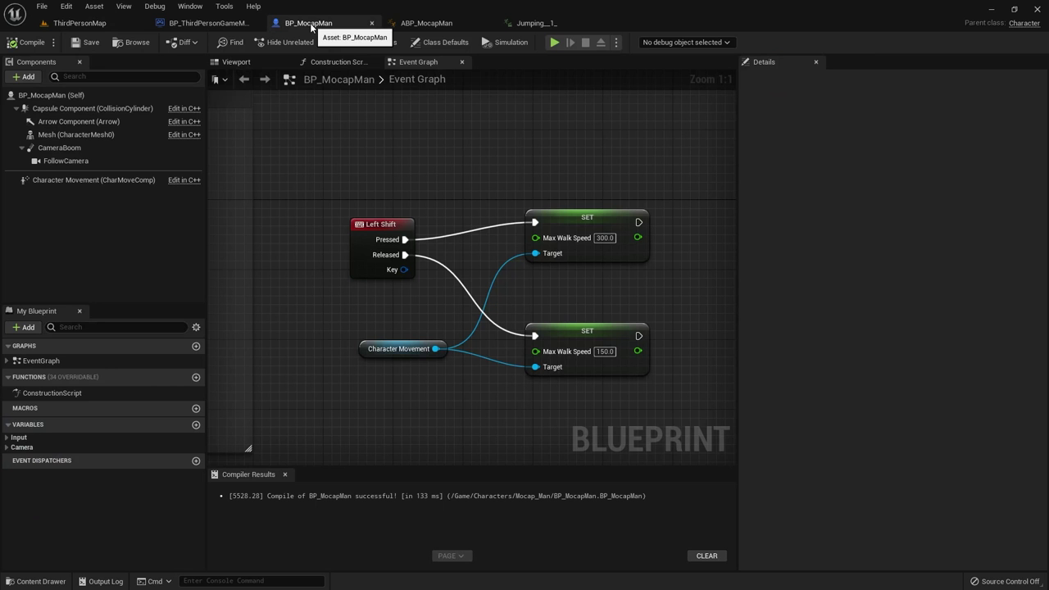
{"action": "left_click", "coordinate": [114, 180]}
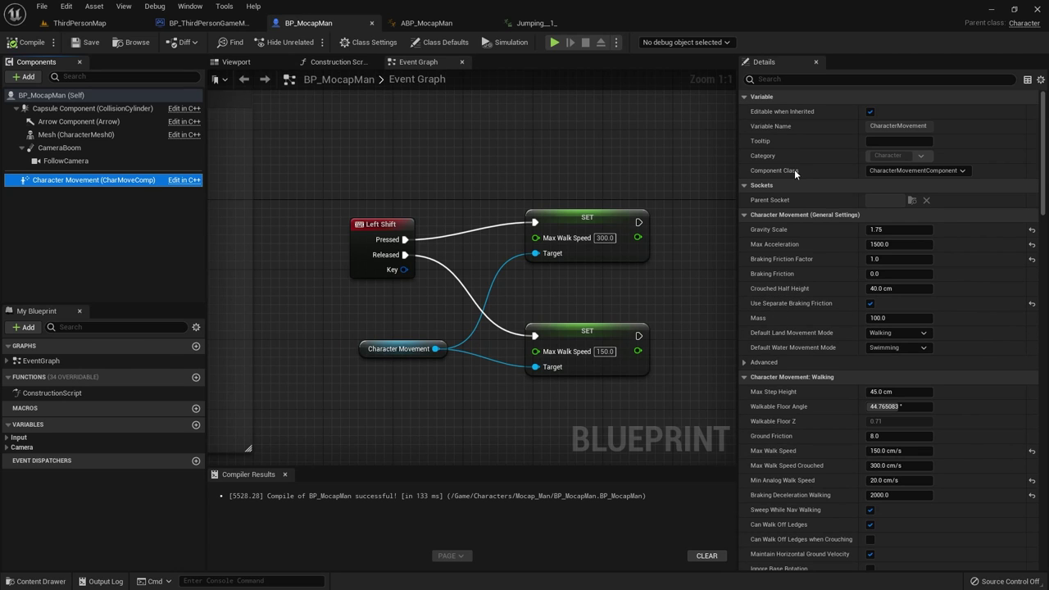
{"action": "left_click", "coordinate": [787, 78]}
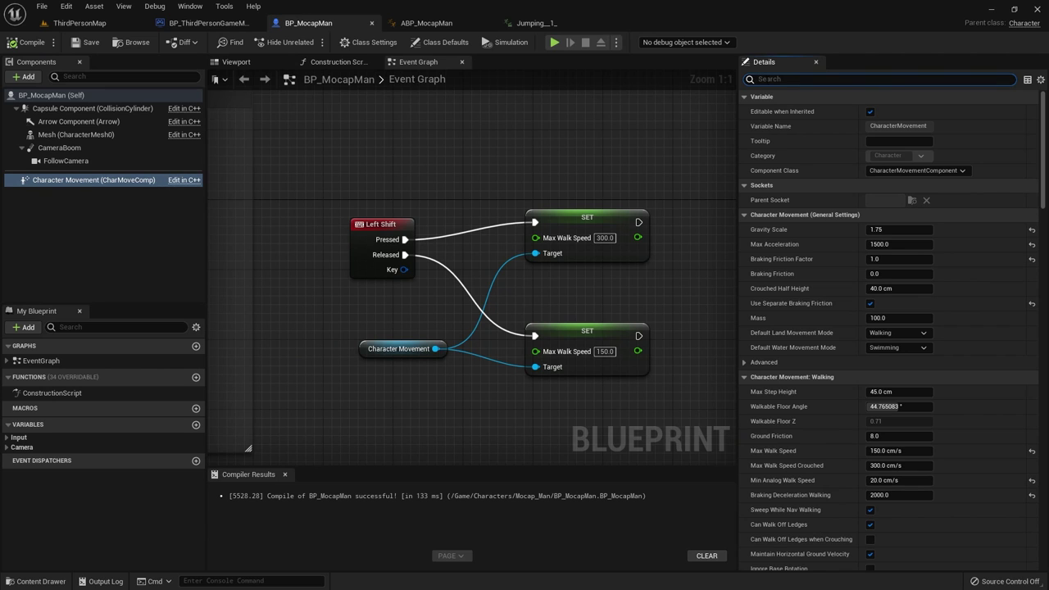
{"action": "type", "text": "jump"}
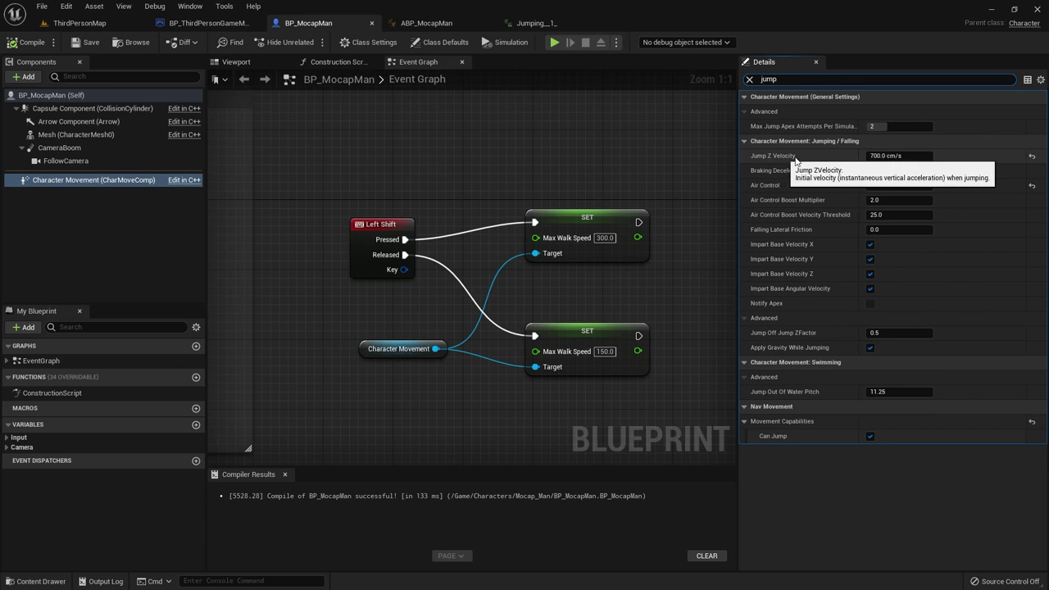
{"action": "left_click", "coordinate": [899, 156]}
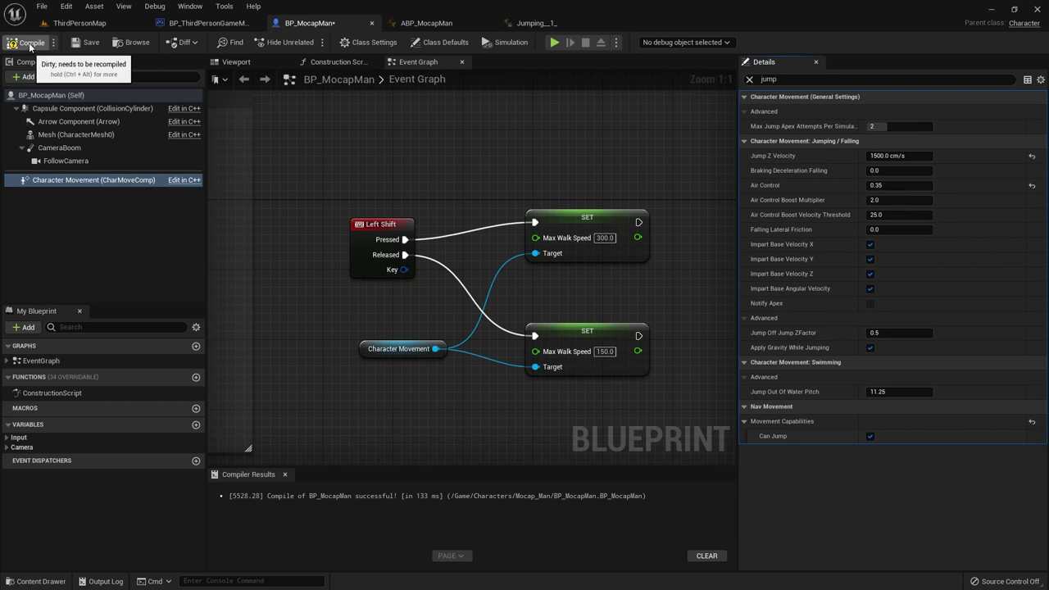
{"action": "left_click", "coordinate": [83, 42]}
Play-test the higher jump in ThirdPersonMap with repeated jumps while moving forward, and stop the play session.
{"action": "left_click", "coordinate": [81, 23]}
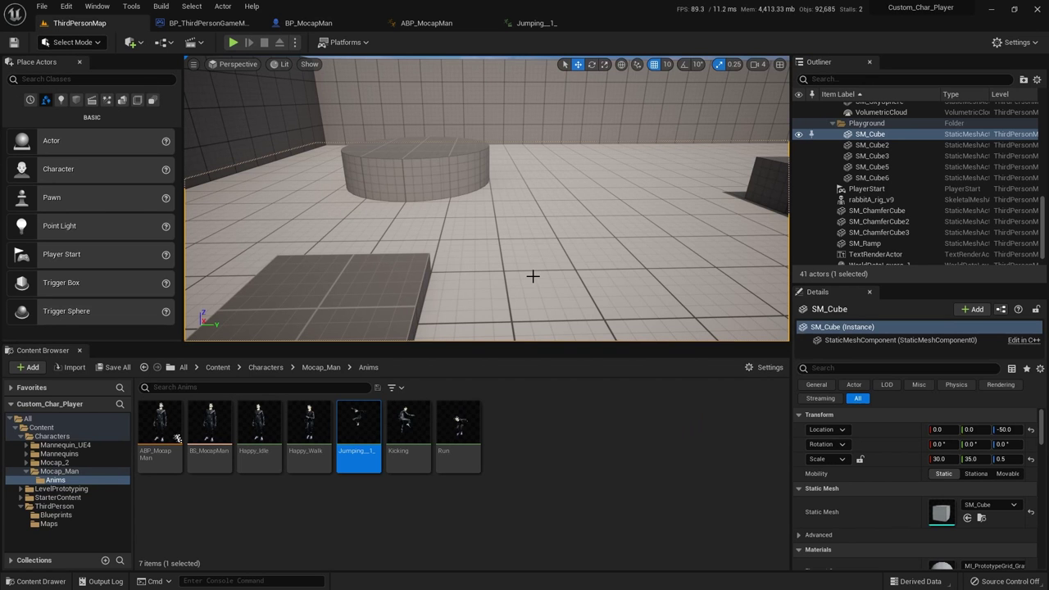
{"action": "left_click", "coordinate": [233, 41]}
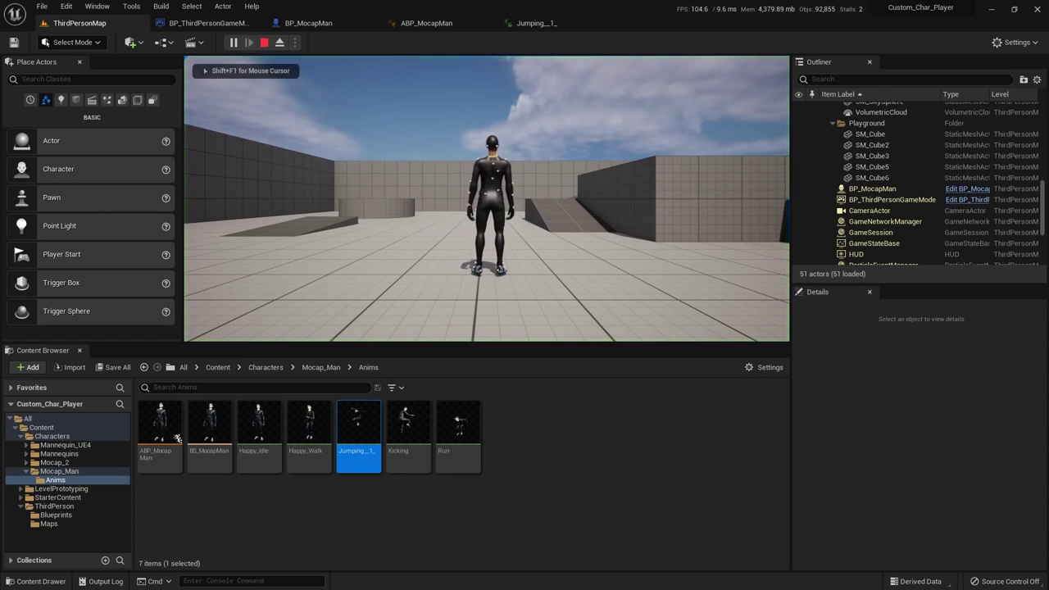
{"action": "key", "text": "w"}
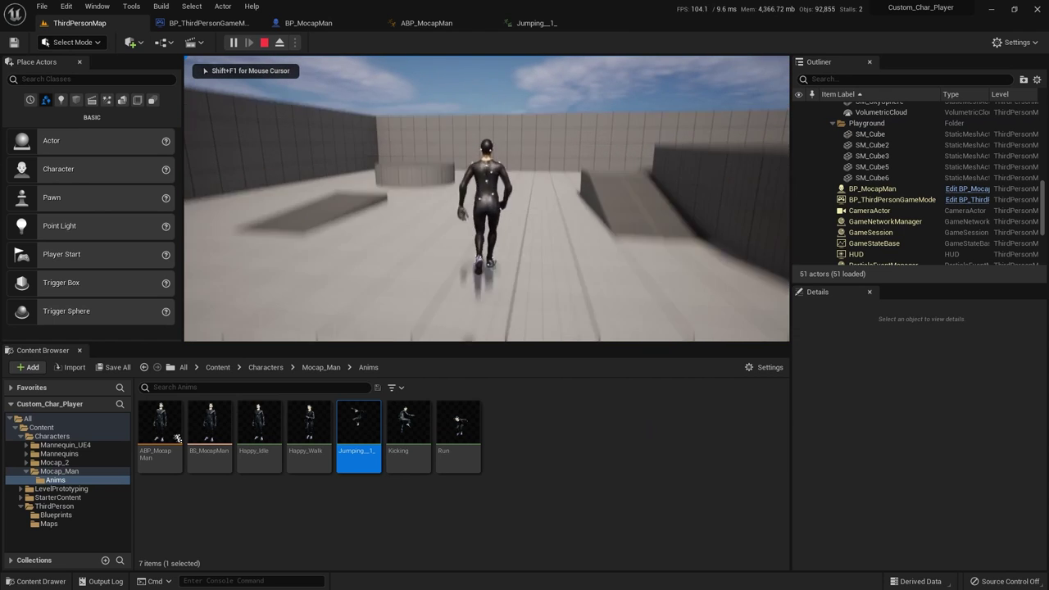
{"action": "key", "text": "space"}
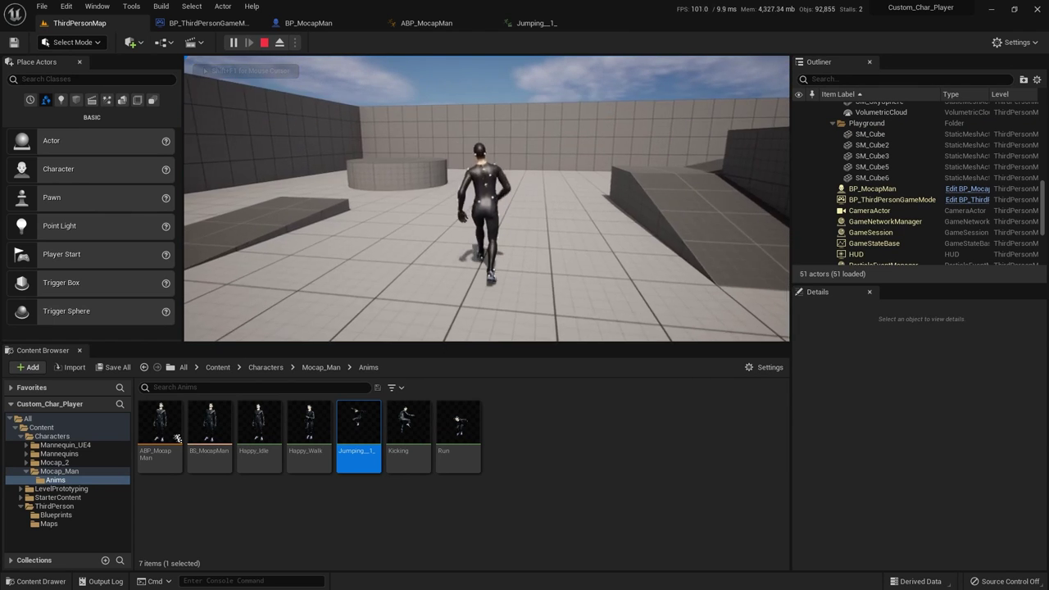
{"action": "key", "text": "space"}
{"action": "key", "text": "space"}
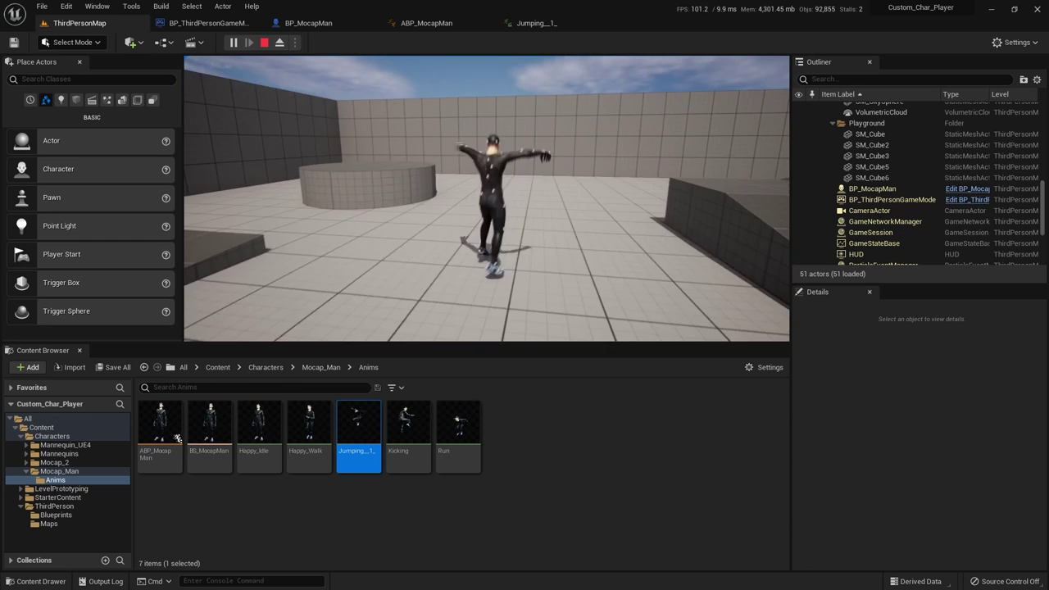
{"action": "key", "text": "space"}
{"action": "key", "text": "space"}
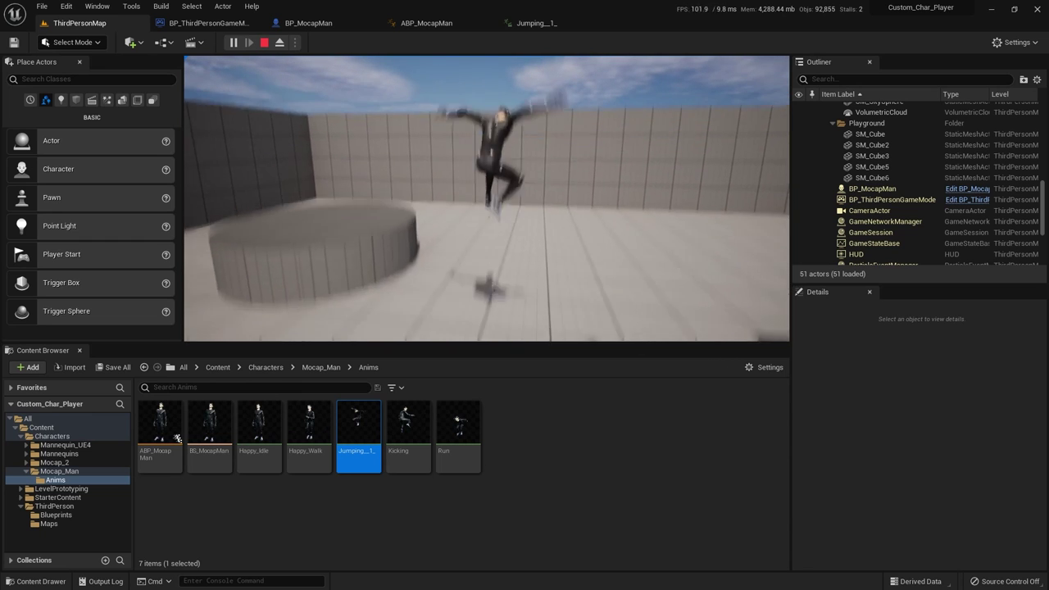
{"action": "key", "text": "space"}
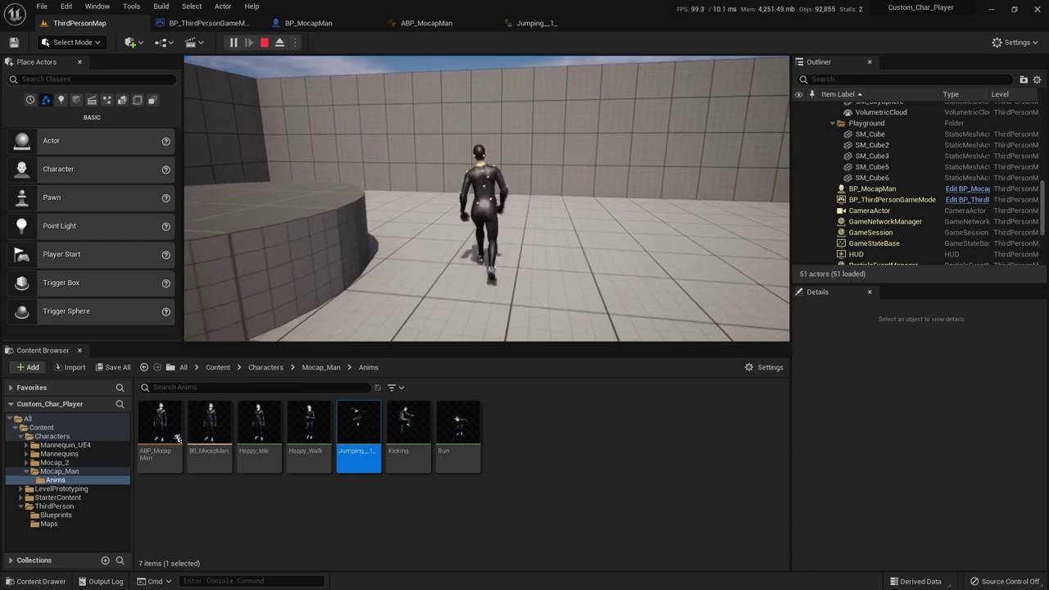
{"action": "key", "text": "space"}
{"action": "key", "text": "w"}
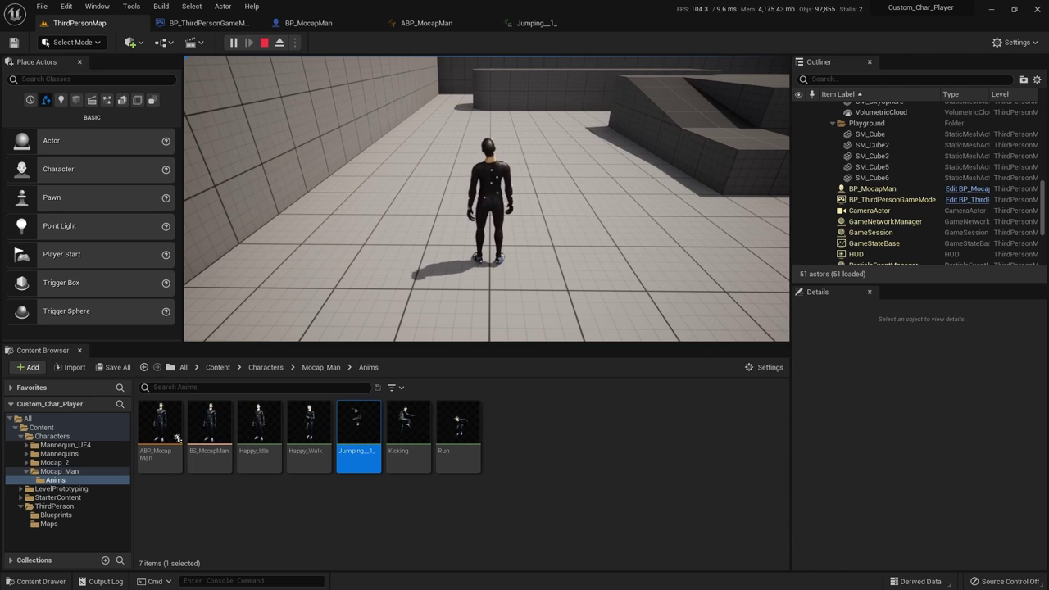
{"action": "key", "text": "Escape"}
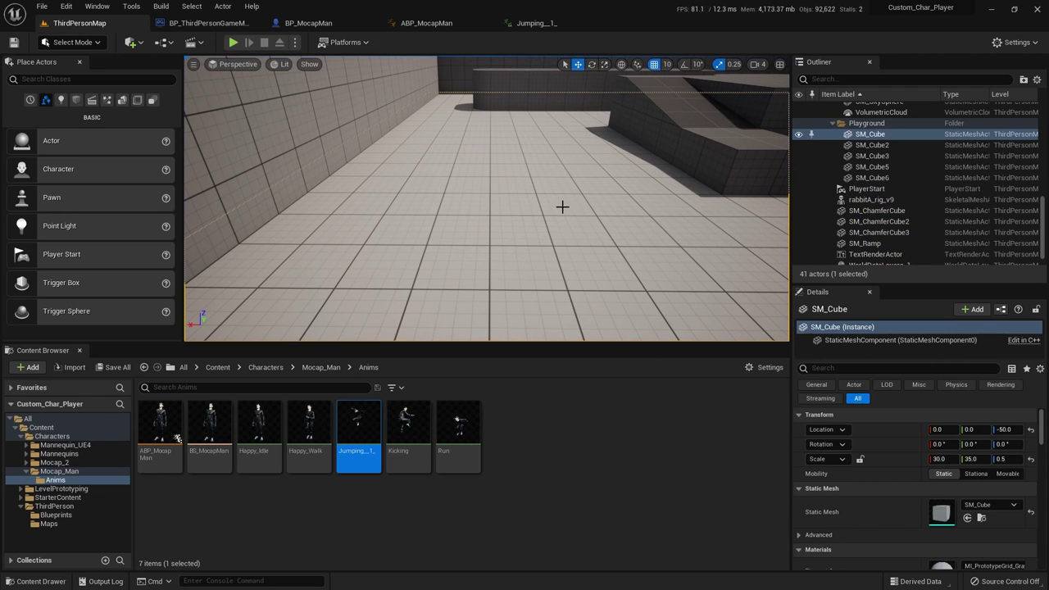
Turn off Loop Animation for the Jumping__1_ sequence player in ABP_MocapMan's Jump state and compile the animation blueprint.
{"action": "left_click", "coordinate": [428, 24]}
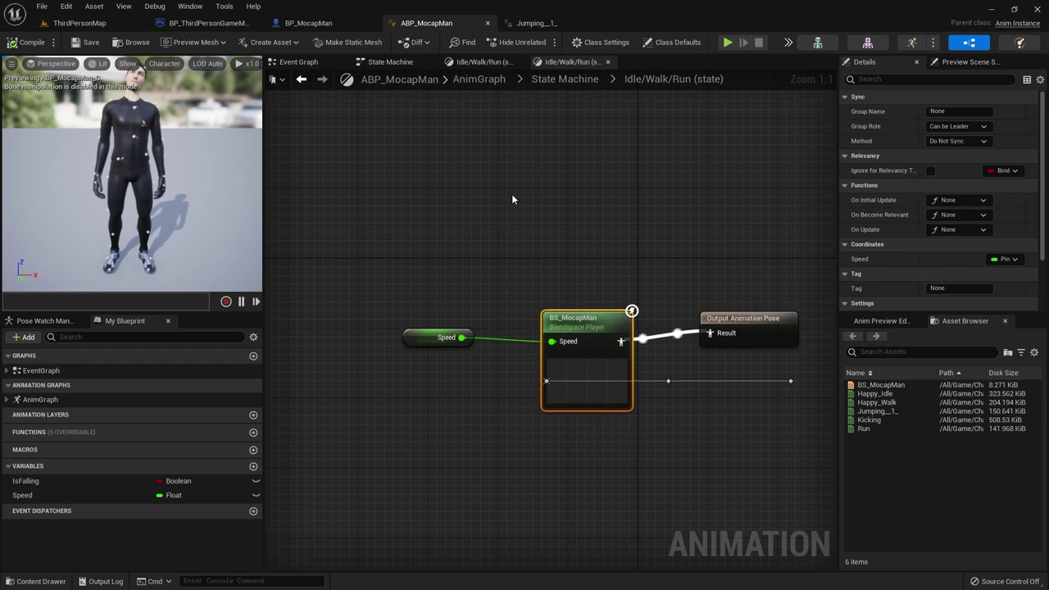
{"action": "left_click", "coordinate": [570, 80]}
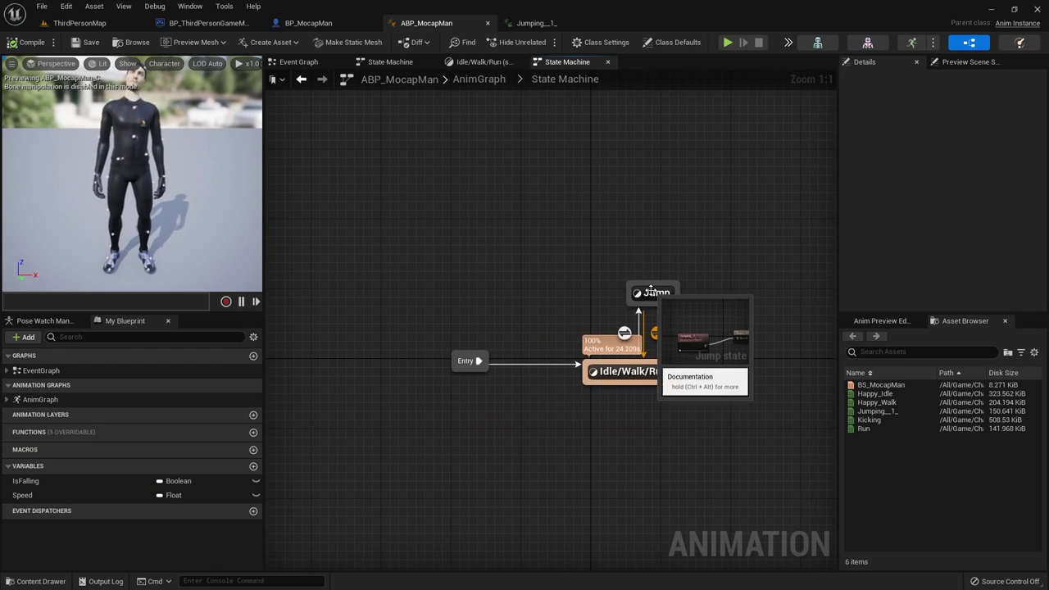
{"action": "double_click", "coordinate": [652, 293]}
{"action": "left_click", "coordinate": [524, 332]}
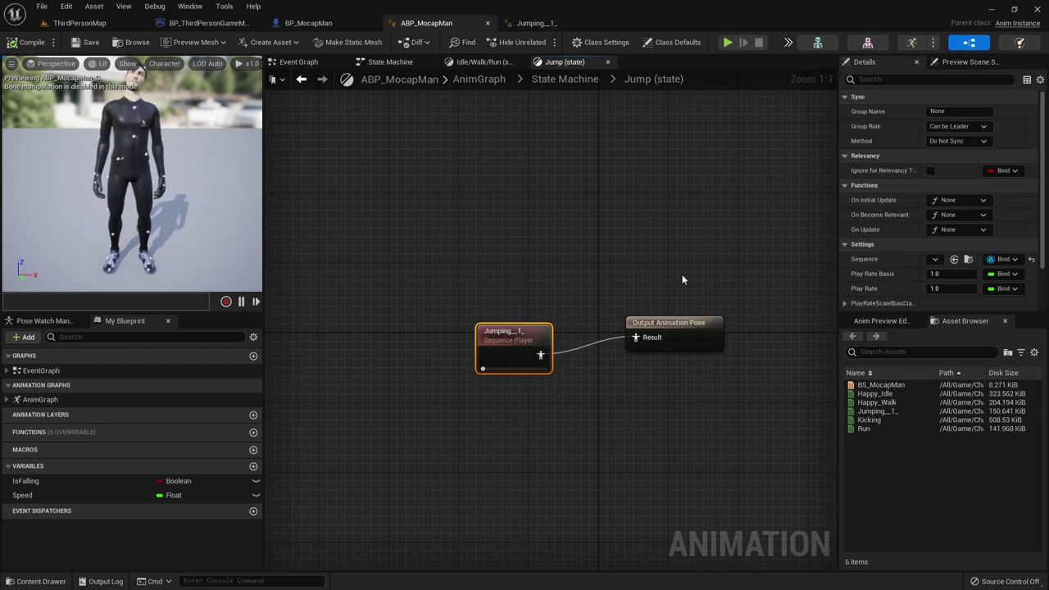
{"action": "right_click_drag", "start_coordinate": [684, 271], "coordinate": [598, 228]}
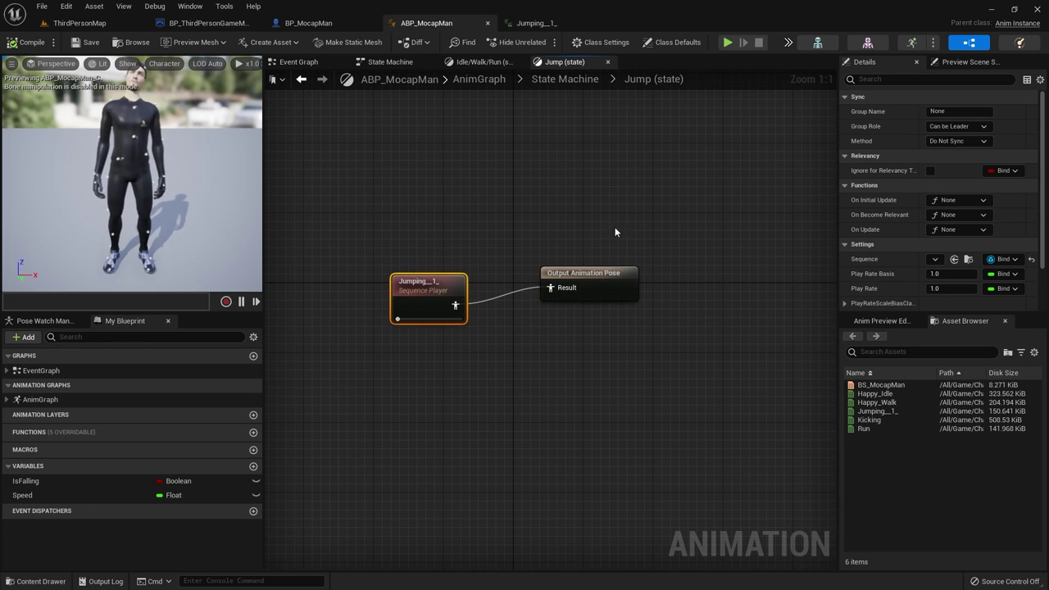
{"action": "scroll", "coordinate": [1047, 217], "scroll_direction": "down", "scroll_amount": 2}
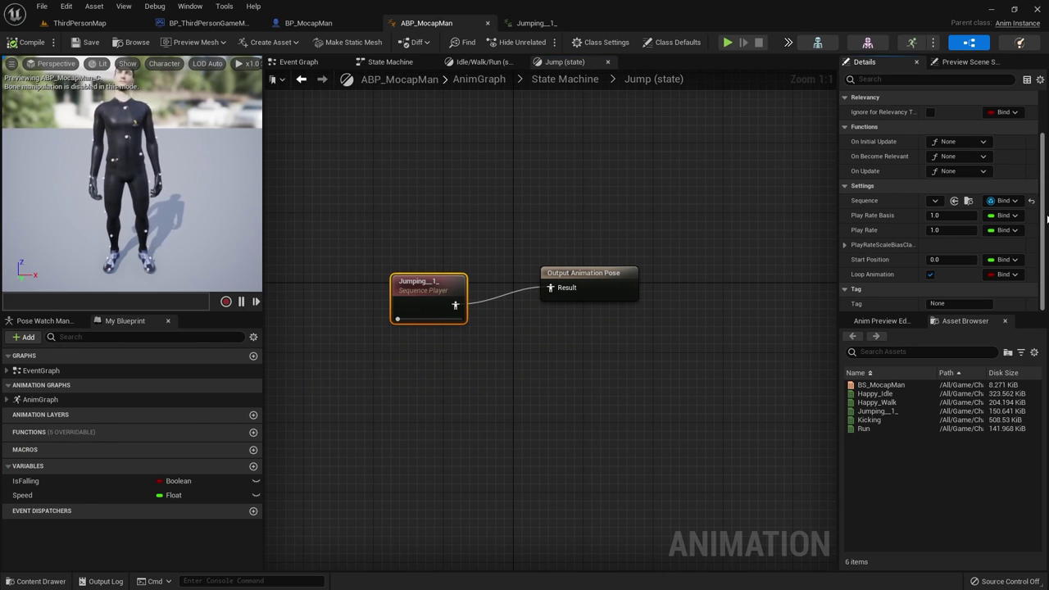
{"action": "left_click", "coordinate": [931, 275]}
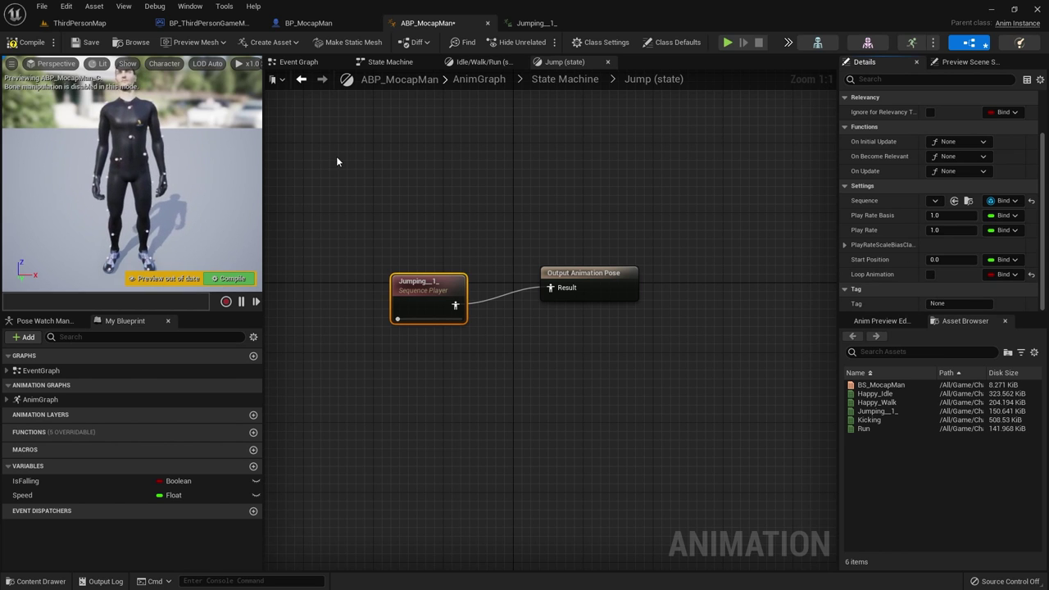
{"action": "left_click", "coordinate": [30, 43]}
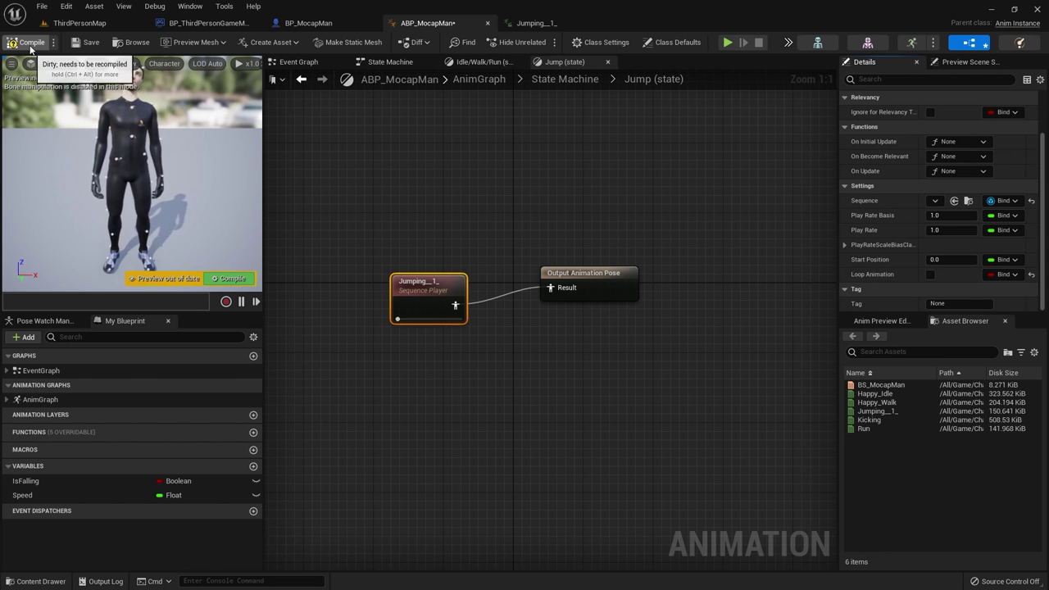
Play-test forward jumps in ThirdPersonMap with the non-looping jump animation, and end the play session.
{"action": "left_click", "coordinate": [78, 24]}
{"action": "left_click", "coordinate": [234, 43]}
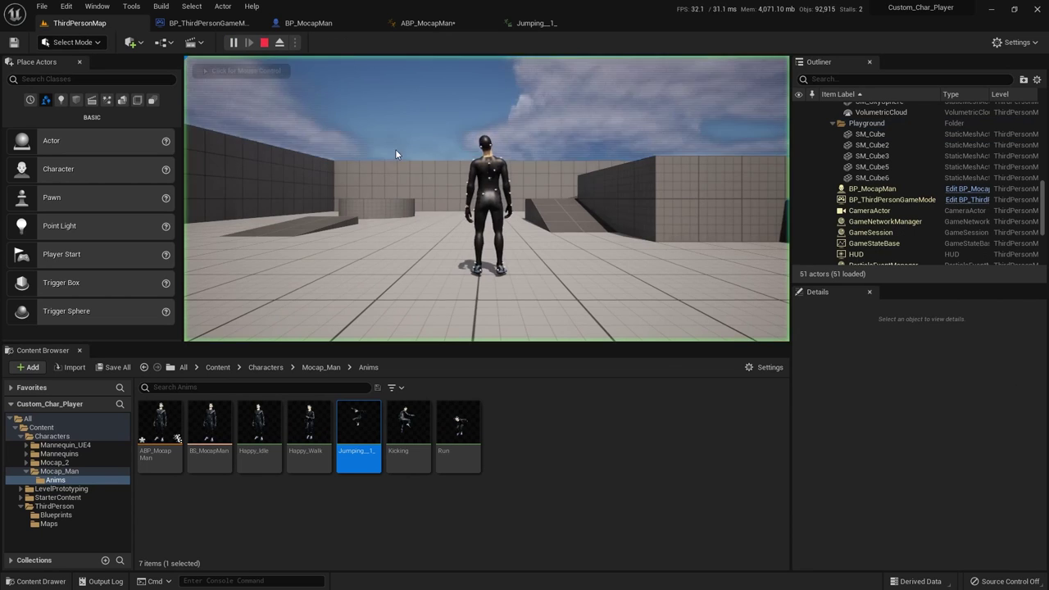
{"action": "key", "text": "w"}
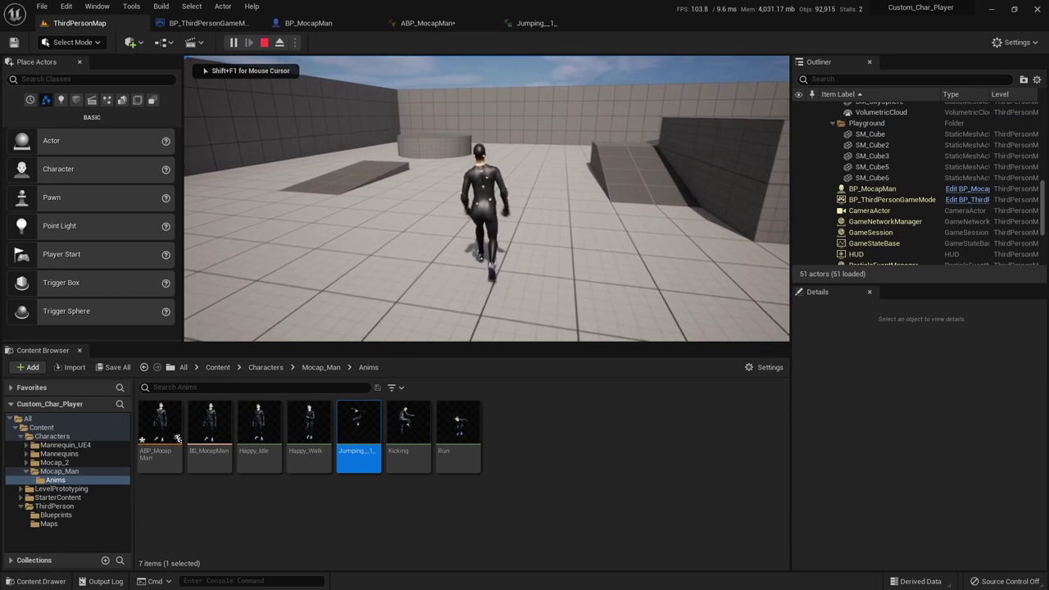
{"action": "key", "text": "space"}
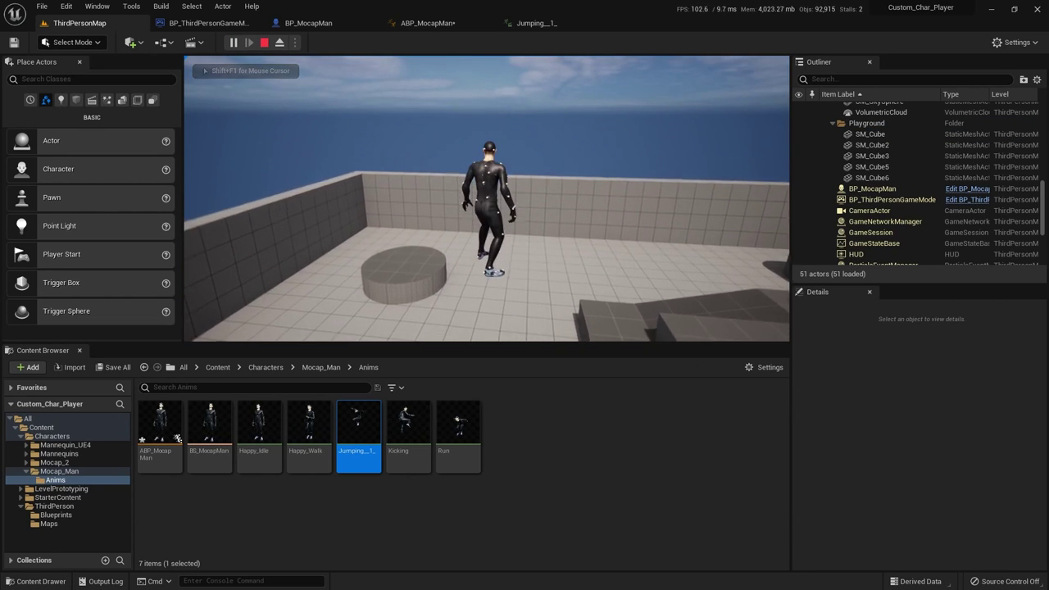
{"action": "key", "text": "space"}
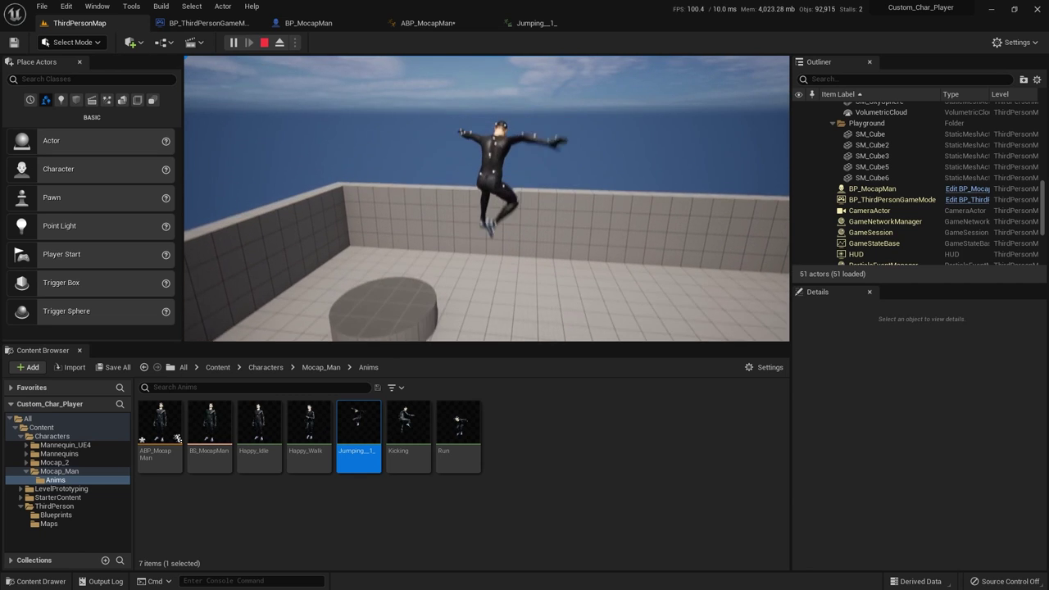
{"action": "key", "text": "w"}
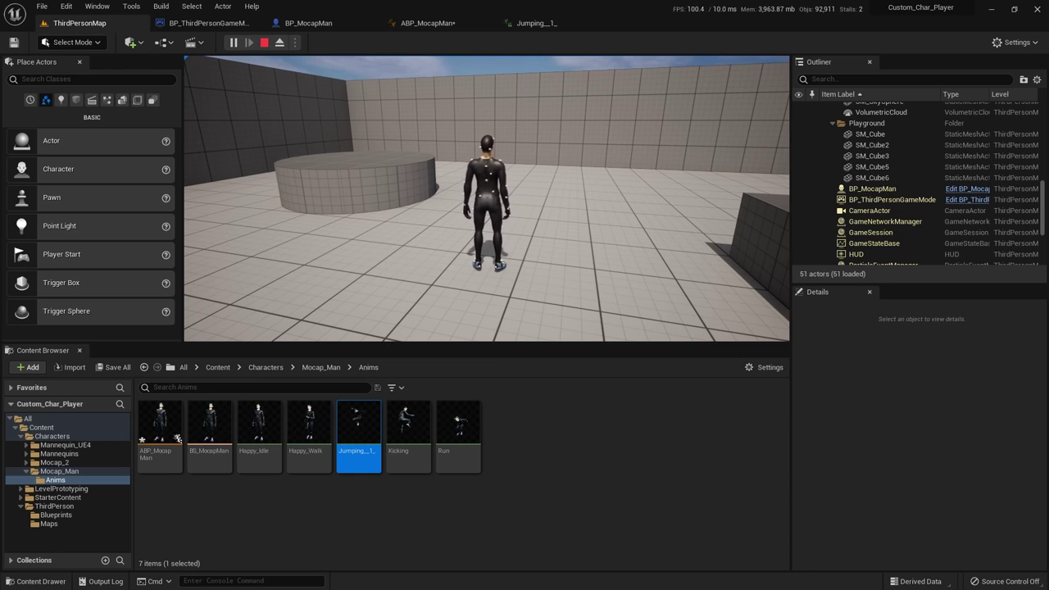
{"action": "key", "text": "Escape"}
{"action": "left_click", "coordinate": [534, 228]}
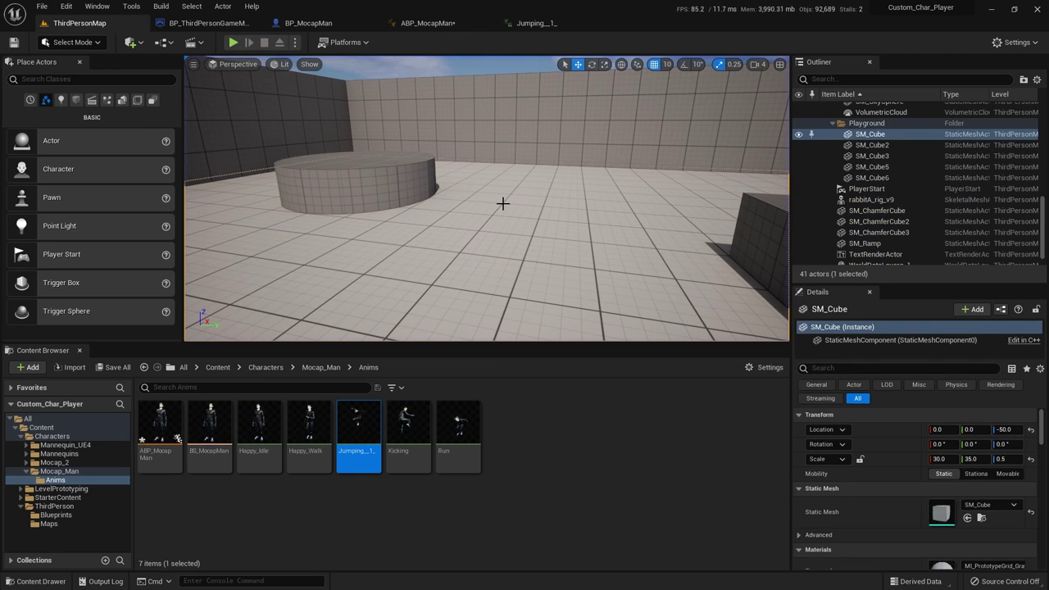
Reset the Jump Z Velocity of BP_MocapMan's Character Movement component to the default 420 cm/s, and compile and save the blueprint.
{"action": "left_click", "coordinate": [328, 25]}
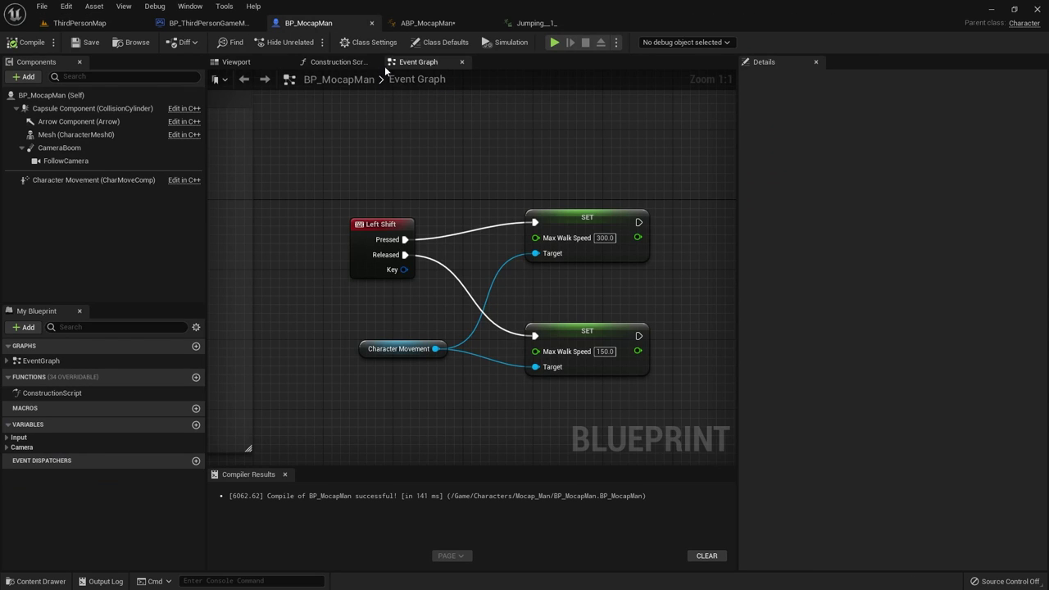
{"action": "left_click", "coordinate": [74, 181]}
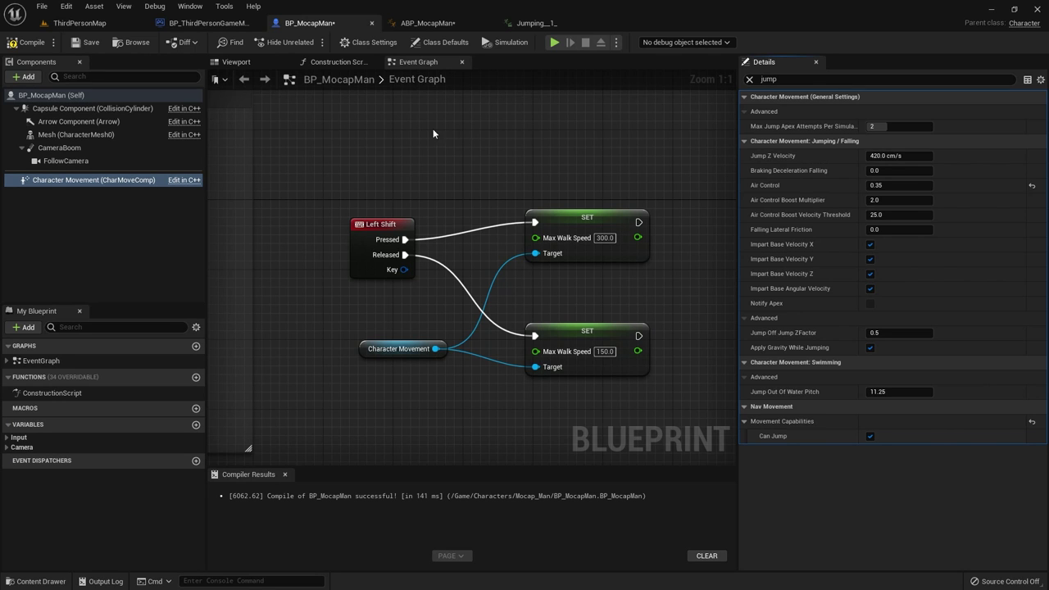
{"action": "left_click", "coordinate": [29, 42]}
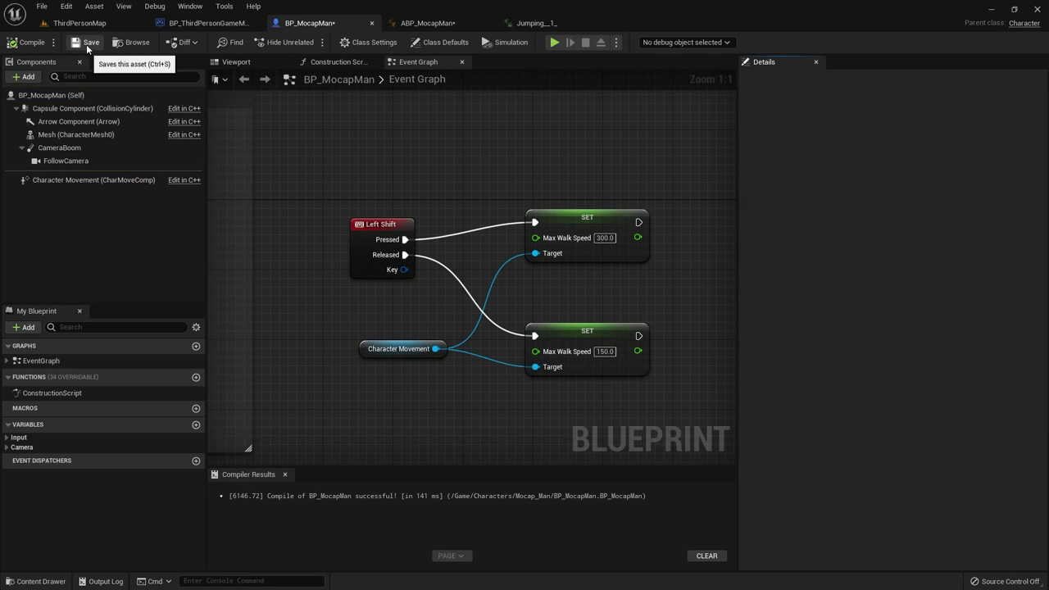
{"action": "left_click", "coordinate": [86, 44]}
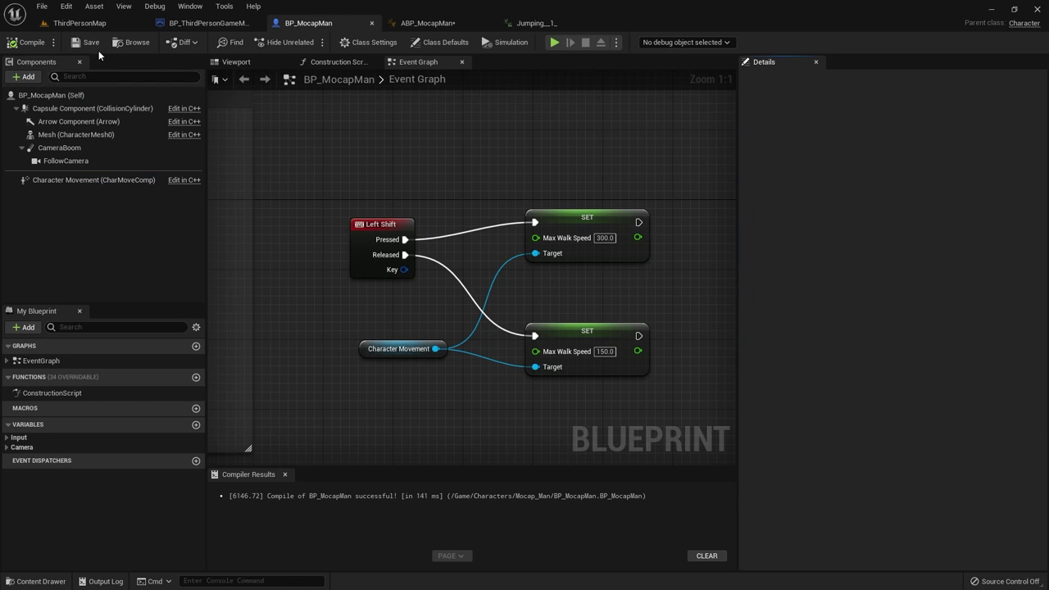
Open the Jumping__1_ animation sequence from the Anims folder and reset its Rate Scale to the default 1.0.
{"action": "left_click", "coordinate": [82, 23]}
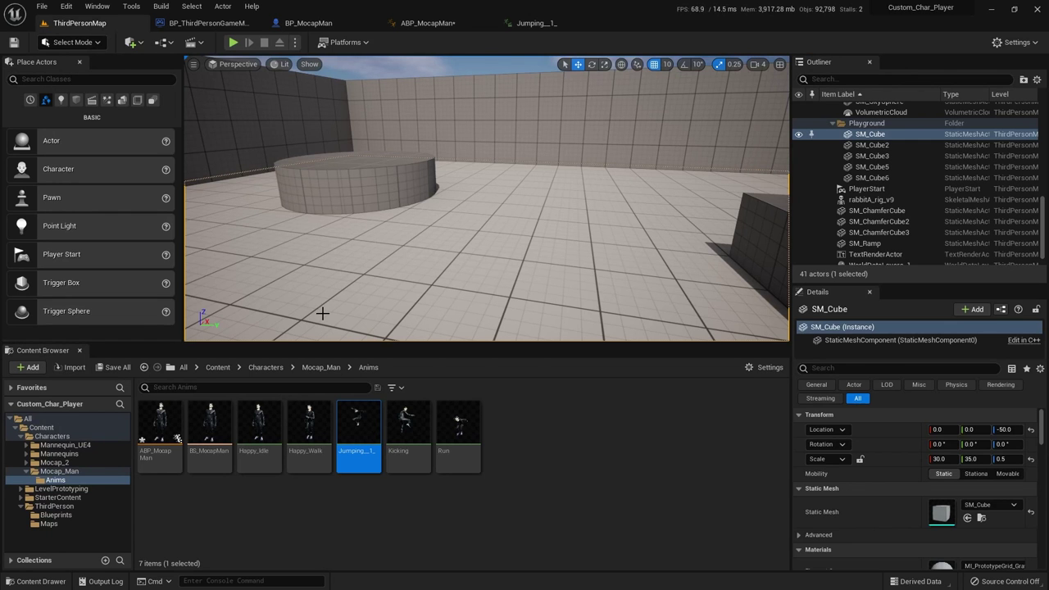
{"action": "mouse_move", "coordinate": [359, 427]}
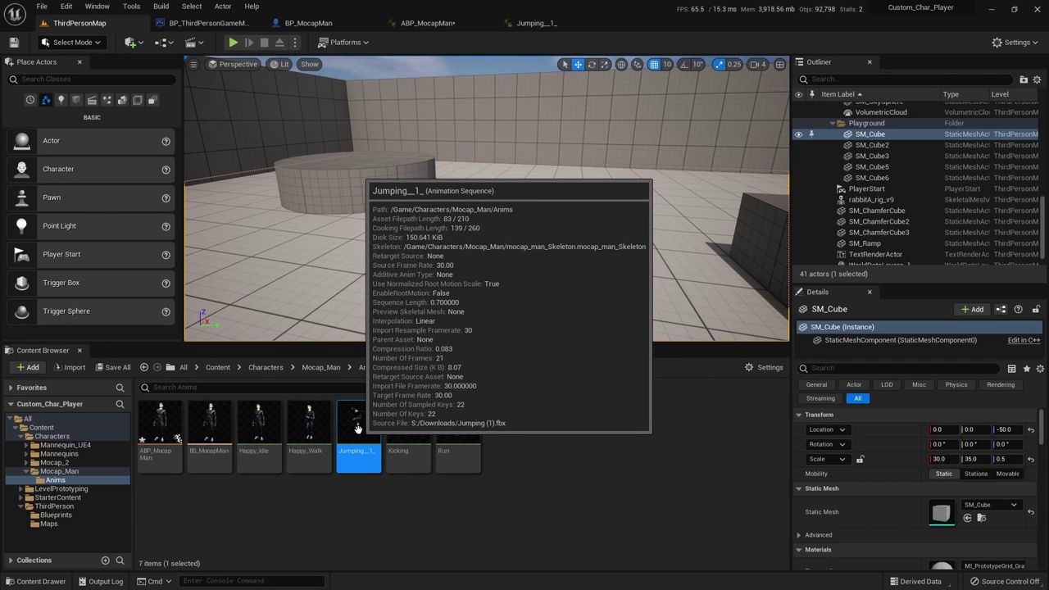
{"action": "double_click", "coordinate": [360, 427]}
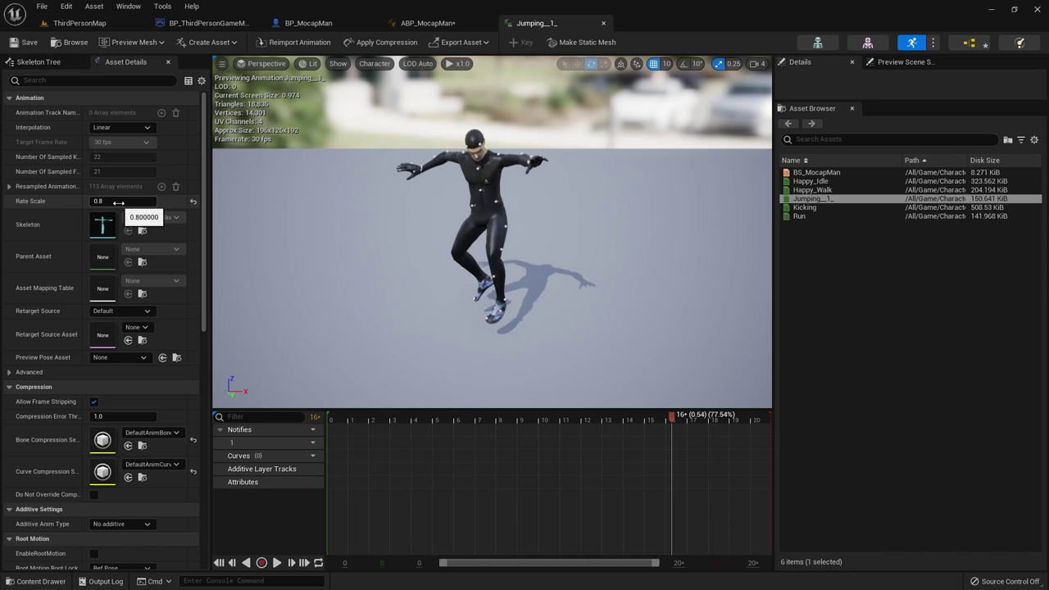
{"action": "left_click", "coordinate": [118, 202]}
{"action": "left_click", "coordinate": [192, 202]}
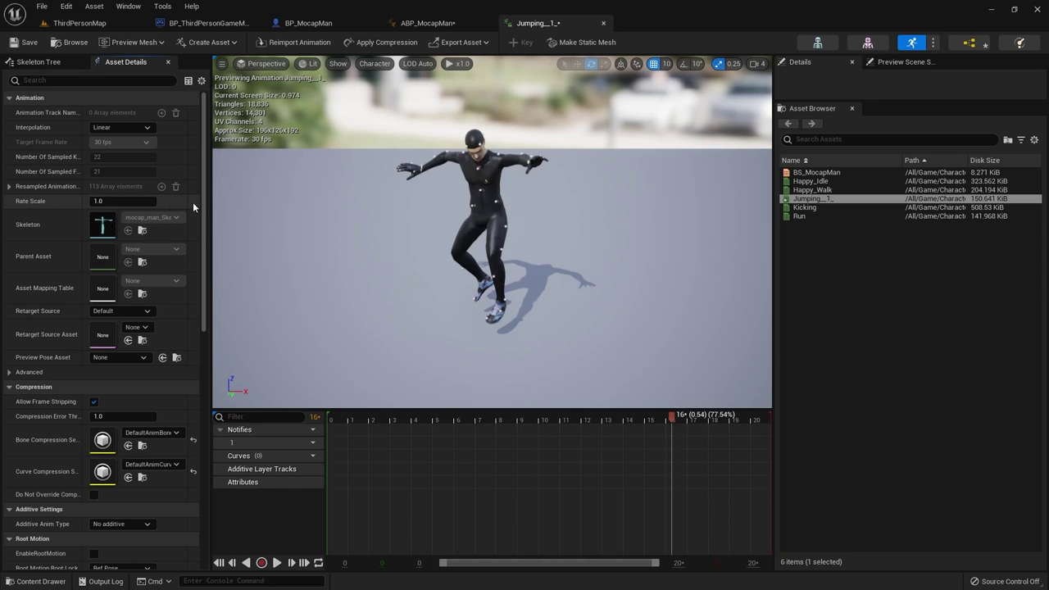
{"action": "left_click", "coordinate": [117, 202]}
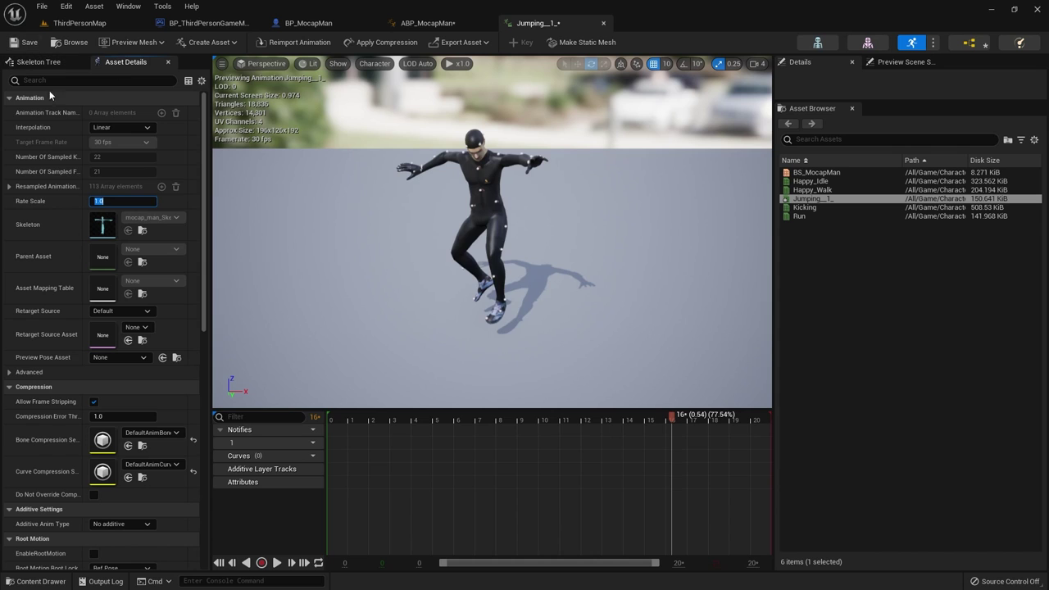
Play-test ThirdPersonMap with repeated jumps while moving forward and toward the round platform, and end the play session.
{"action": "left_click", "coordinate": [68, 25]}
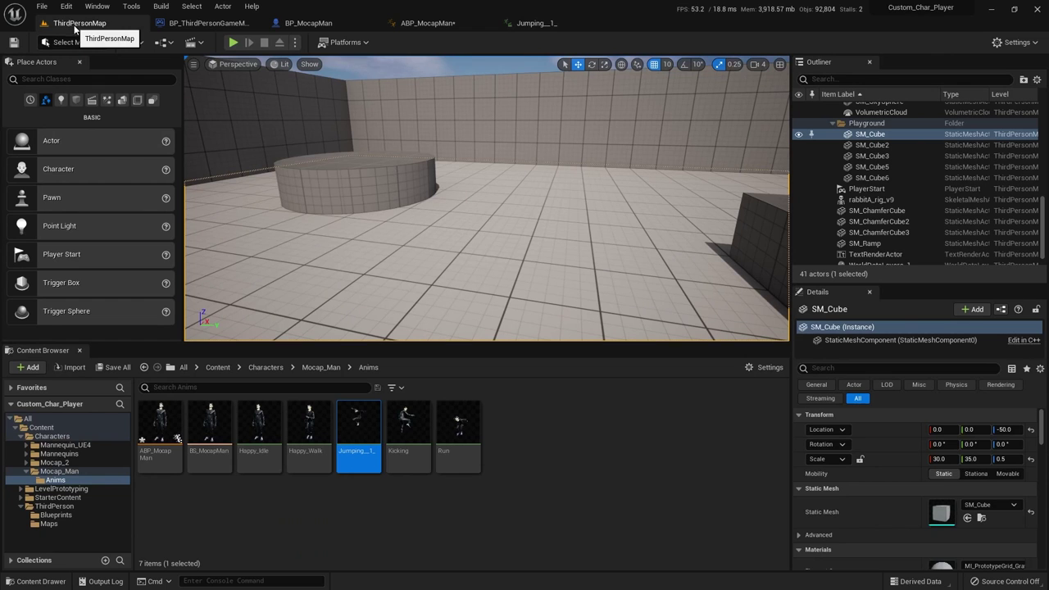
{"action": "left_click", "coordinate": [233, 43]}
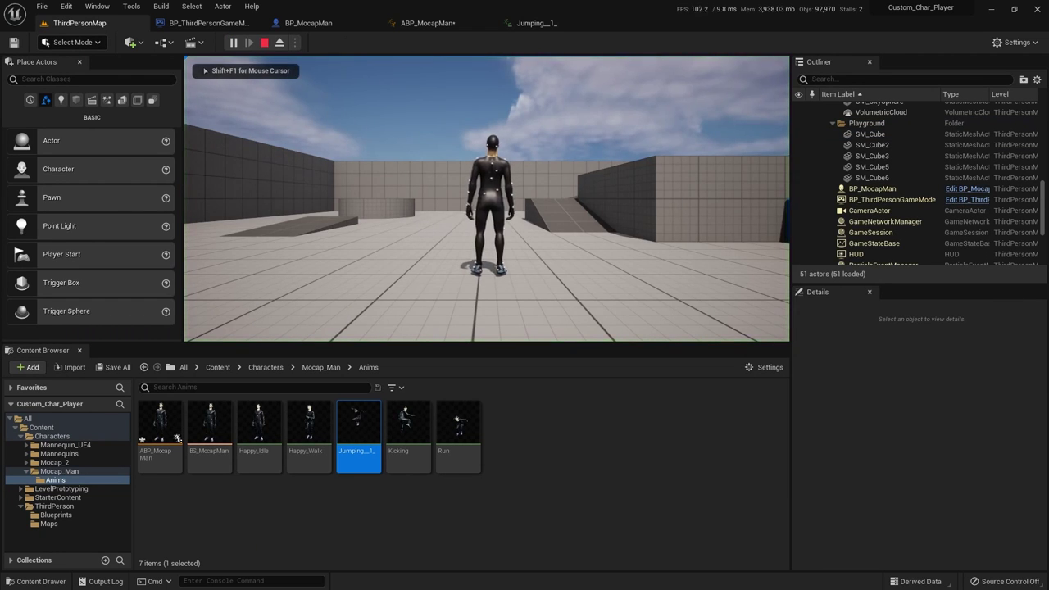
{"action": "key", "text": "space"}
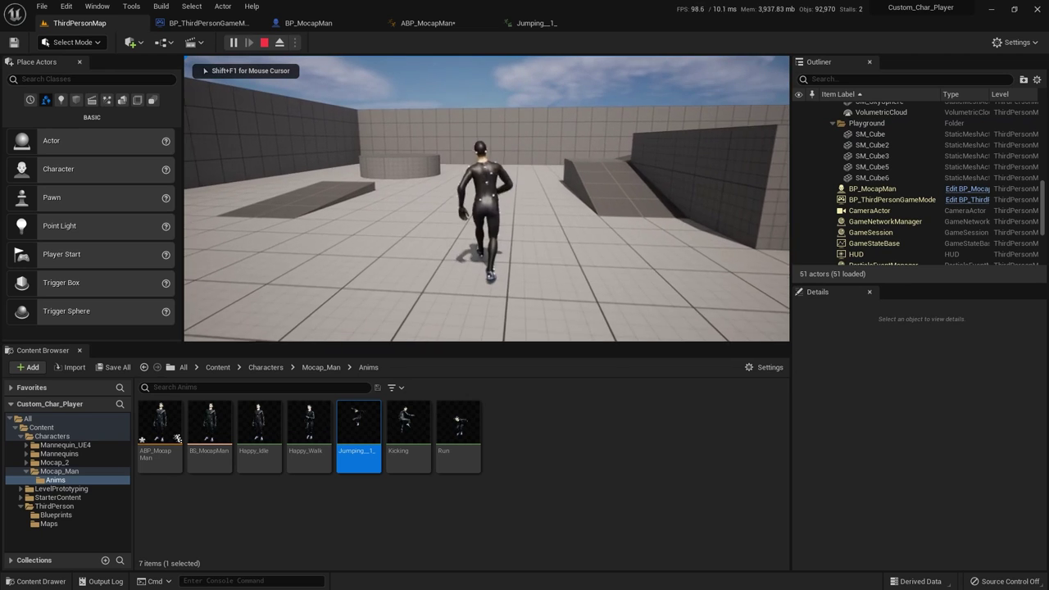
{"action": "key", "text": "space"}
{"action": "key", "text": "space"}
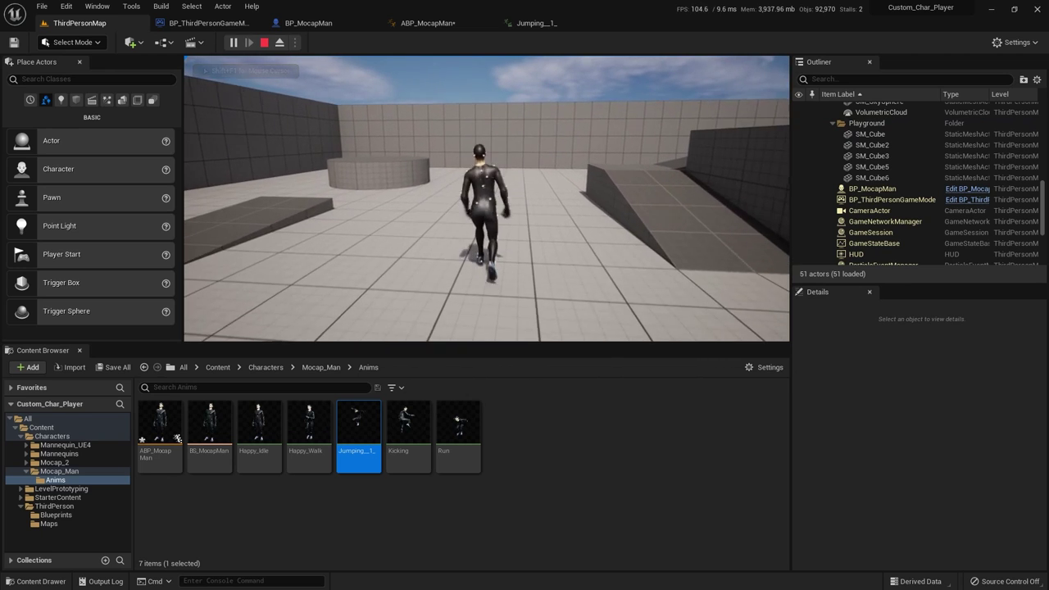
{"action": "key", "text": "space"}
{"action": "key", "text": "space"}
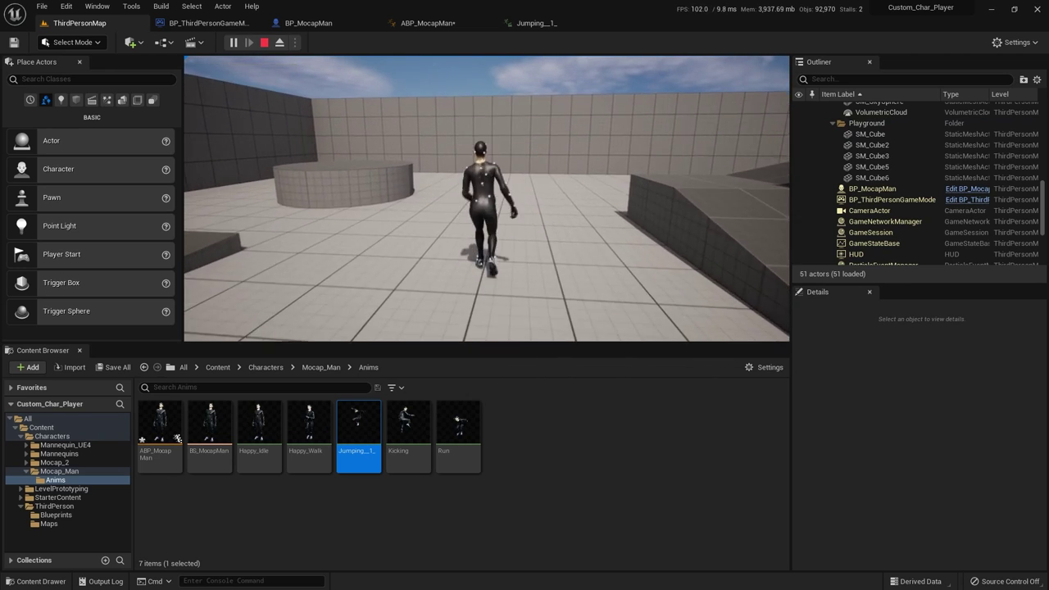
{"action": "key", "text": "space"}
{"action": "key", "text": "space"}
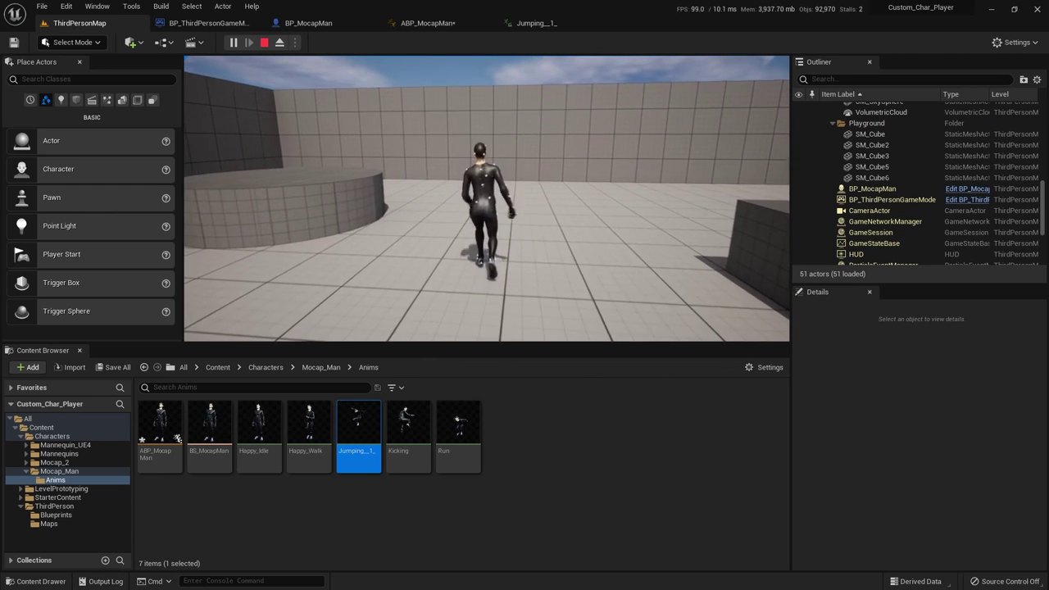
{"action": "key", "text": "space"}
{"action": "key", "text": "space"}
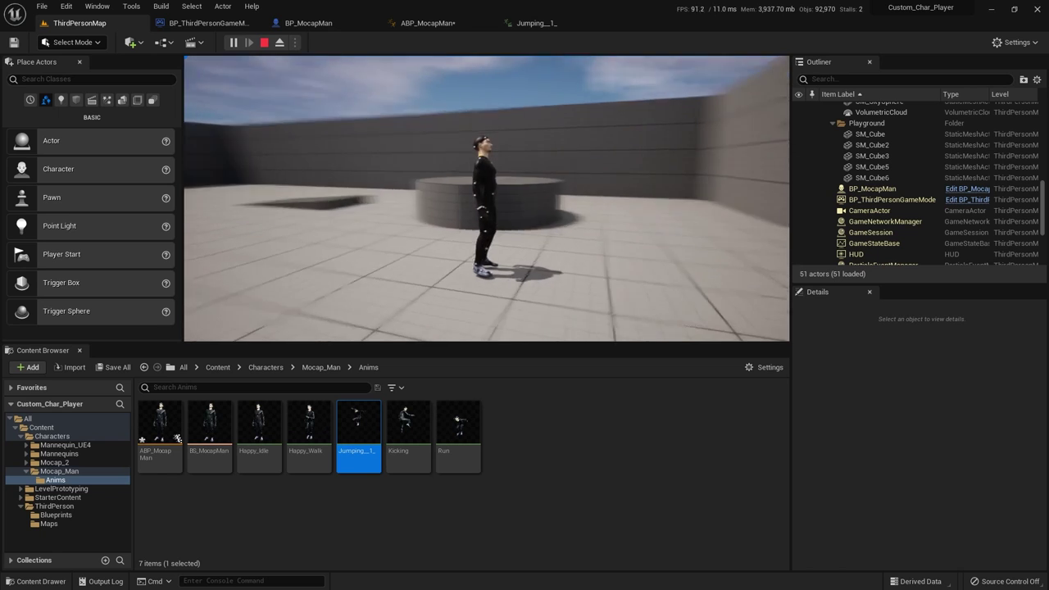
{"action": "key", "text": "w"}
{"action": "key", "text": "space"}
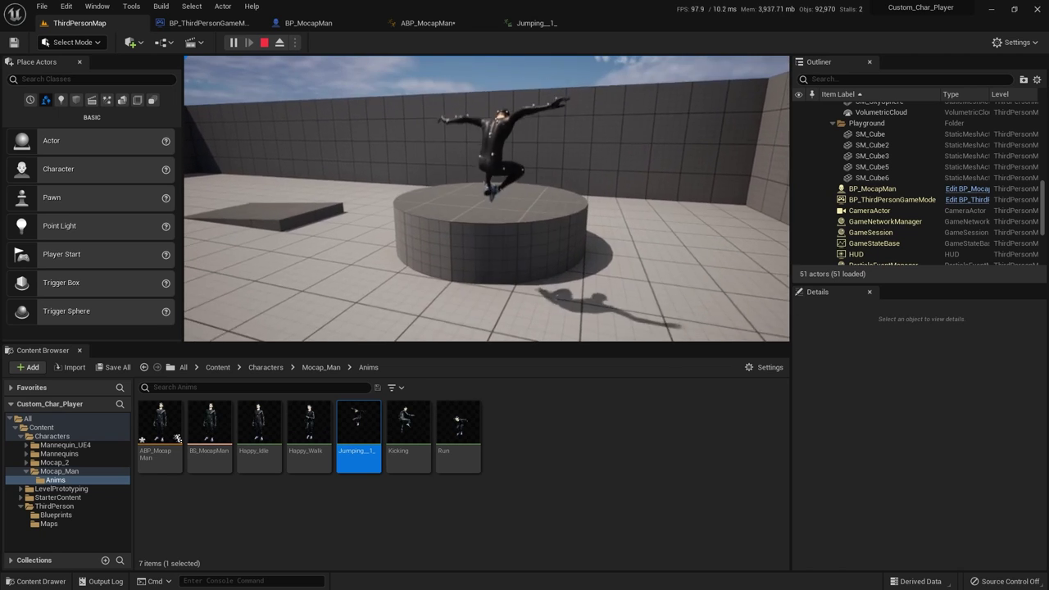
{"action": "key", "text": "space"}
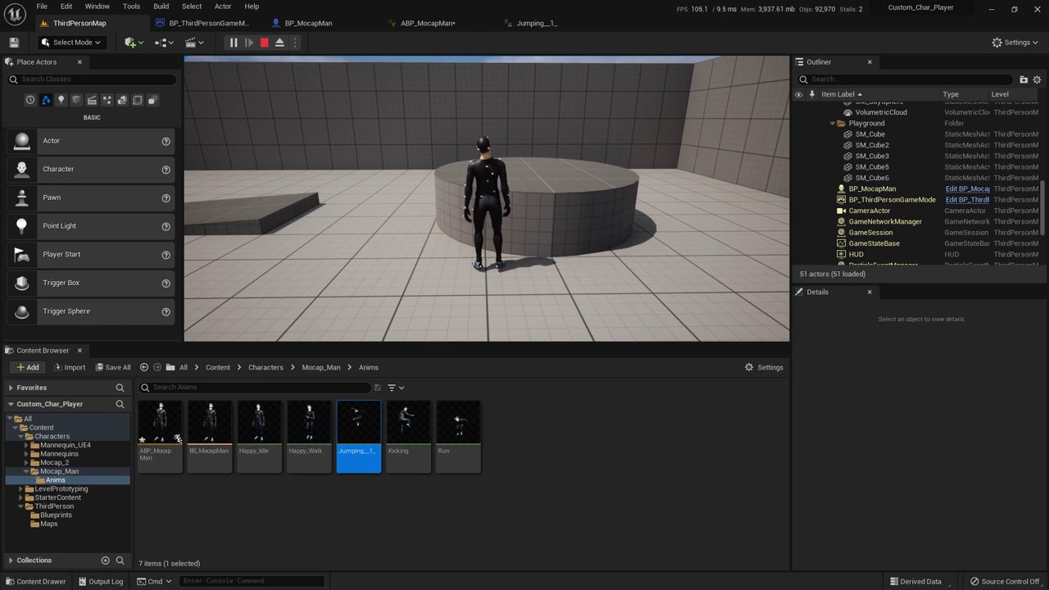
{"action": "key", "text": "Escape"}
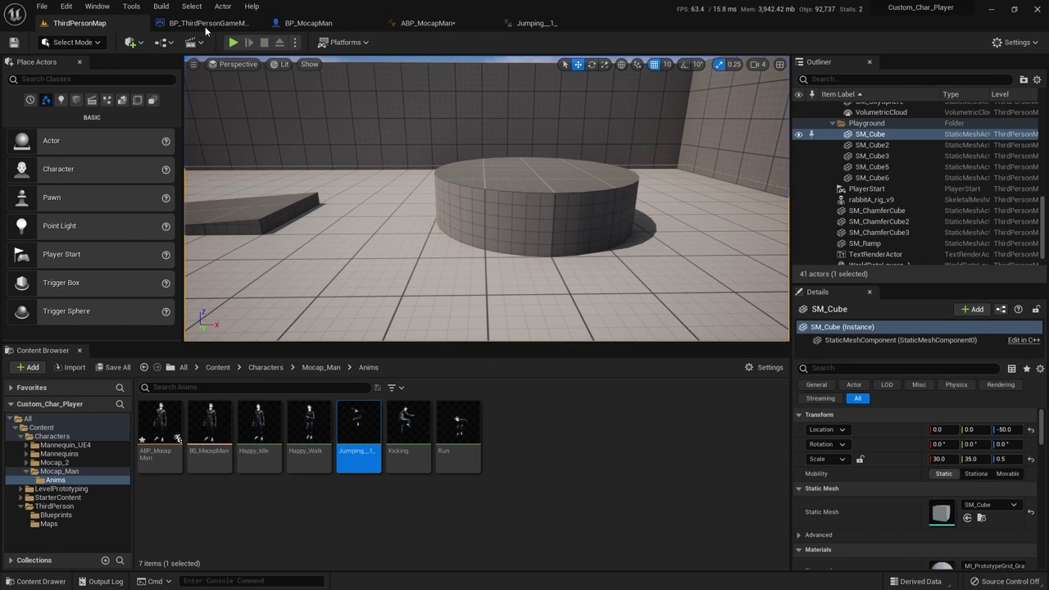
Set the Jump Z Velocity of BP_MocapMan's Character Movement component to 700 cm/s and compile the blueprint.
{"action": "left_click", "coordinate": [229, 23]}
{"action": "left_click", "coordinate": [309, 24]}
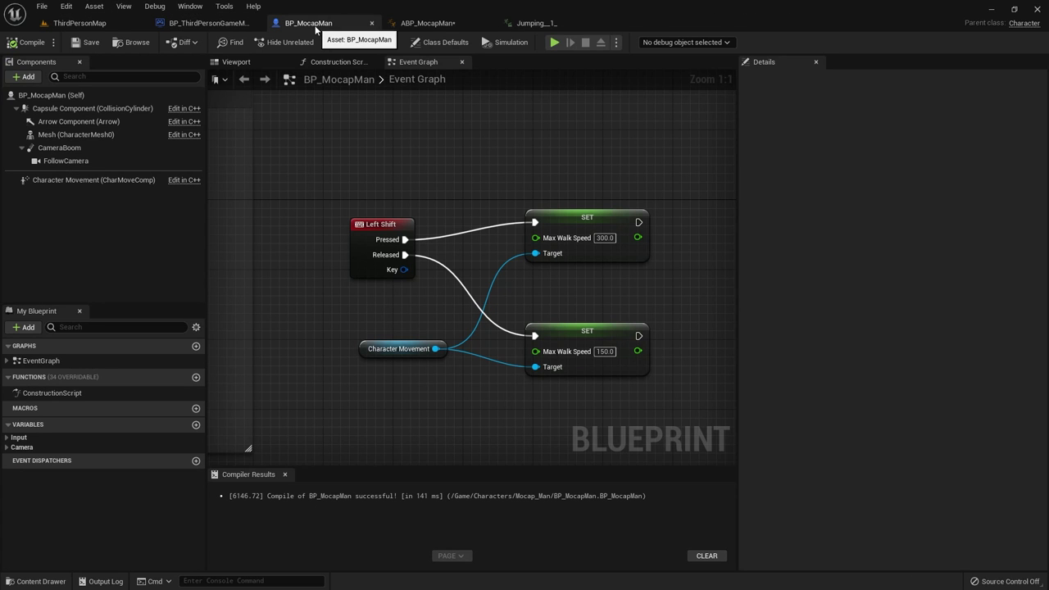
{"action": "left_click", "coordinate": [61, 181]}
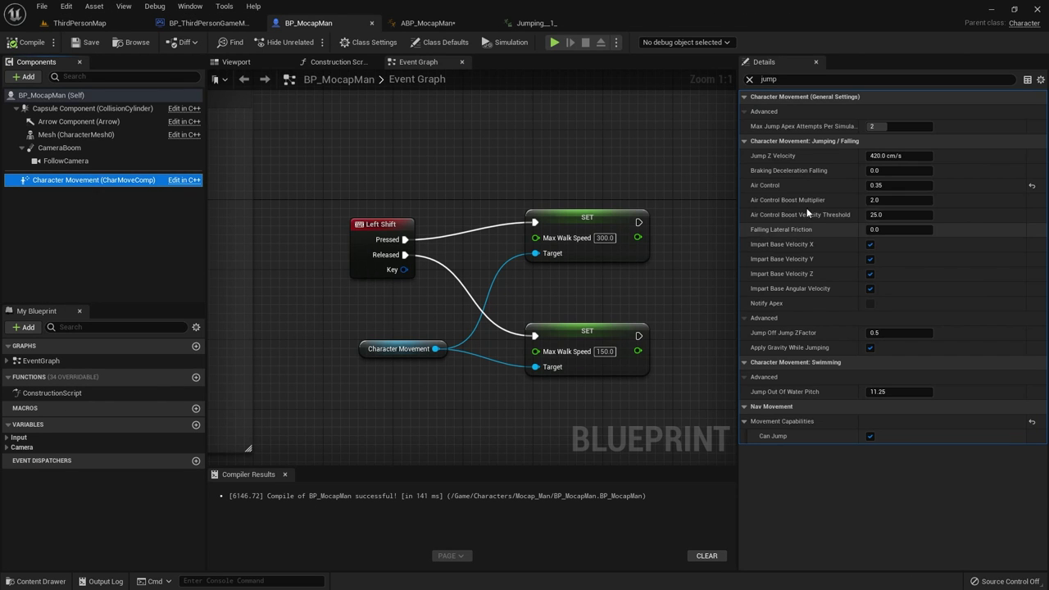
{"action": "left_click", "coordinate": [902, 156]}
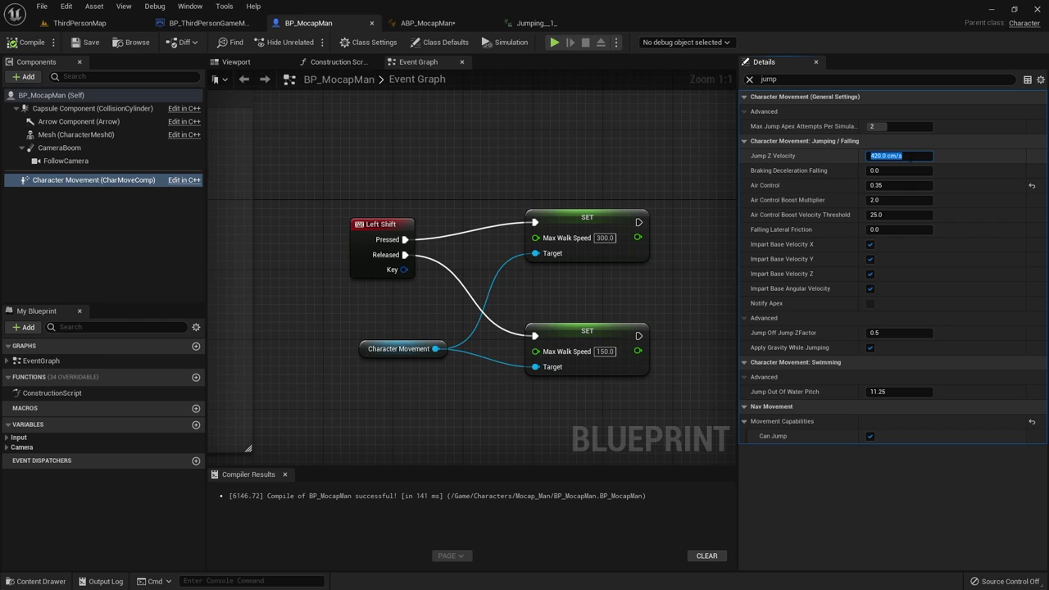
{"action": "type", "text": "700"}
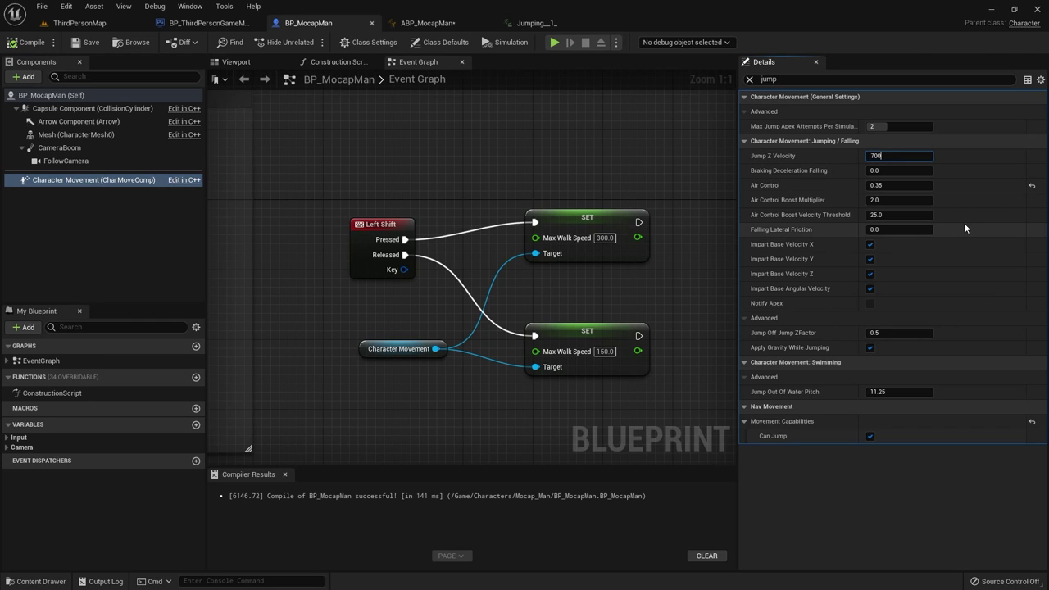
{"action": "key", "text": "Return"}
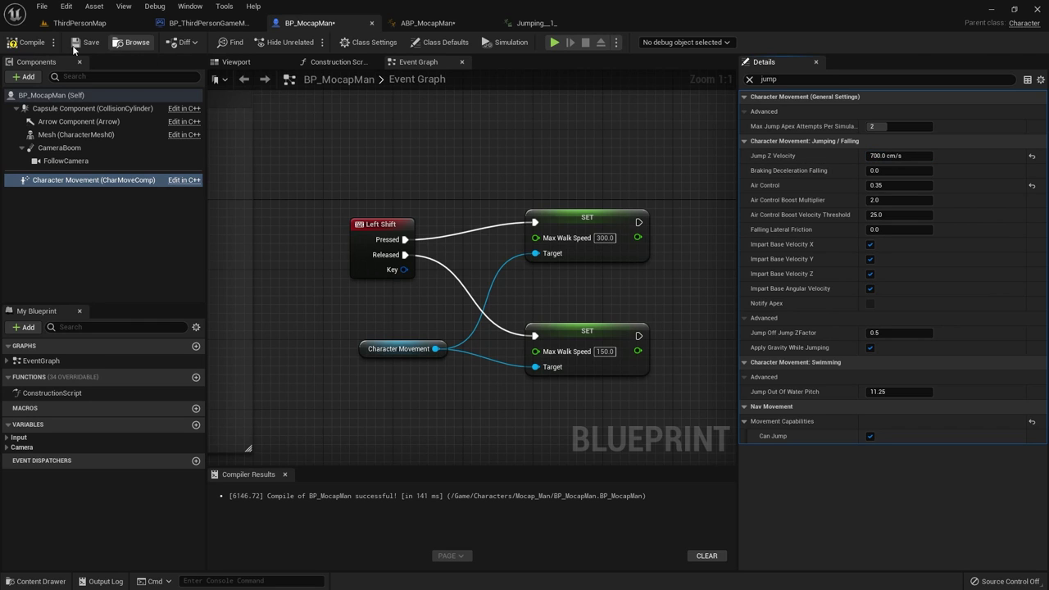
{"action": "left_click", "coordinate": [26, 42]}
Start a play session in ThirdPersonMap and test the character's jump several times while moving forward.
{"action": "left_click", "coordinate": [74, 24]}
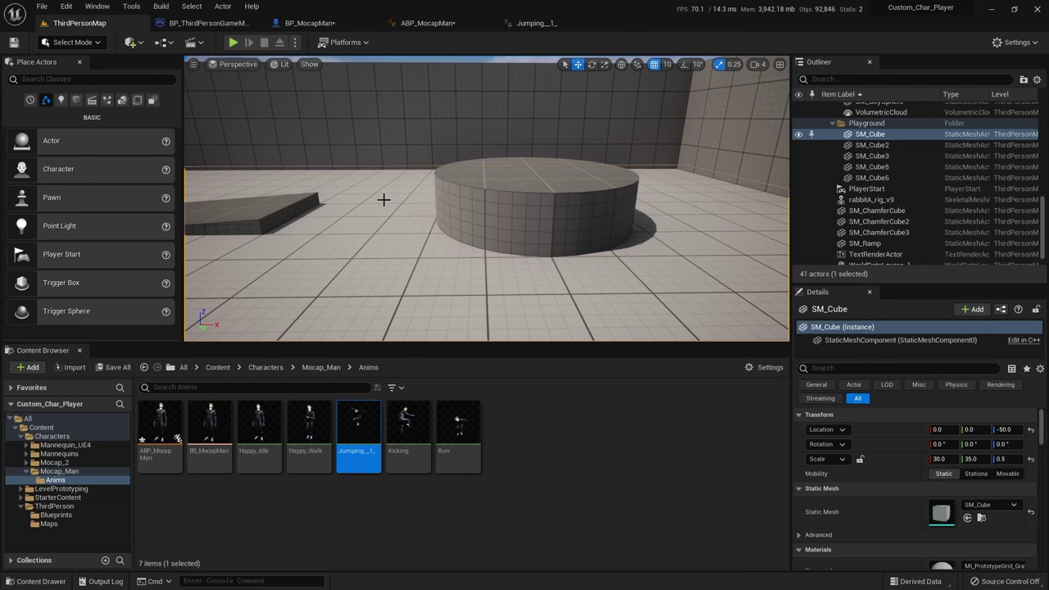
{"action": "left_click", "coordinate": [233, 42]}
{"action": "left_click", "coordinate": [570, 260]}
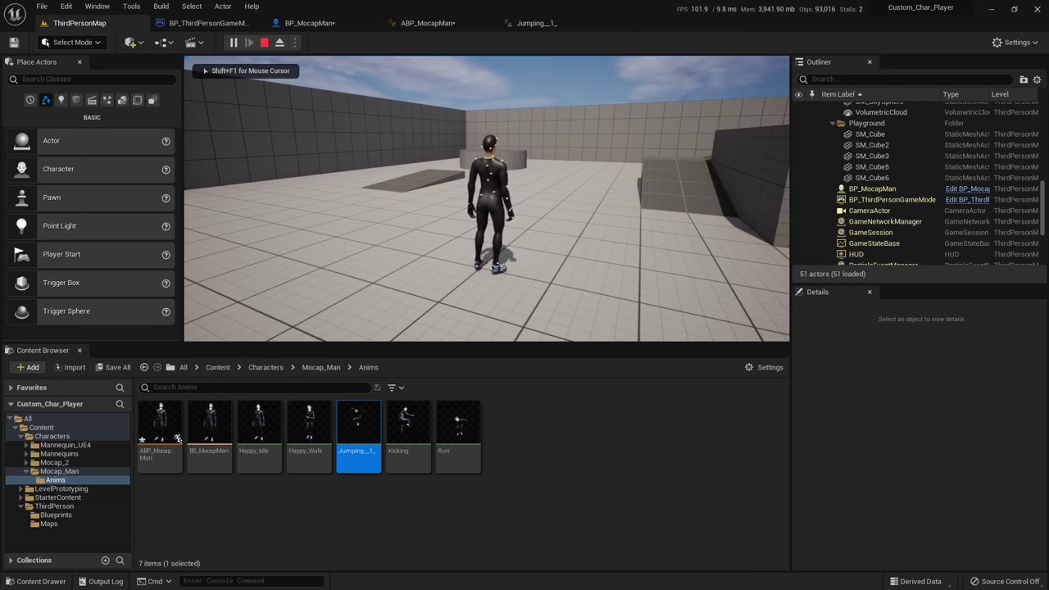
{"action": "key", "text": "w"}
{"action": "key", "text": "space"}
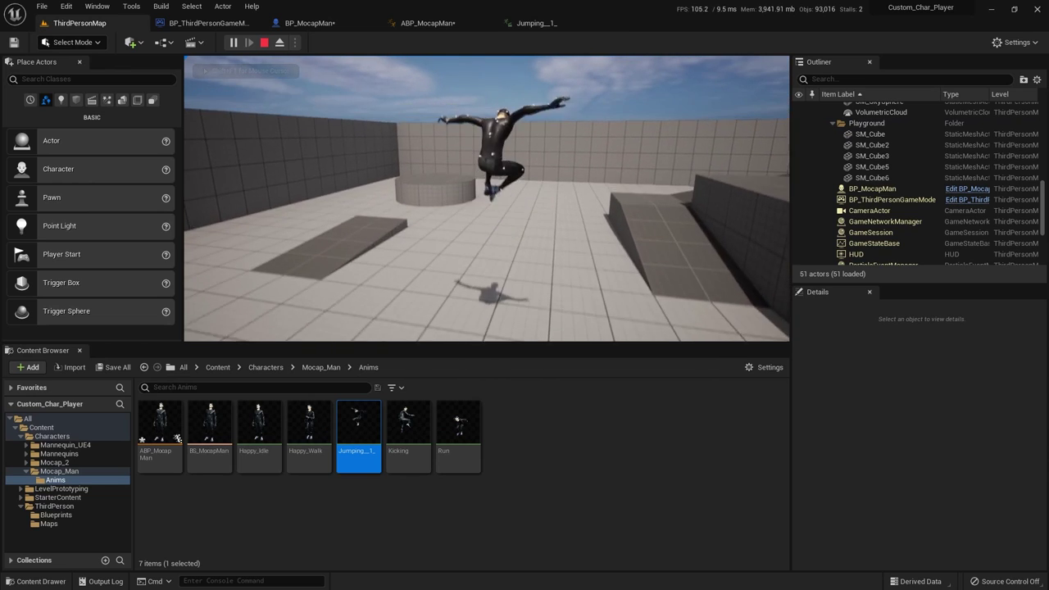
{"action": "key", "text": "space"}
{"action": "key", "text": "space"}
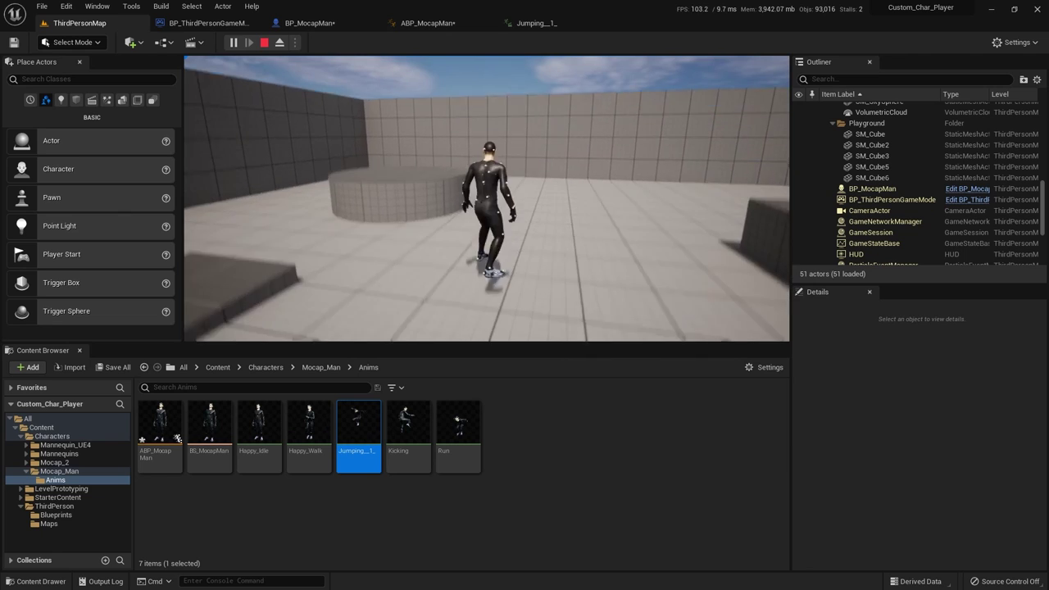
{"action": "key", "text": "space"}
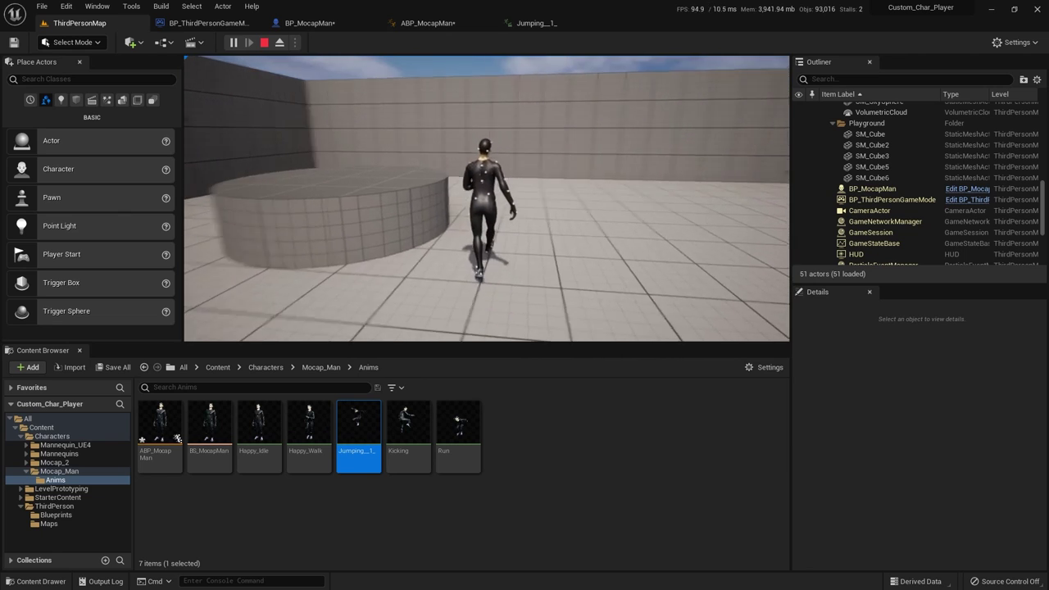
{"action": "key", "text": "space"}
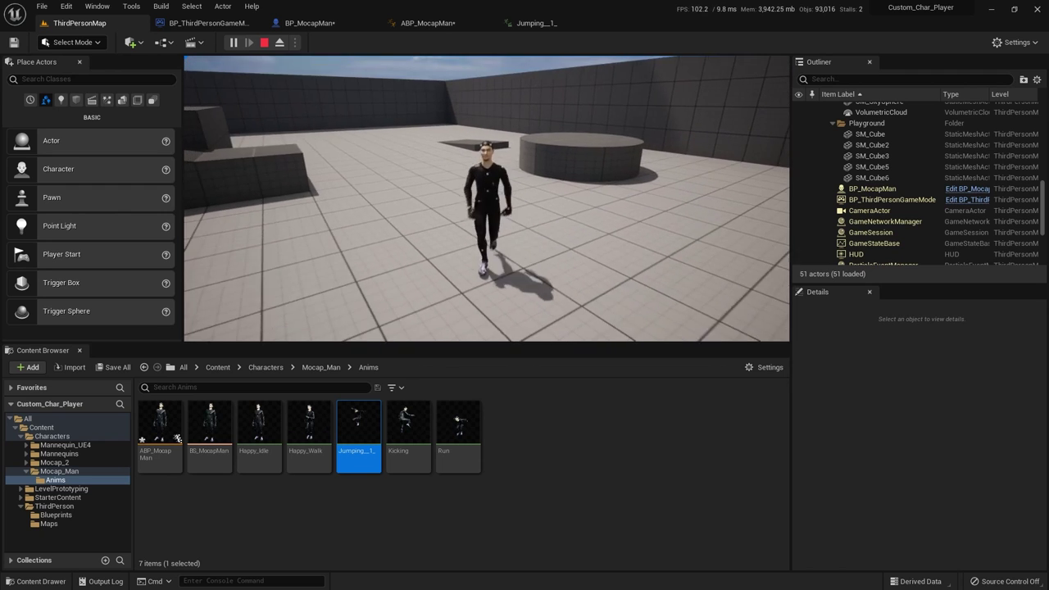
Test walking and sprinting with the character away from and toward the camera, and end the play session.
{"action": "key", "text": "w"}
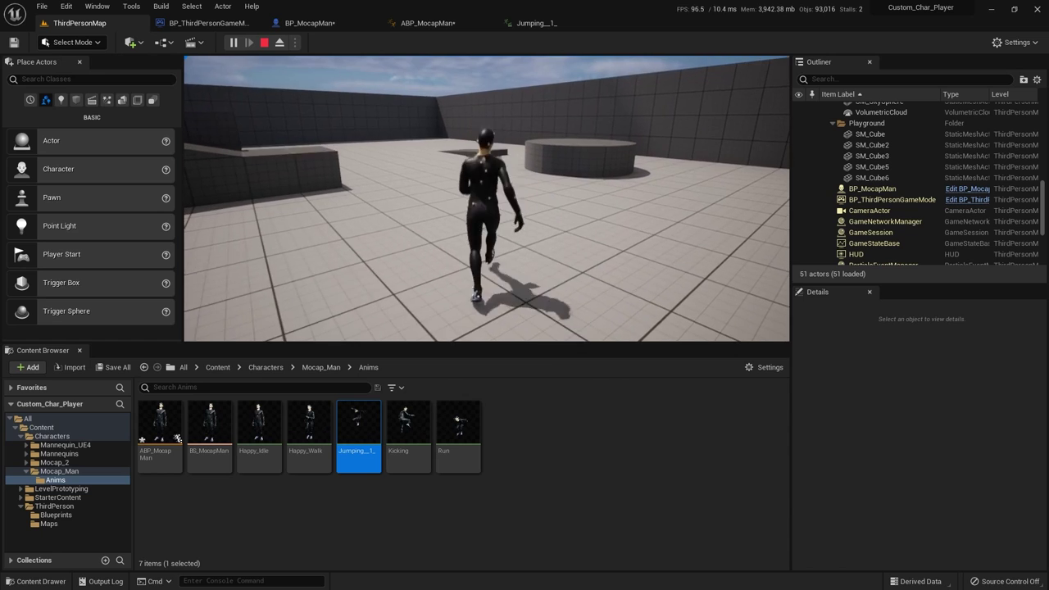
{"action": "key", "text": "w"}
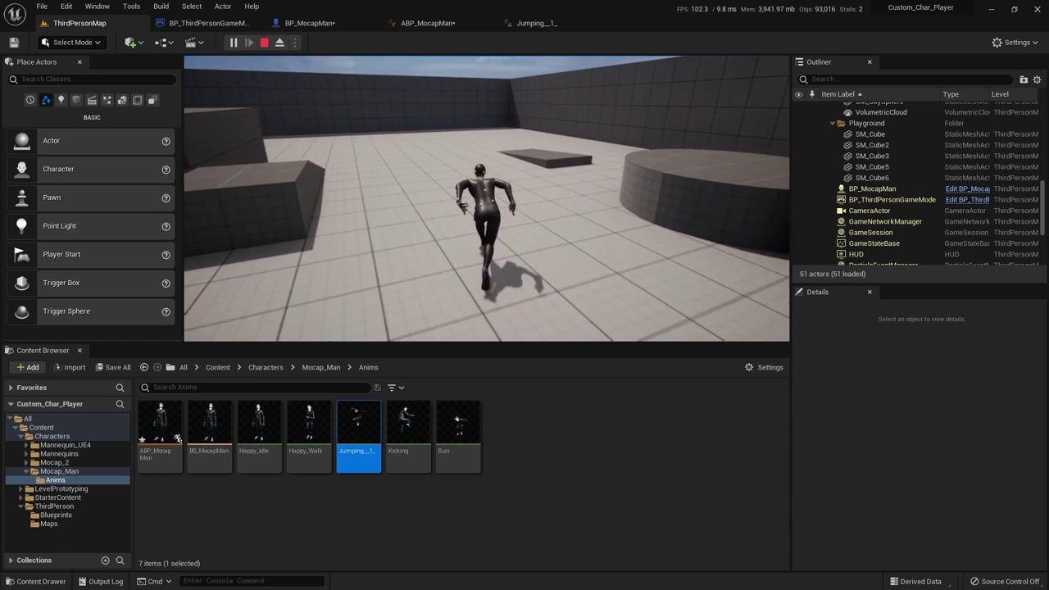
{"action": "key", "text": "s"}
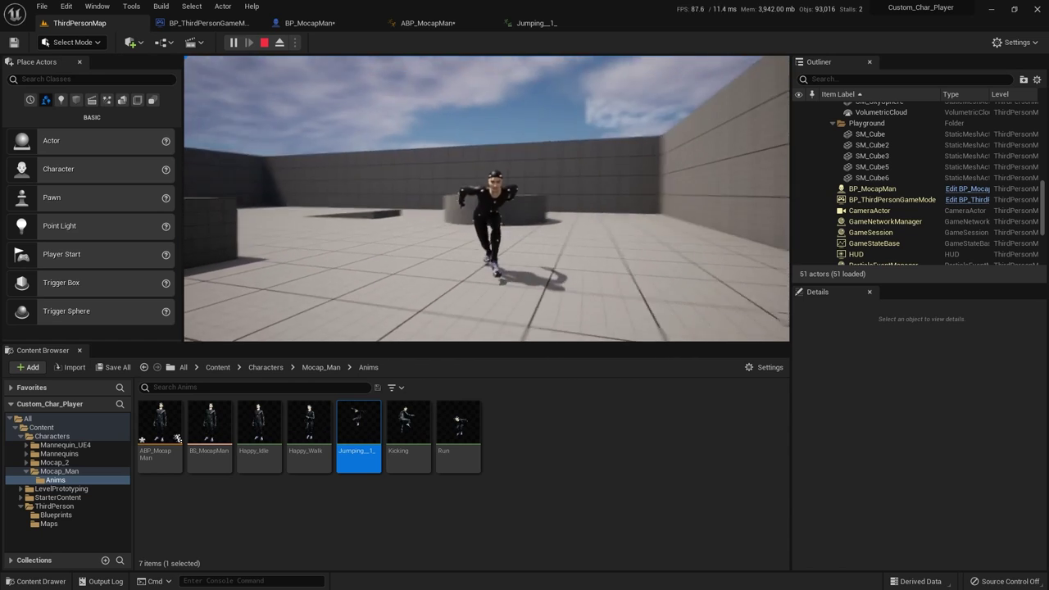
{"action": "key", "text": "s"}
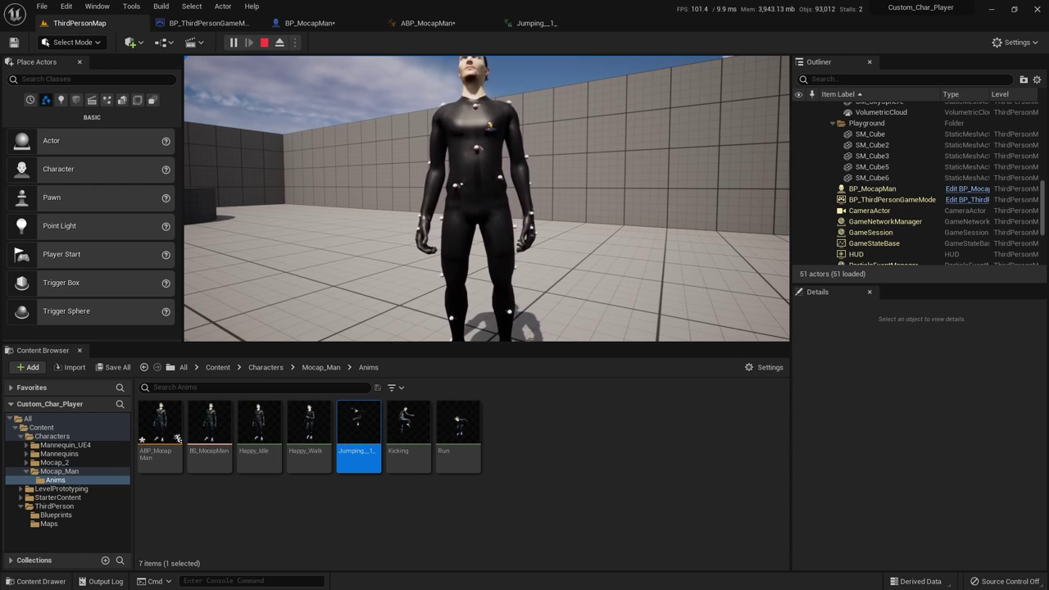
{"action": "key", "text": "Escape"}
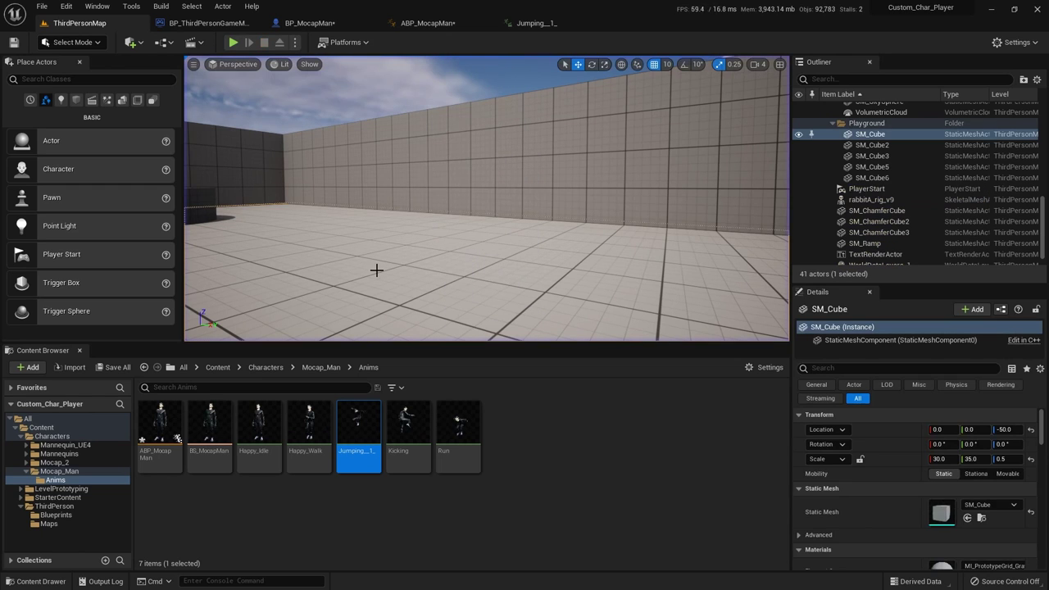